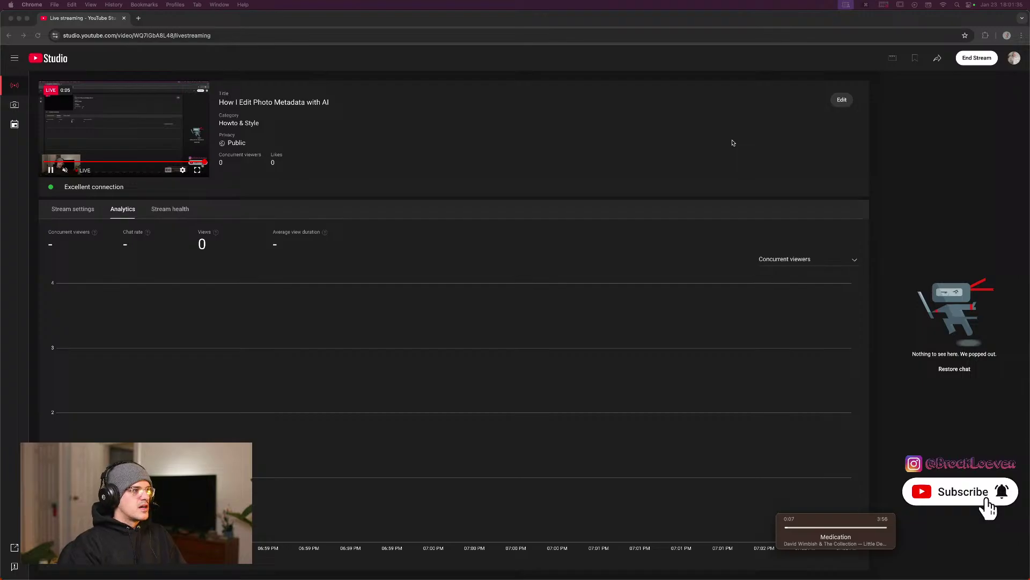
Switch to Lightroom Classic, develop the lake photo with Auto tone, and raise its clarity to +46 and its blacks.
mouse_move(668, 577)
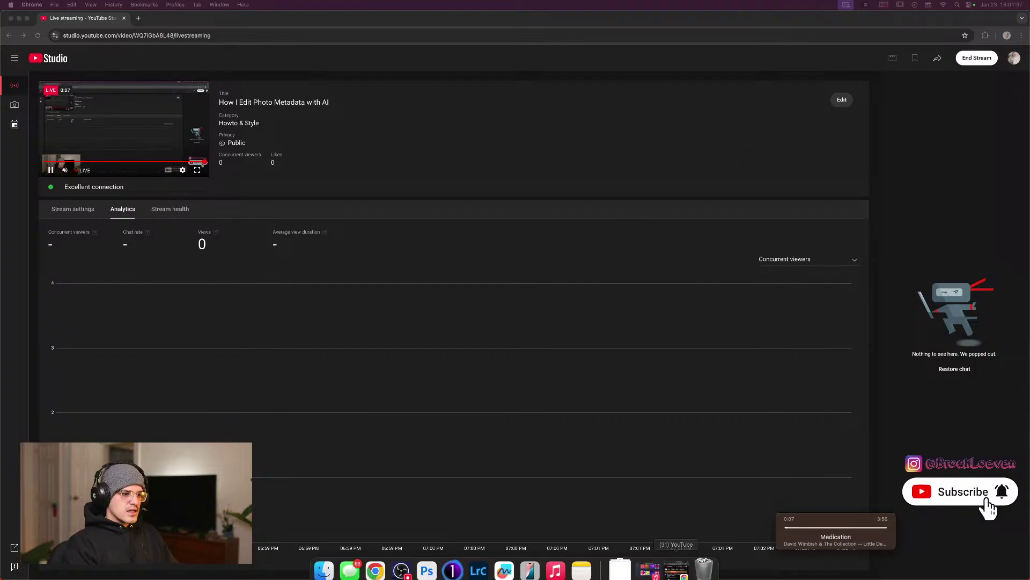
click(19, 19)
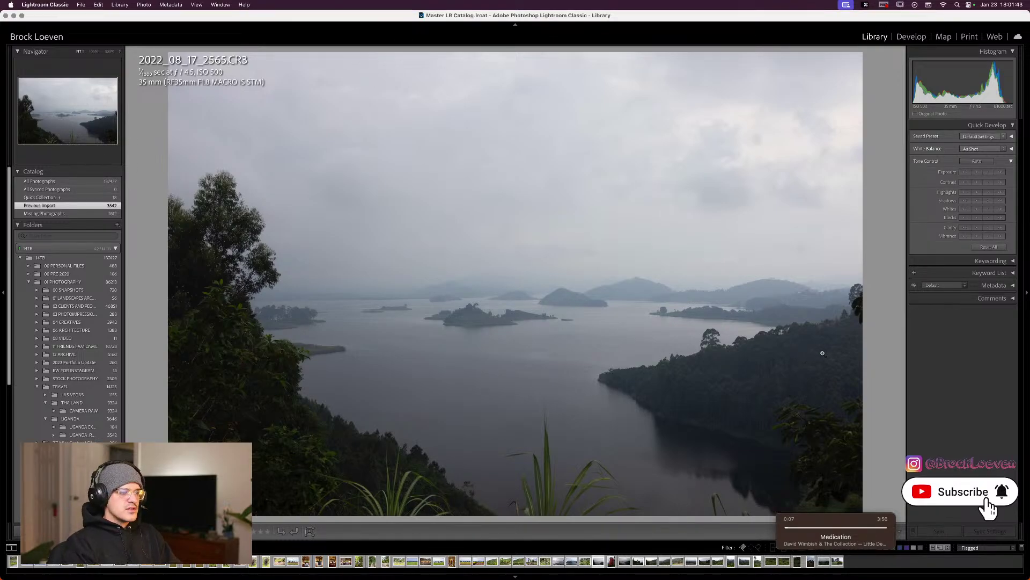
click(912, 36)
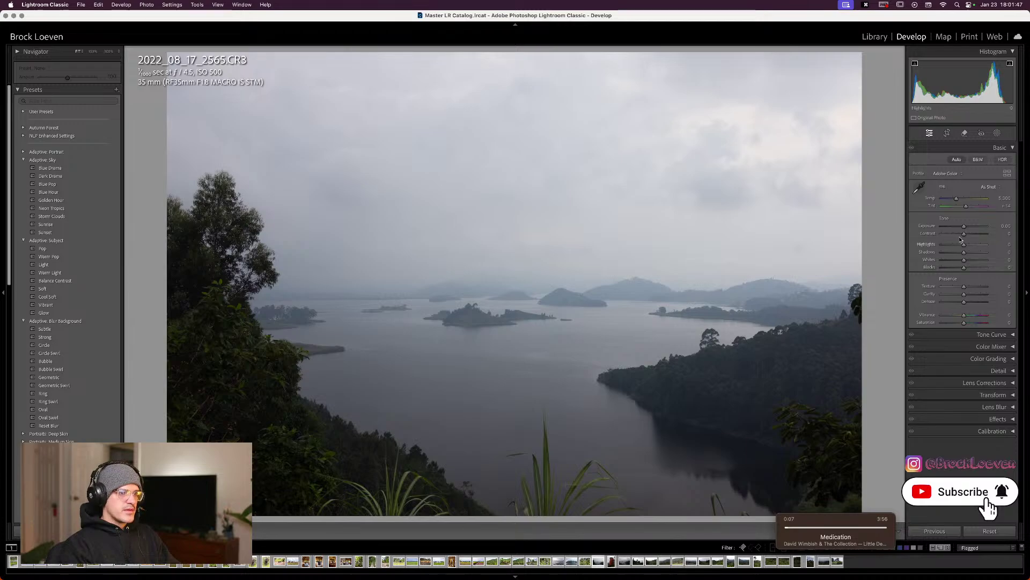
click(956, 160)
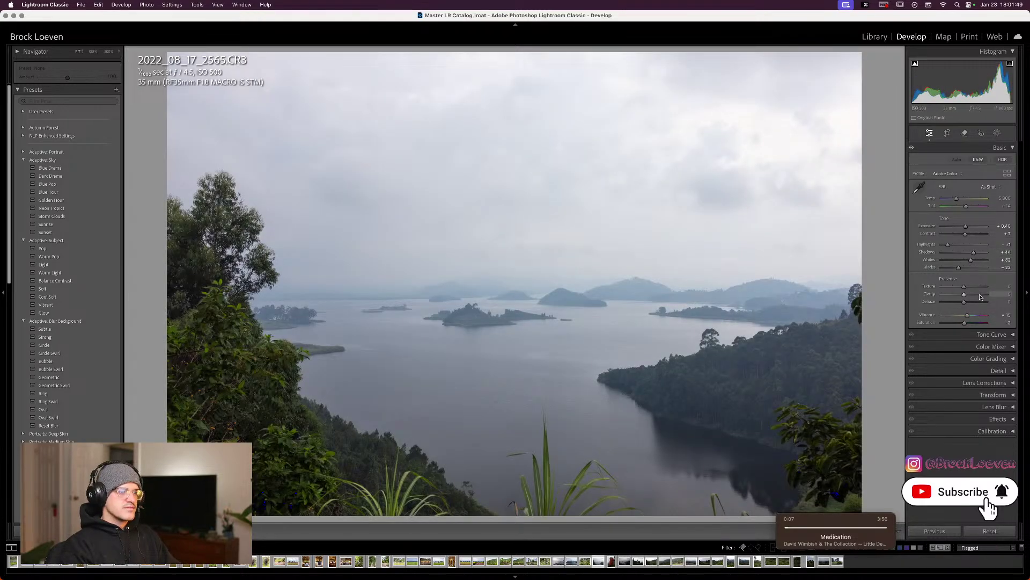
drag(965, 294, 963, 266)
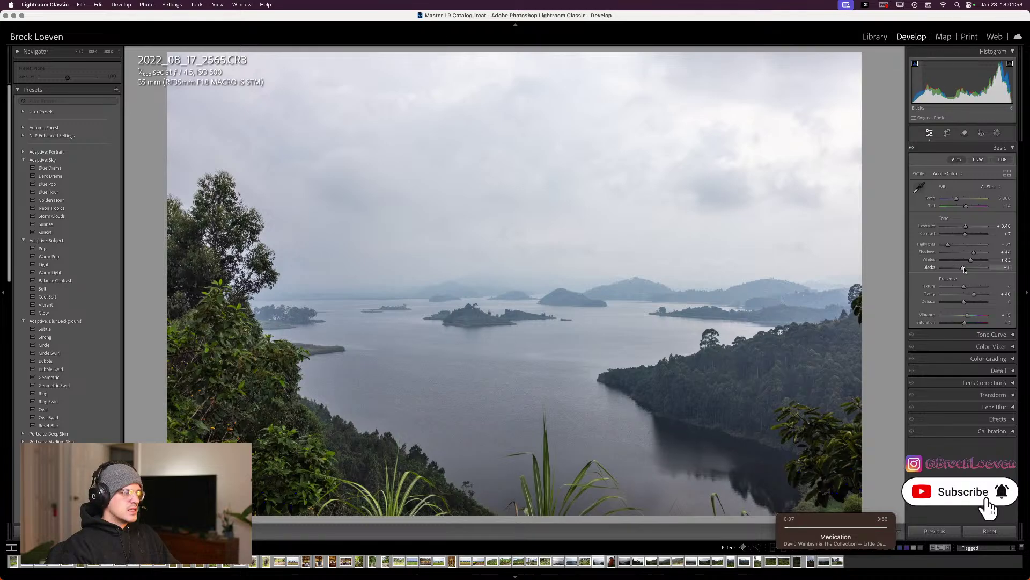
Straighten the lake photo slightly with the crop tool and raise its vibrance to about +35.
key(r)
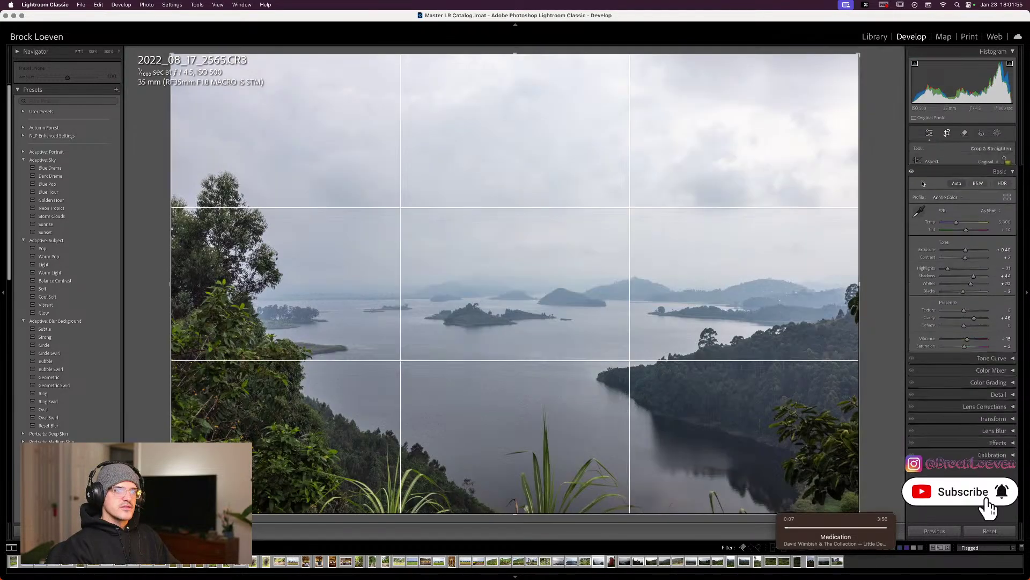
drag(885, 244, 887, 244)
key(r)
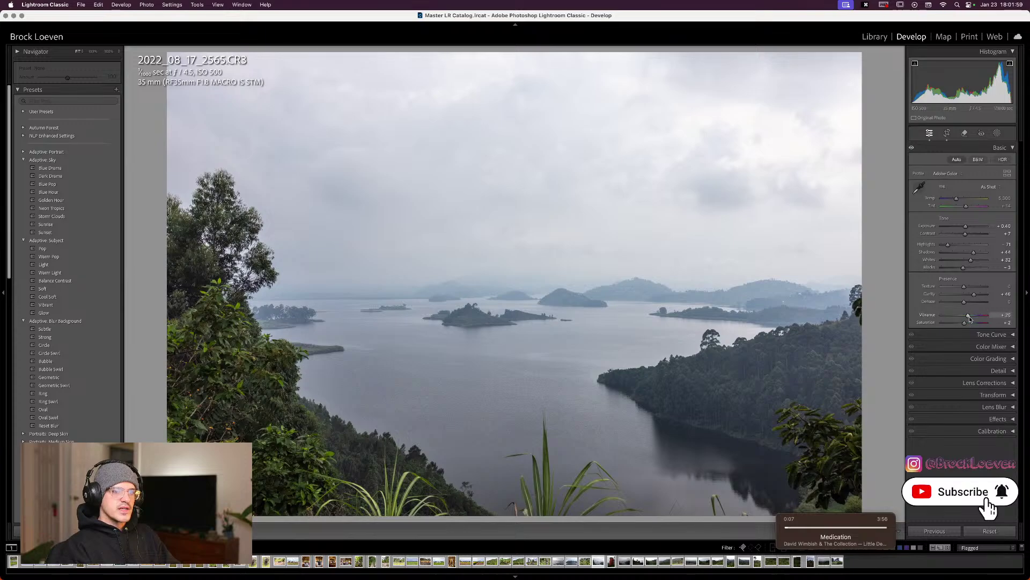
drag(970, 319, 974, 319)
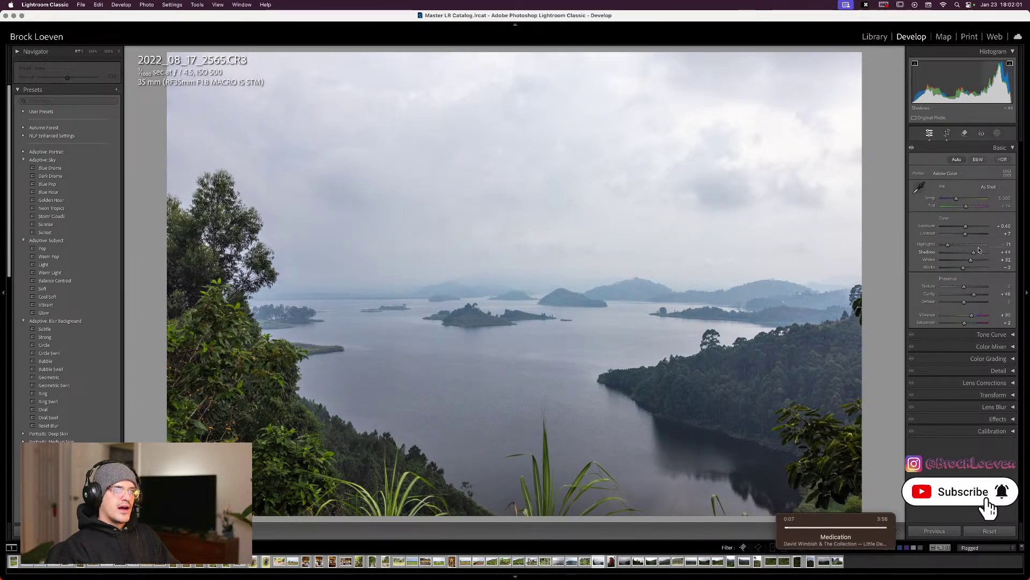
Set the lake photo's white balance to Daylight and lower its blacks to -11.
click(988, 187)
click(988, 204)
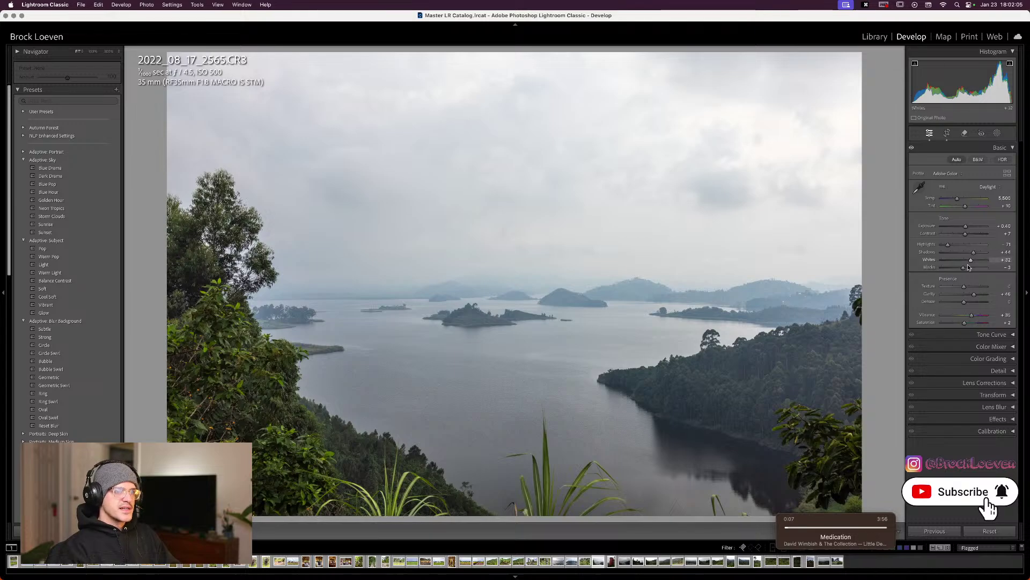
drag(963, 269, 962, 269)
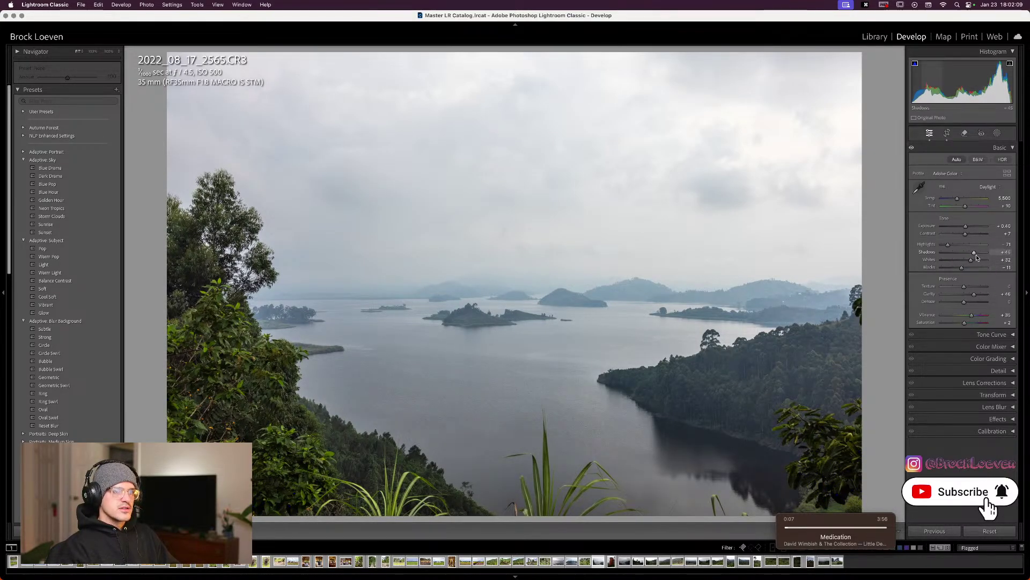
Go to the red tower photo, apply Auto tone and set its clarity to +34.
key(Right)
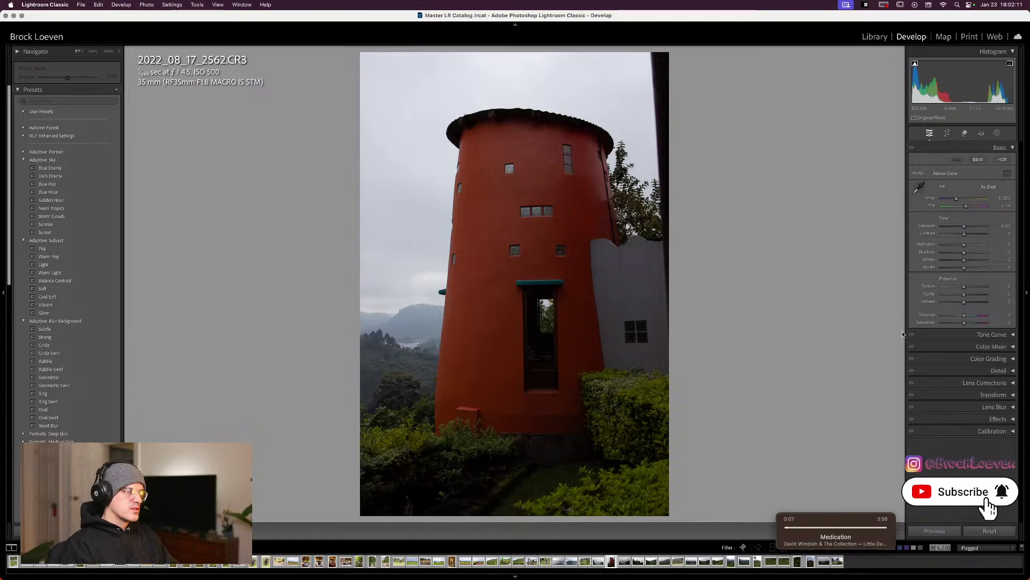
click(955, 159)
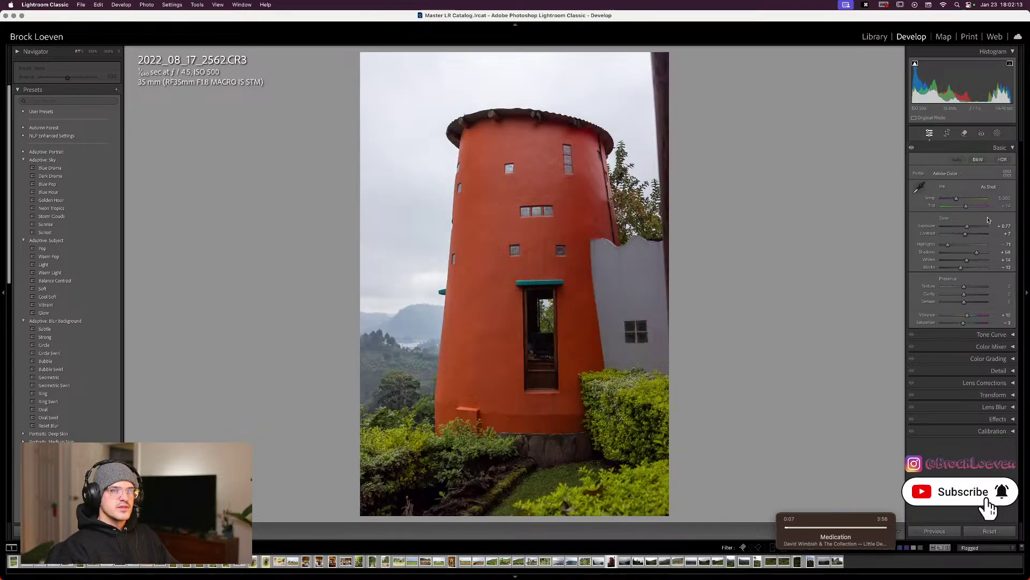
click(973, 295)
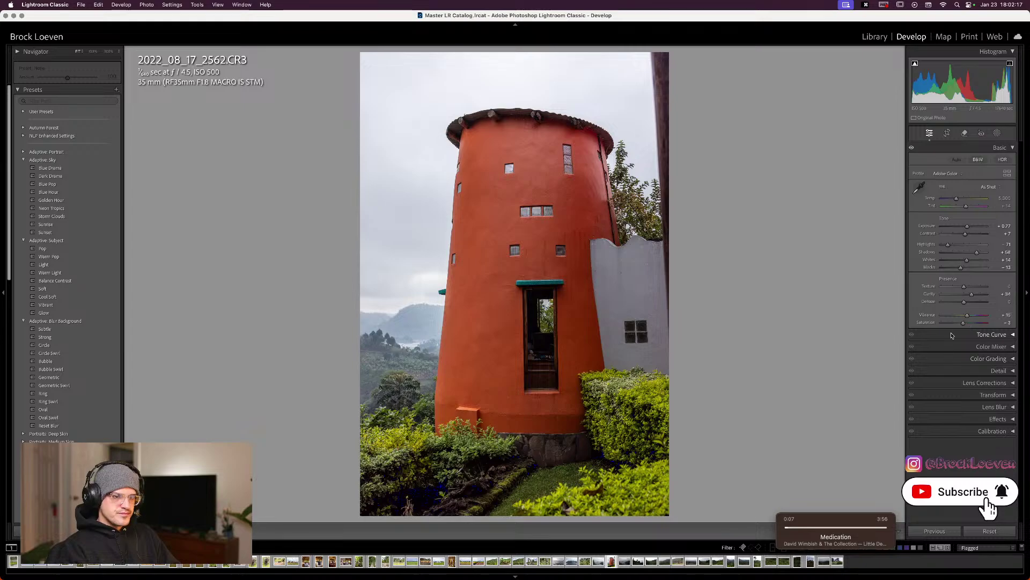
Brighten the red tower photo to about +1.20 exposure, with whites at +17 and blacks at -10.
click(966, 267)
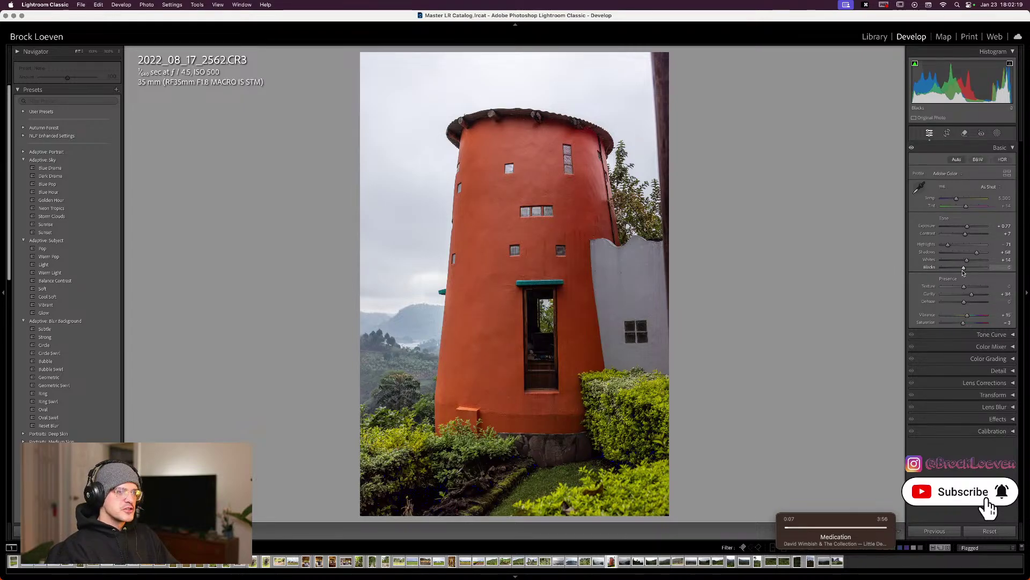
click(972, 227)
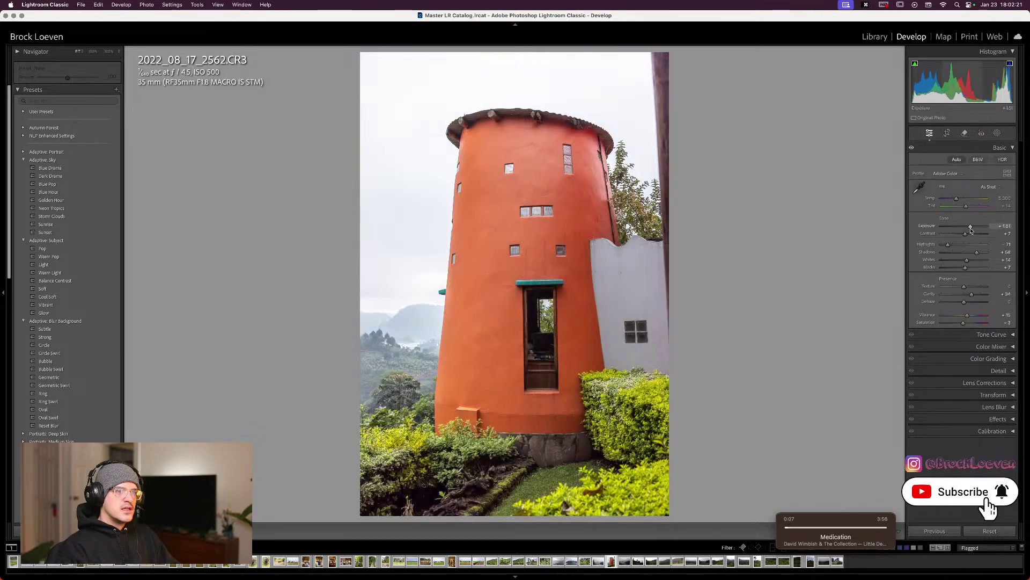
drag(972, 230, 969, 227)
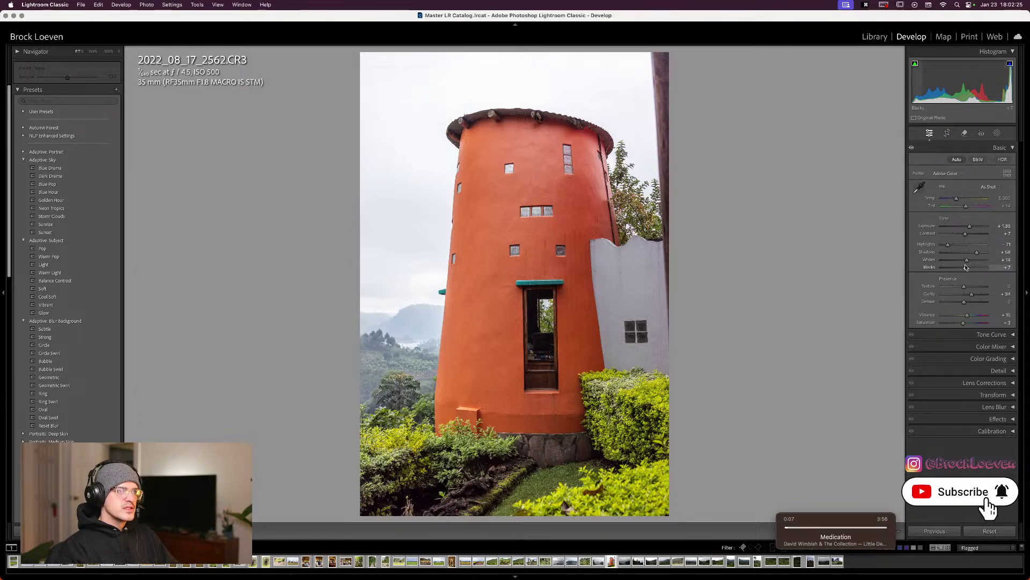
drag(961, 267, 969, 263)
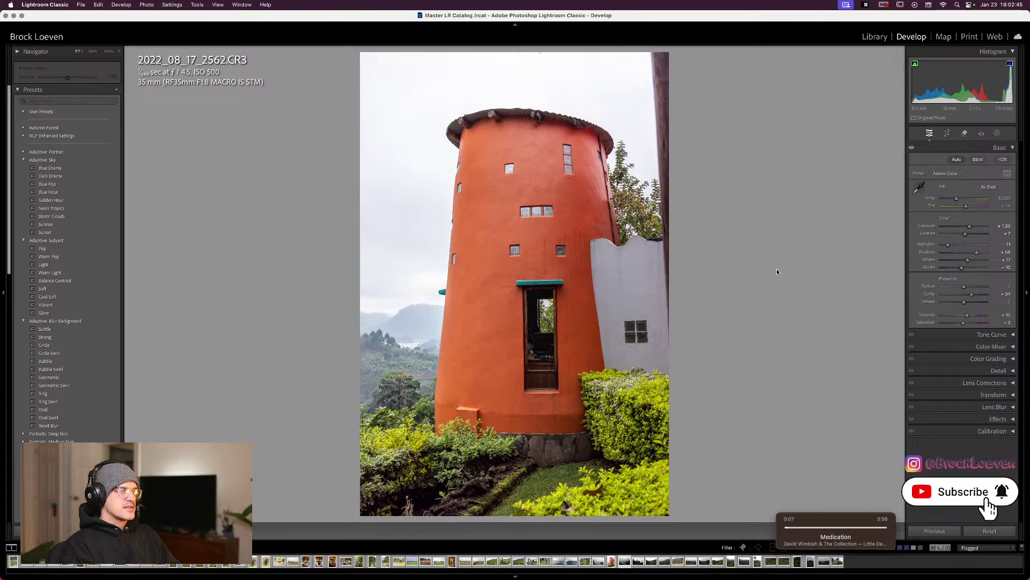
Go to lake photo 2022_08_17_2529.CR3, apply Auto tone, and raise its blacks, clarity to +28 and vibrance to +39.
key(Left)
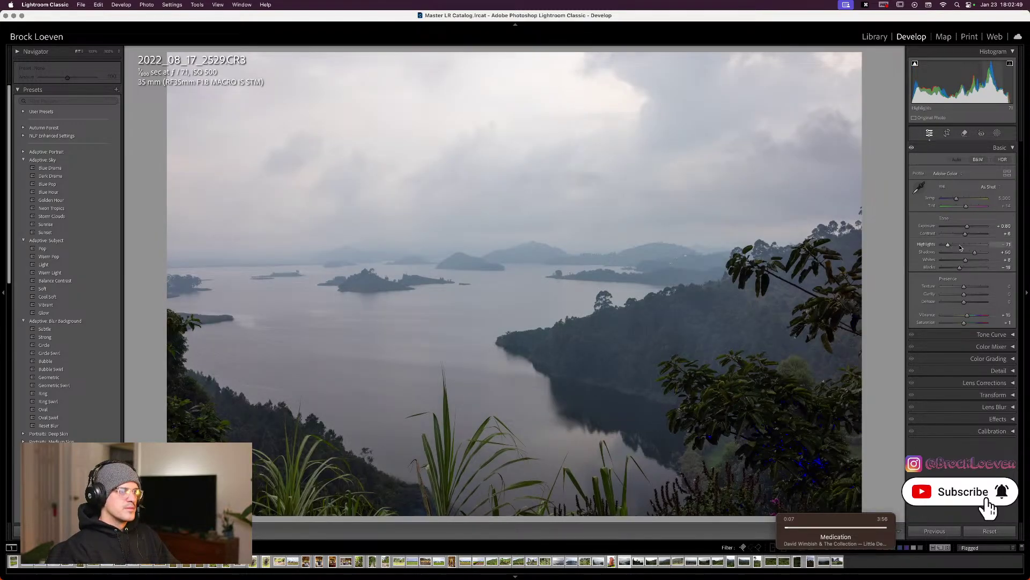
drag(960, 267, 971, 294)
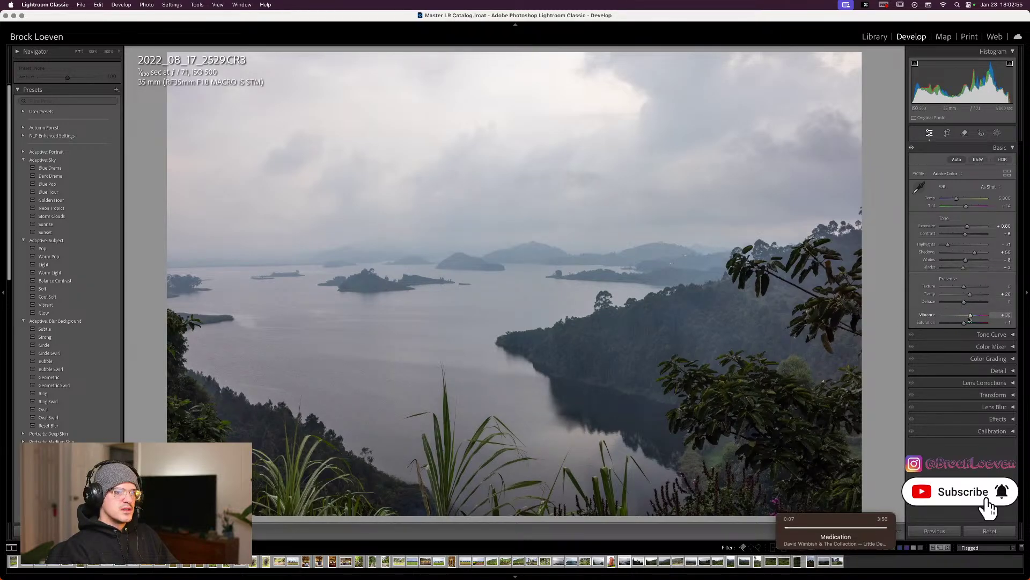
drag(970, 318, 970, 318)
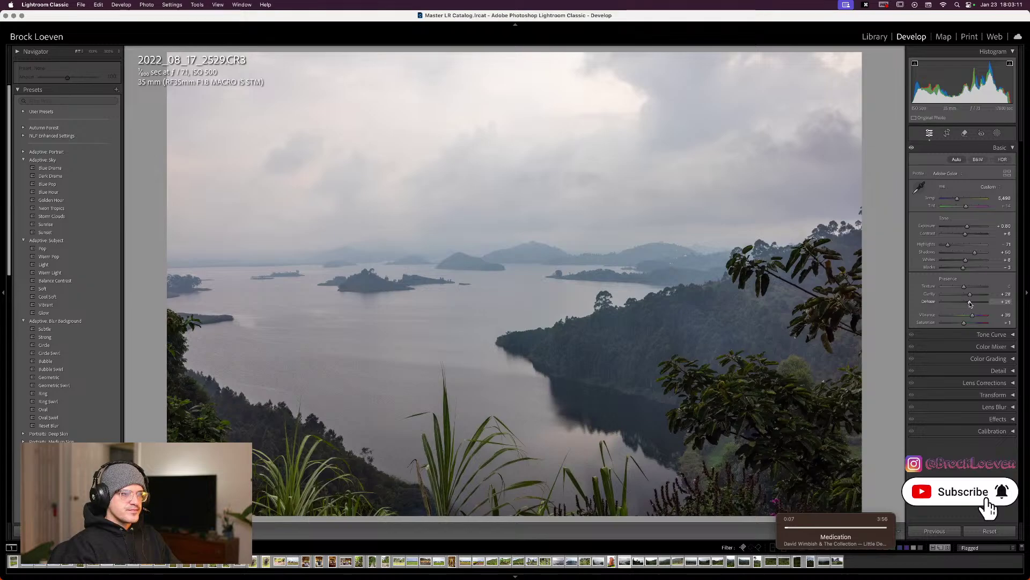
Refine the lake photo with dehaze +32, exposure +1.10, shadows +64, blacks +37 and clarity +43.
drag(969, 301, 971, 303)
drag(968, 226, 969, 225)
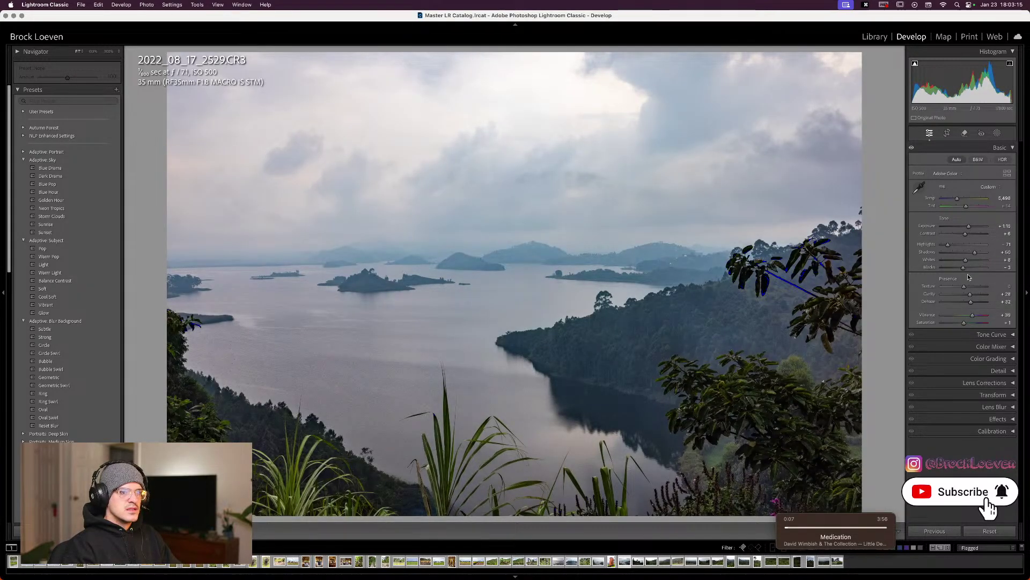
drag(963, 268, 978, 252)
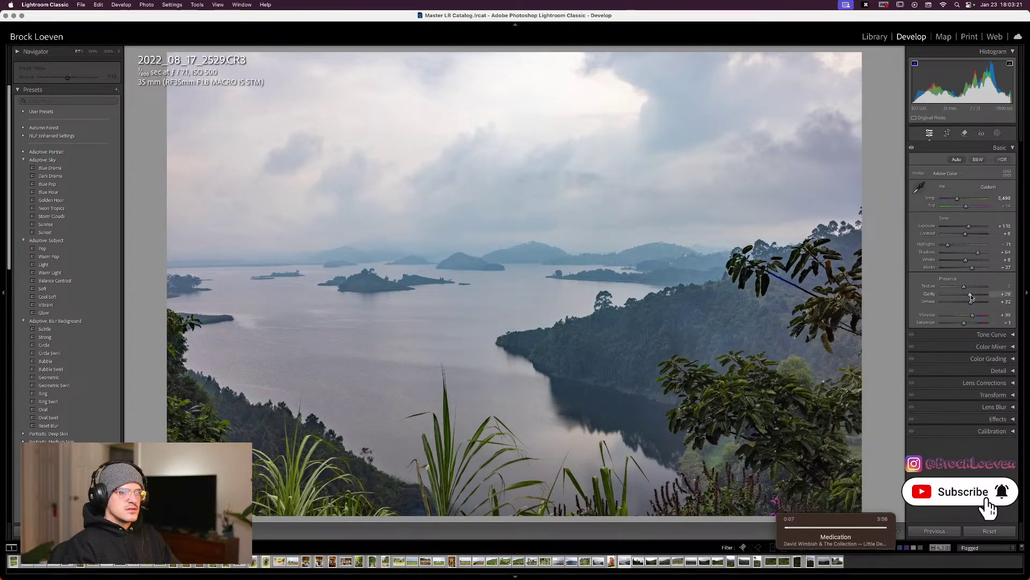
drag(970, 294, 975, 295)
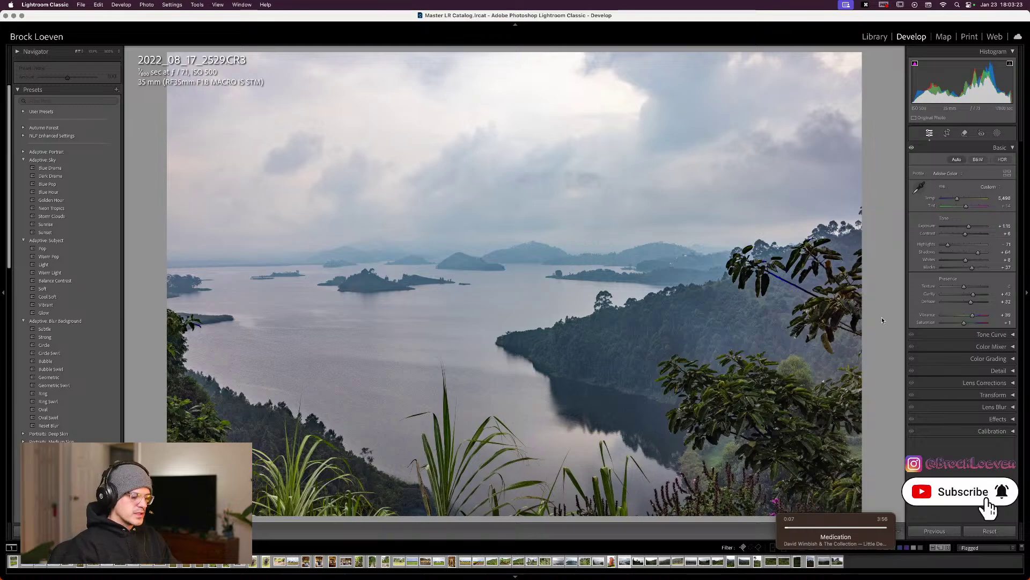
Go to the lakeside hill photo with the tall trees, apply Auto tone, and raise its clarity, vibrance and blacks.
key(Right)
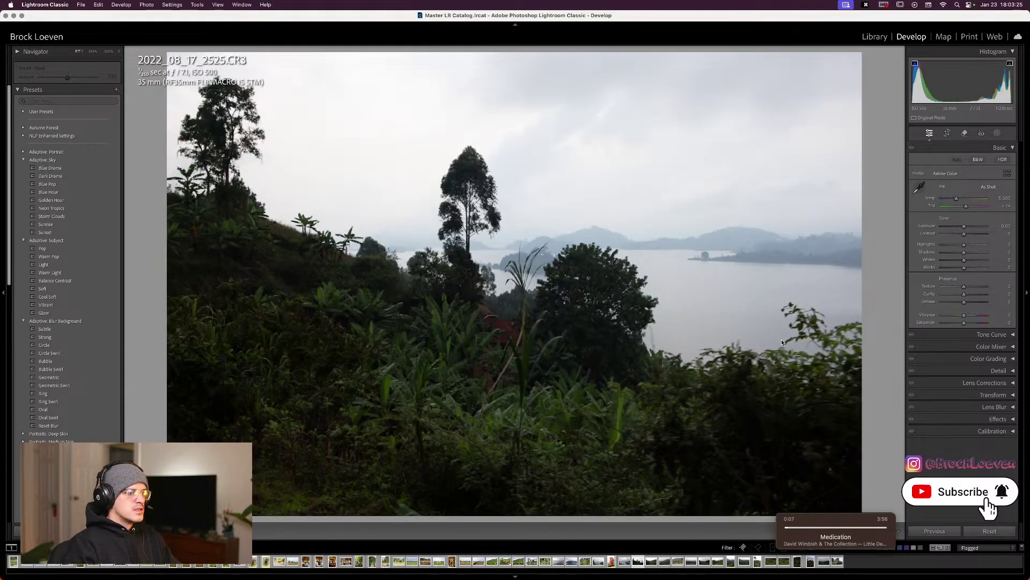
click(957, 160)
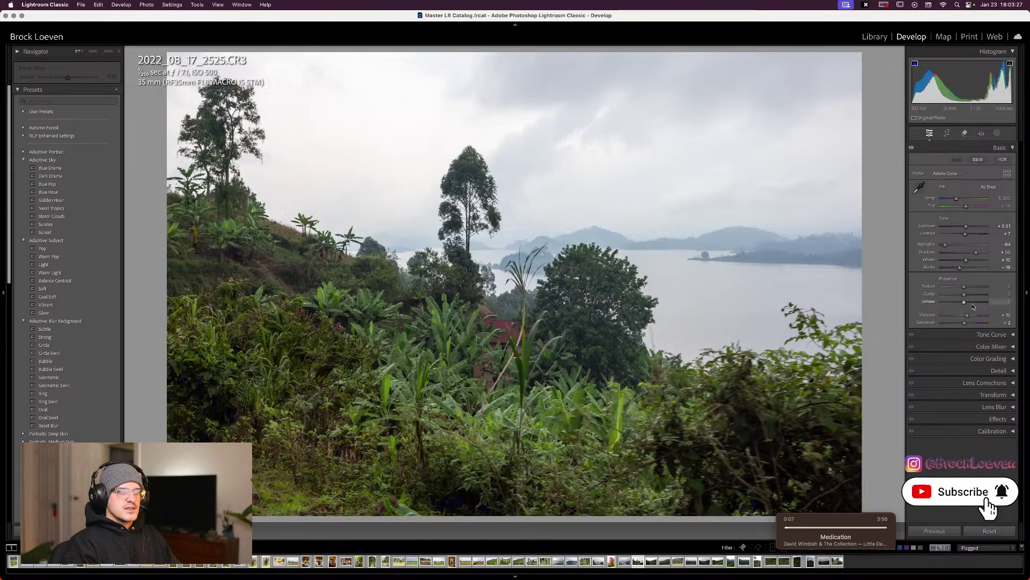
drag(965, 294, 965, 268)
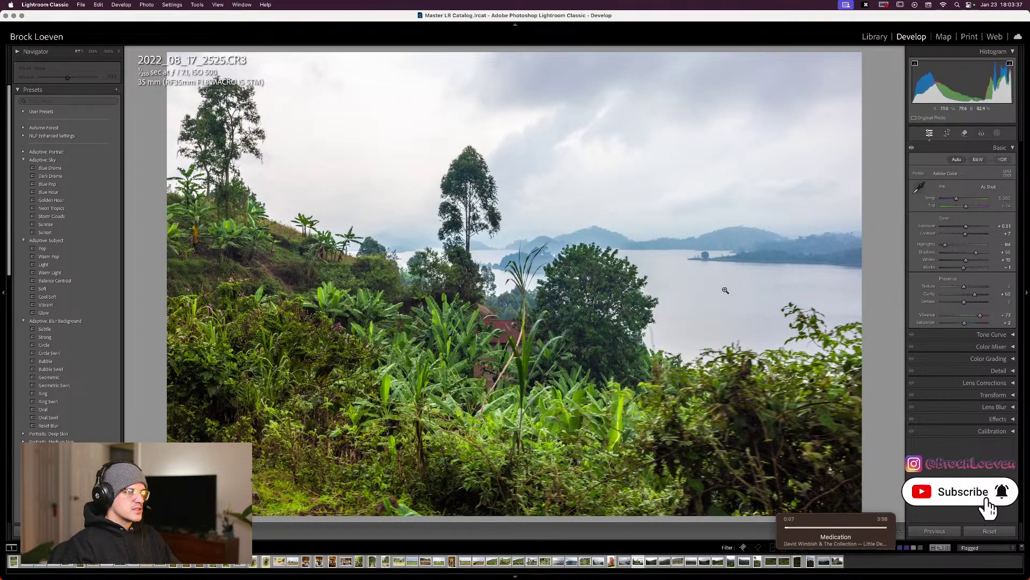
Go to the green valley photo with banana plants and straighten it with a slight crop rotation.
key(Right)
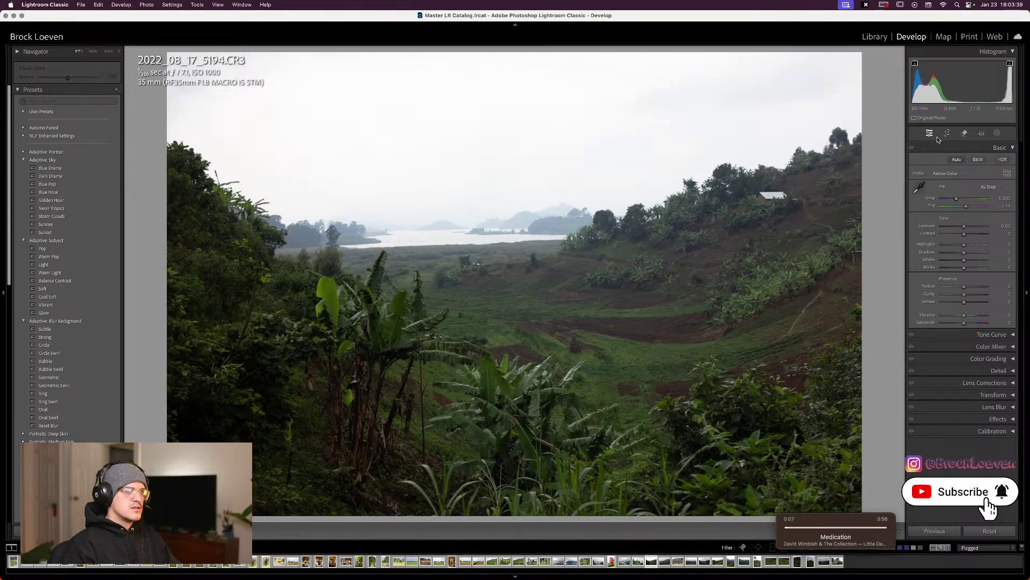
key(r)
drag(881, 177, 880, 203)
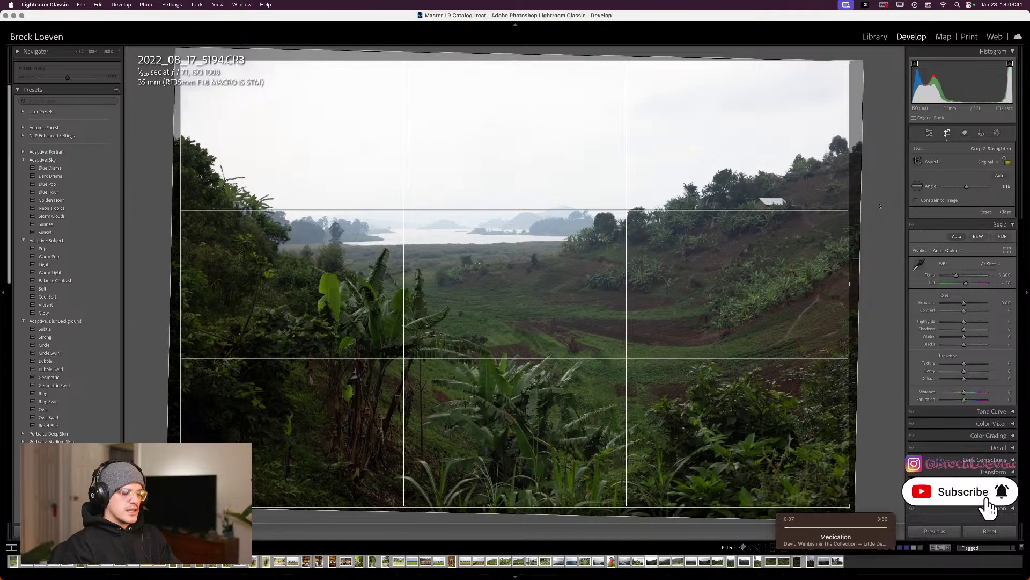
key(r)
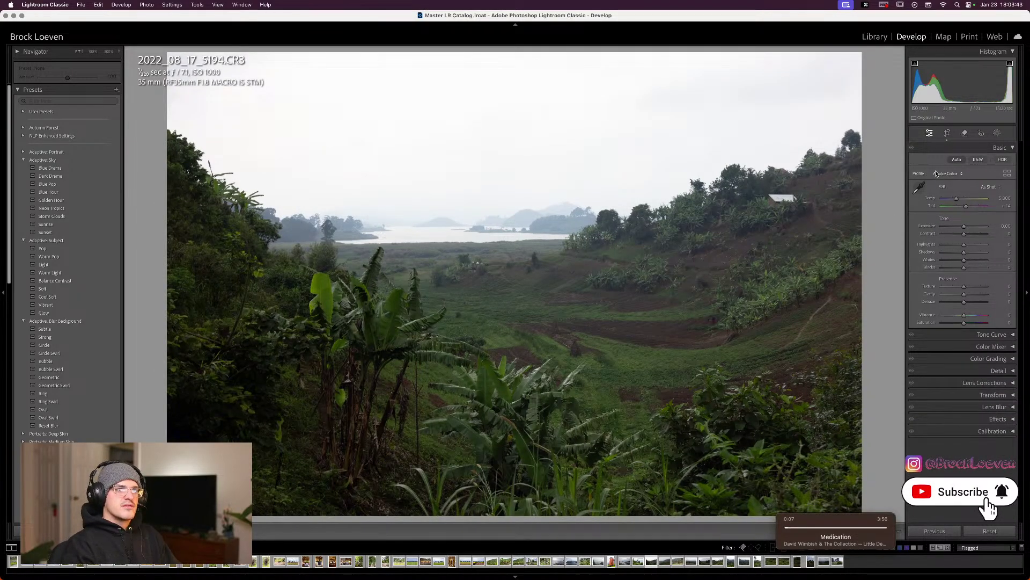
Apply Auto tone to the valley photo, and set clarity to +33, dehaze to +12, blacks to +3 and vibrance to +67.
click(957, 159)
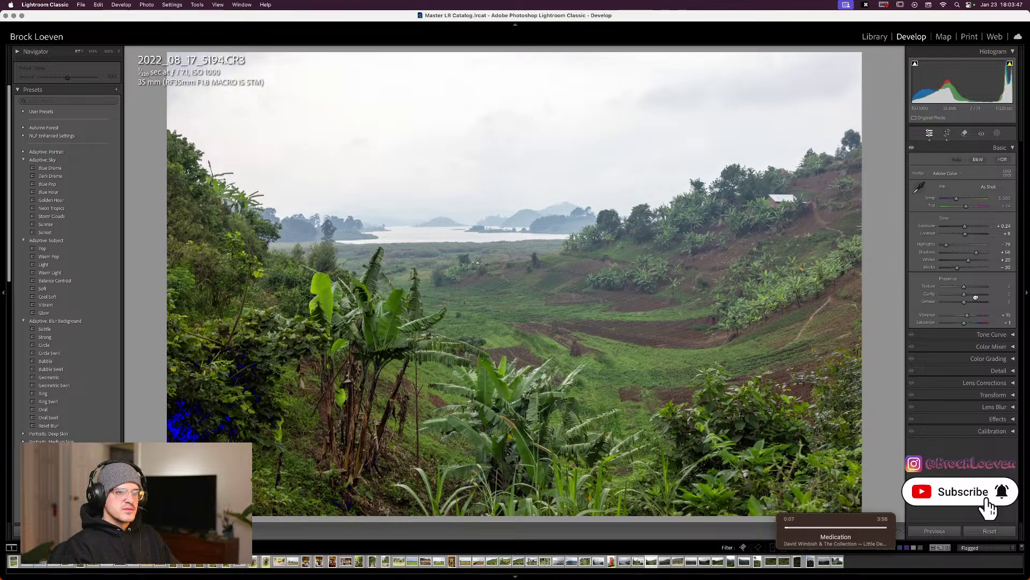
drag(975, 295, 964, 267)
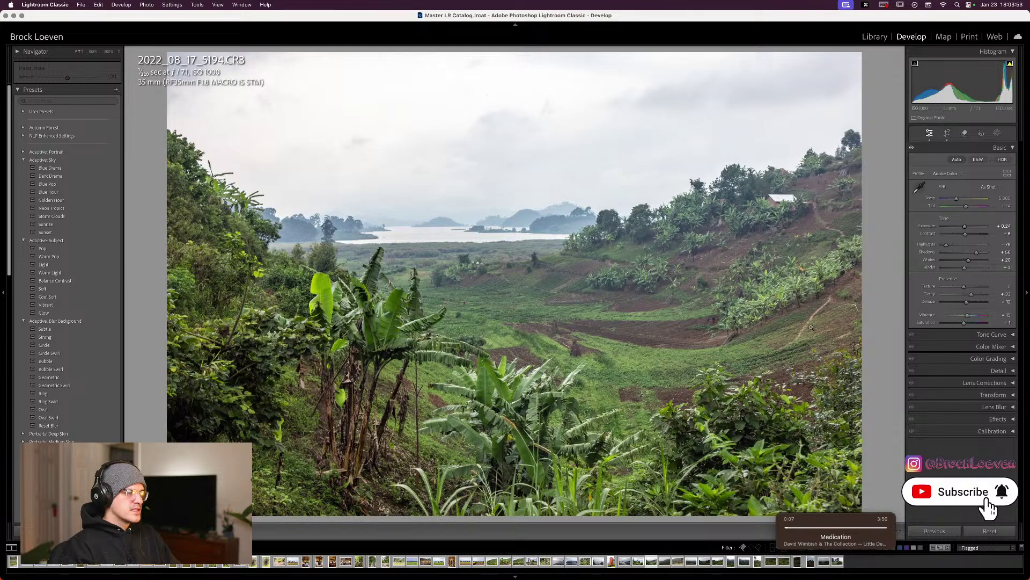
drag(973, 316, 979, 317)
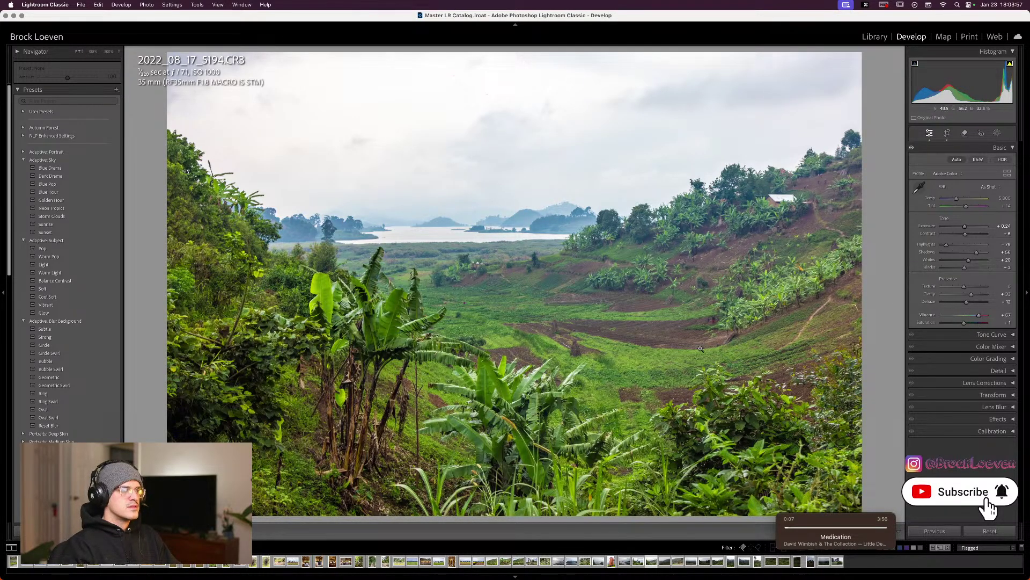
Go to the marsh and mountain photo, rotate its crop to level the tilted scene, and apply Auto tone.
key(Right)
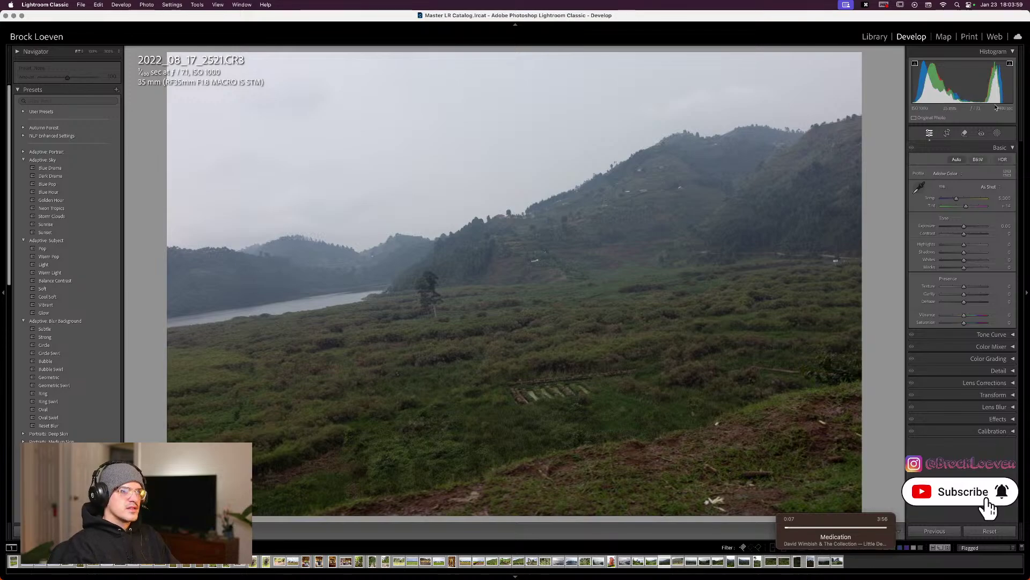
click(947, 133)
drag(899, 213, 894, 244)
key(Return)
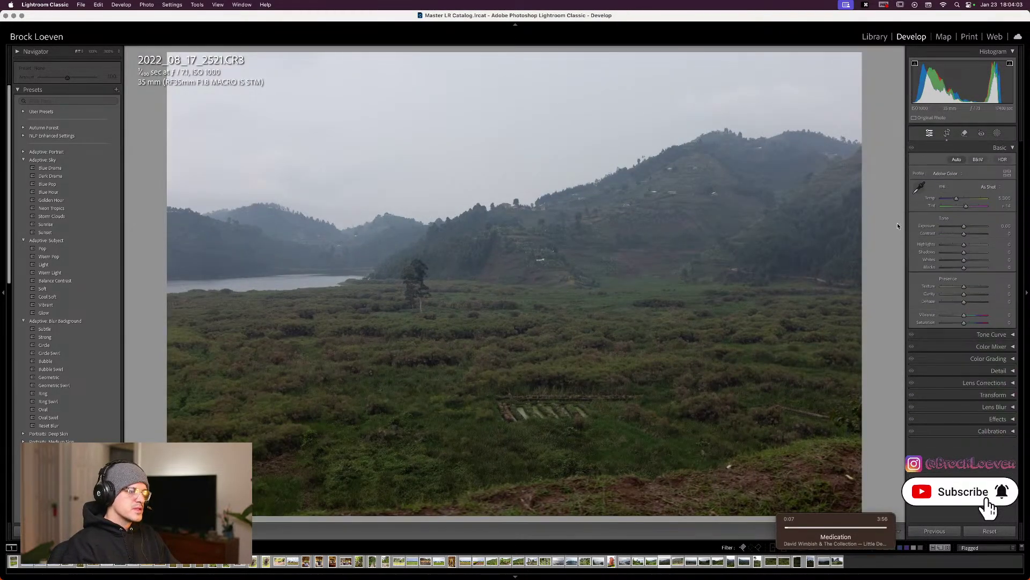
click(957, 159)
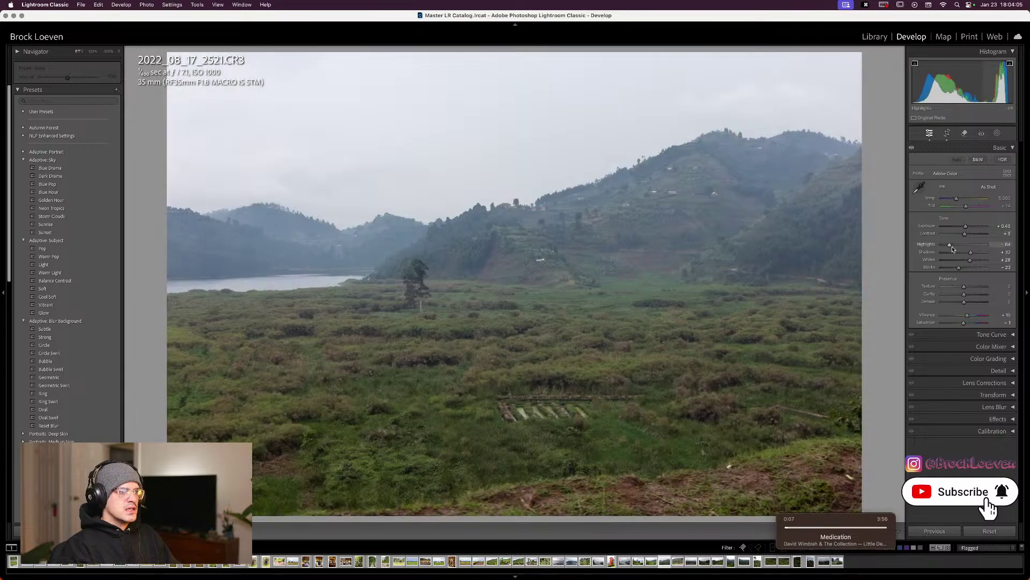
Set the marsh photo's clarity to +47, dehaze to +14, vibrance to +46, contrast to +18, shadows to about +43 and exposure to about +0.55.
drag(965, 293, 970, 294)
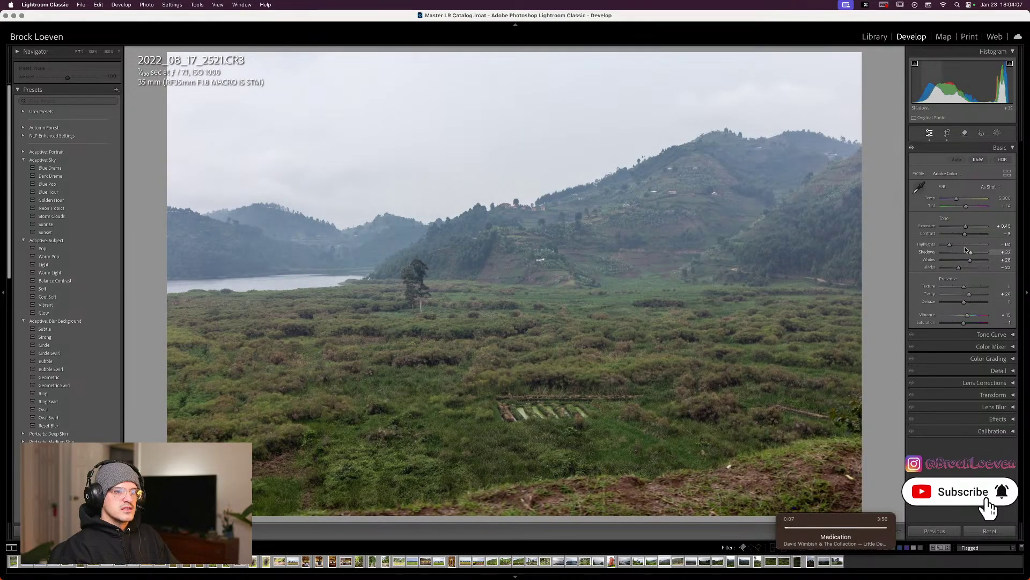
drag(965, 234, 966, 234)
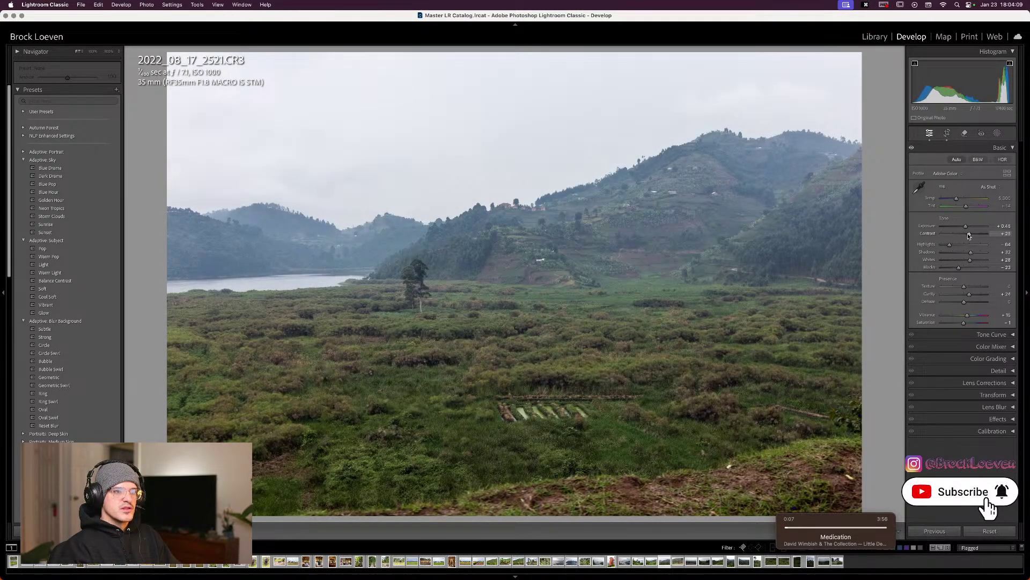
drag(969, 293, 974, 317)
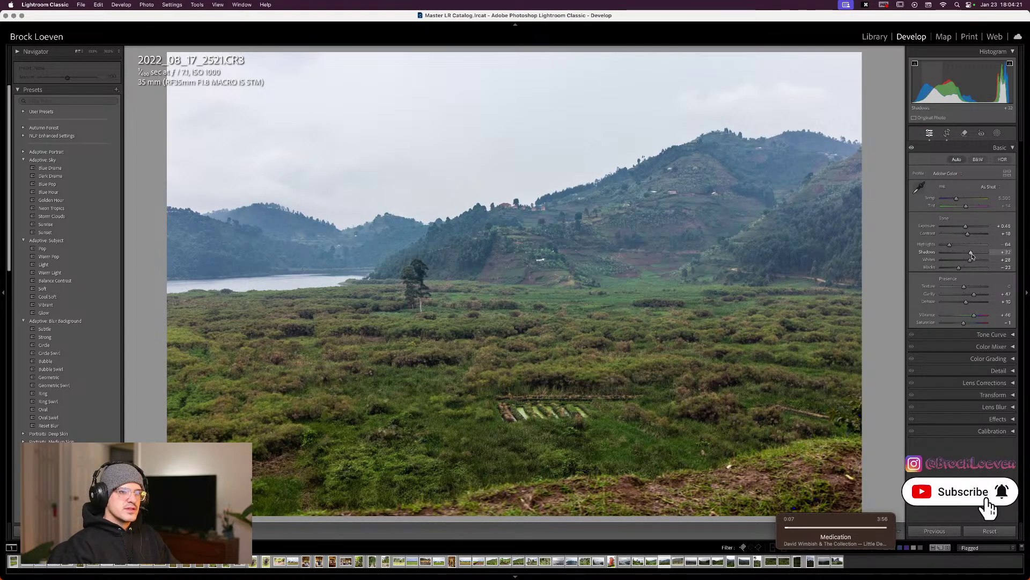
drag(975, 254, 973, 253)
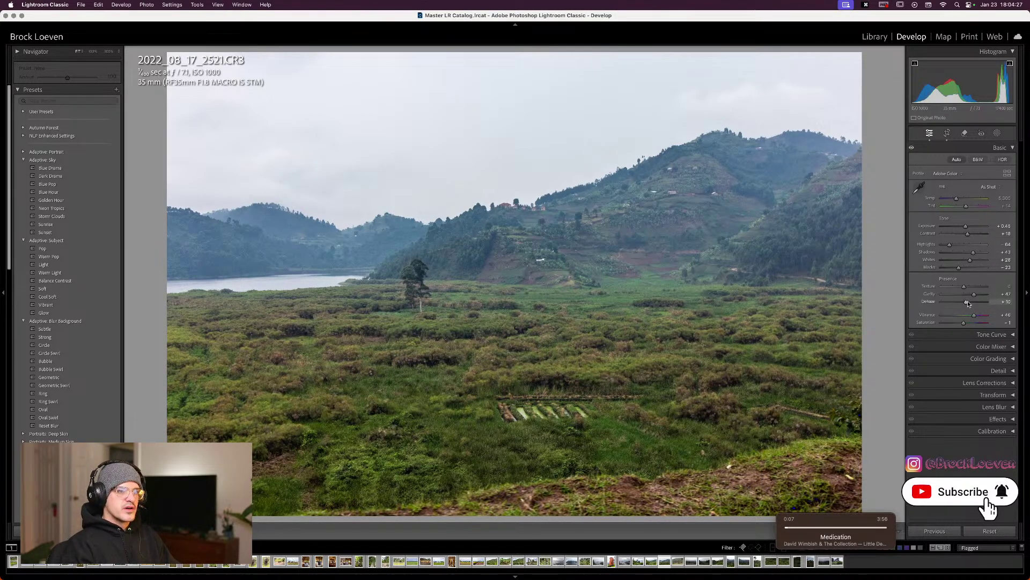
drag(968, 304, 967, 302)
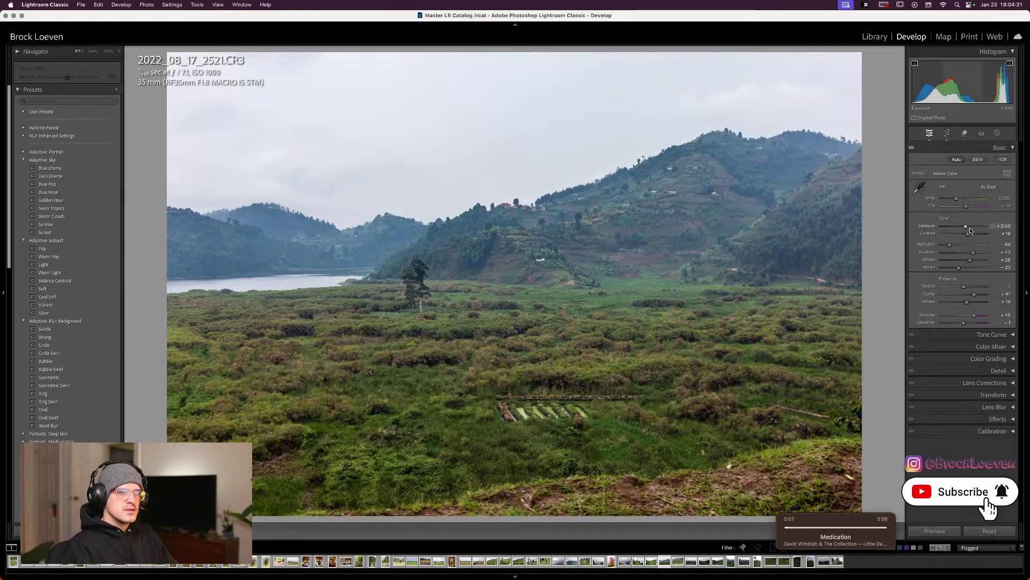
drag(966, 228, 967, 227)
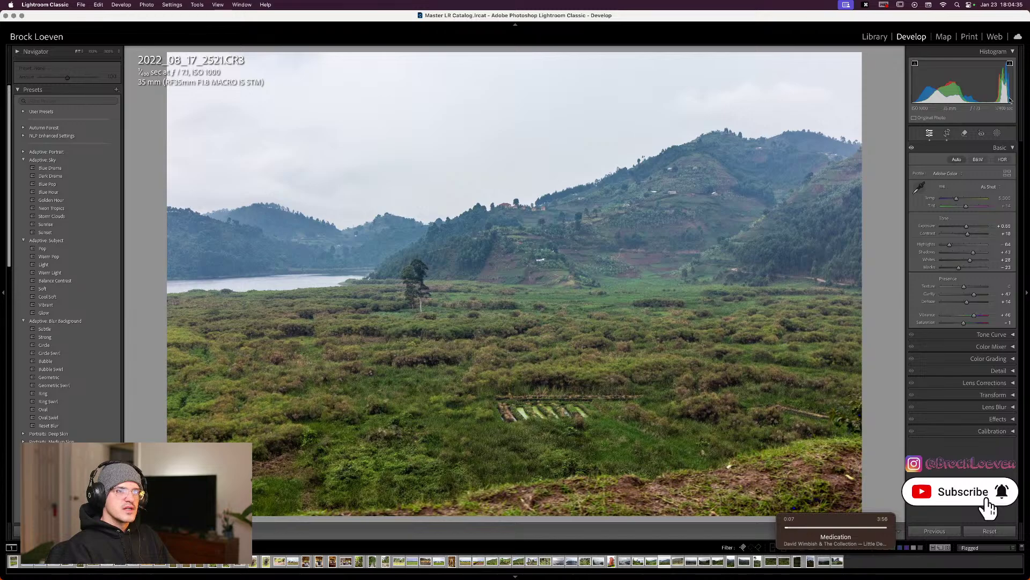
Raise the marsh photo's whites to +60 with clipping warnings toggled as a guide, lift the blacks slightly and boost the vibrance further.
drag(971, 261, 956, 269)
key(j)
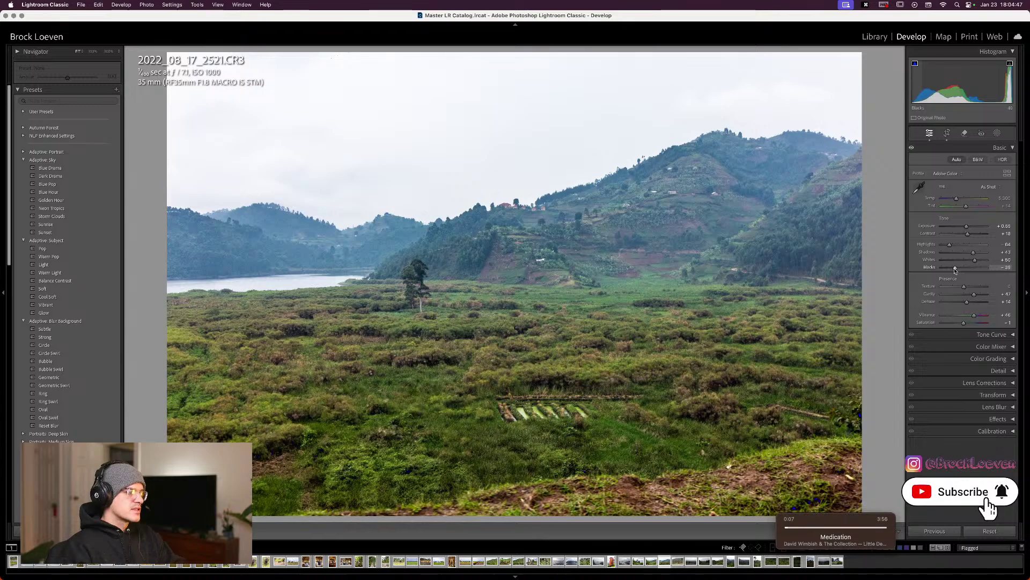
drag(955, 270, 958, 268)
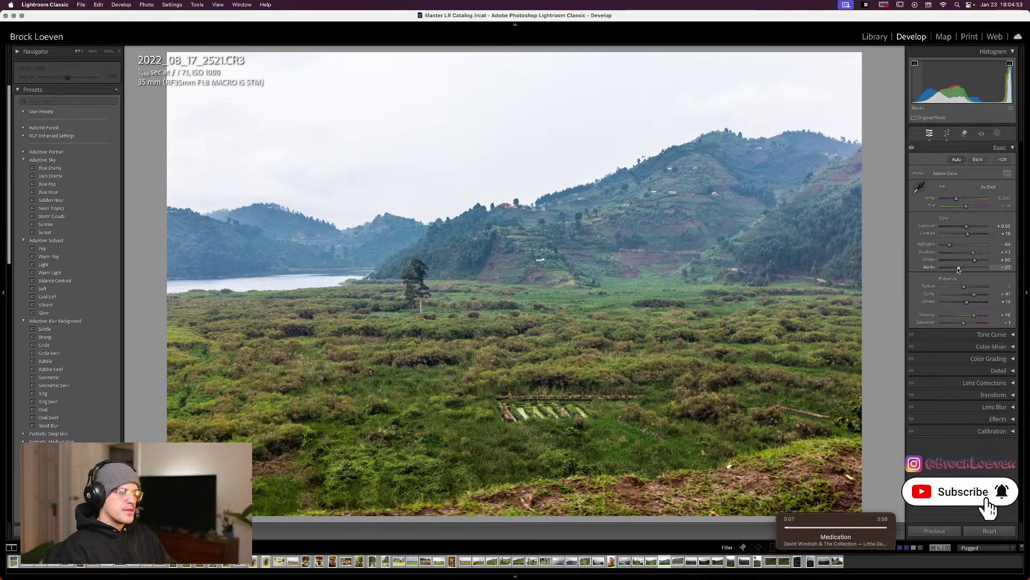
drag(959, 270, 960, 270)
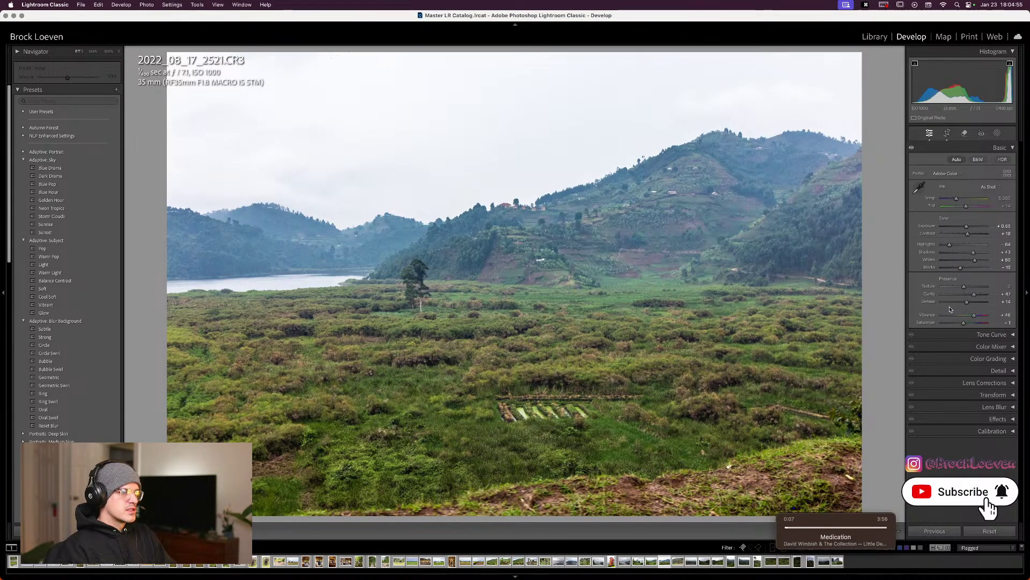
drag(955, 327, 956, 327)
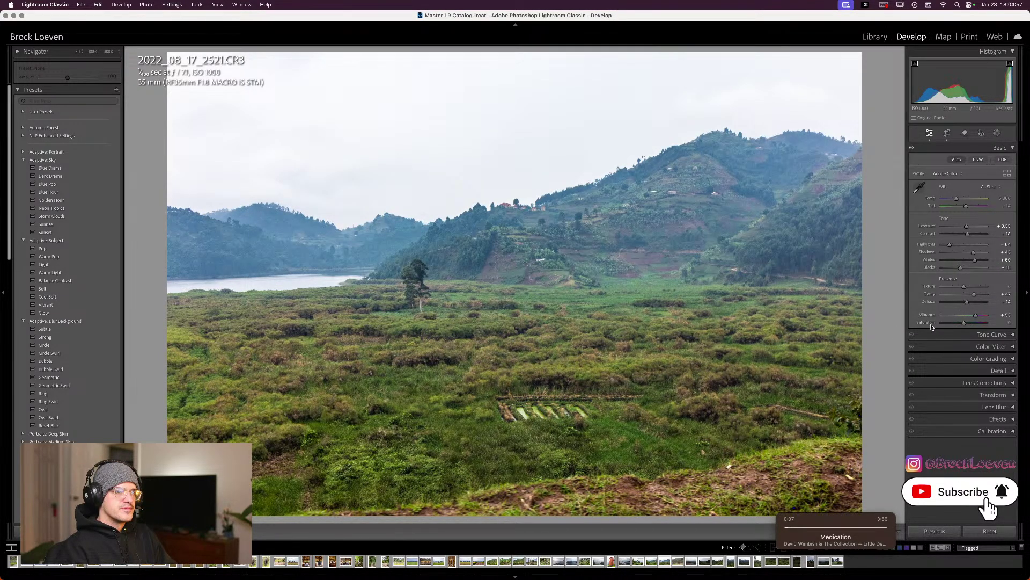
Try the Auto white balance on the marsh photo and settle on Daylight.
click(991, 188)
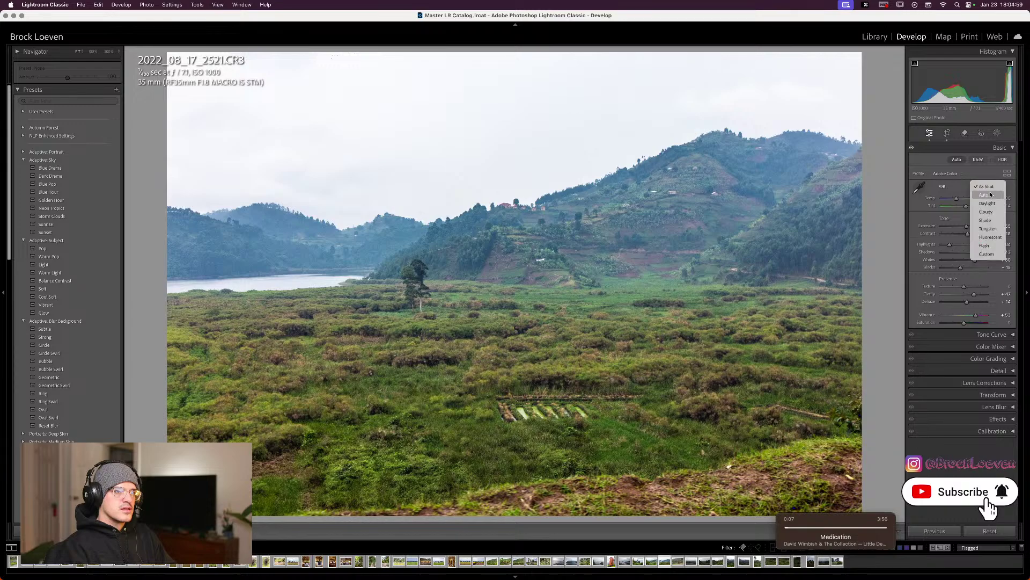
click(993, 186)
click(993, 187)
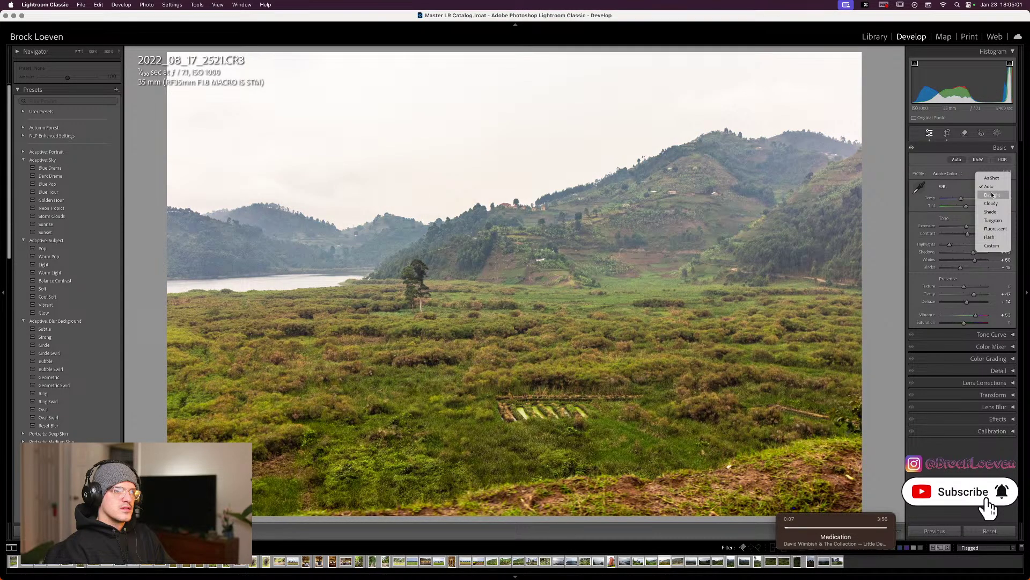
click(992, 195)
Go to the photo of the brown cow by the wooded hillside and straighten it with the automatic crop angle.
key(Left)
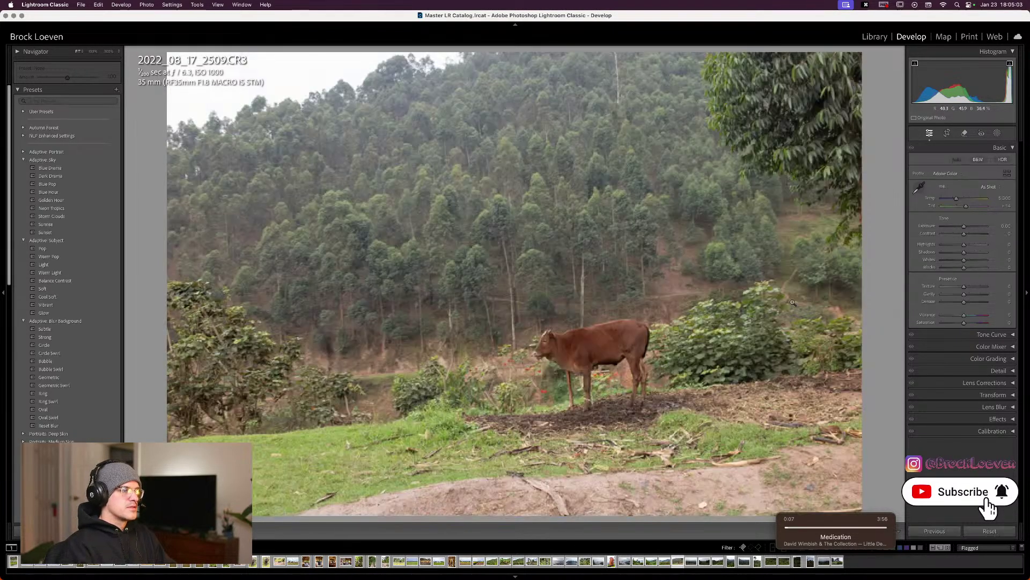
click(946, 133)
click(946, 133)
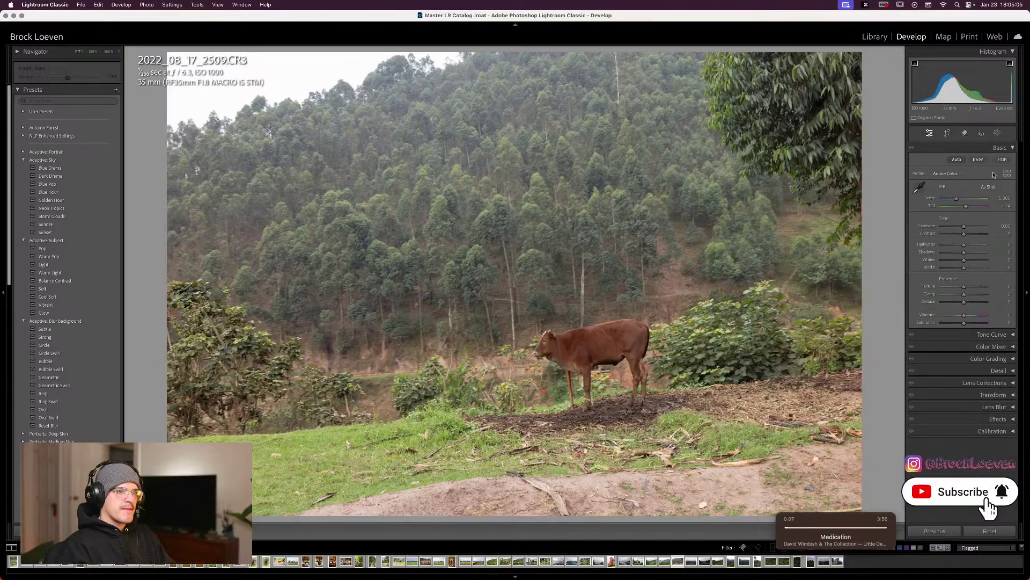
click(948, 134)
click(1000, 176)
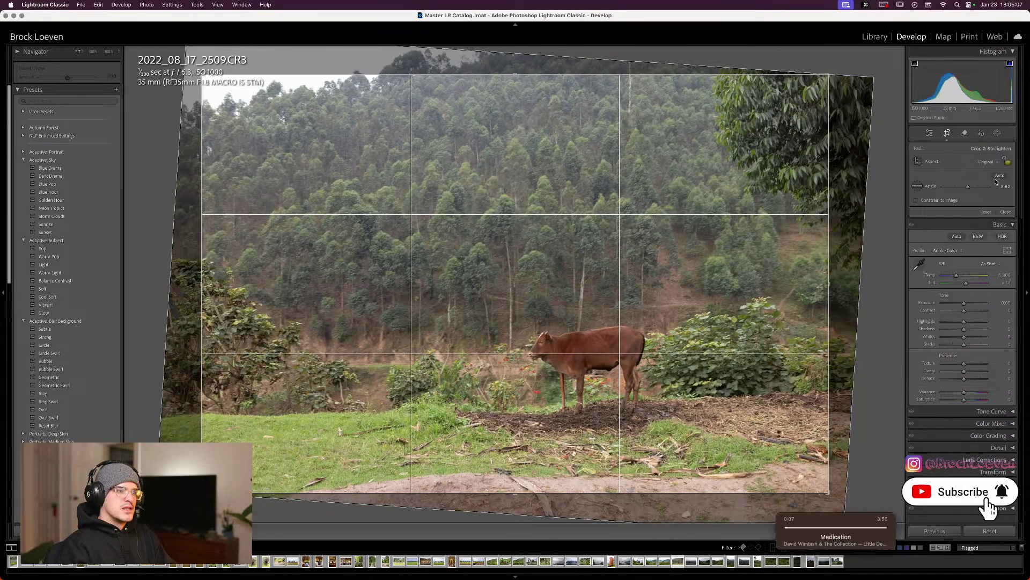
key(Return)
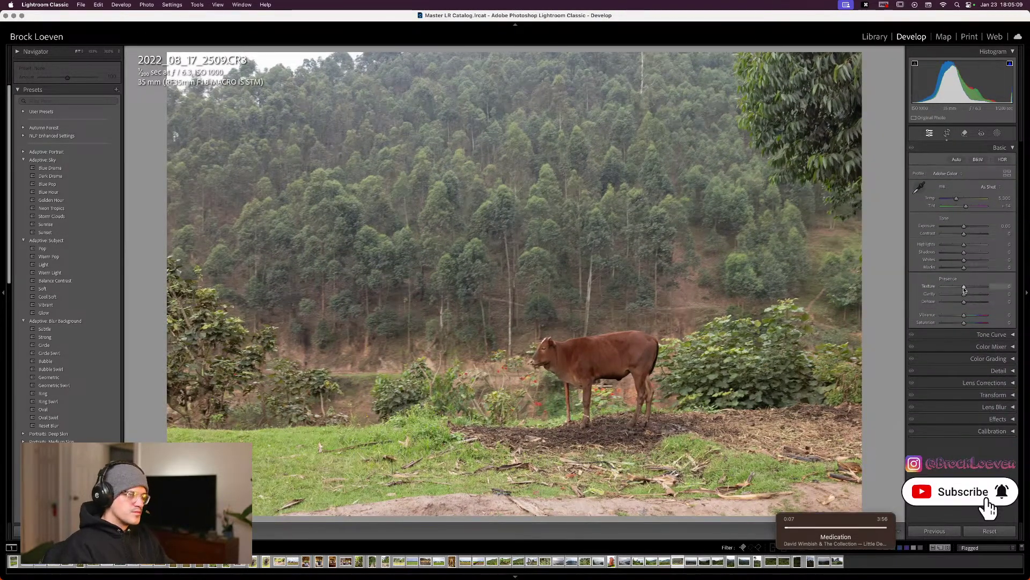
Apply Auto tone to the cow photo, raise exposure and blacks slightly, and set clarity to +30, dehaze to +10 and vibrance to +26.
click(957, 159)
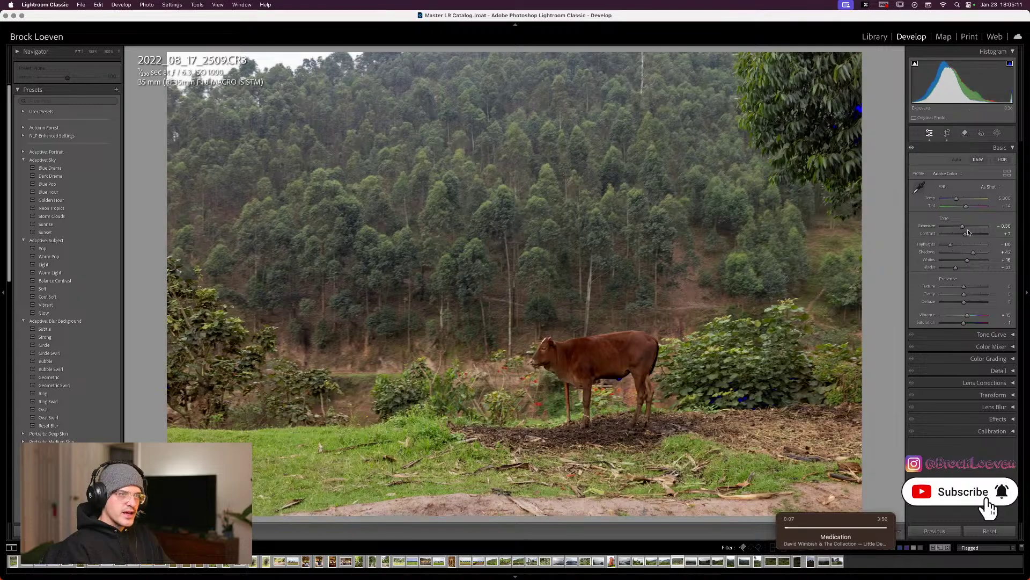
click(959, 266)
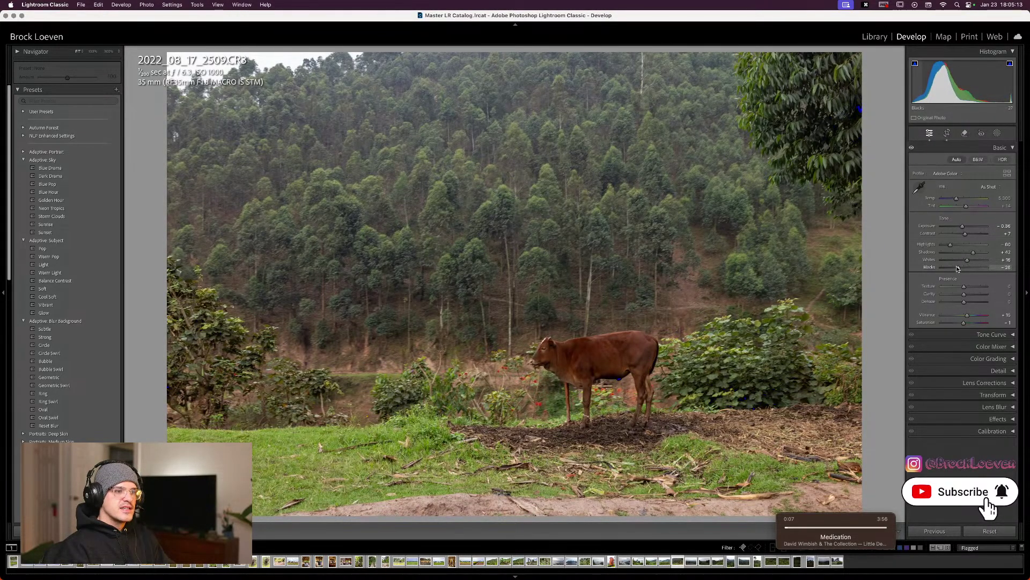
drag(961, 228, 964, 228)
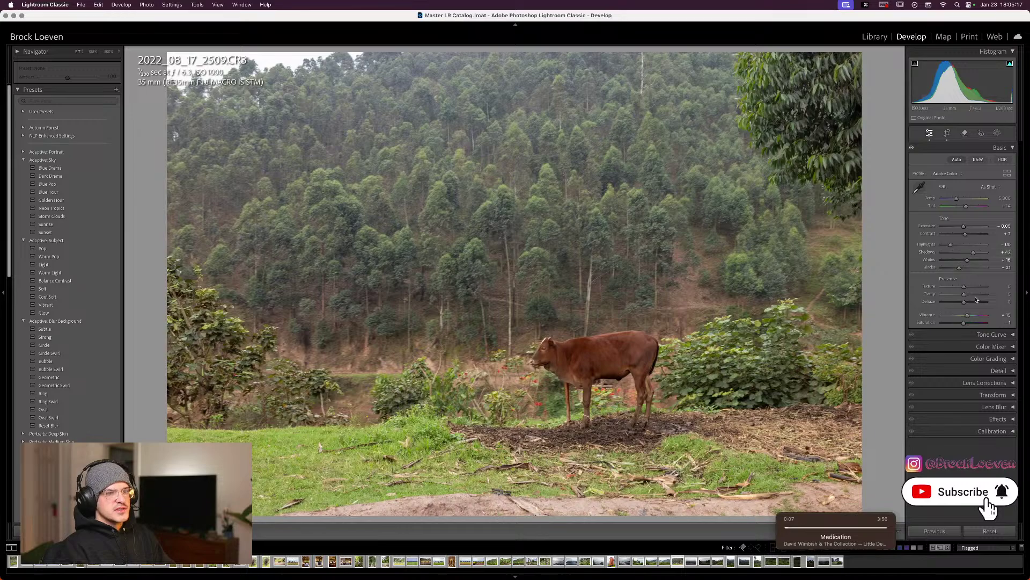
drag(976, 295, 969, 316)
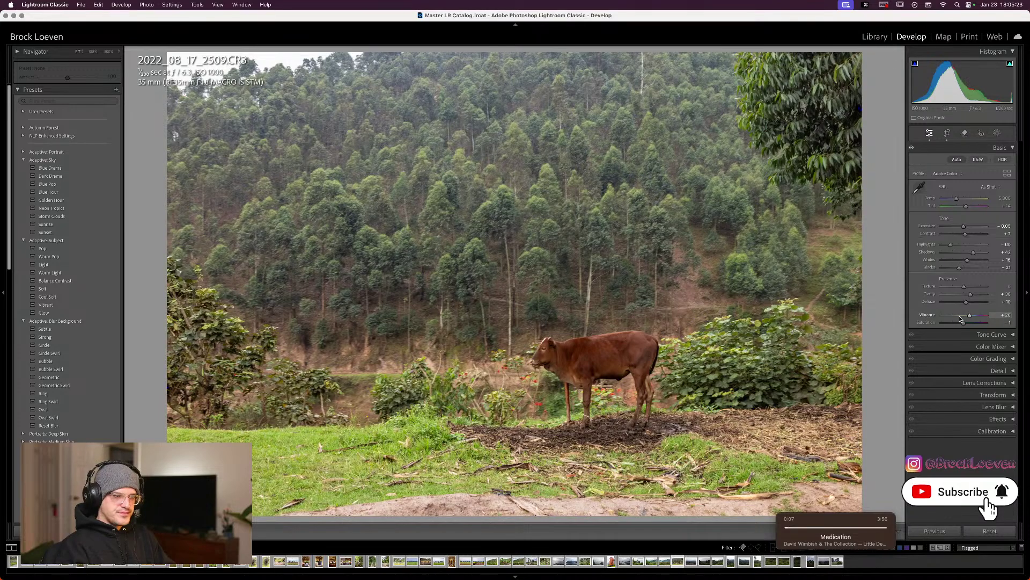
click(983, 382)
click(982, 371)
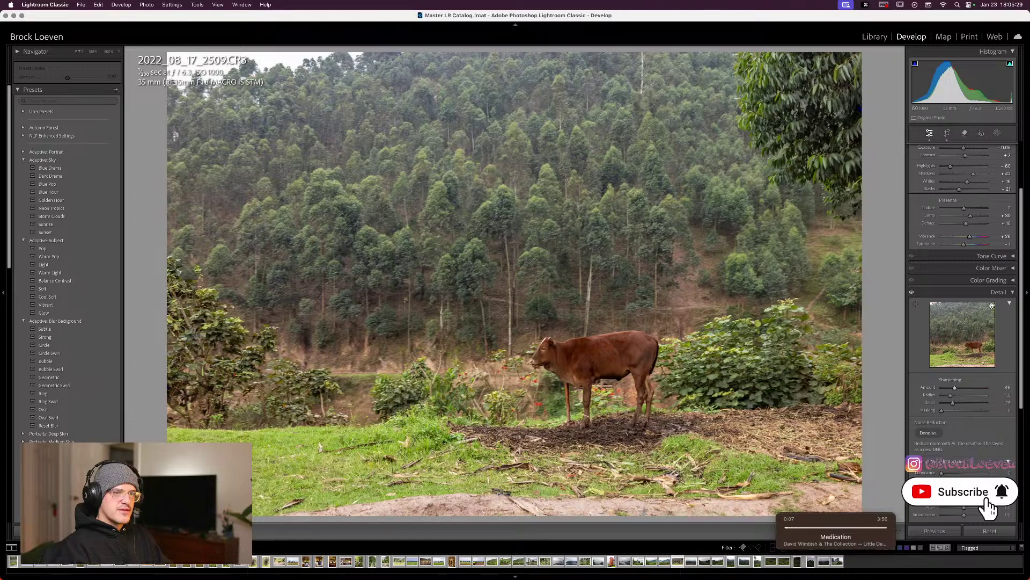
click(1001, 356)
click(985, 334)
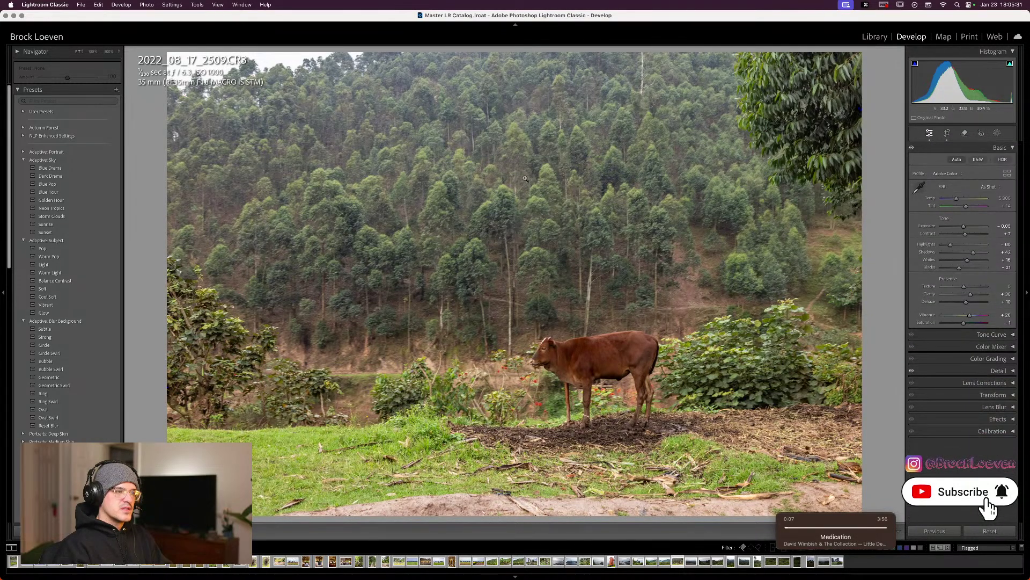
Go to the photo of the person seated above the misty plain and auto-straighten the crop to level the horizon.
key(Right)
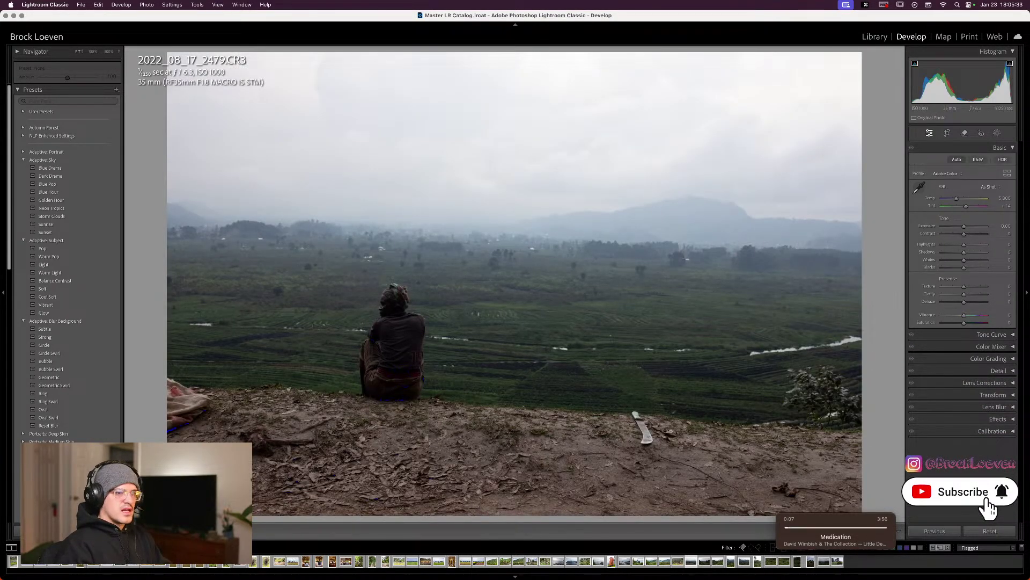
key(Left)
key(Right)
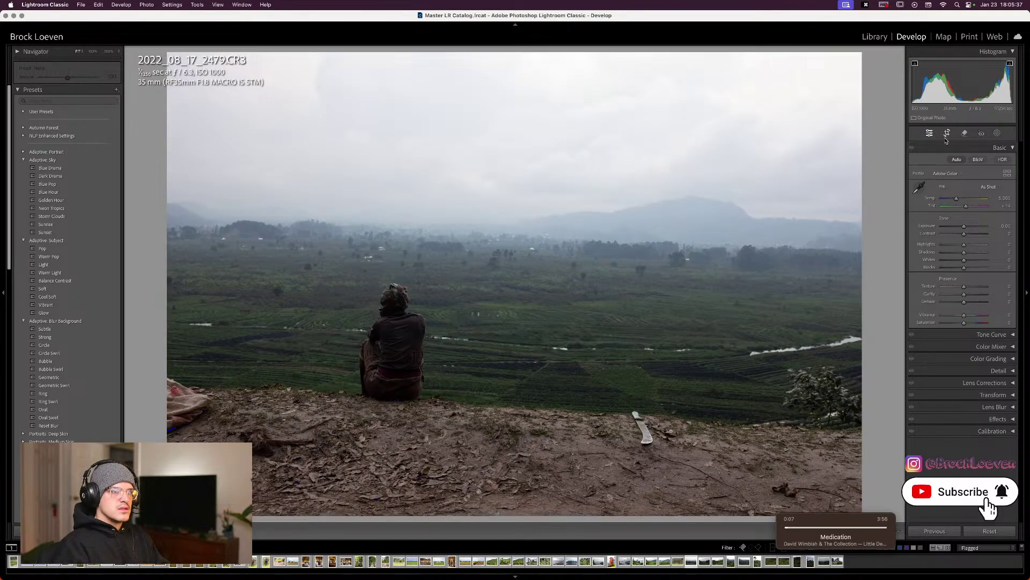
key(r)
drag(898, 165, 899, 163)
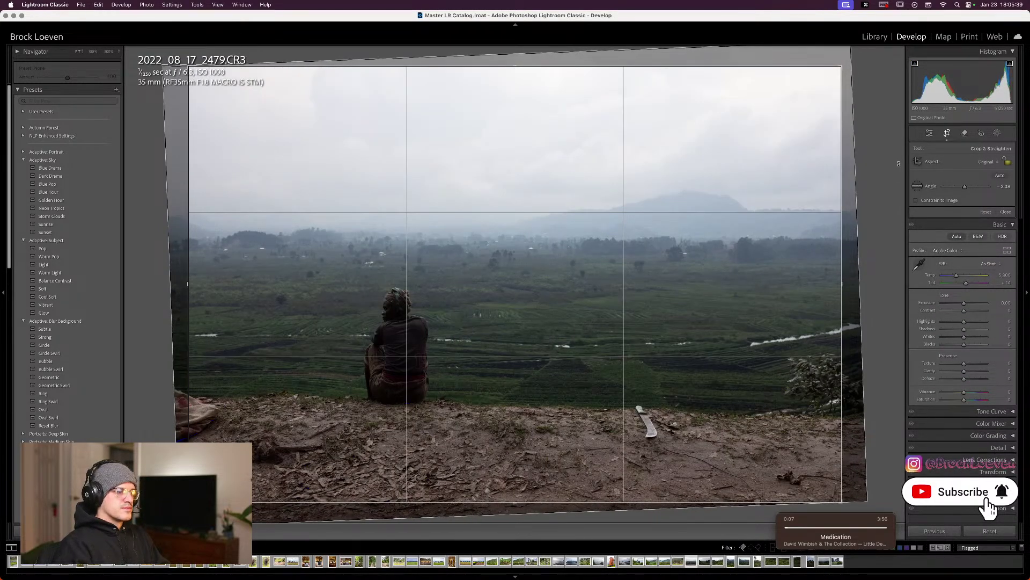
key(Return)
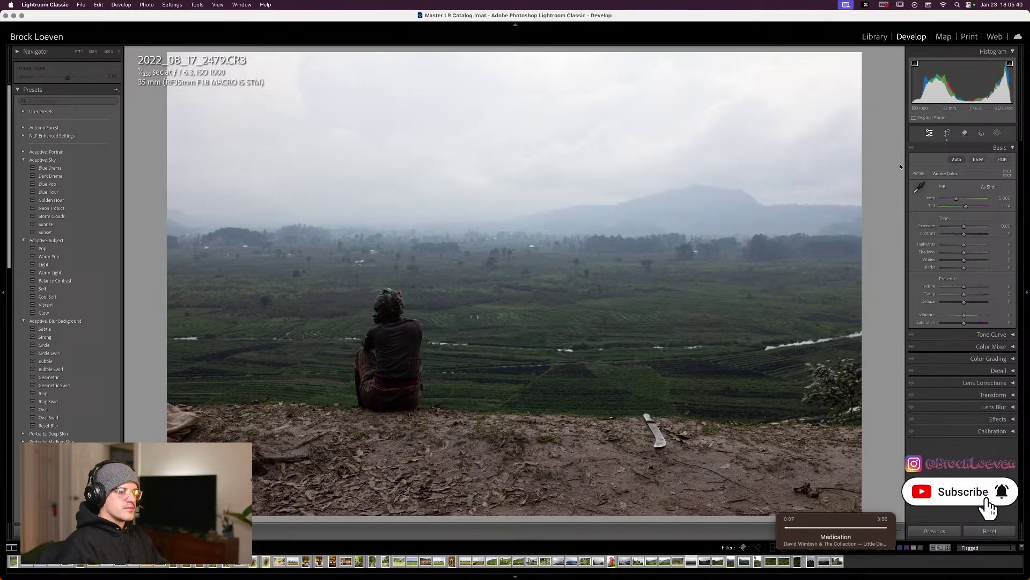
Apply Auto tone to the seated-person photo, show the clipping warnings, reset the blacks to 0 and raise the shadows to about +73.
click(956, 160)
key(j)
double_click(958, 267)
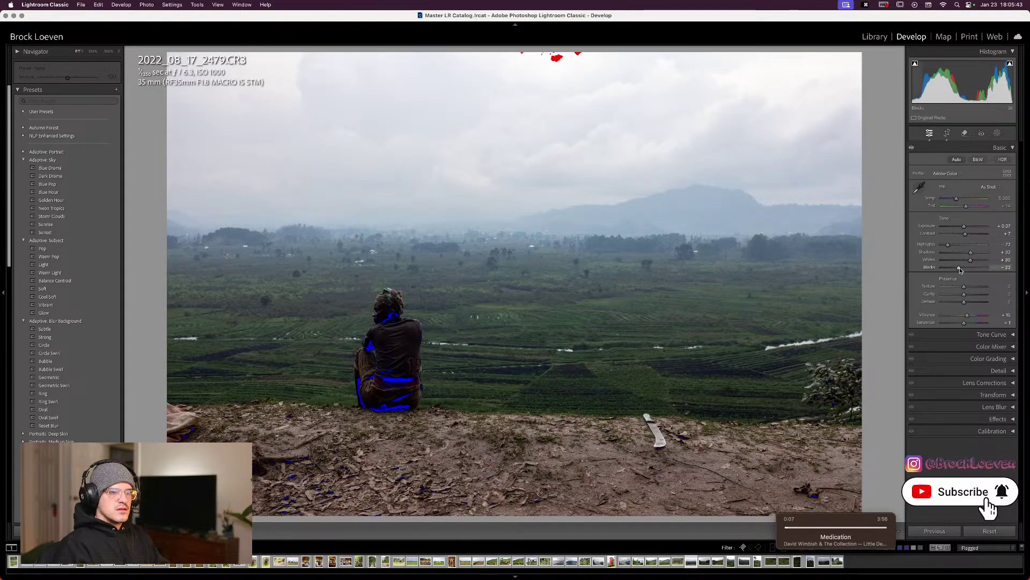
drag(975, 252, 980, 253)
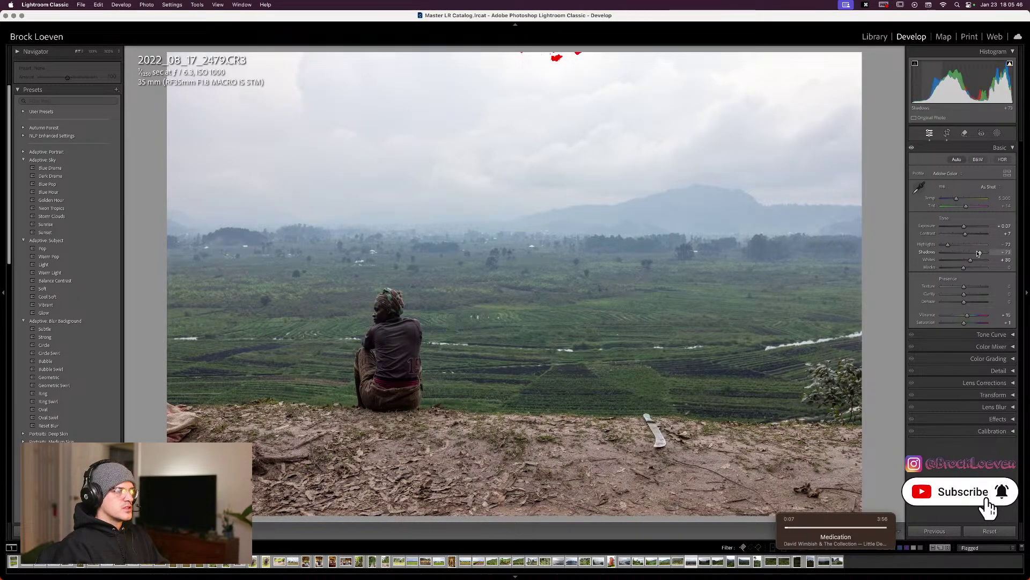
Set the seated-person photo's clarity to +30, shadows to +84 and highlights to -64, boost the vibrance strongly and lift the blacks slightly.
click(971, 294)
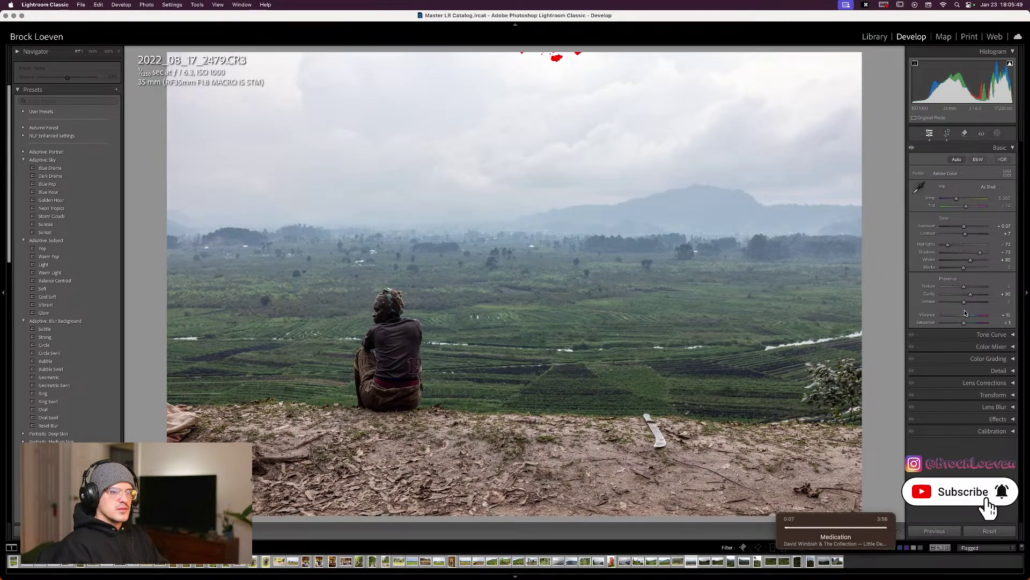
drag(965, 313, 977, 314)
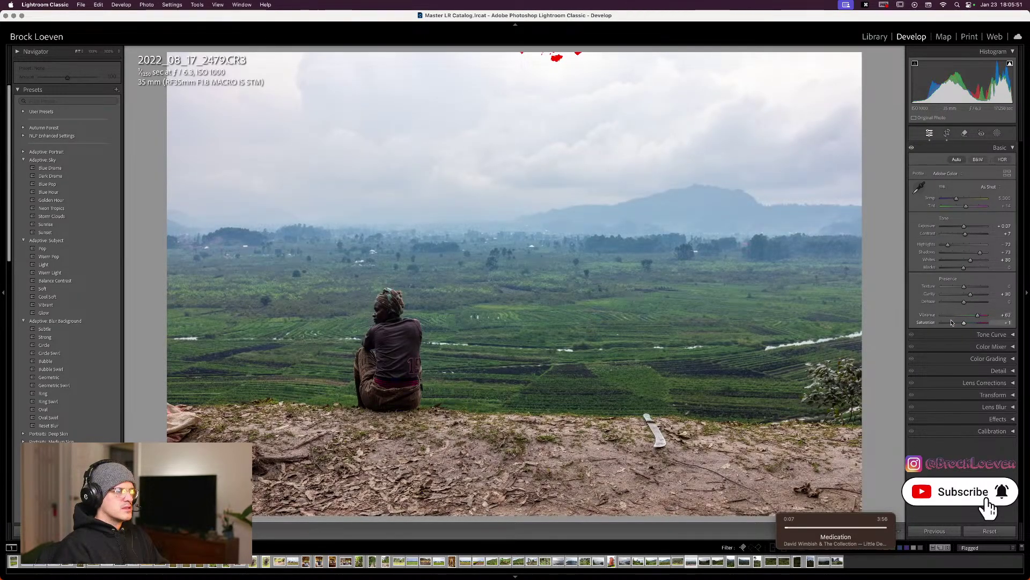
drag(980, 252, 985, 254)
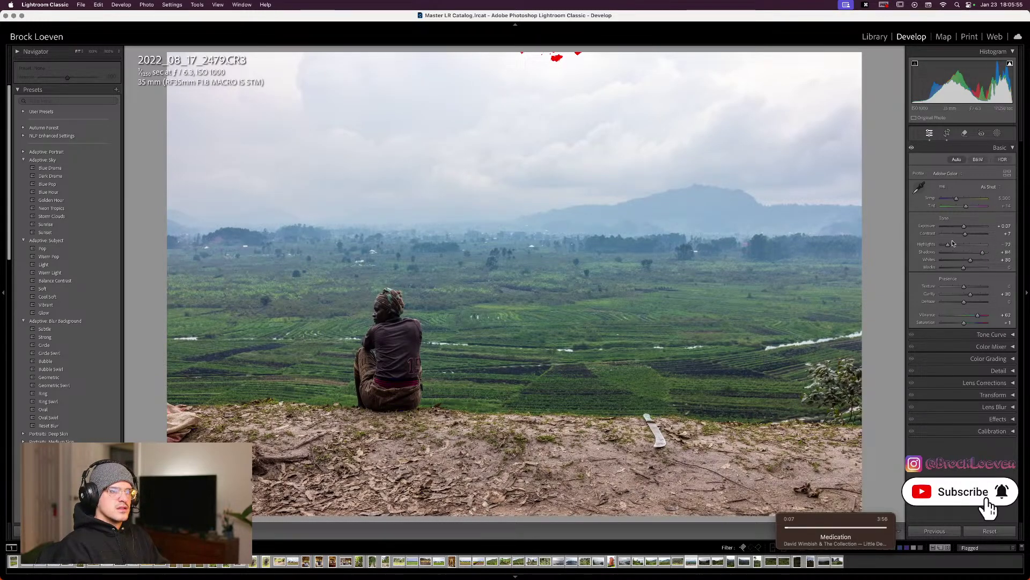
mouse_move(949, 246)
mouse_down()
mouse_move(976, 252)
mouse_move(932, 251)
mouse_move(952, 248)
mouse_up()
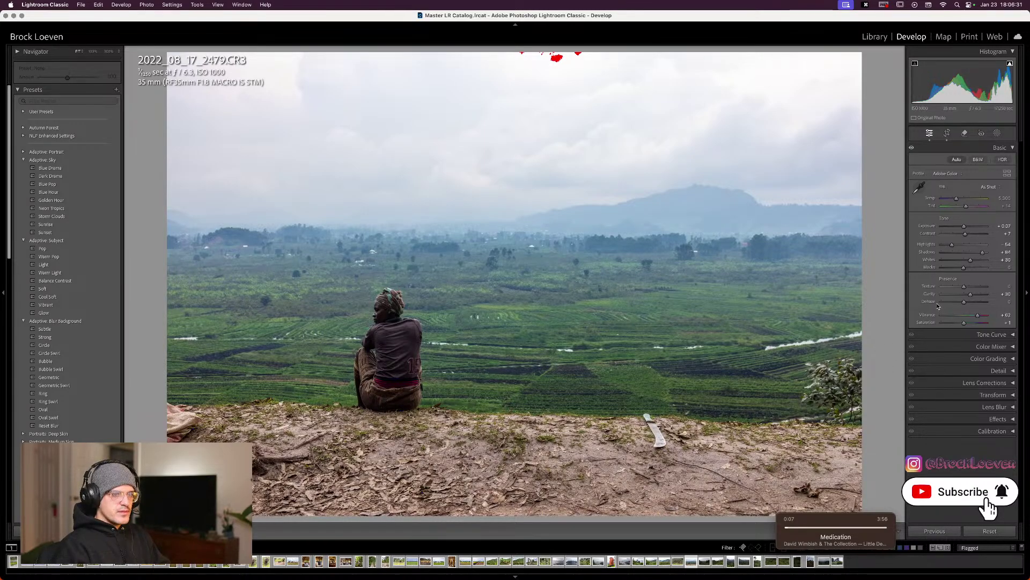
drag(964, 268, 966, 270)
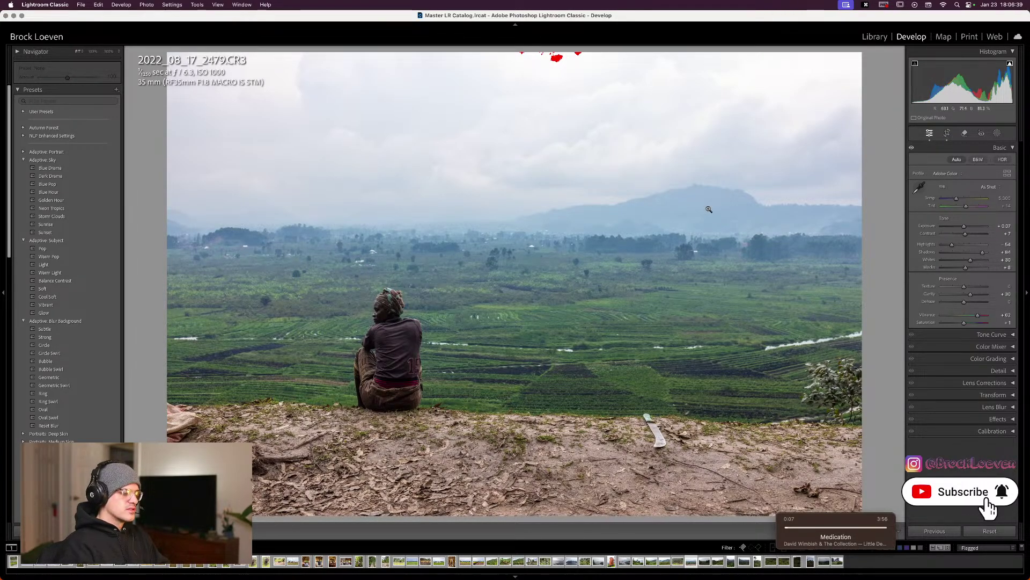
Go to the photo of the banana trees overlooking the valley, apply Auto tone, and raise the blacks to about -2 and the whites slightly.
key(Right)
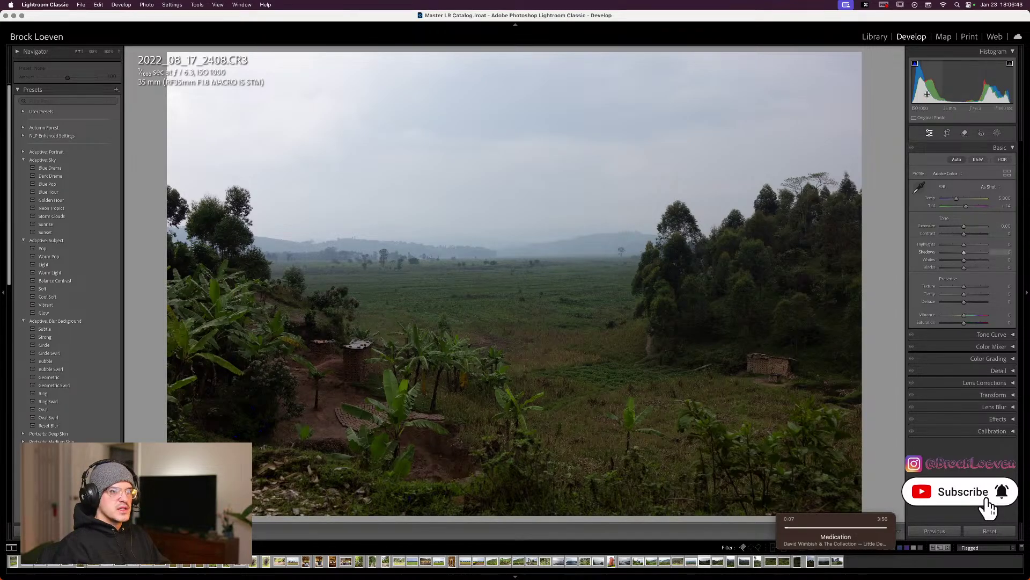
click(957, 159)
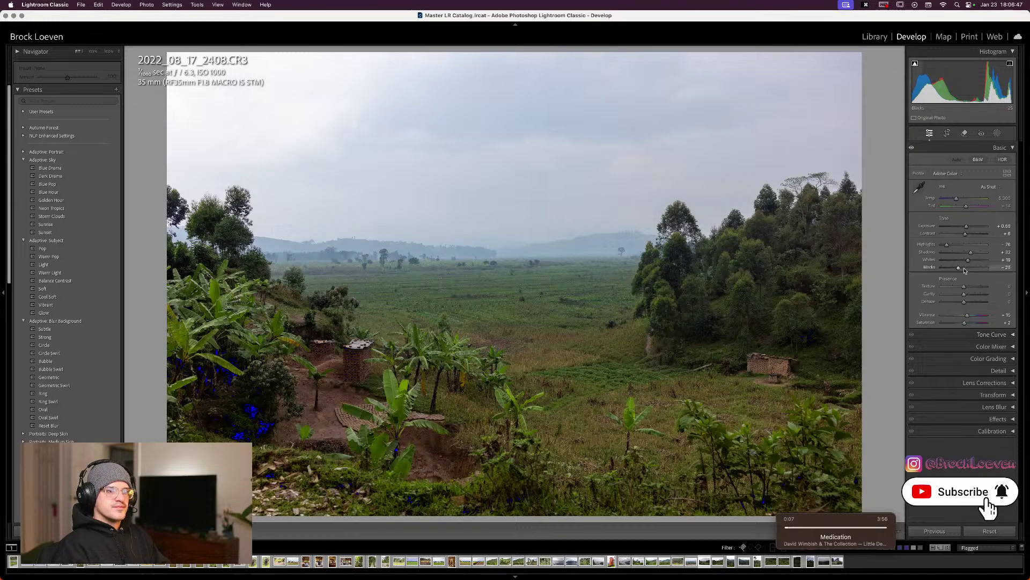
drag(959, 267, 971, 260)
Raise the banana-tree valley photo's shadows to about +61, dehaze to +21 and vibrance to +32, and add a little clarity.
key(j)
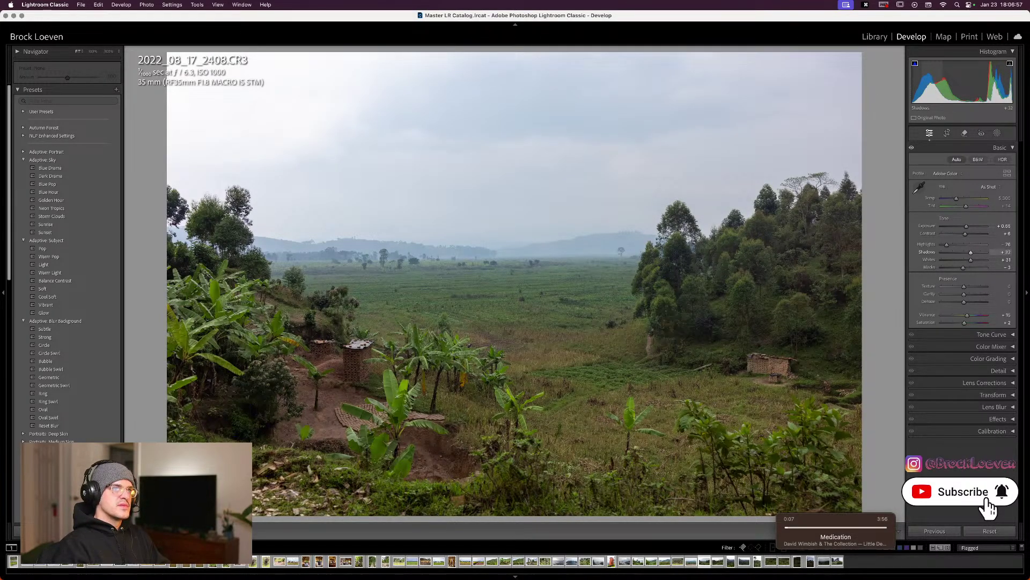
drag(931, 89, 950, 88)
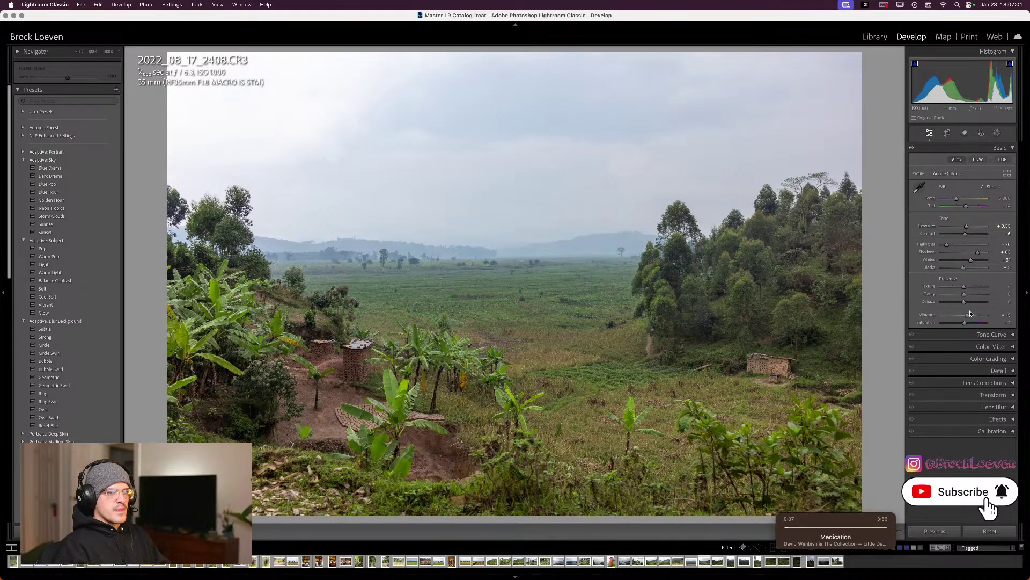
drag(968, 316, 969, 304)
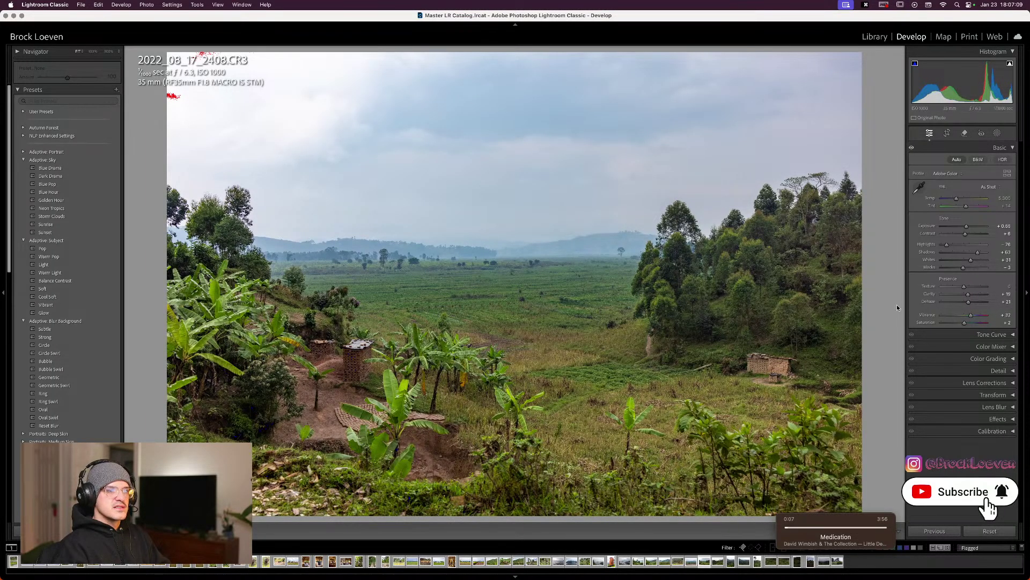
Apply Auto tone to the photo of the green hill behind the forest path, set dehaze to +42, and lift the blacks, shadows and highlights.
key(Right)
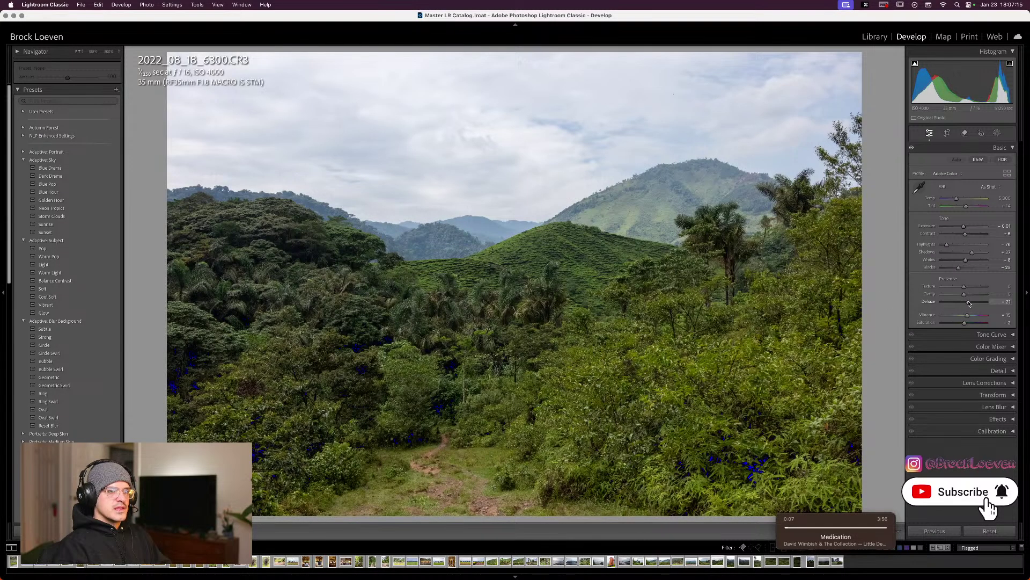
drag(969, 304, 974, 304)
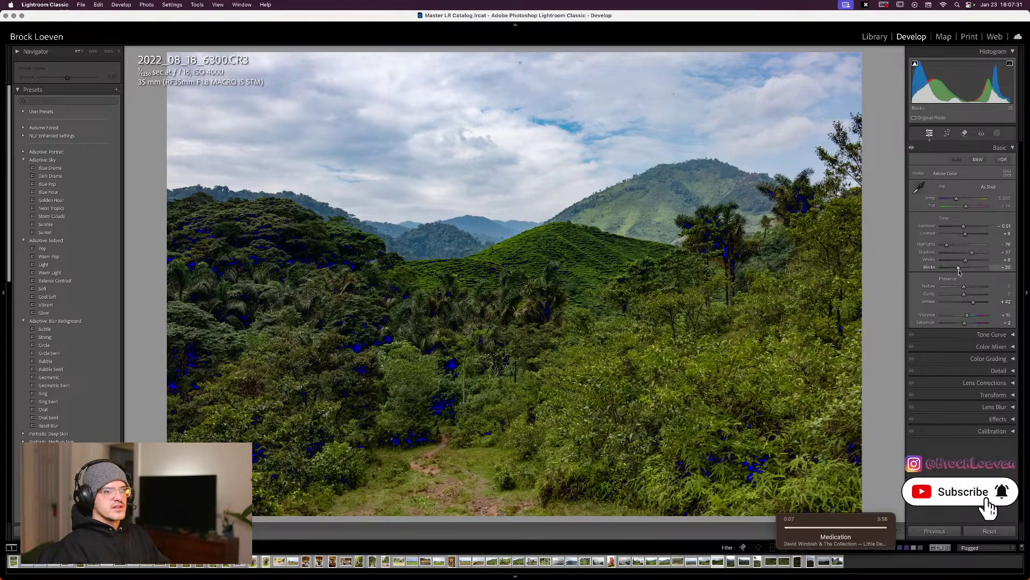
mouse_move(960, 270)
mouse_down()
mouse_move(982, 254)
mouse_move(956, 251)
mouse_up()
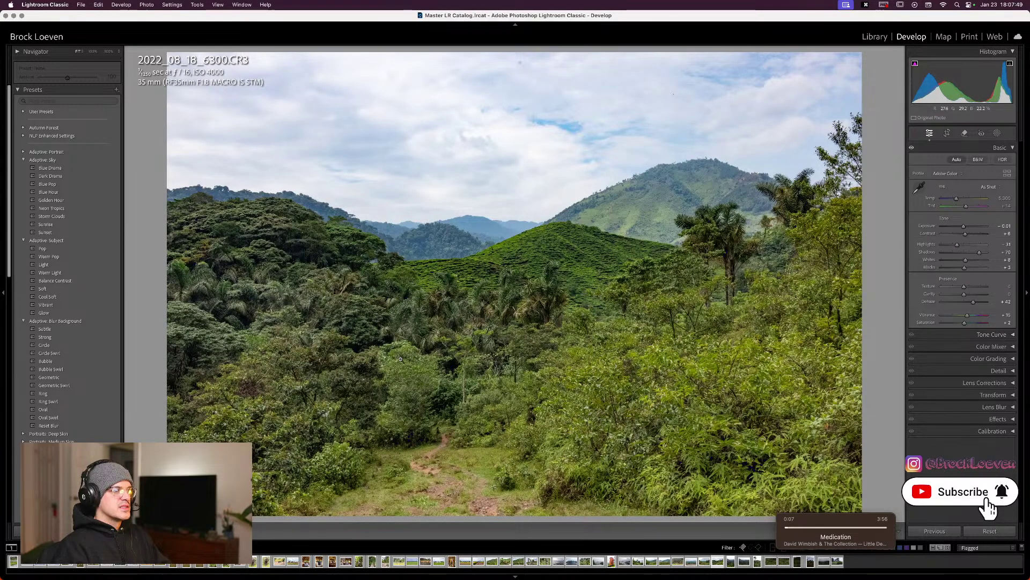
Set the green-hill photo's vibrance to +24 and fine-tune the blacks to about -8.
drag(962, 318, 969, 318)
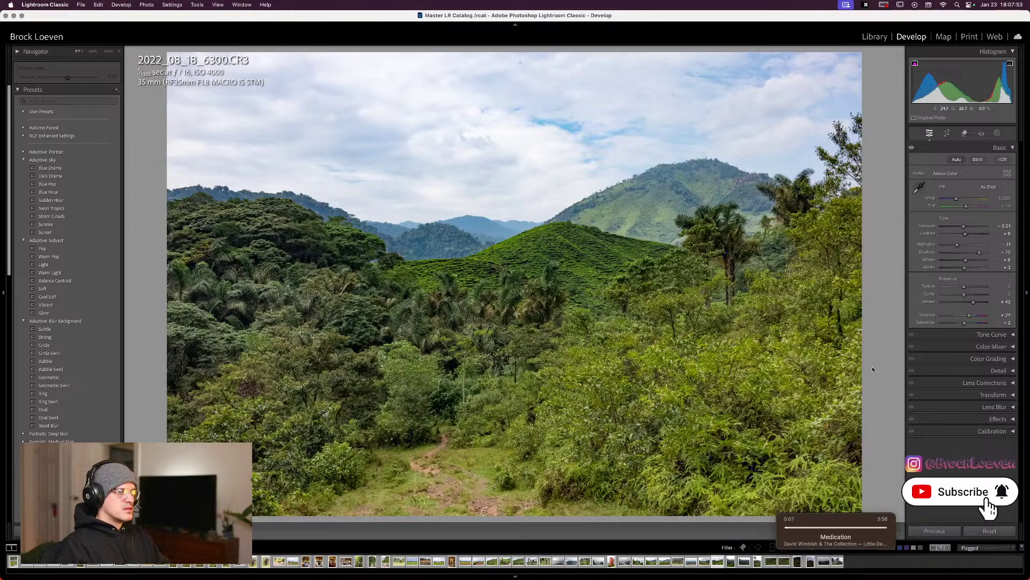
drag(964, 267, 969, 267)
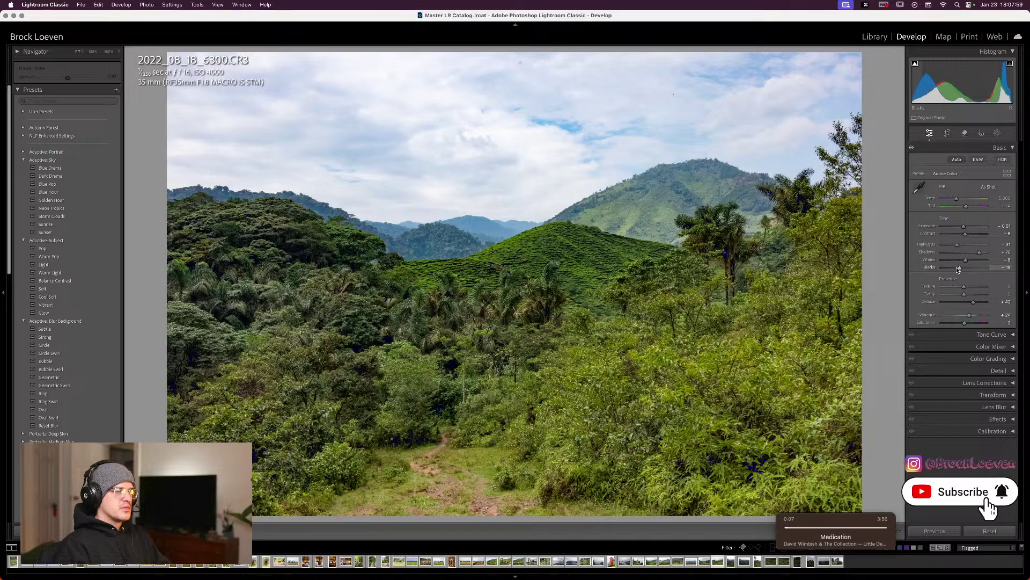
drag(962, 268, 960, 268)
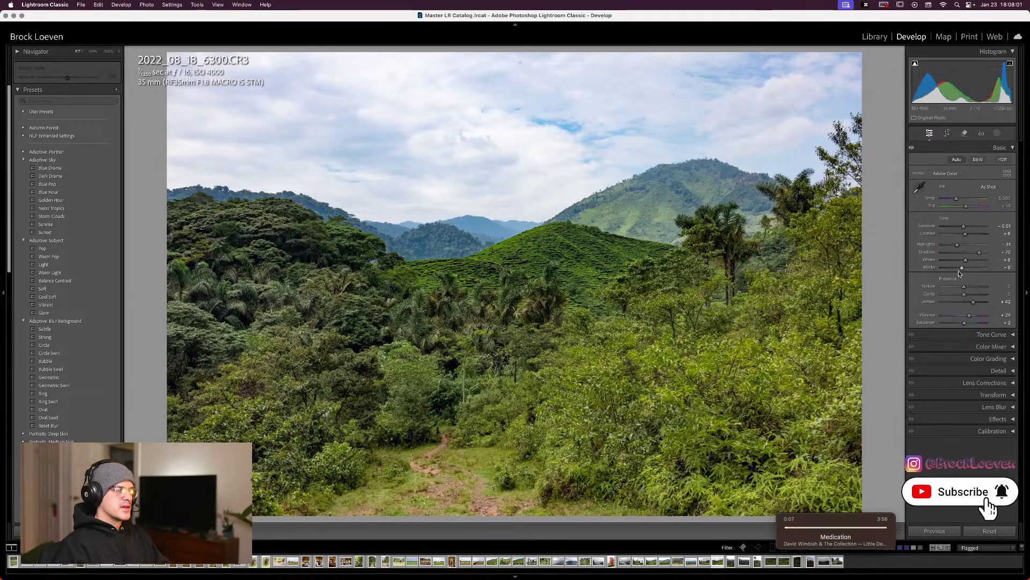
Synchronize the green-hill photo's develop settings to the neighbouring forest and hillside photos, leaving the crop excluded.
key(Left)
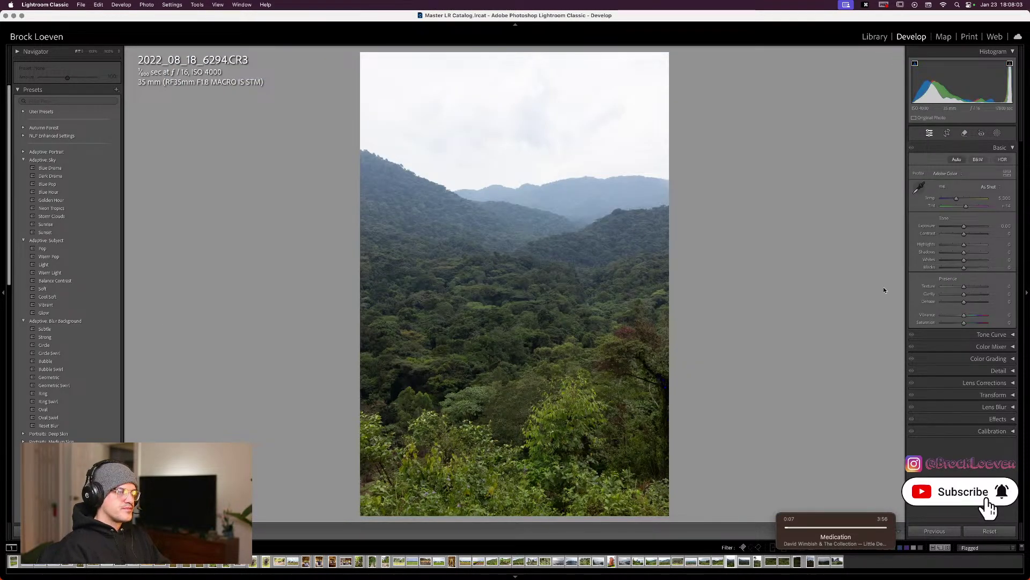
key(Right)
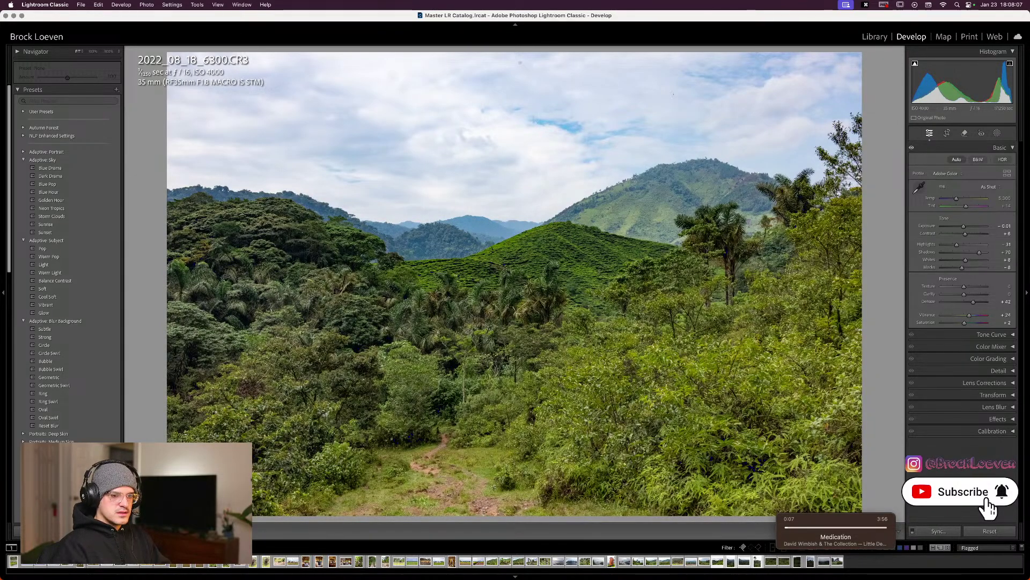
click(939, 531)
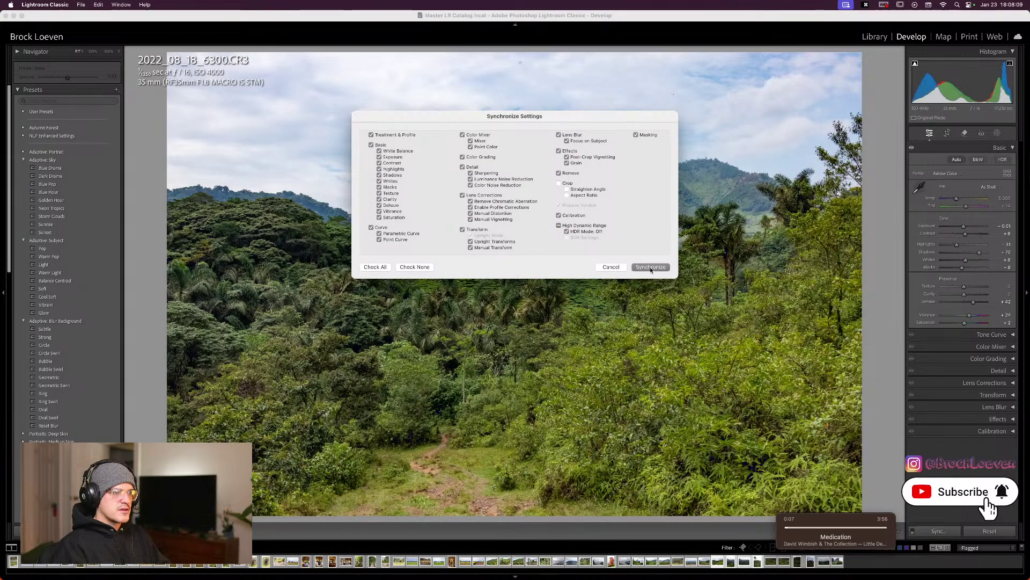
key(Return)
Rotate the tall-trees hillside photo's crop slightly to straighten it, and set clarity to +25, vibrance to +30 and saturation to +13.
click(731, 563)
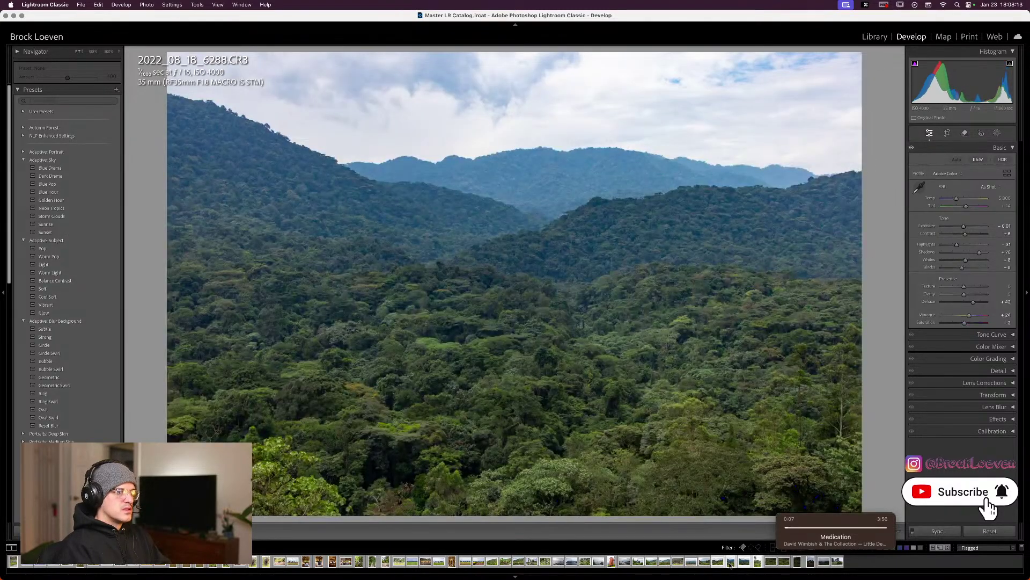
key(Left)
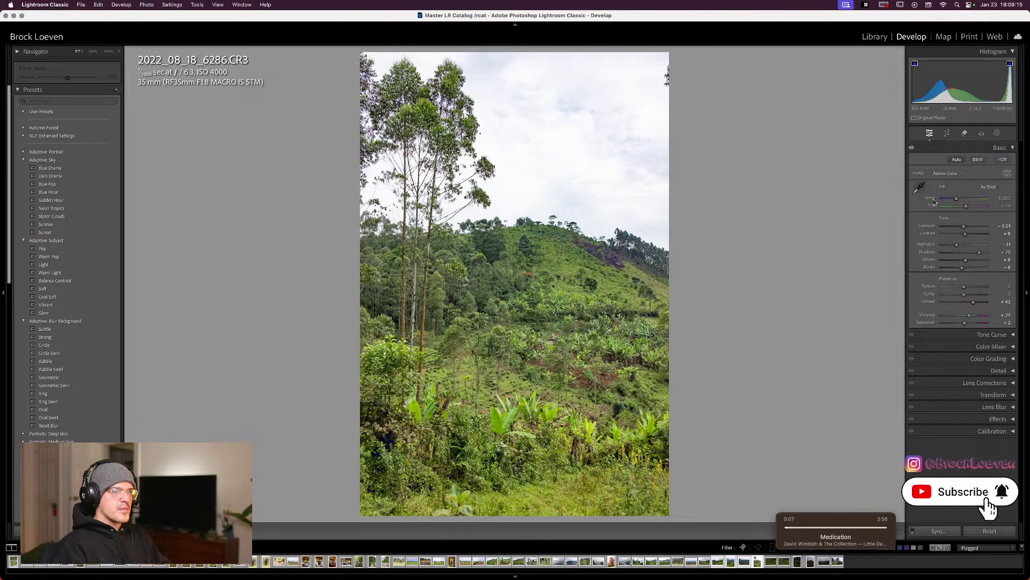
key(r)
drag(782, 303, 781, 303)
key(r)
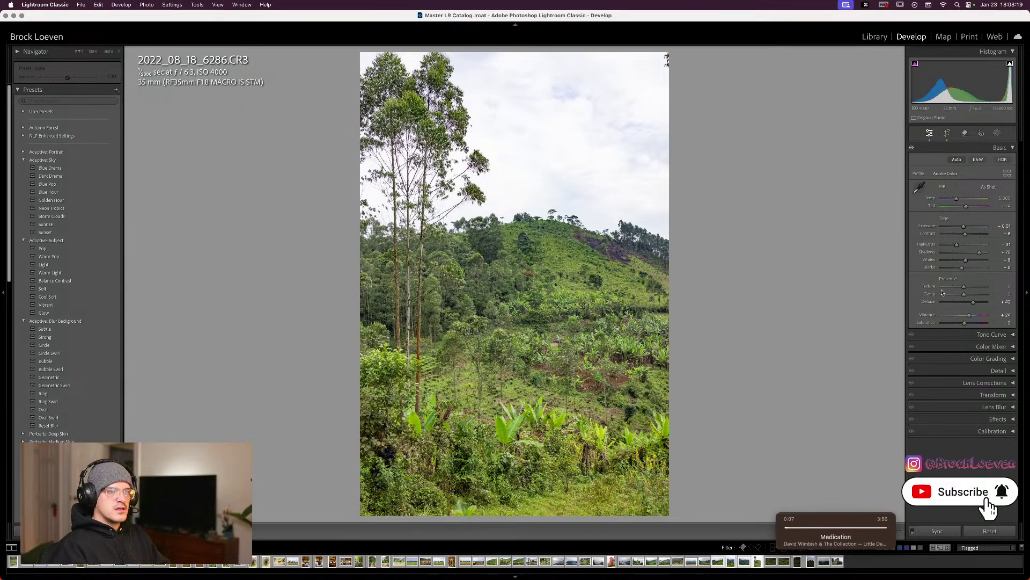
drag(968, 294, 970, 294)
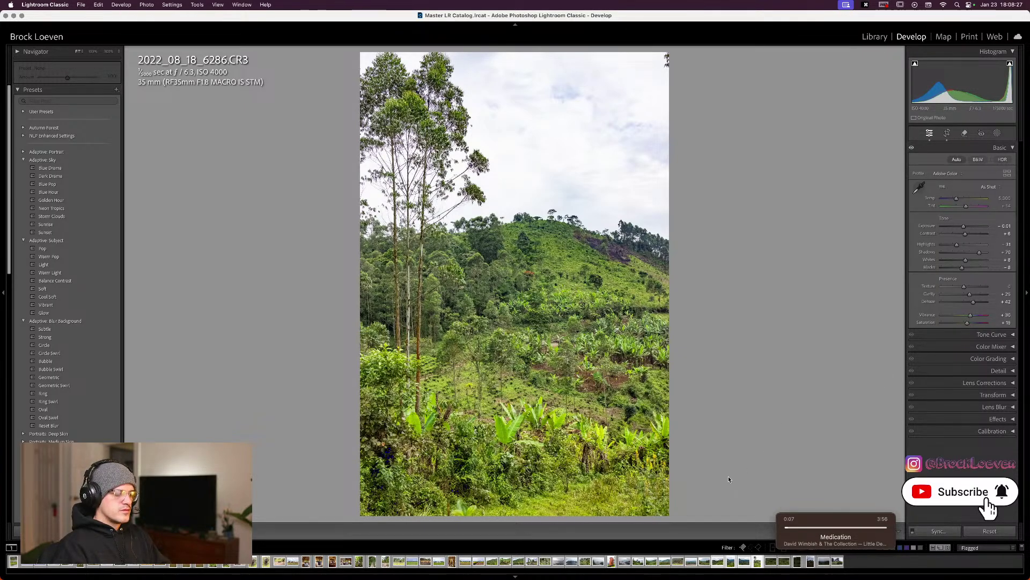
Go to the dark tea-plantation photo with the dirt path, apply Auto tone and raise clarity to +31.
mouse_move(817, 520)
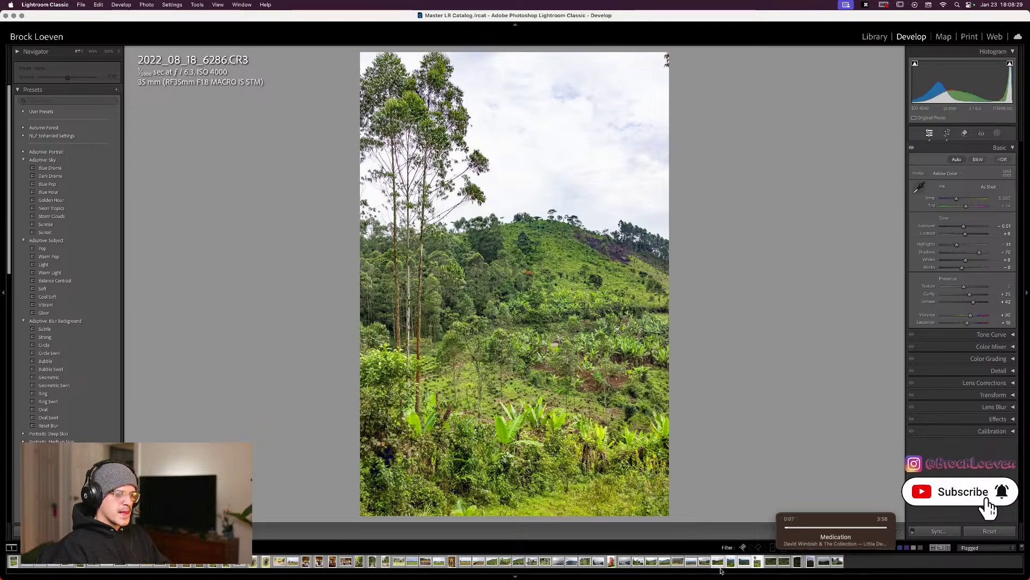
click(756, 562)
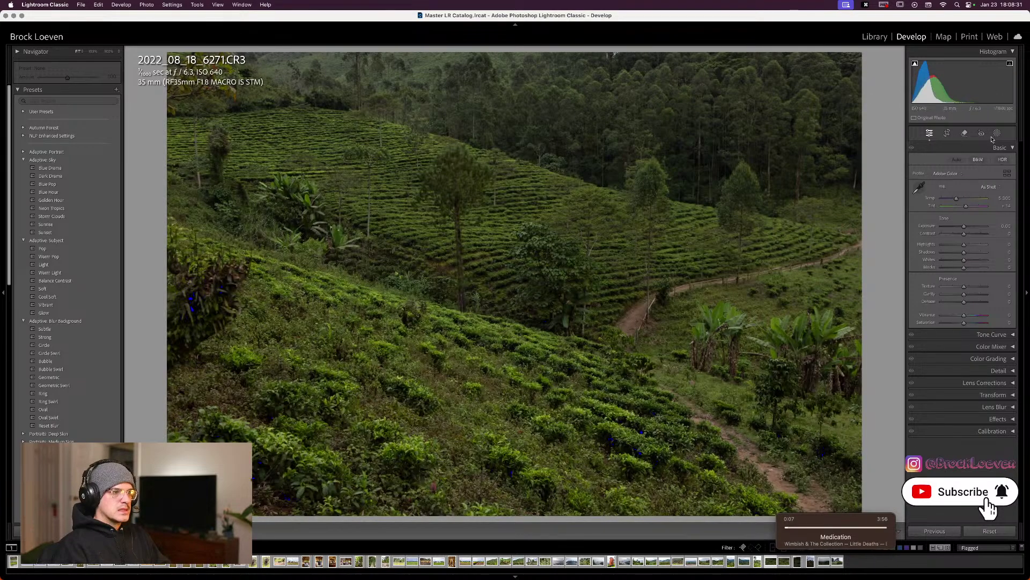
click(957, 159)
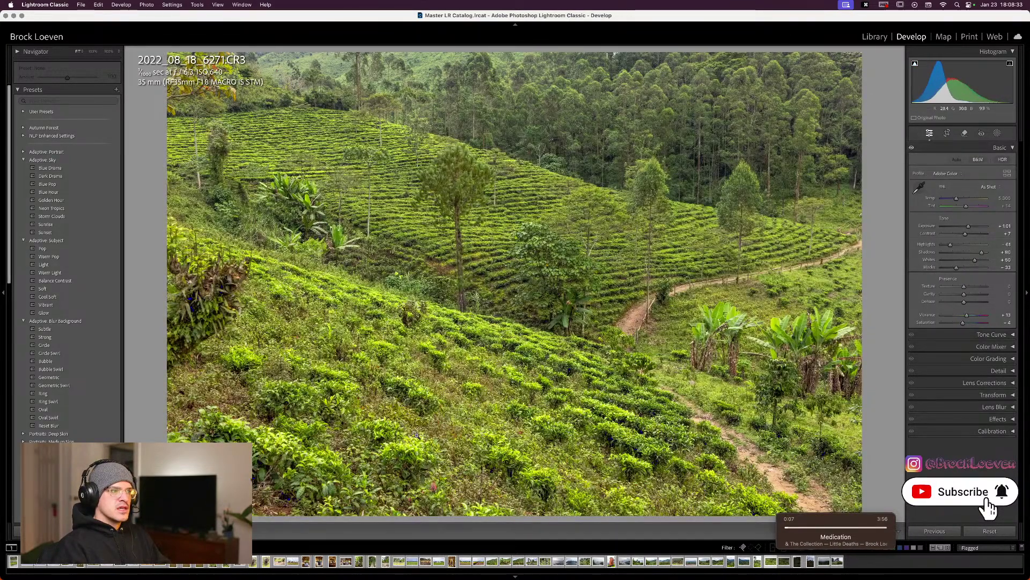
drag(963, 294, 963, 305)
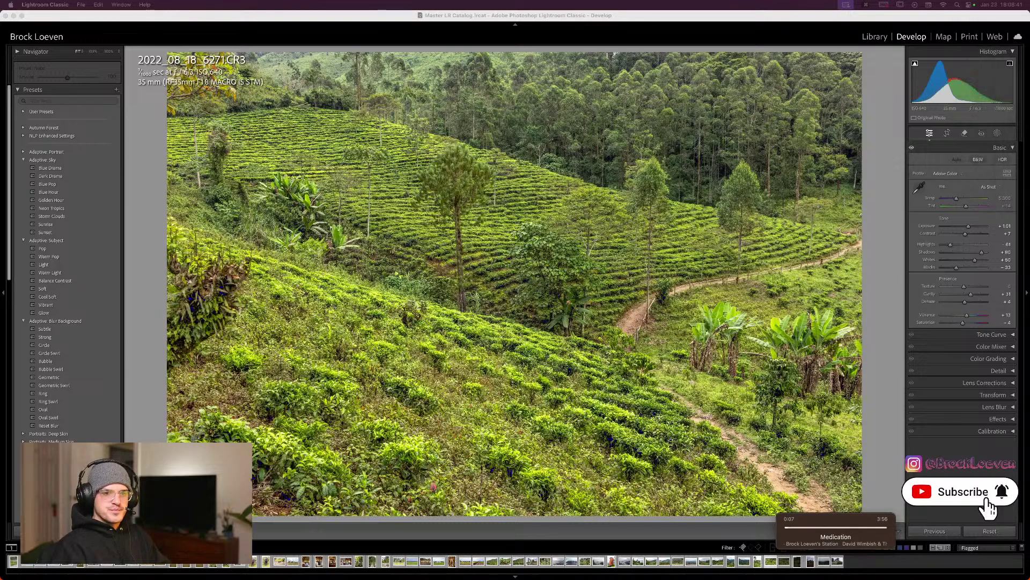
Set the tea-plantation photo's dehaze to +21, blacks to -14 and contrast to +20.
click(965, 303)
drag(965, 302, 969, 302)
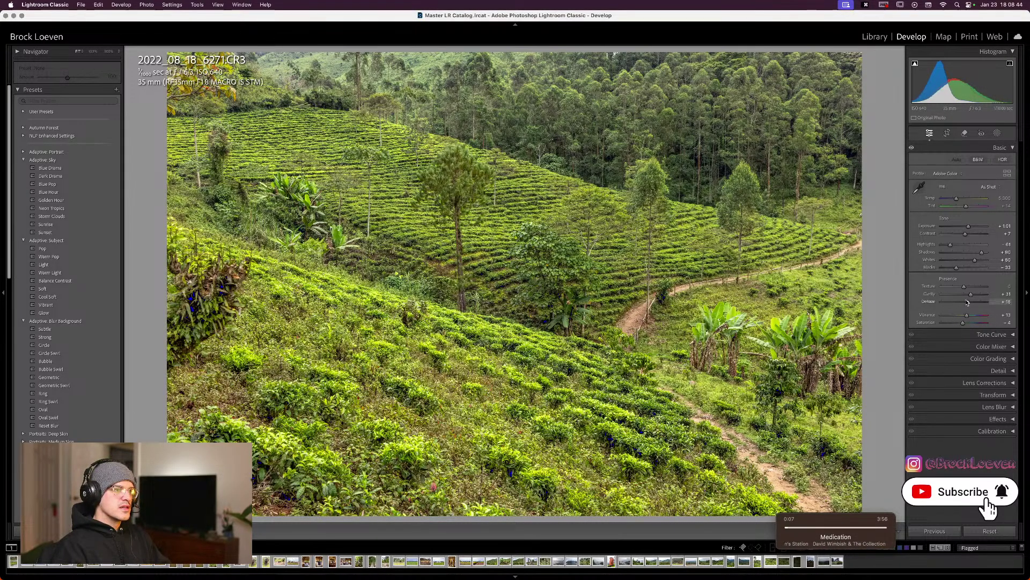
click(961, 274)
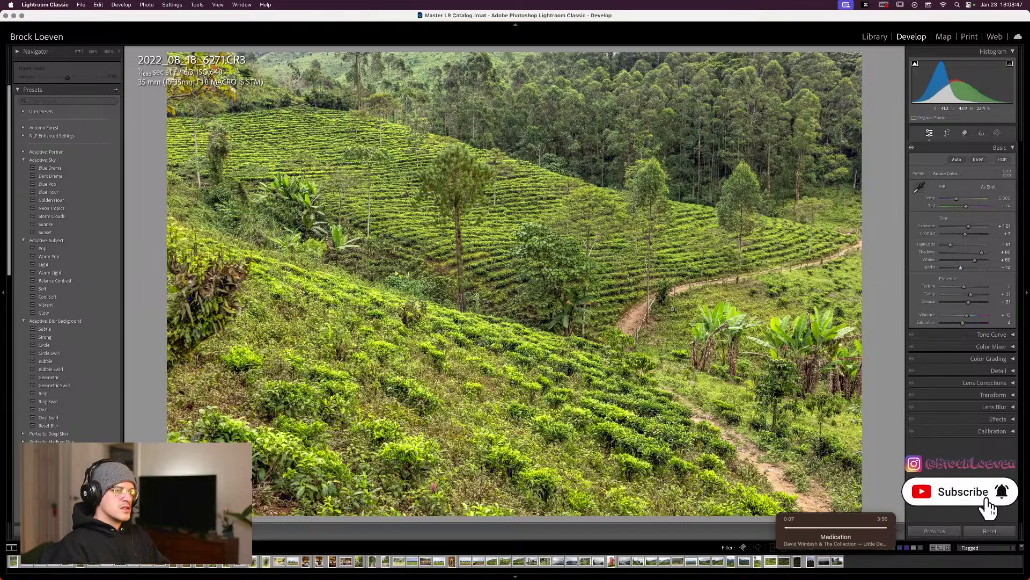
click(969, 234)
Synchronize the tea-plantation photo's develop settings to the similar tea-plantation shot beside it.
key(Right)
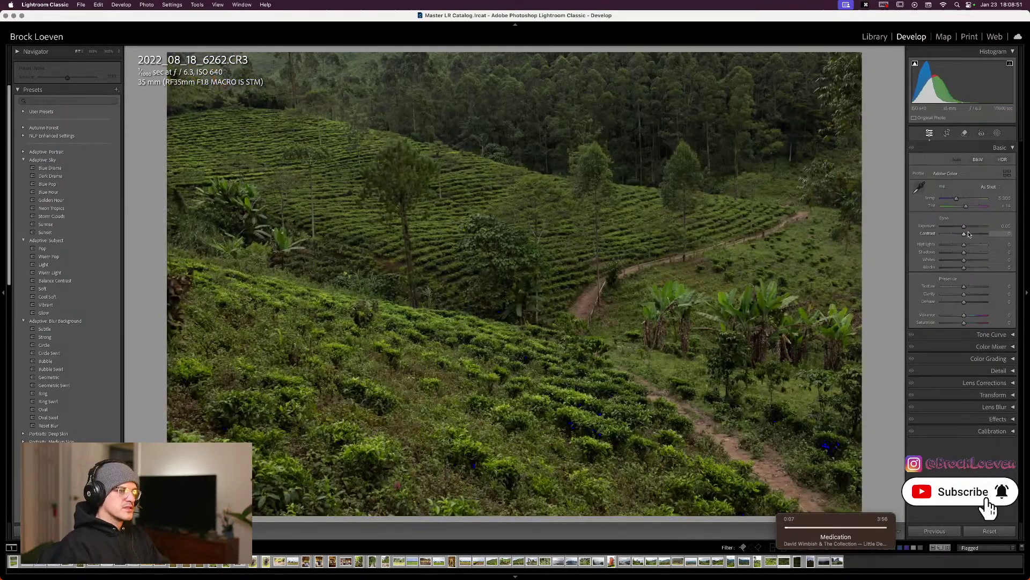
key(Left)
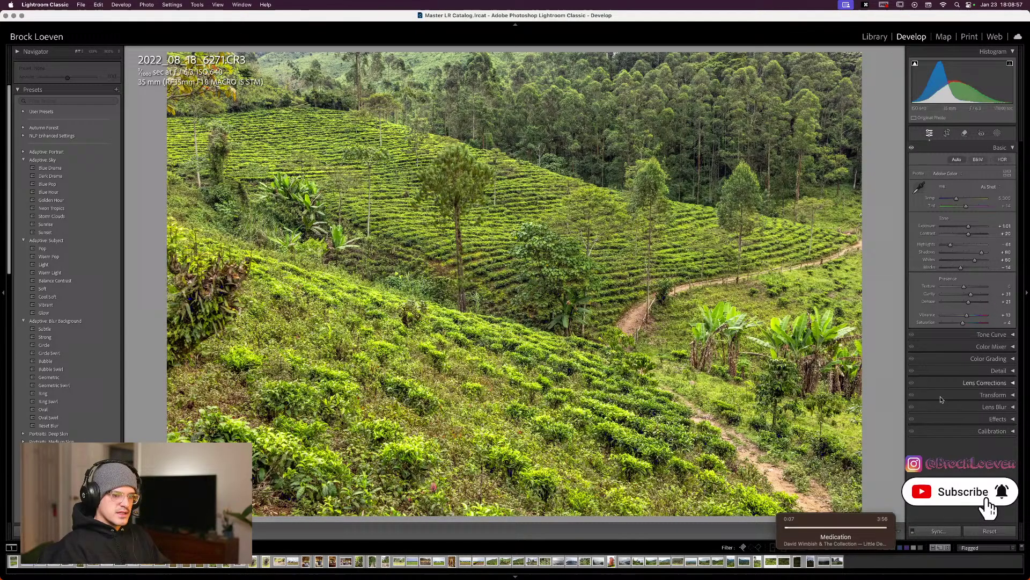
click(939, 531)
click(651, 267)
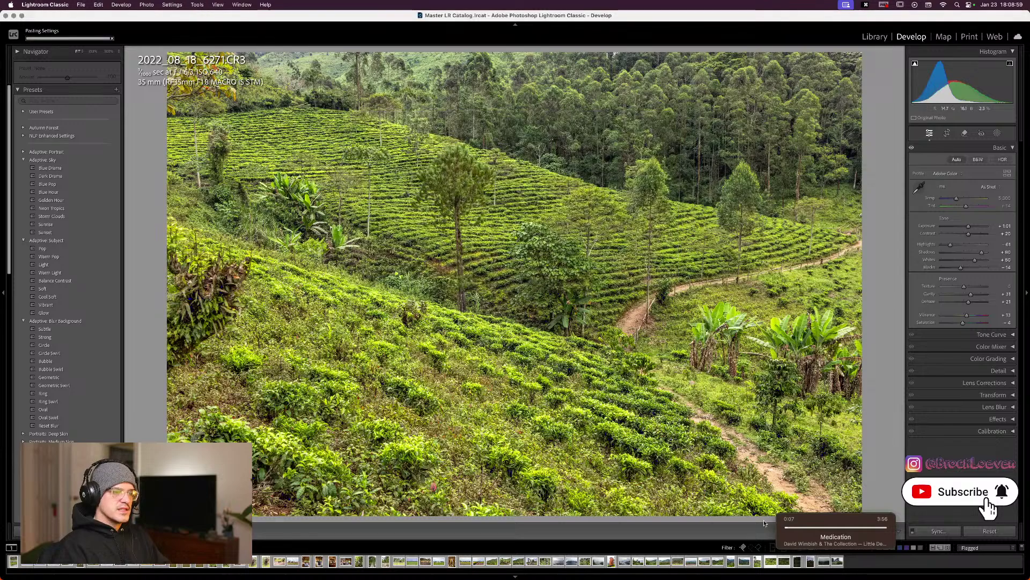
Try Auto tone on the dark vertical tea-slope photo, and instead synchronize the second dirt-path photo's settings onto it.
key(Left)
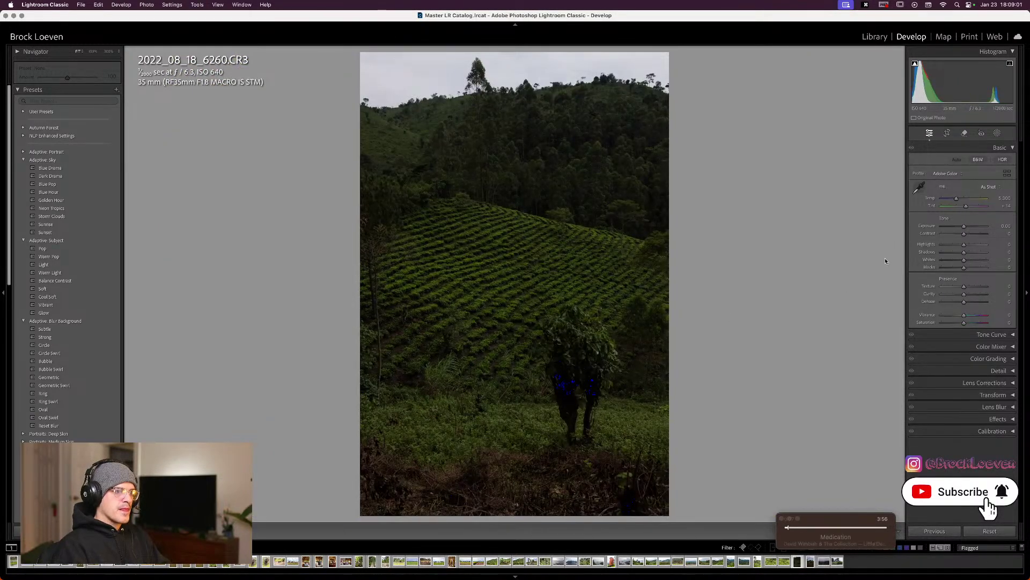
click(958, 160)
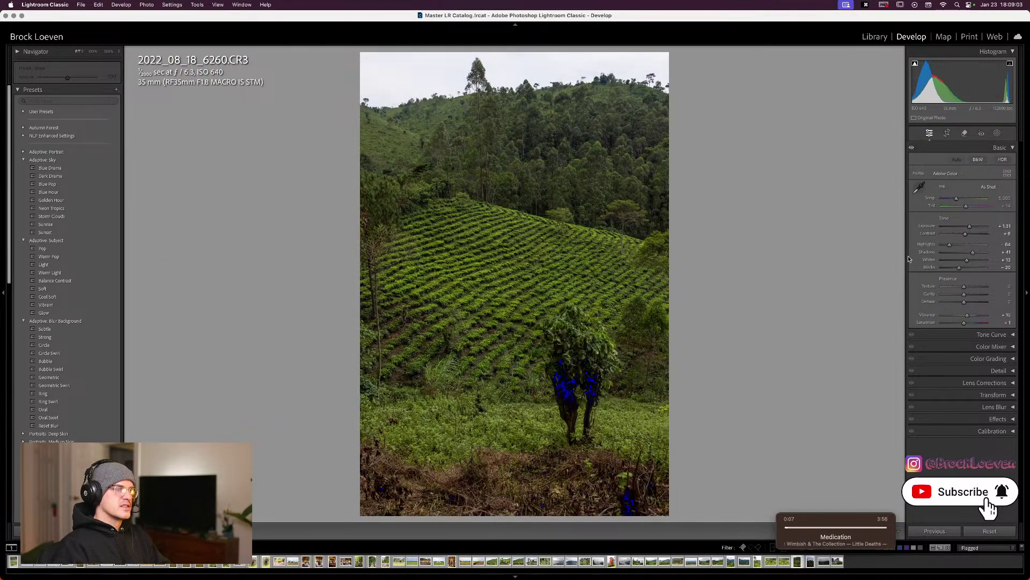
key(Right)
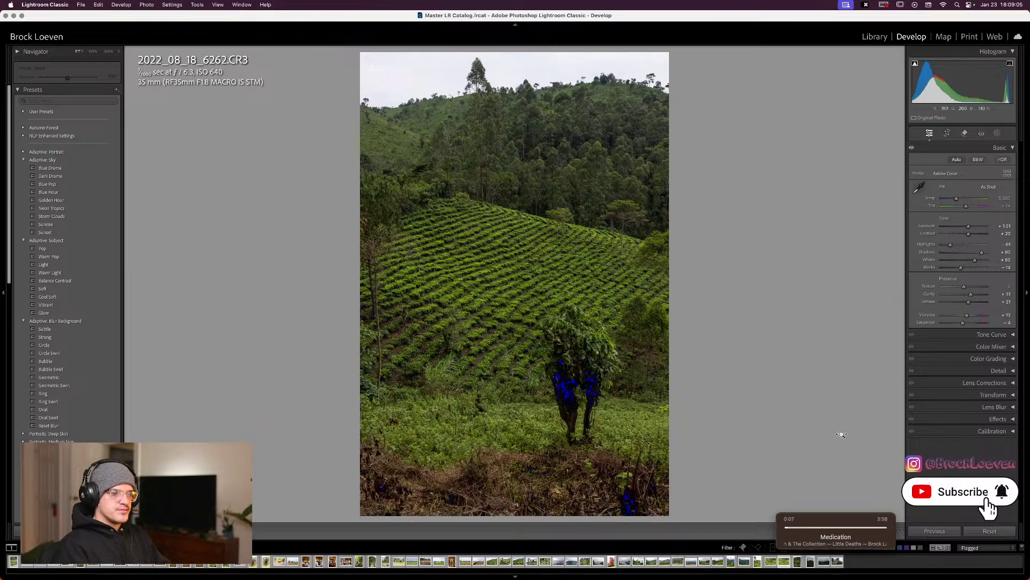
click(939, 531)
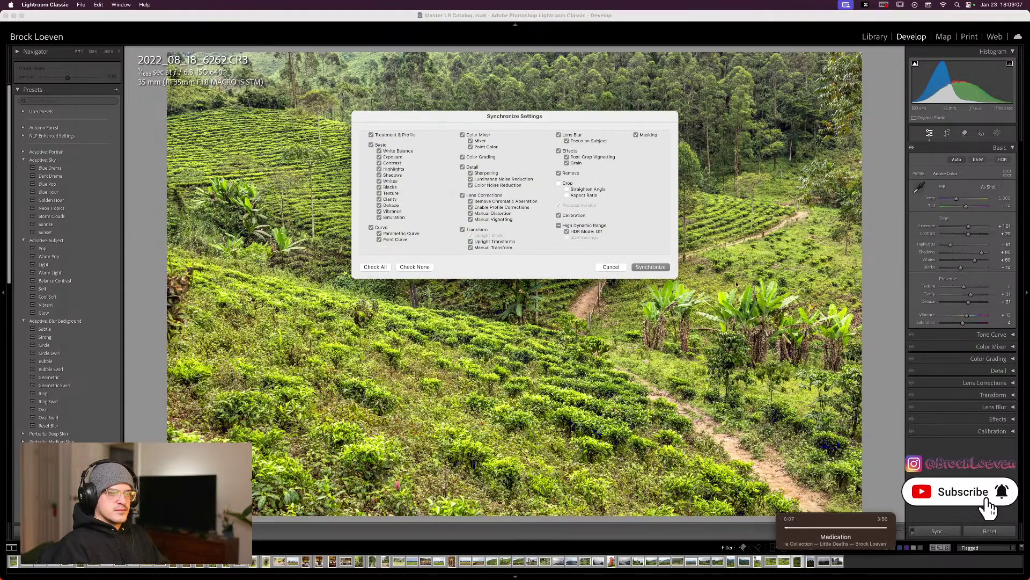
click(652, 267)
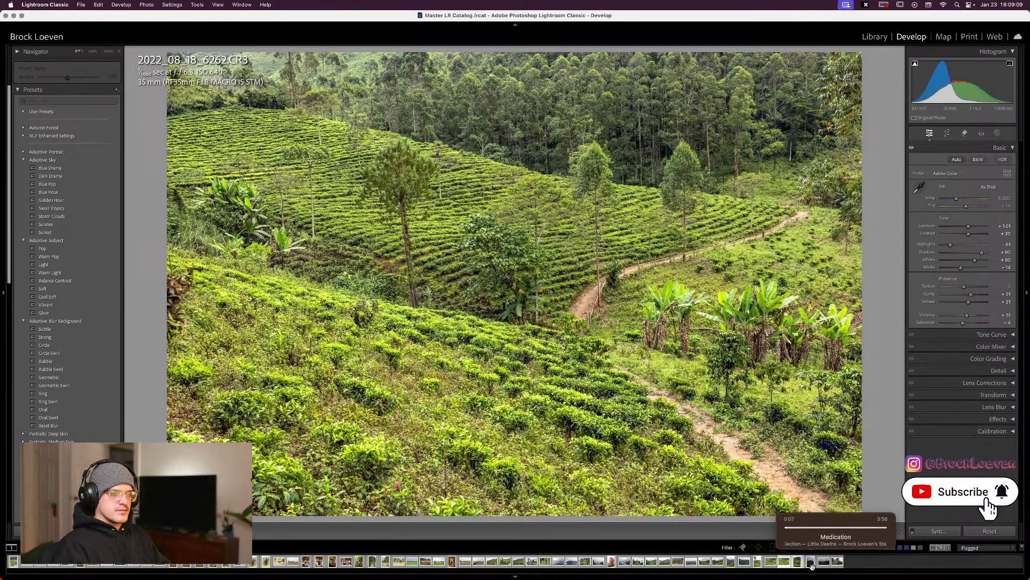
Compare the vertical tea-slope photo with the dirt-path photo and return to the vertical one.
key(Left)
key(Left)
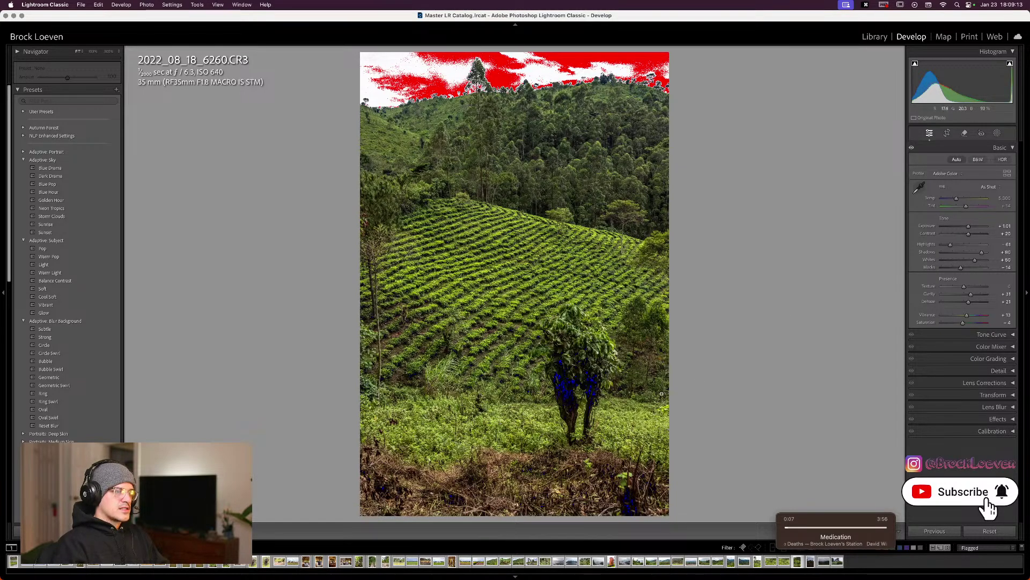
key(Left)
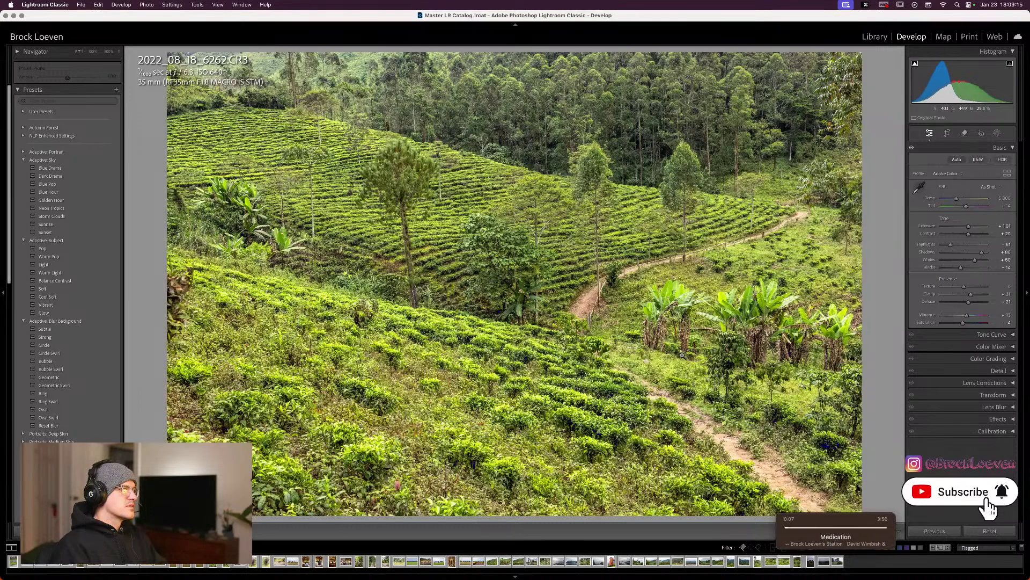
key(Right)
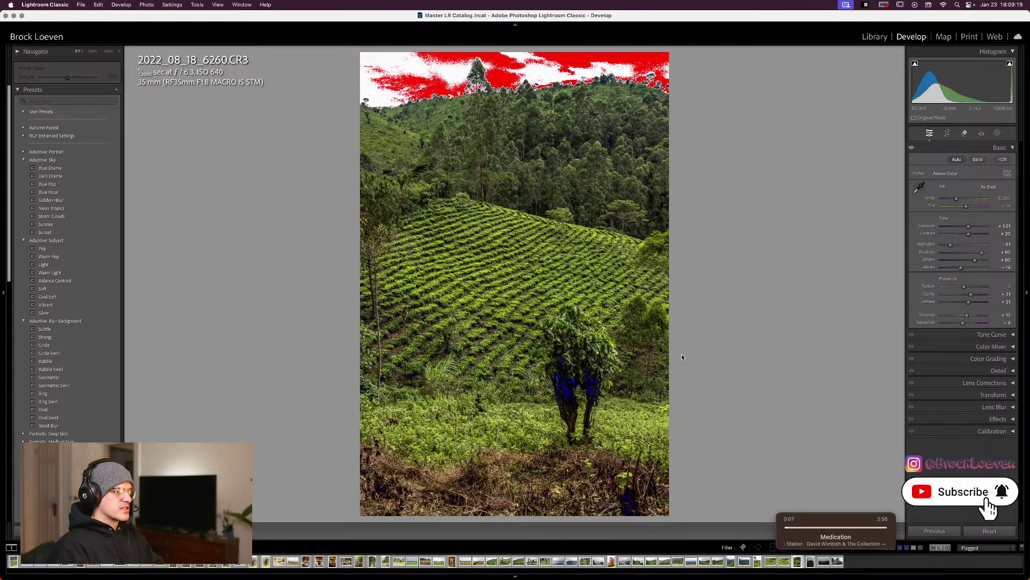
Compare the vertical tea-slope photo with the dirt-path photo, and set its exposure to +1.65 and whites to +5.
key(Right)
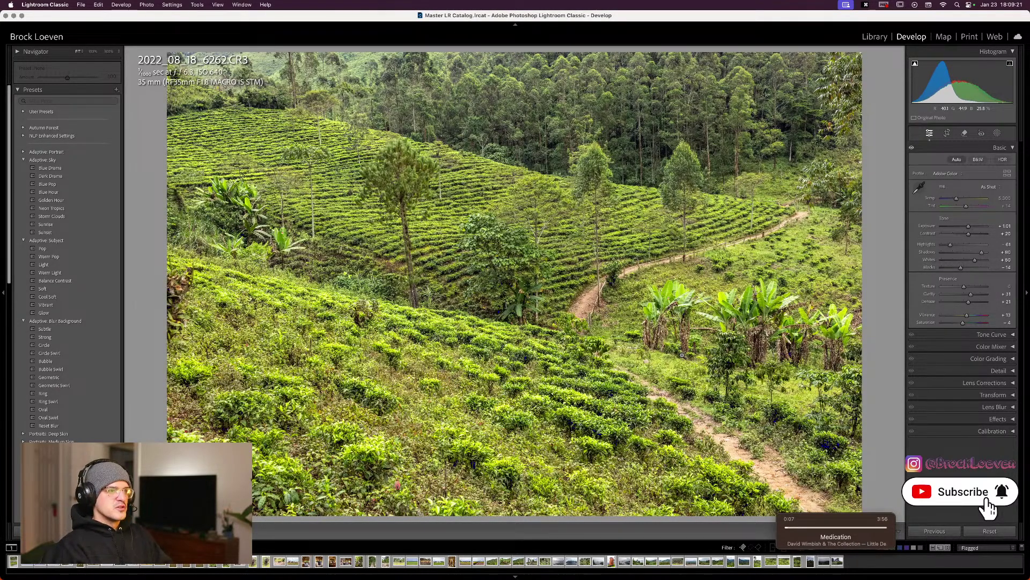
key(Left)
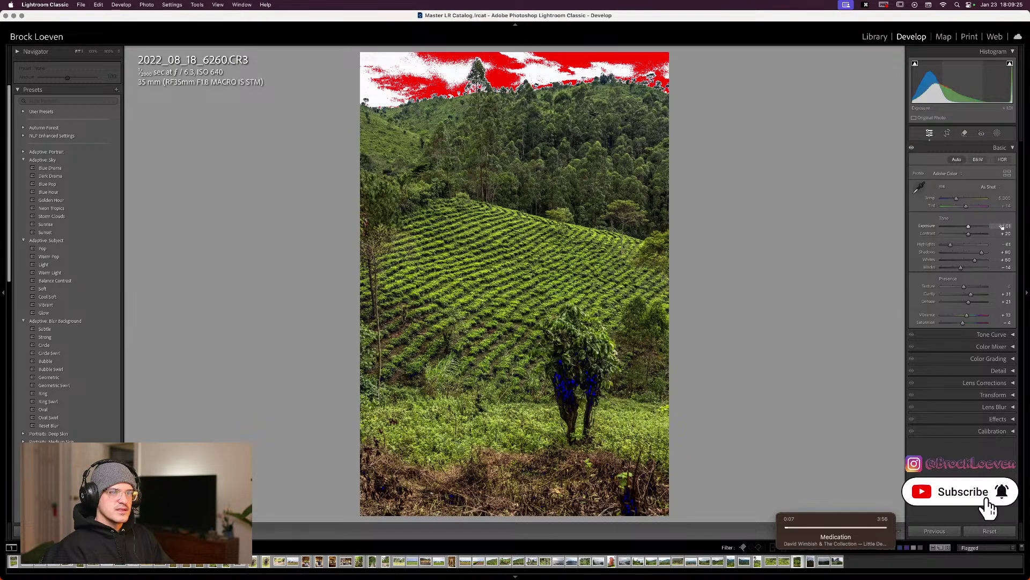
key(Right)
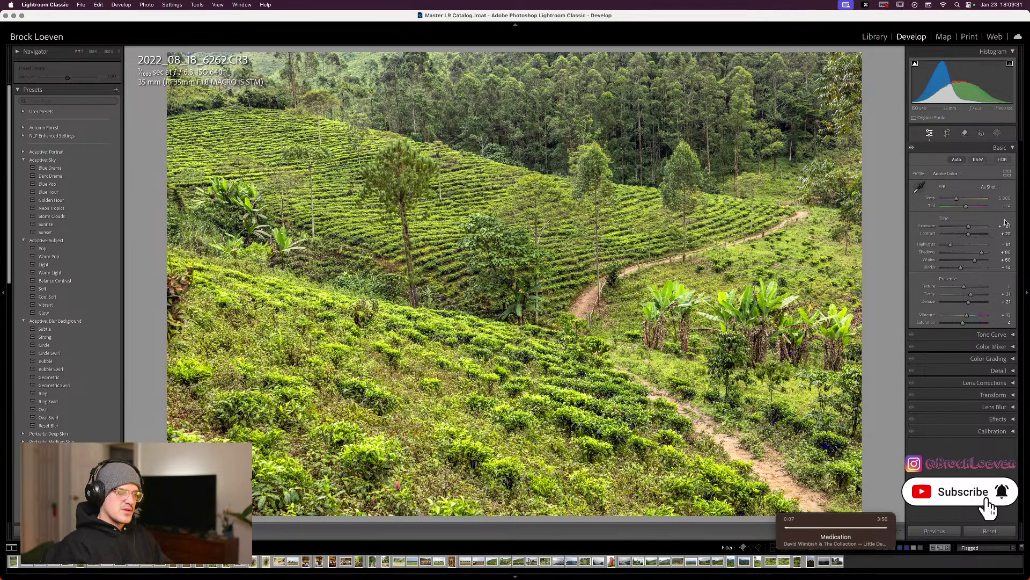
key(Left)
key(j)
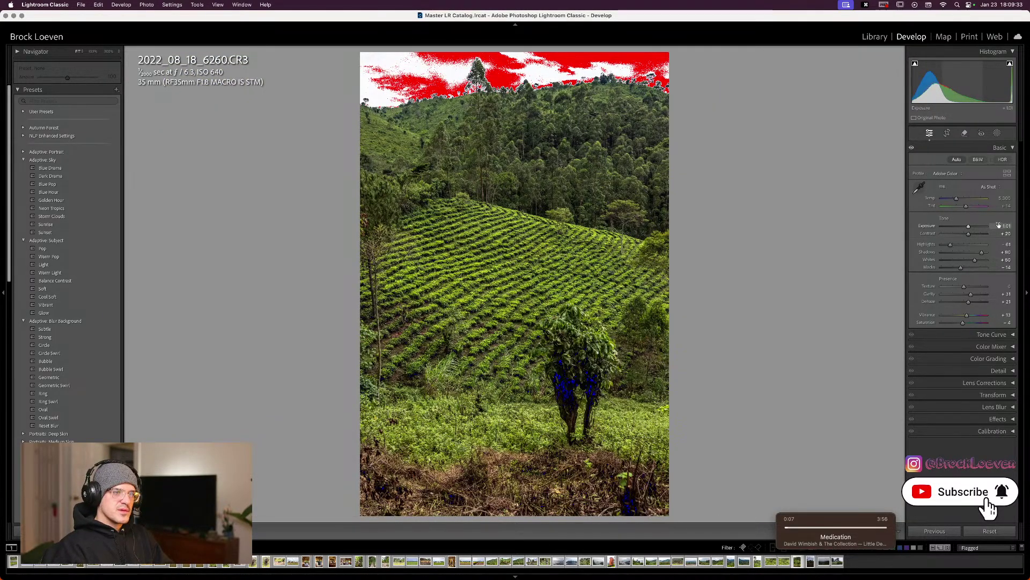
mouse_move(999, 224)
mouse_down()
mouse_move(1014, 225)
mouse_move(998, 225)
mouse_up()
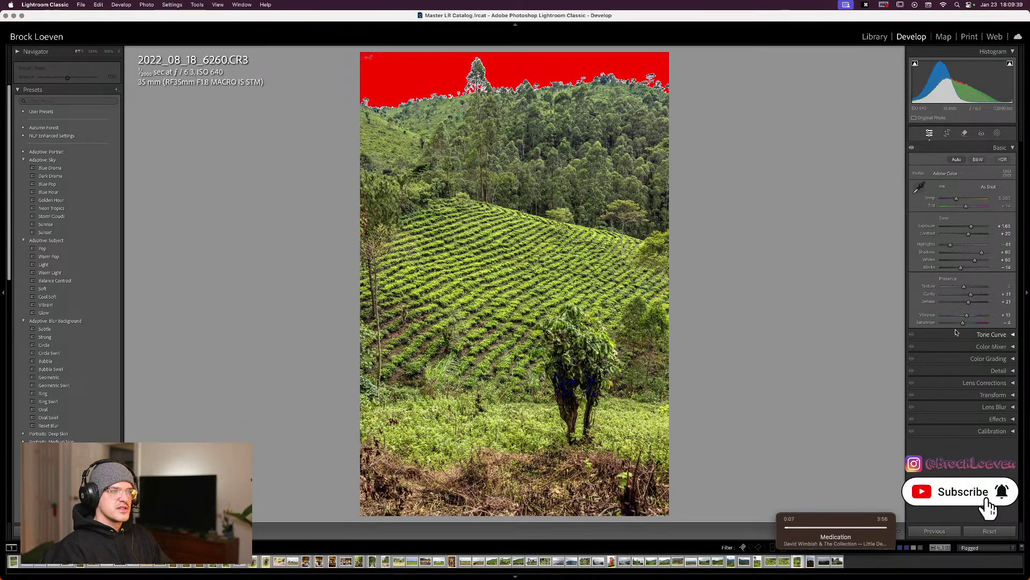
drag(975, 260, 965, 268)
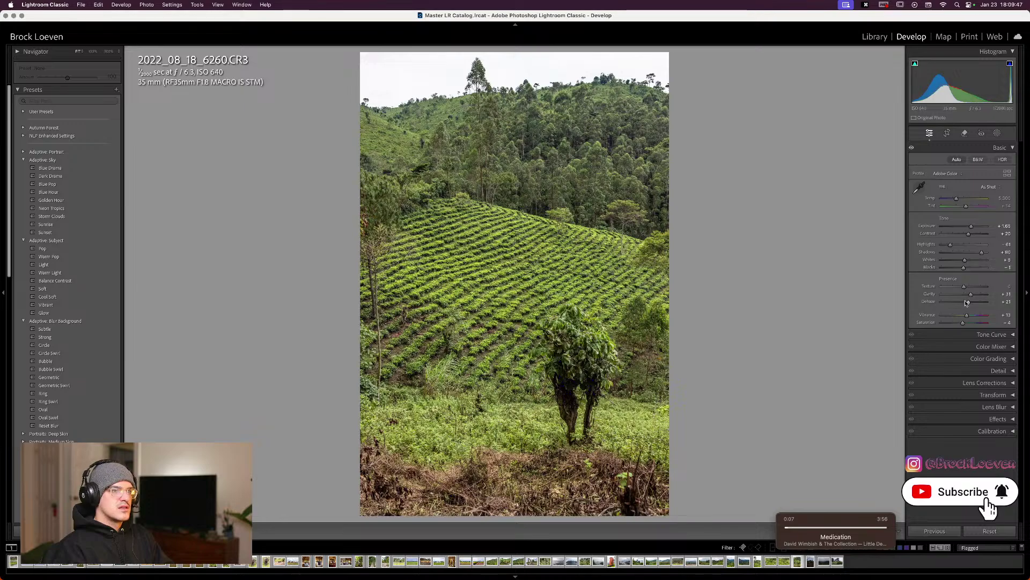
Raise the vertical tea-slope photo's vibrance to about +60, set blacks to +4 and fine-tune its clarity.
drag(968, 320, 980, 318)
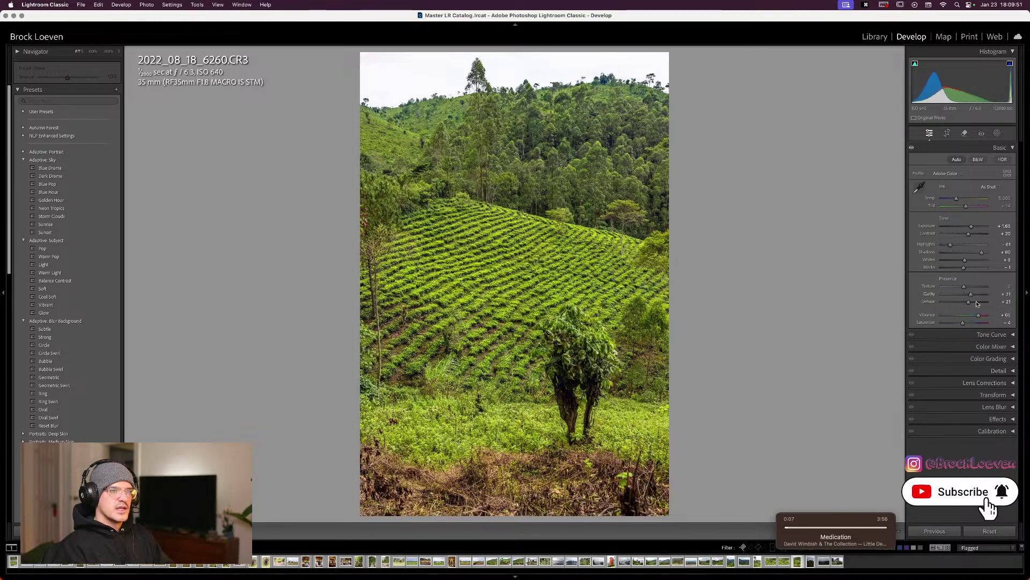
drag(964, 266, 965, 267)
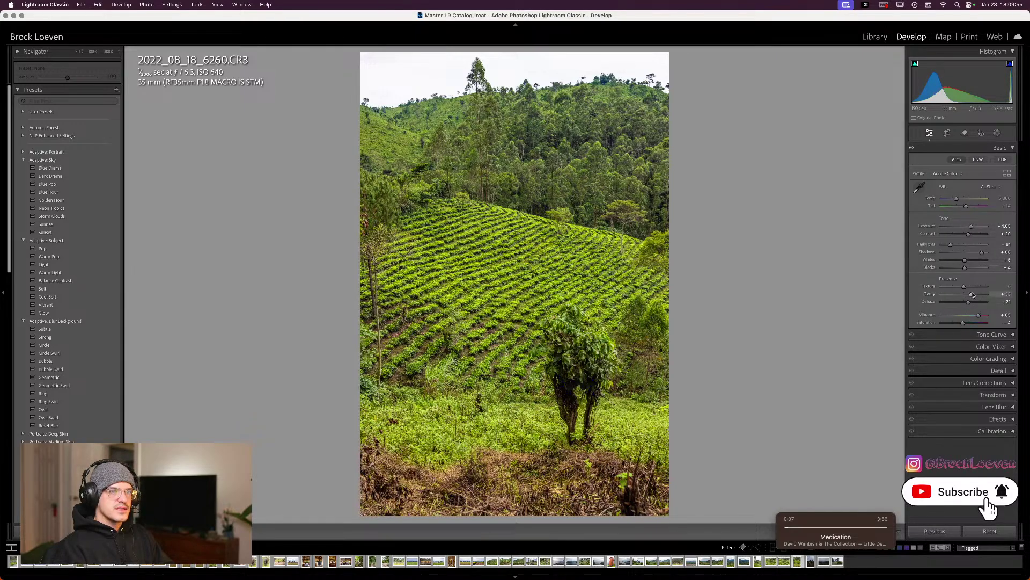
drag(972, 294, 973, 294)
Apply Auto tone to the vertical hillside-village photo, set shadows to +76, exposure to +0.65 and blacks to -2, and raise clarity and vibrance.
key(Right)
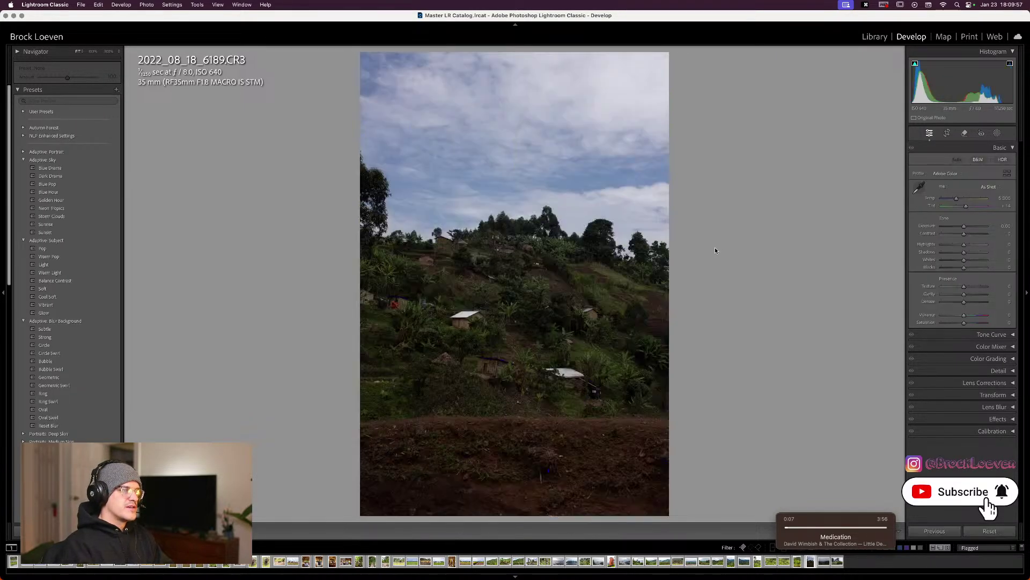
click(957, 159)
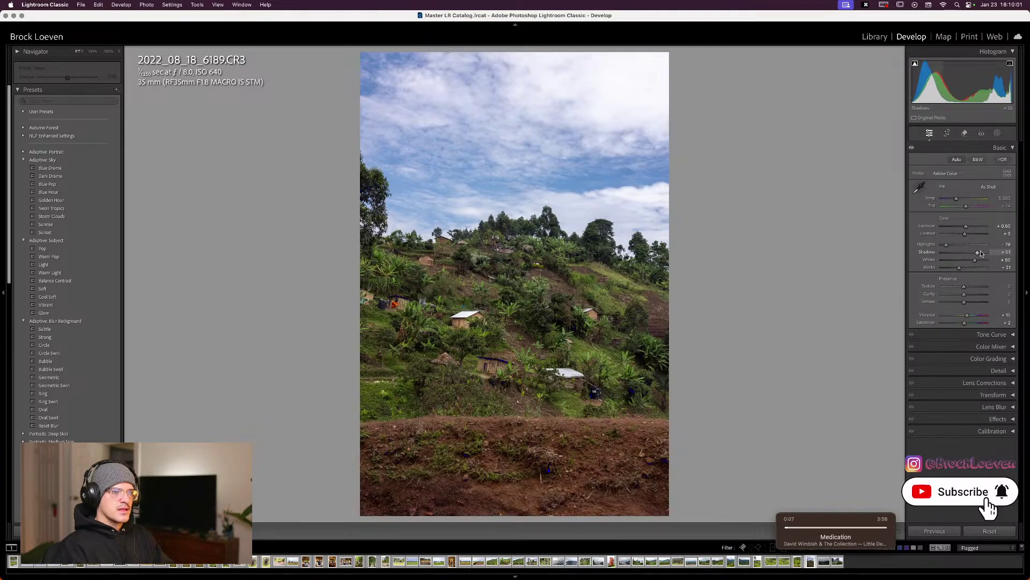
drag(976, 252, 982, 252)
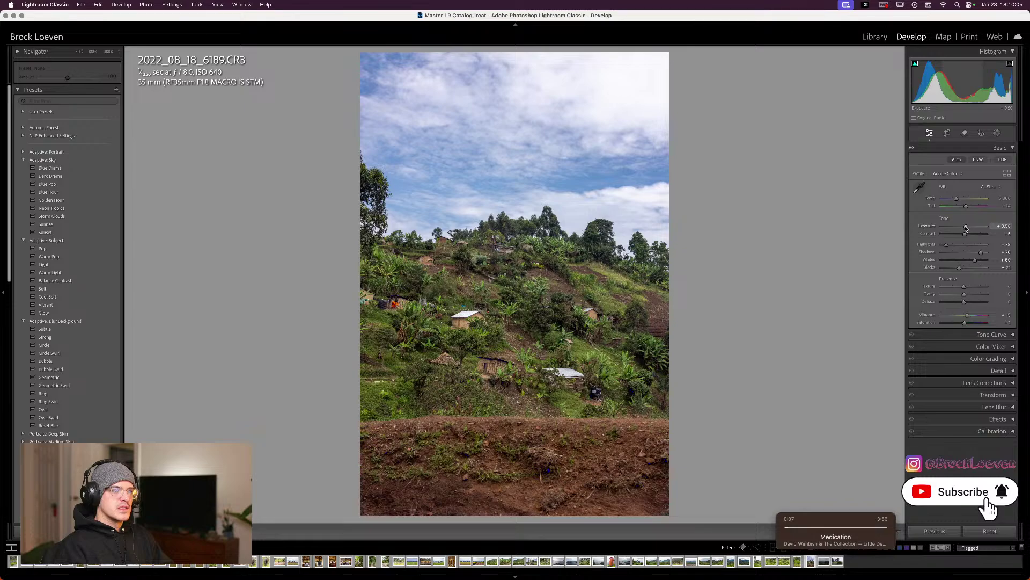
drag(964, 226, 967, 228)
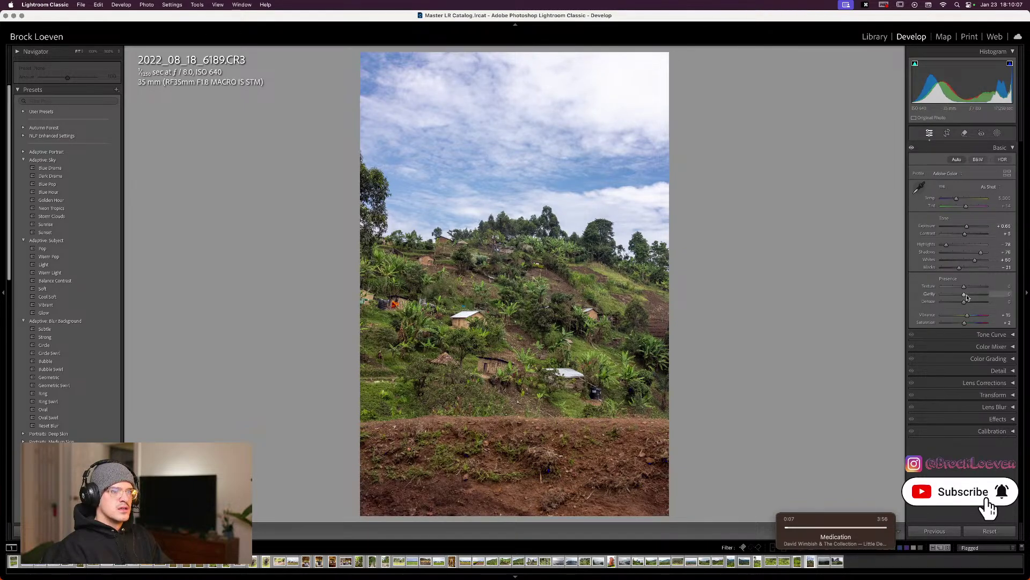
drag(967, 298, 976, 315)
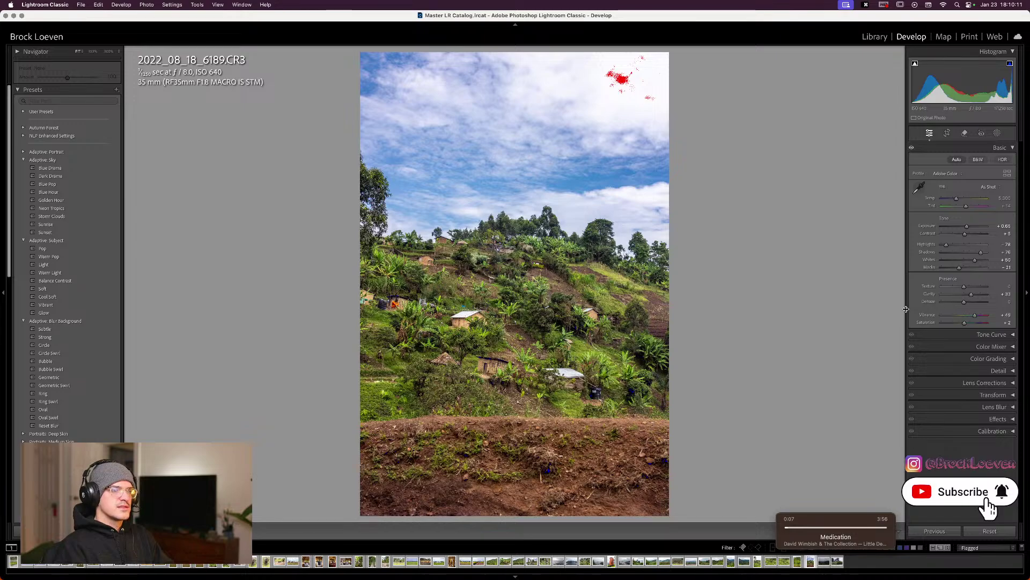
drag(963, 269, 964, 269)
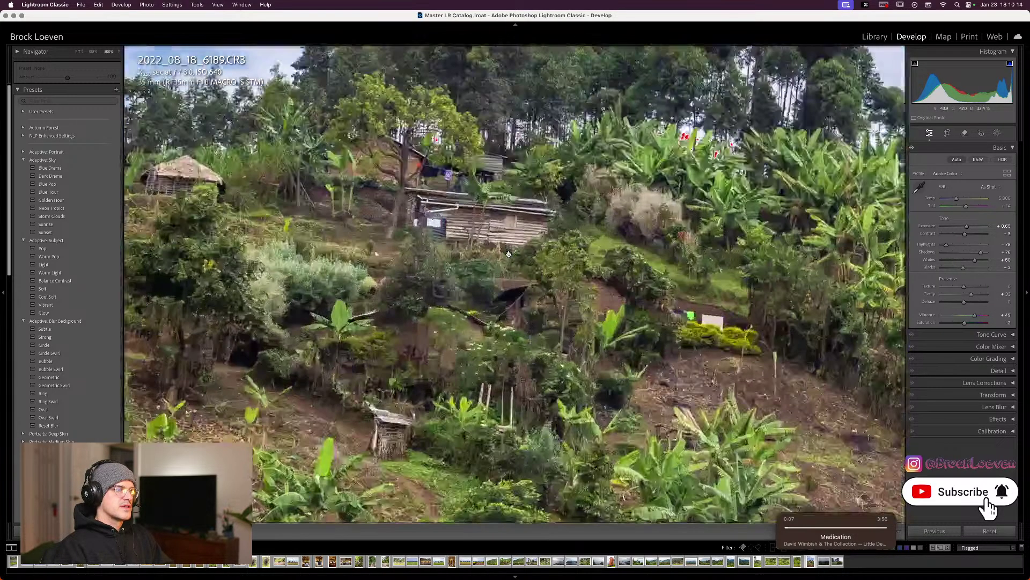
Inspect the hillside-village photo's huts, trees, sky and grassy slope at close range, ending on the whole image.
click(392, 317)
drag(532, 194, 733, 390)
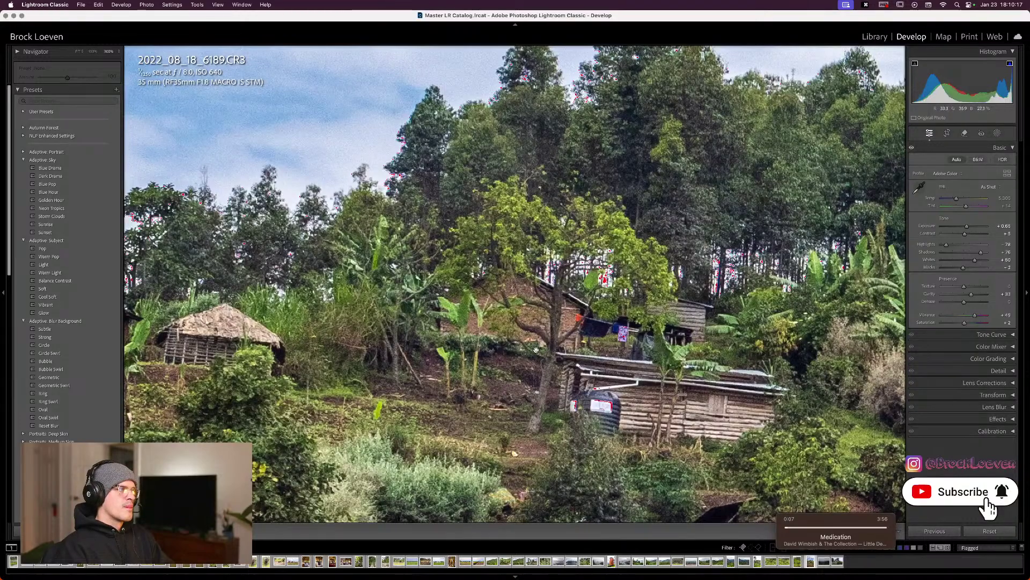
drag(146, 303, 390, 476)
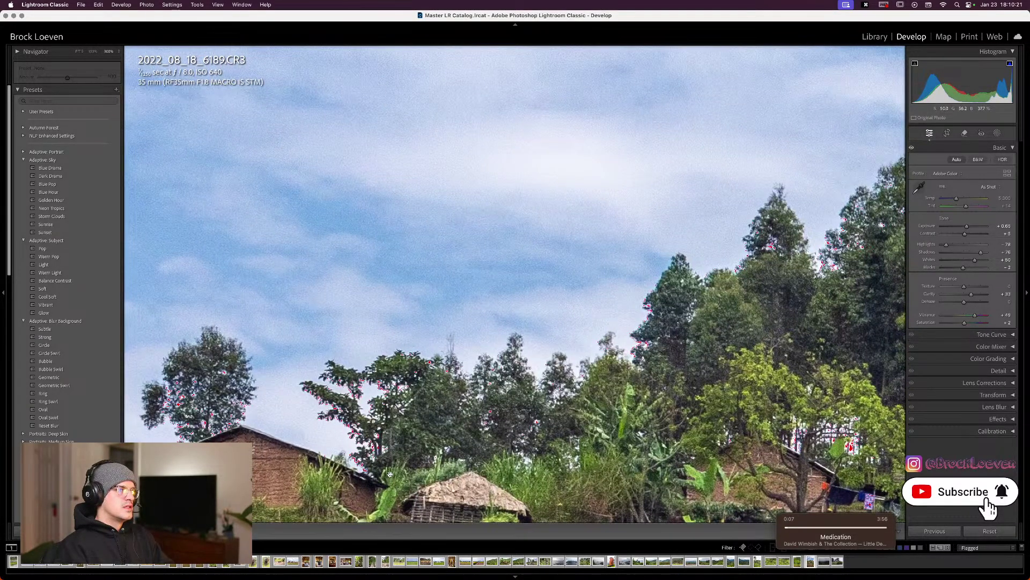
drag(758, 233, 440, 81)
drag(483, 268, 419, 161)
drag(473, 323, 408, 215)
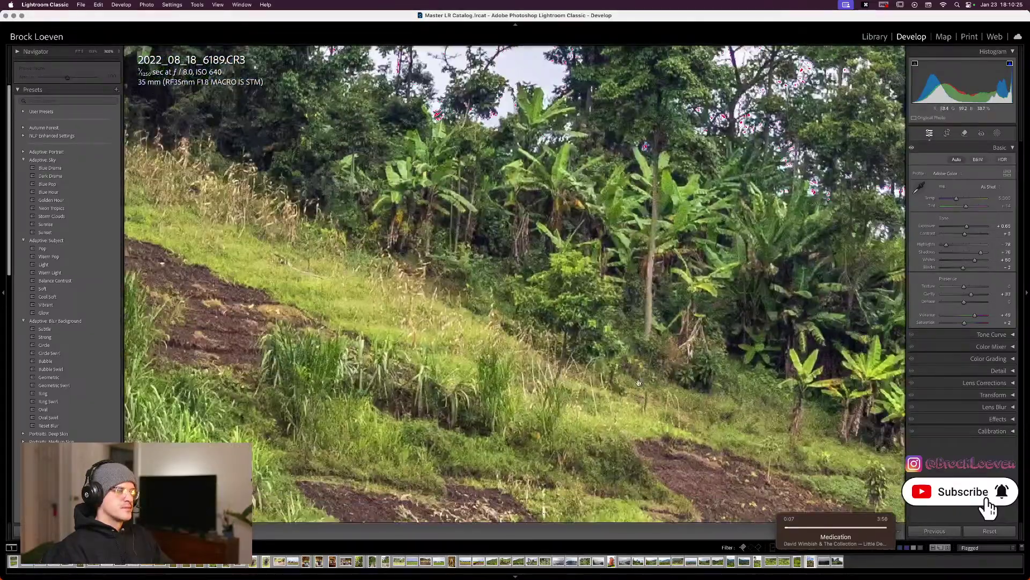
drag(484, 349, 731, 340)
key(z)
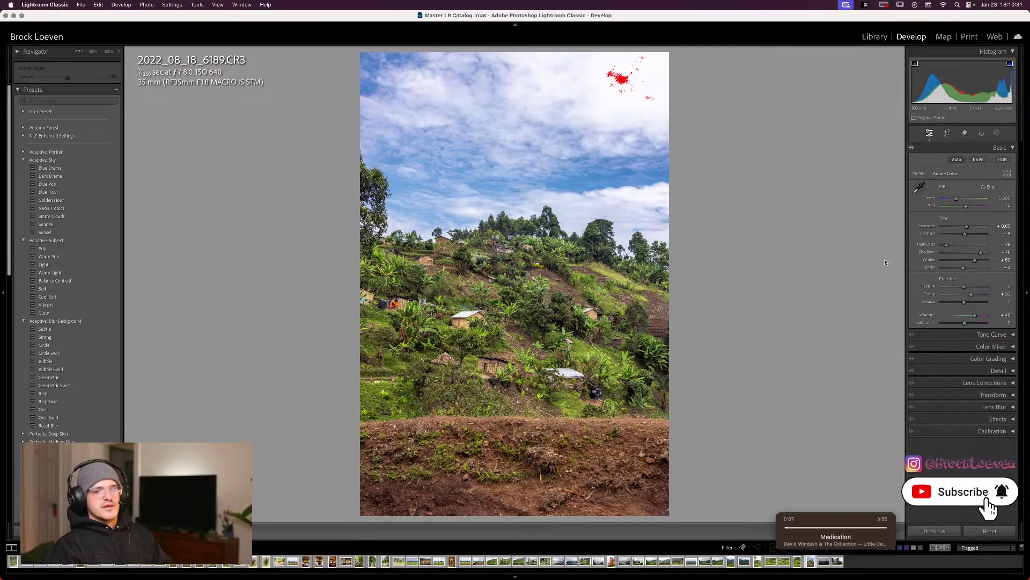
Add slight dehaze to the hillside-village photo and lower its whites to +45.
drag(965, 301, 963, 305)
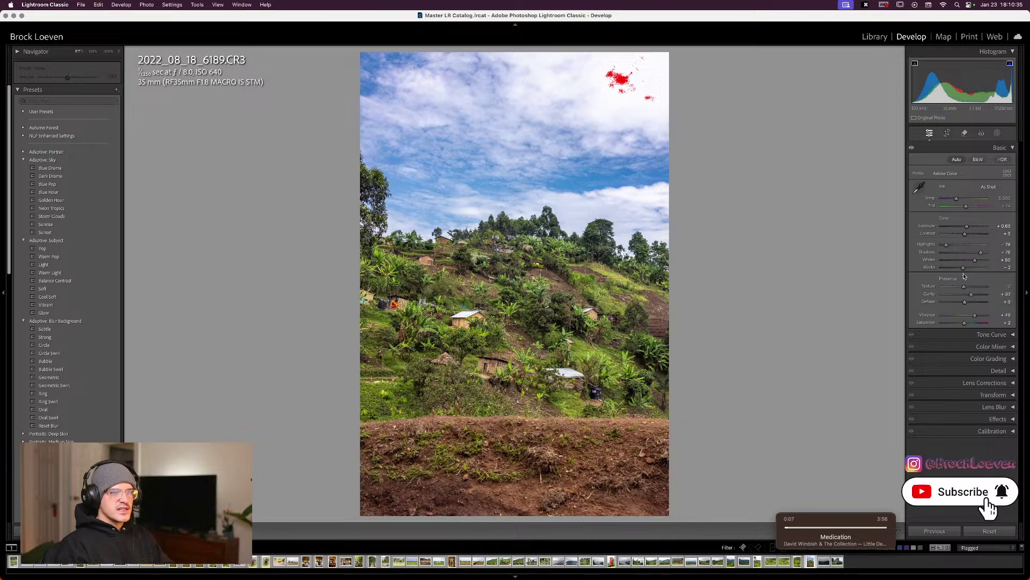
drag(975, 262, 974, 263)
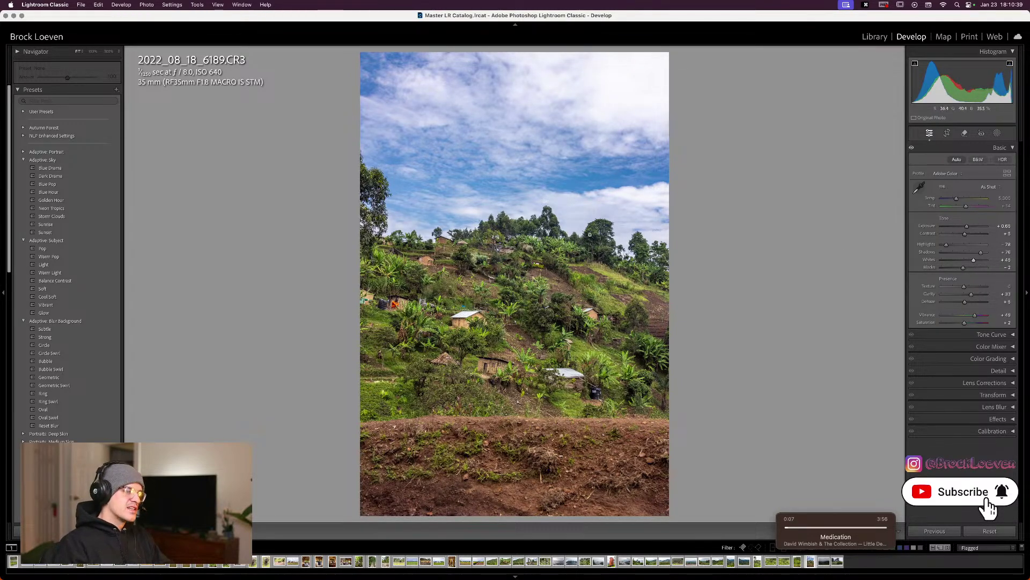
Apply Auto tone to the cloudy mountain-valley photo, set clarity to +21 and shadows to +63, and raise blacks and vibrance.
key(Right)
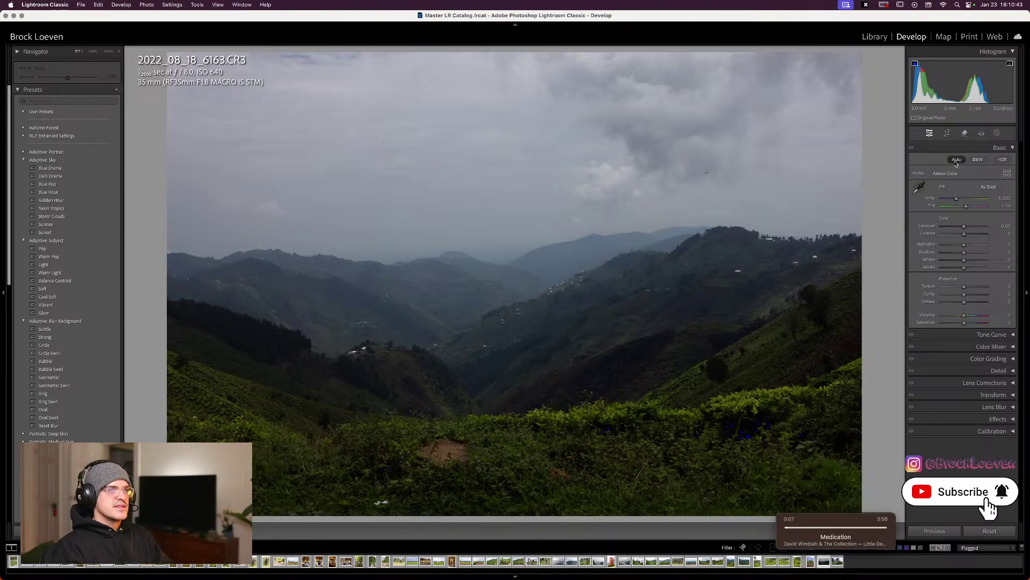
click(956, 160)
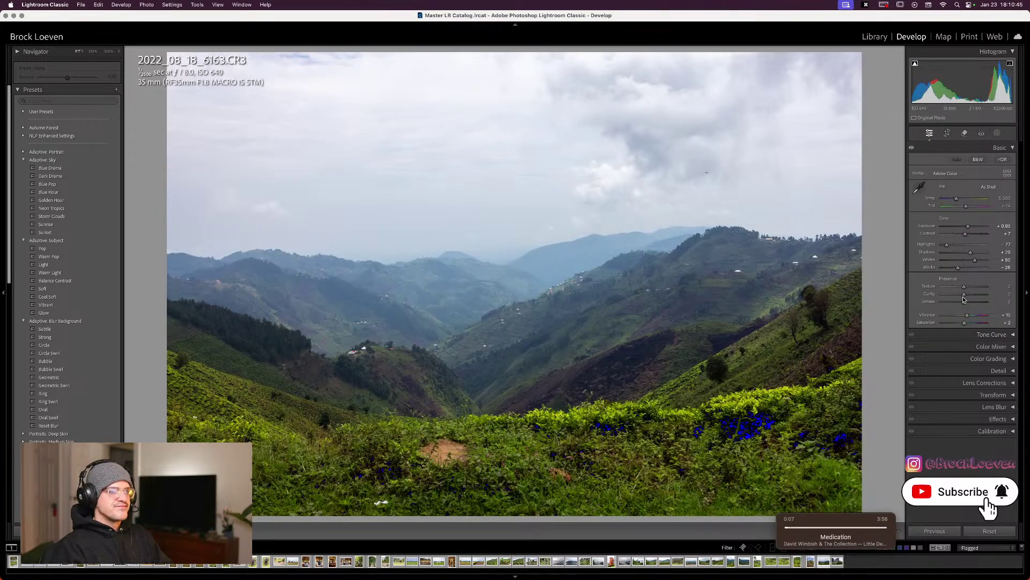
drag(966, 295, 977, 252)
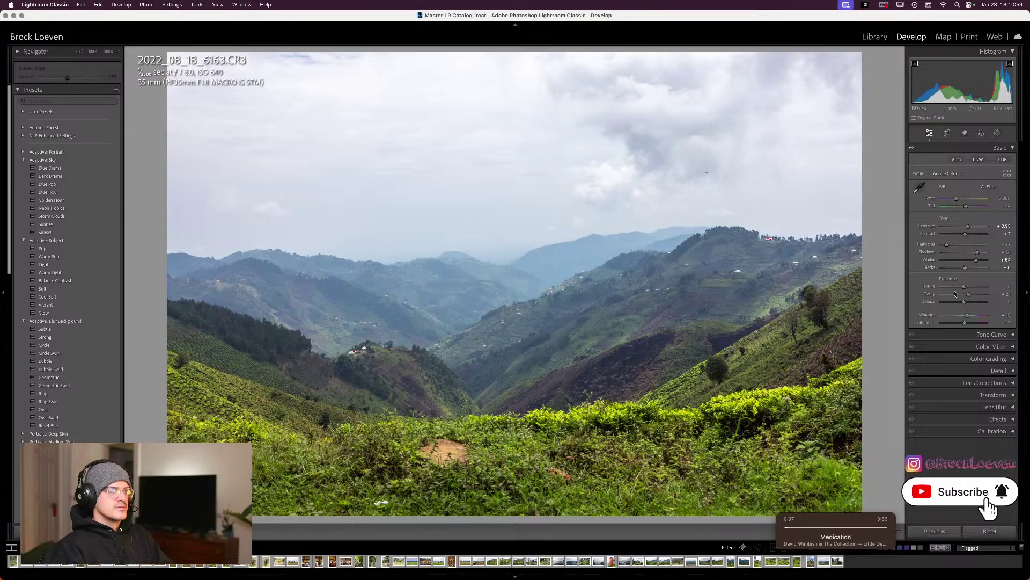
drag(968, 316, 969, 316)
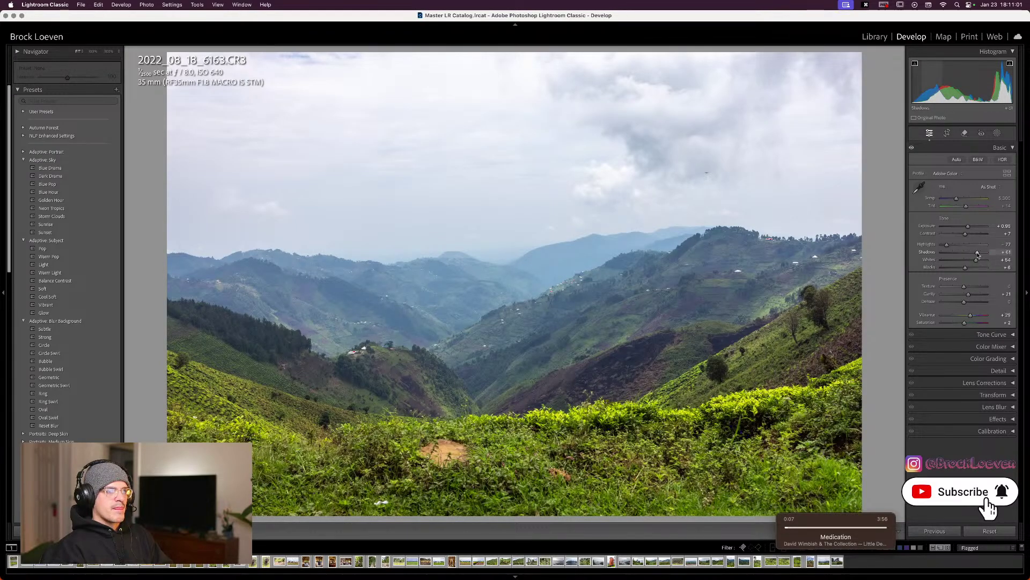
Apply Auto tone to the roadside pedestrian photo, raise exposure to about +0.45 and examine the painted building's detail up close.
click(836, 562)
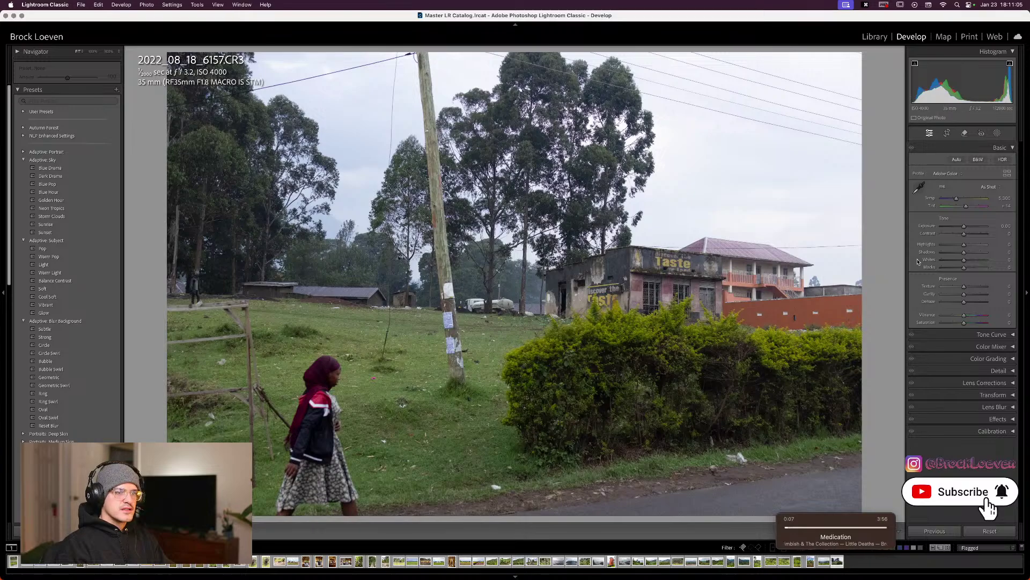
click(957, 159)
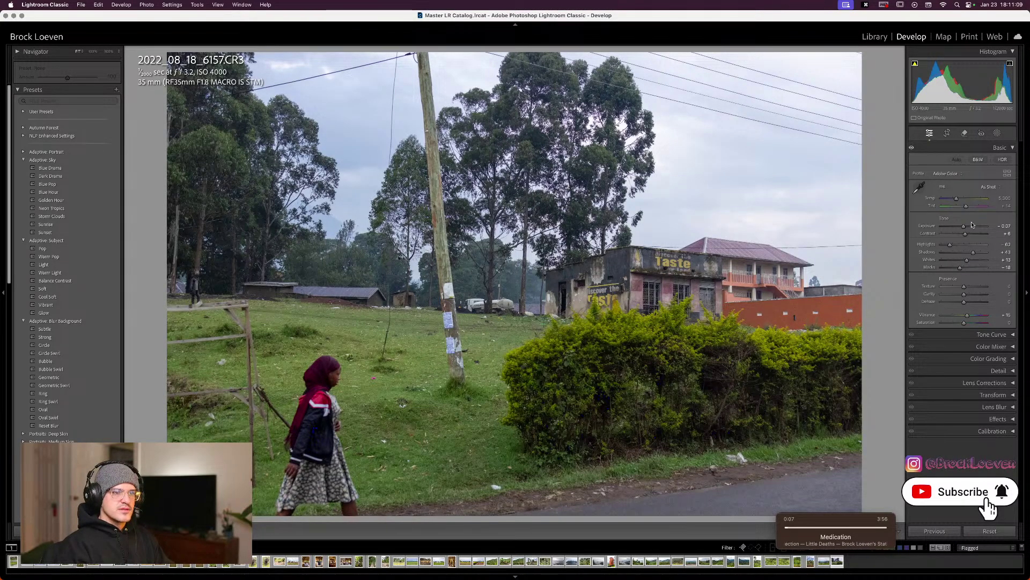
drag(966, 228, 970, 228)
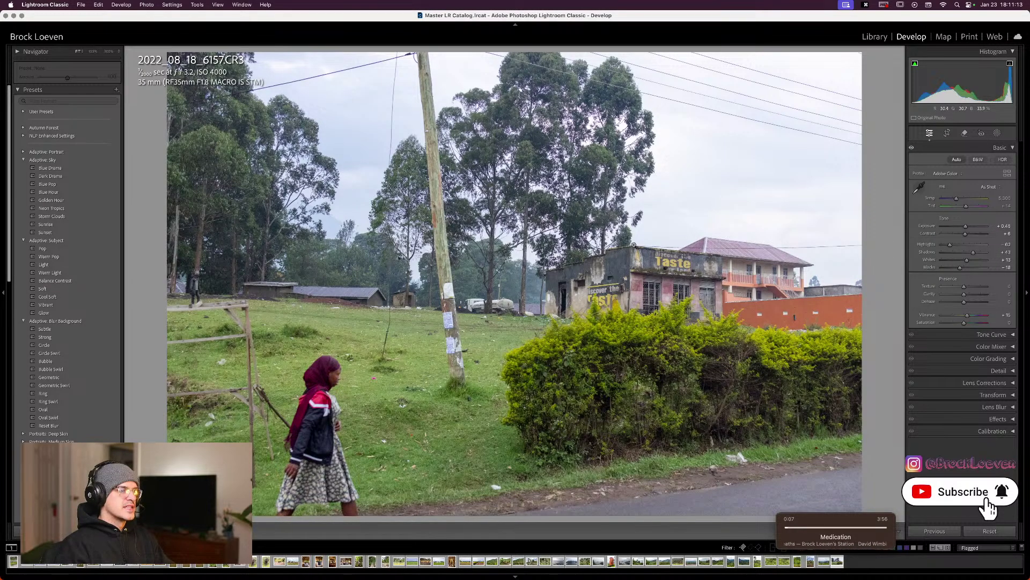
click(663, 273)
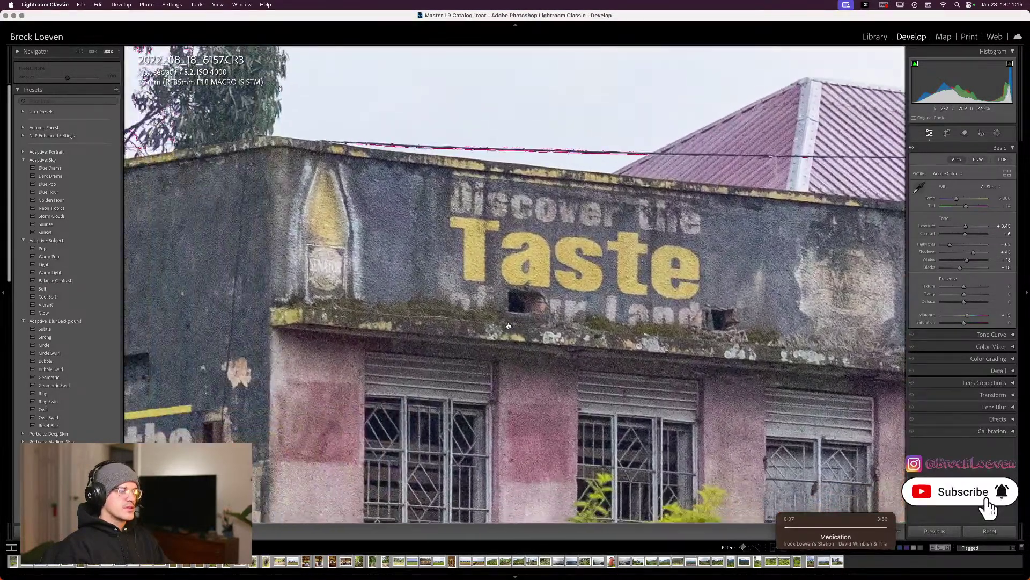
drag(377, 356, 533, 324)
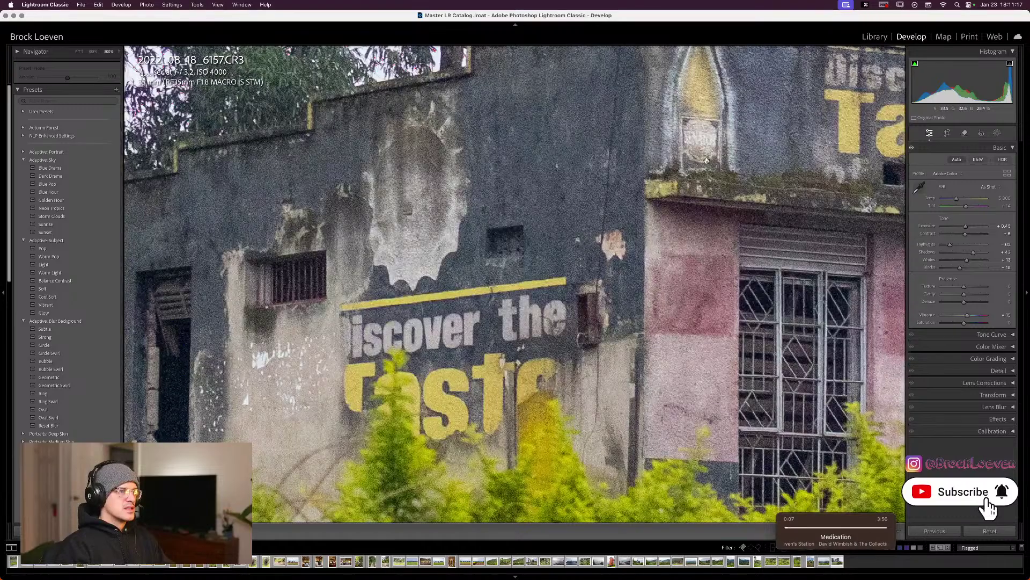
drag(680, 176, 444, 256)
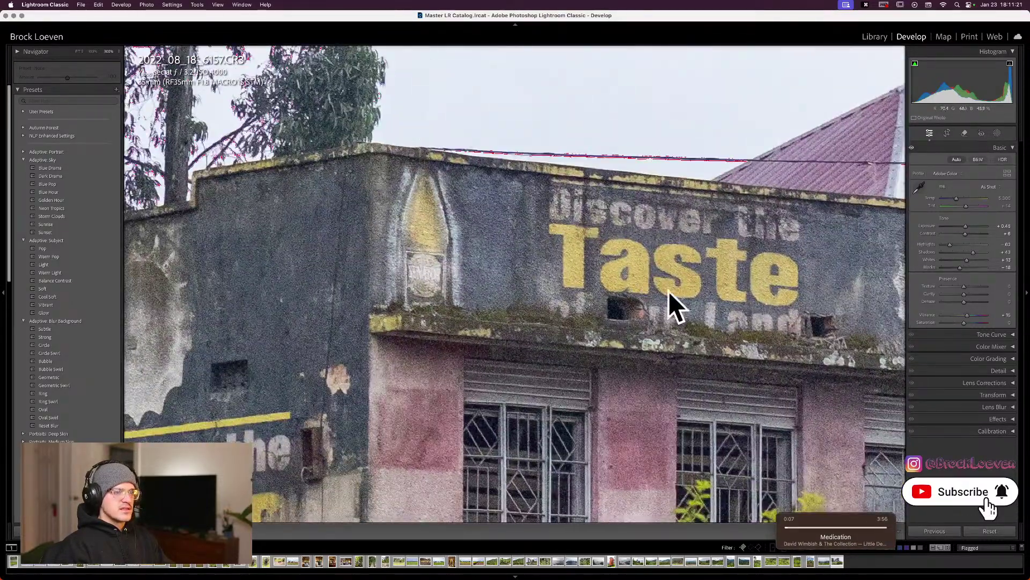
drag(268, 491, 477, 261)
click(477, 261)
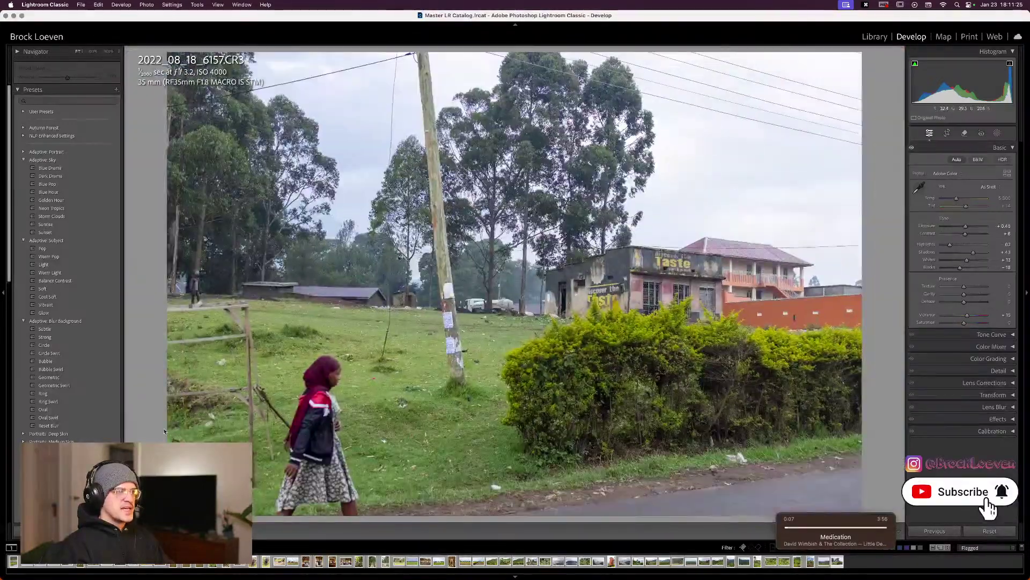
Try Auto white balance on the roadside photo, choose Daylight with a warmer temperature and slight dehaze instead, and return to the Library grid.
click(989, 186)
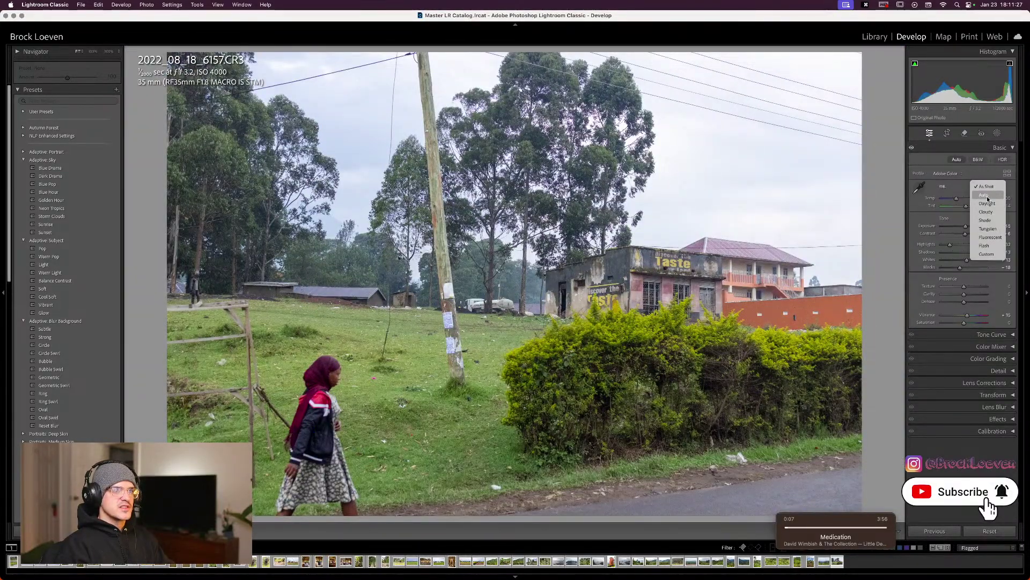
click(992, 194)
click(992, 187)
click(992, 195)
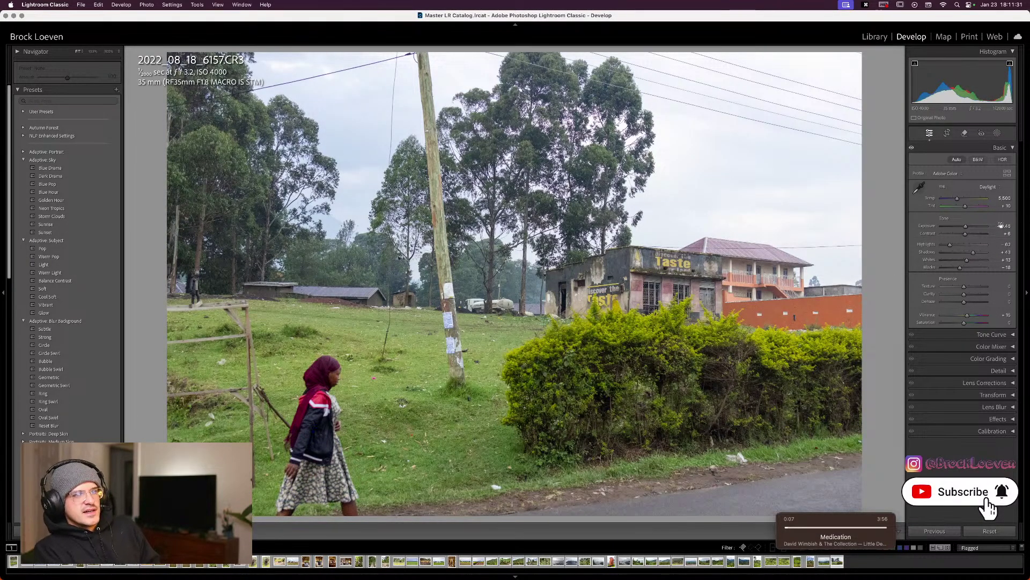
scroll(998, 294, up, 4)
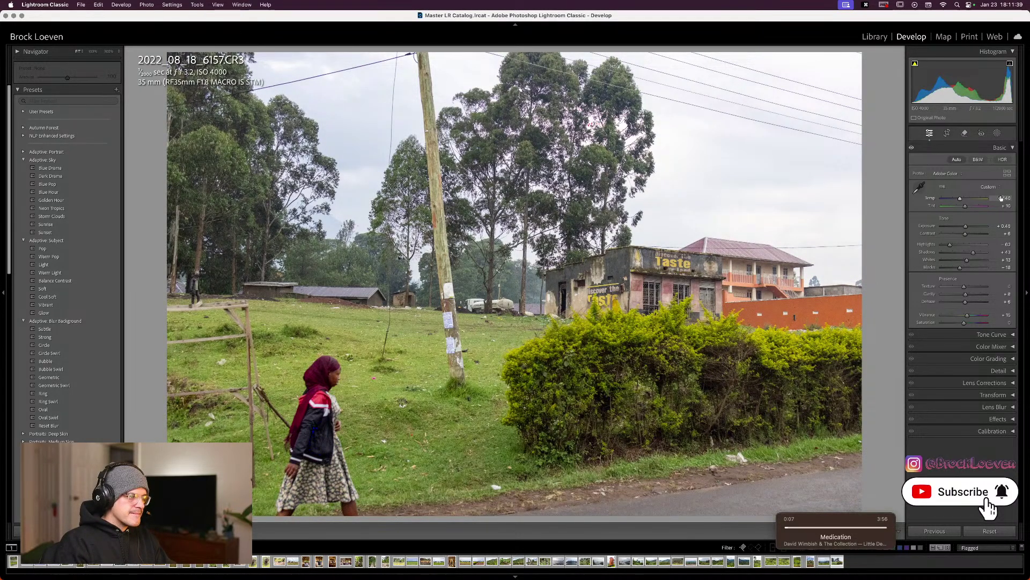
key(g)
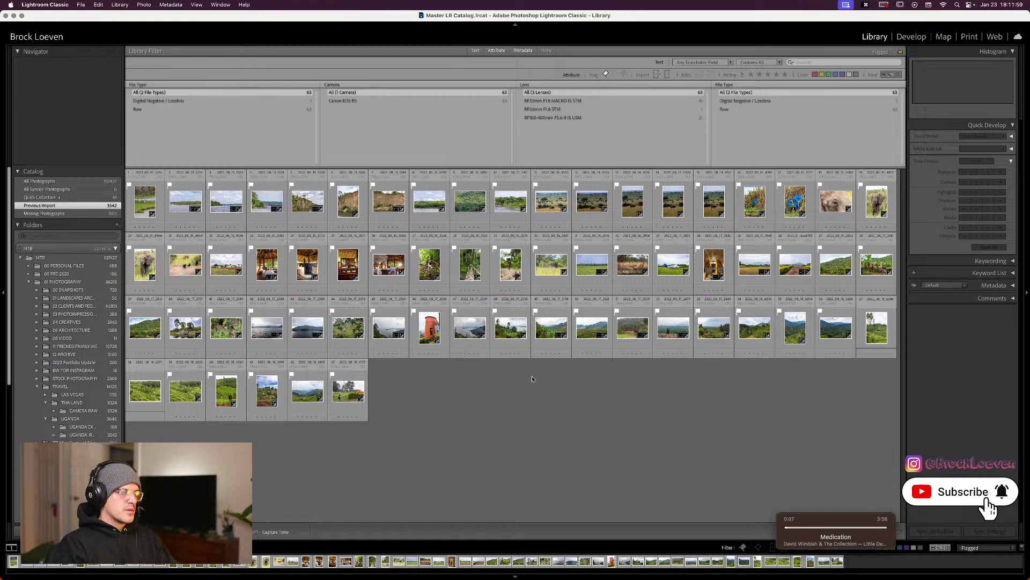
Examine the buffalo's detail up close in 2022_08_14_4550.CR3, 2022_08_14_4545.CR3 and 2022_08_14_4535.CR3.
double_click(552, 201)
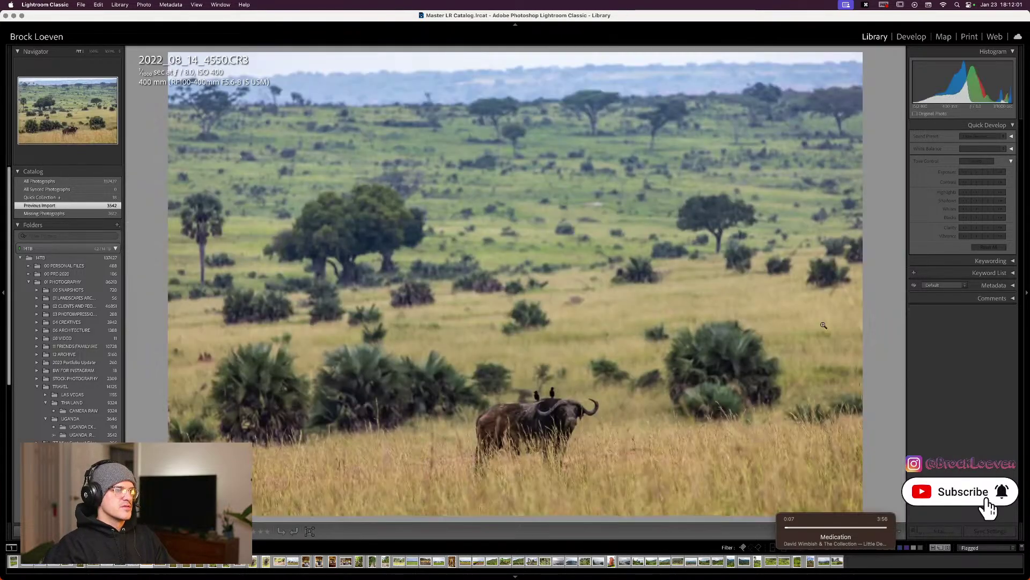
click(538, 423)
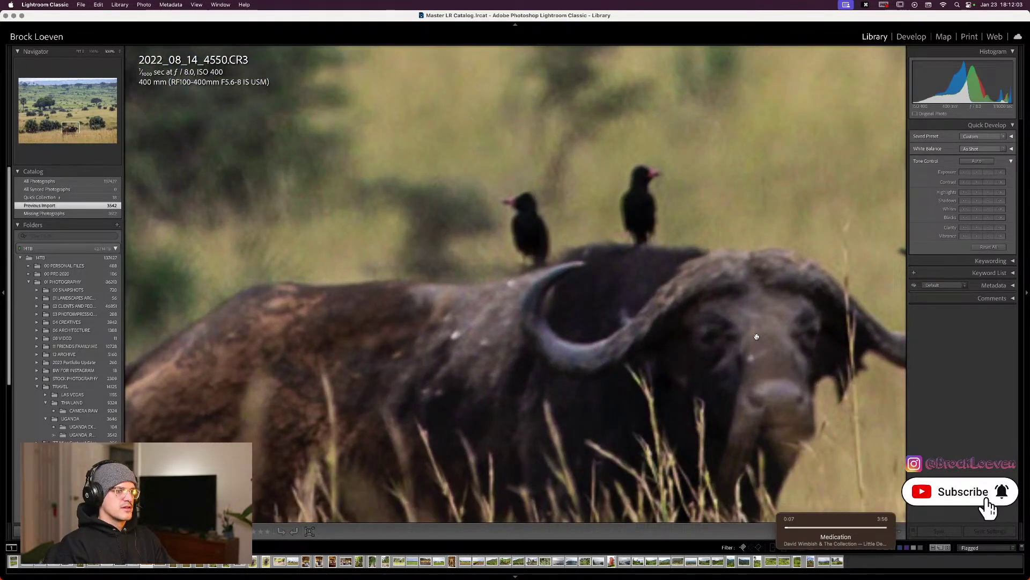
click(756, 337)
click(537, 397)
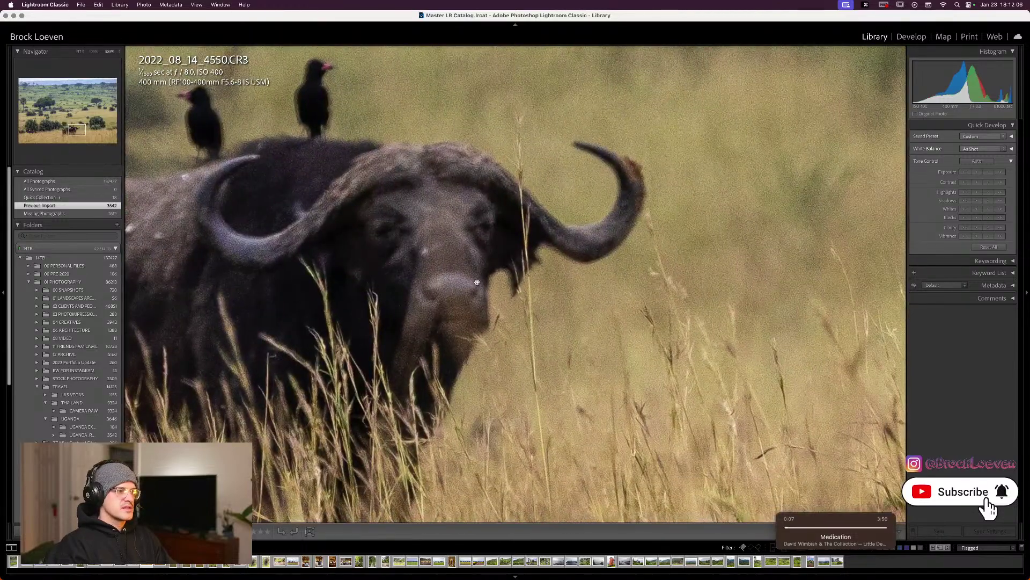
click(477, 281)
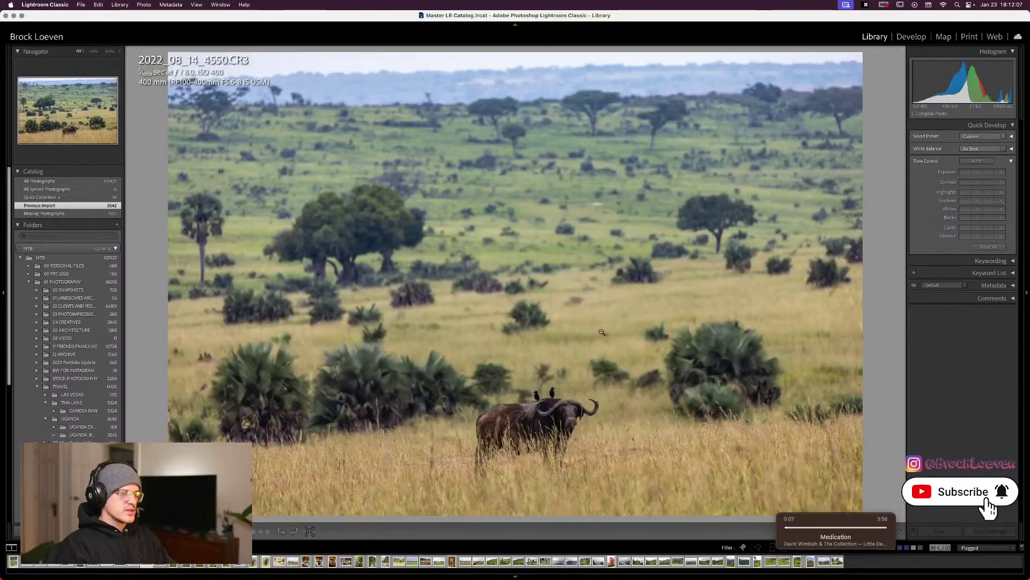
key(Left)
click(561, 424)
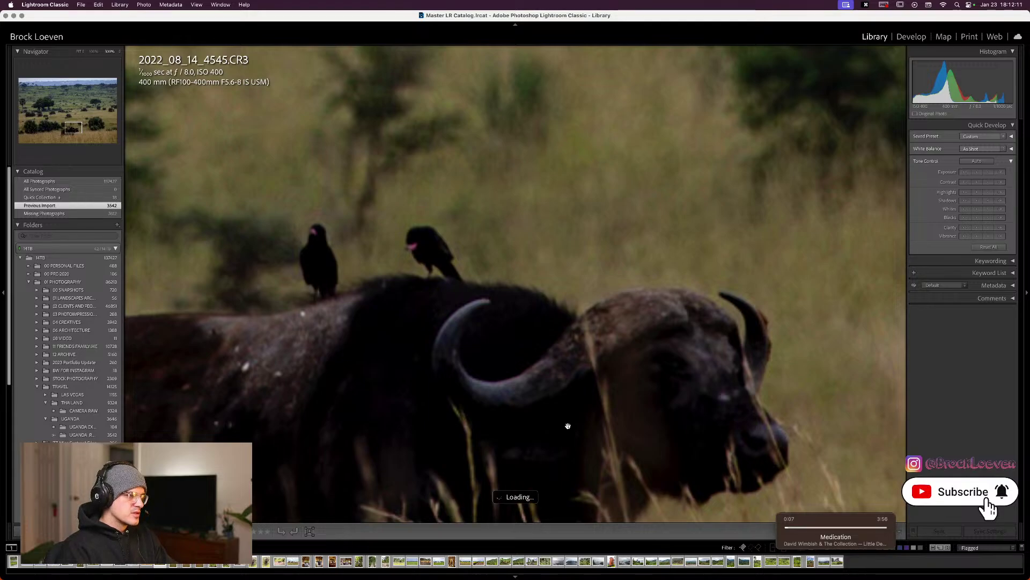
key(Left)
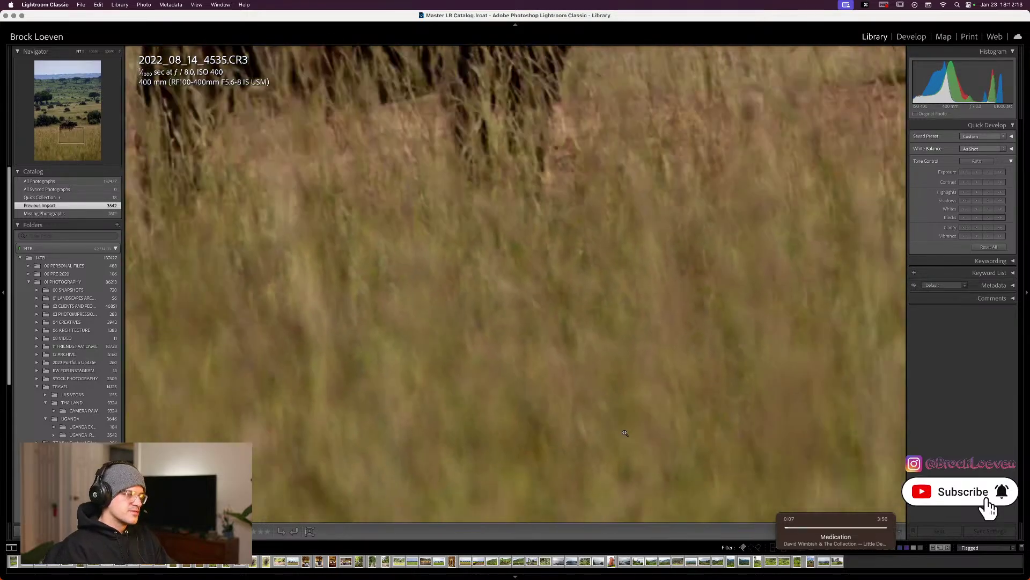
key(z)
click(545, 346)
drag(757, 231, 679, 286)
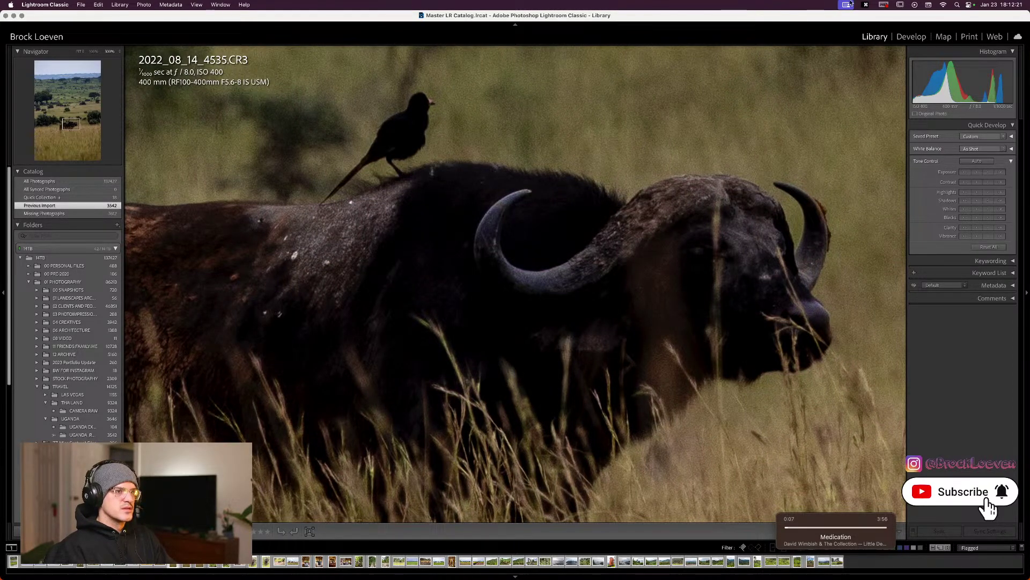
Develop the vertical buffalo photo 2022_08_14_4535.CR3 with blacks at +20, contrast at +11 and increased clarity.
click(912, 36)
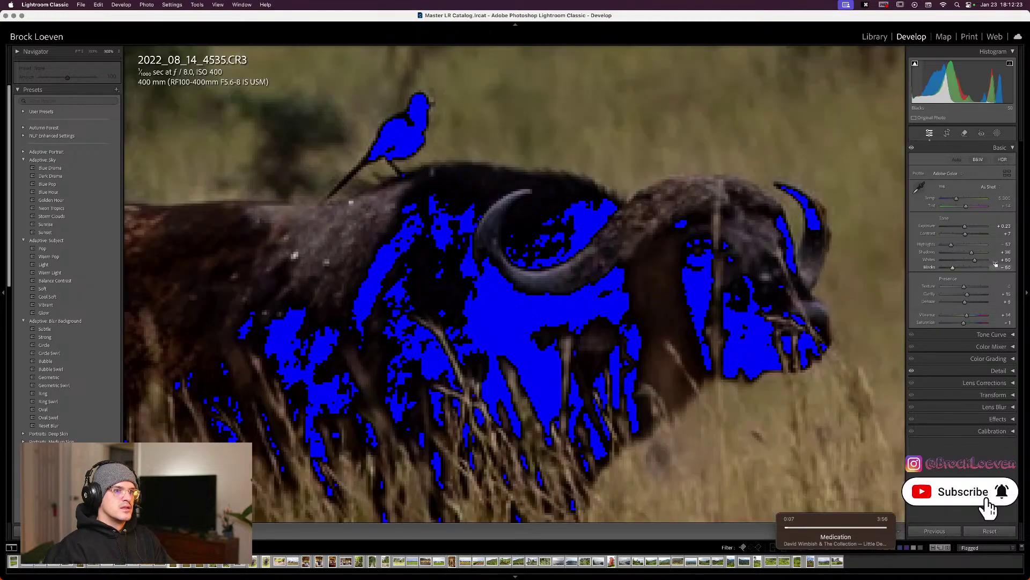
drag(953, 267, 970, 269)
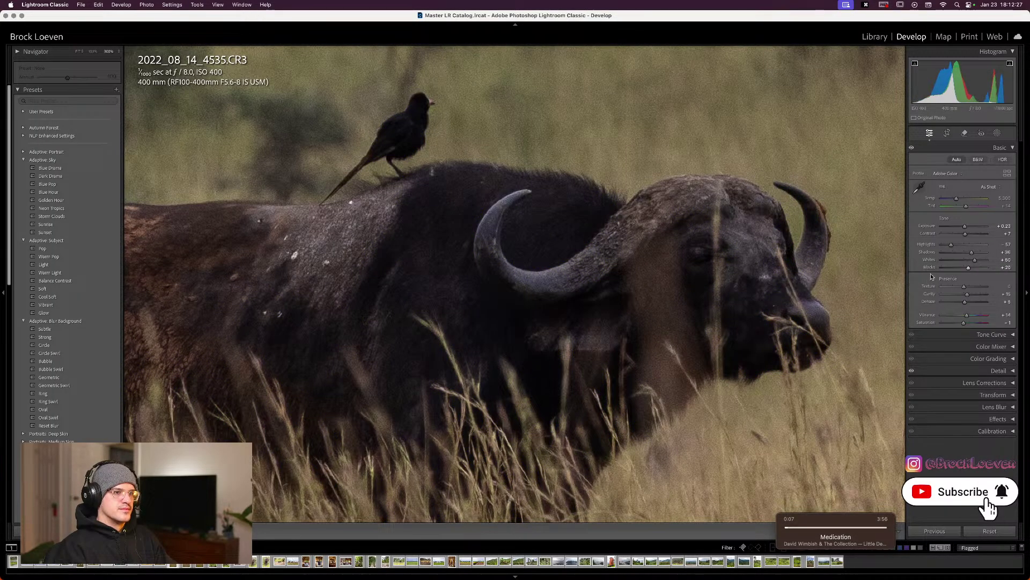
click(967, 234)
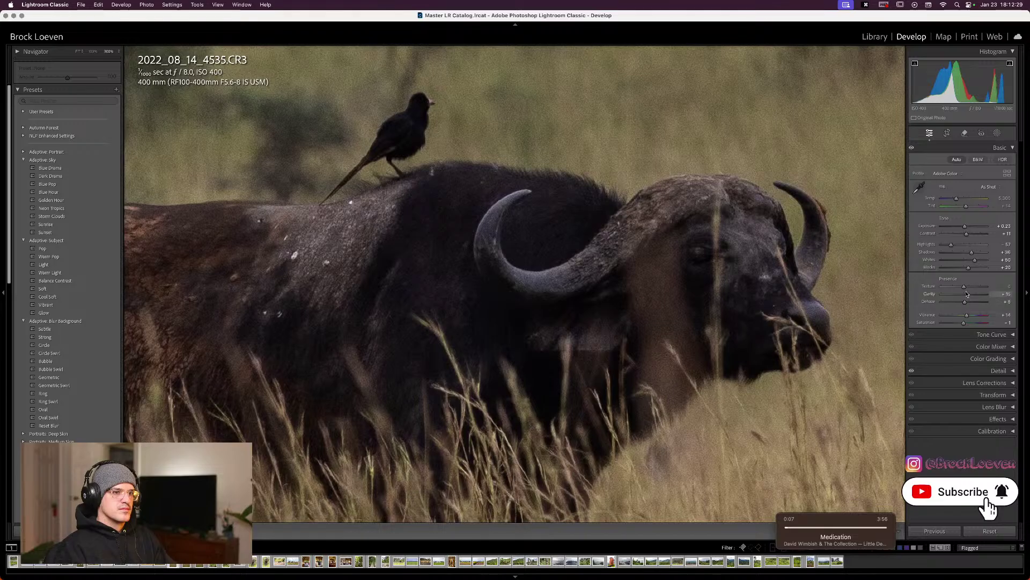
drag(968, 294, 972, 294)
key(z)
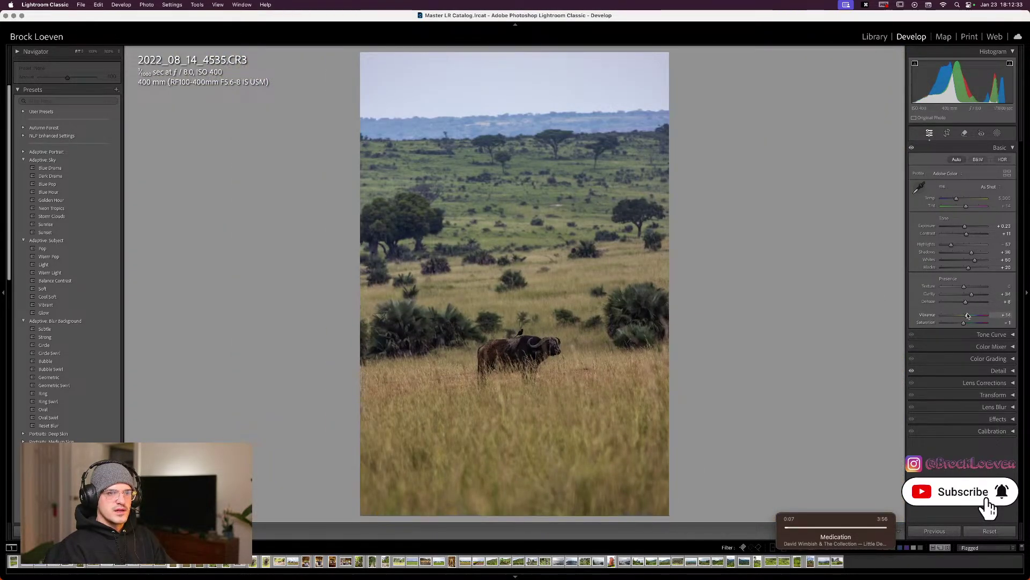
key(period)
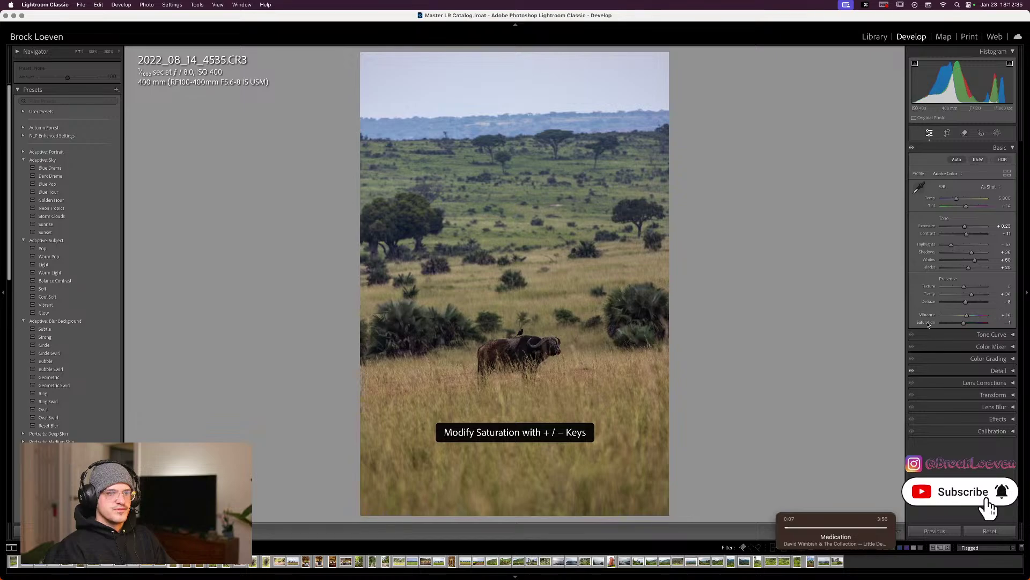
Return to the Library grid and remove the flags from the redundant buffalo photos.
key(g)
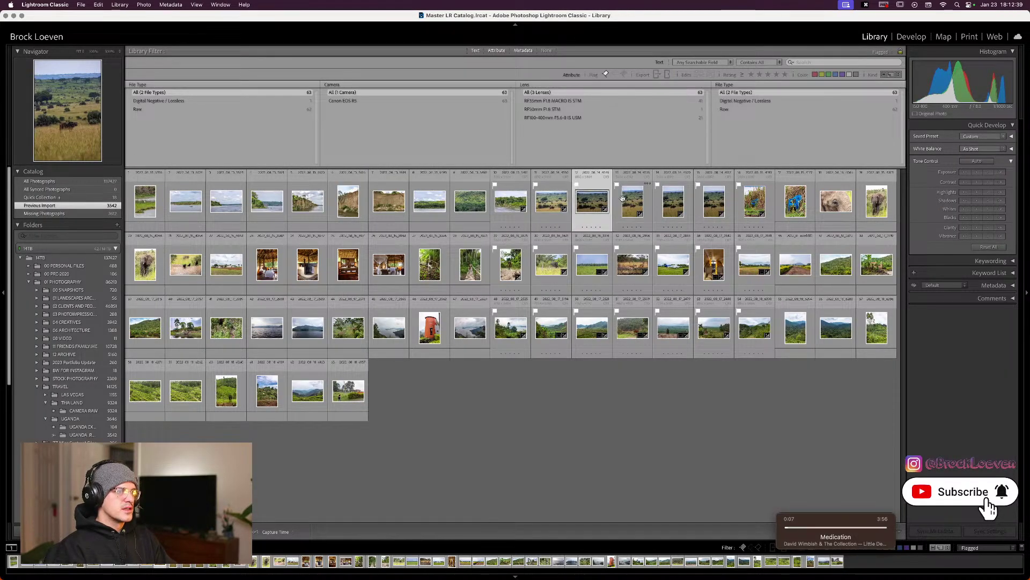
key(u)
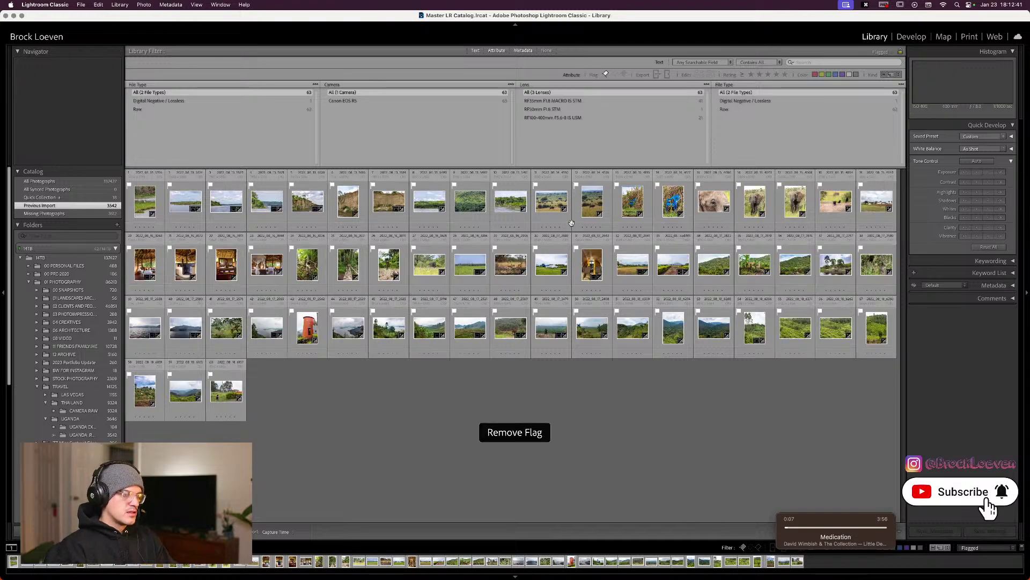
Compare the two vertical elephant photos 2022_08_15_4066.CR3 and 2022_08_15_4073.CR3 in single-image view.
double_click(805, 207)
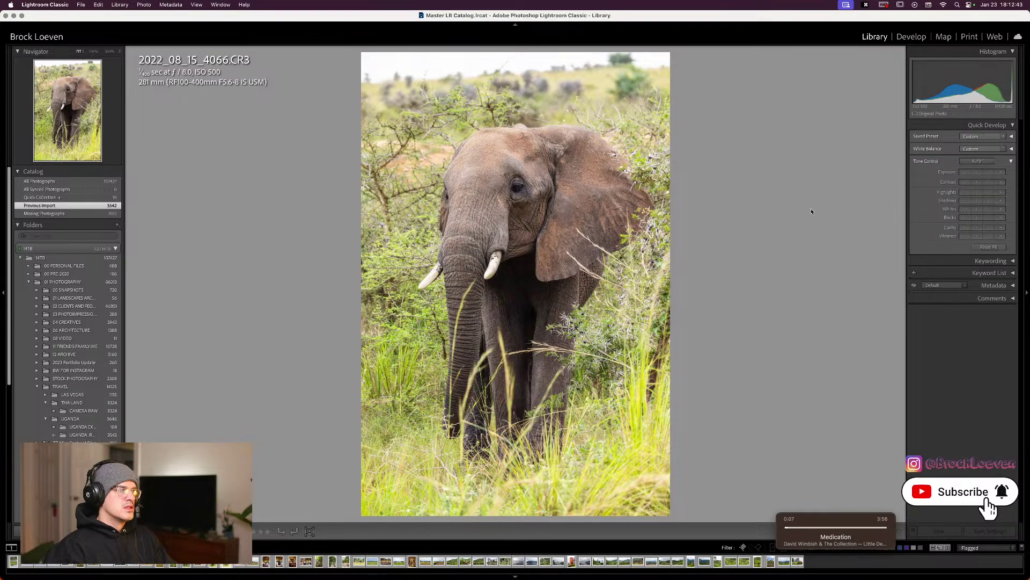
key(Right)
key(Right)
key(Right)
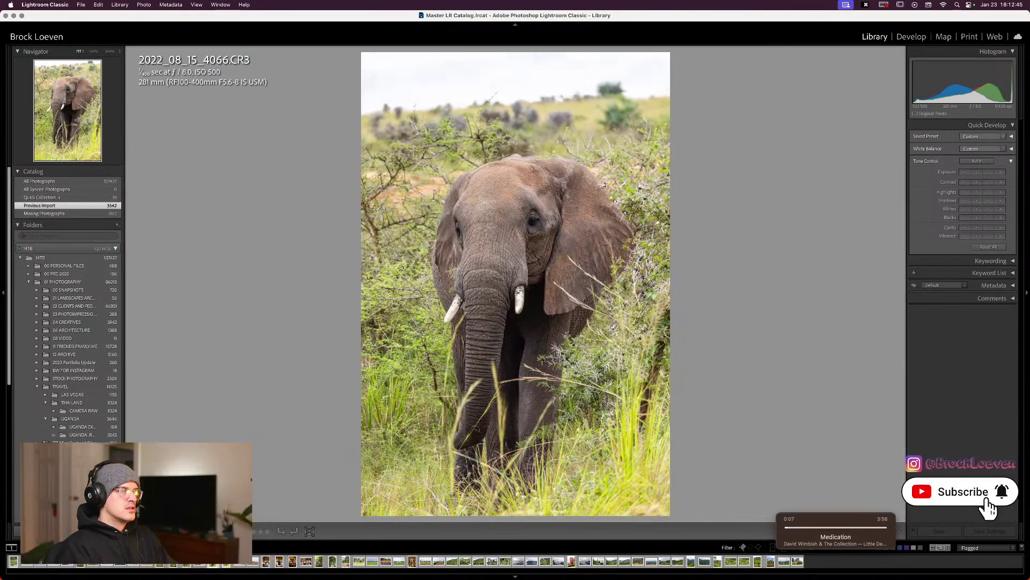
key(Right)
key(Right)
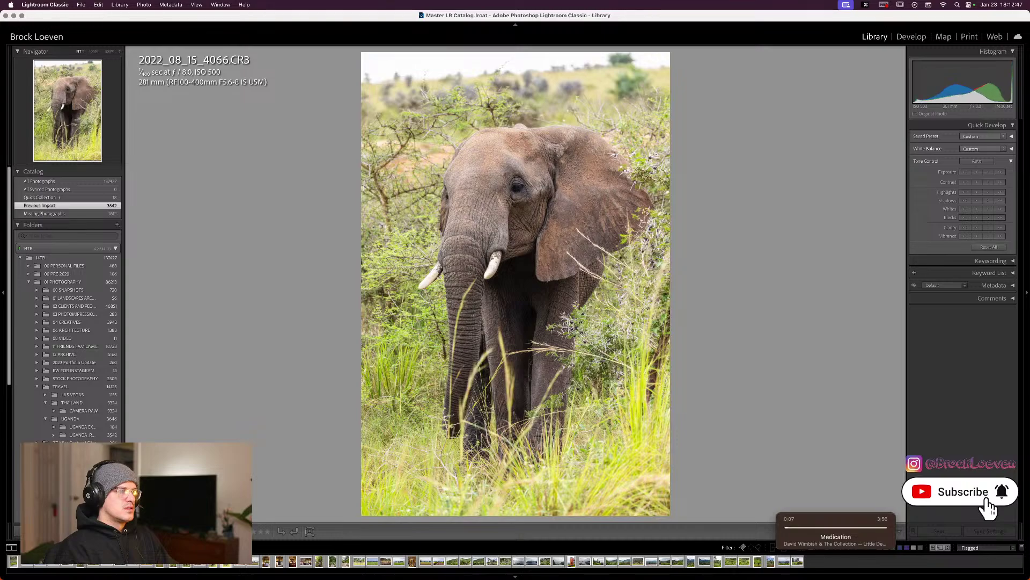
key(Left)
key(Left)
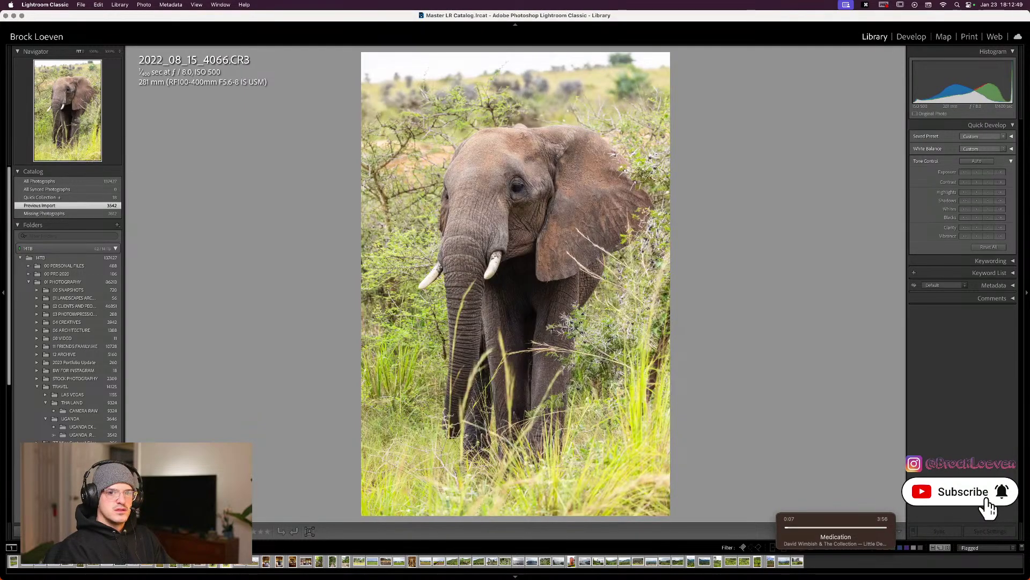
key(Right)
key(Left)
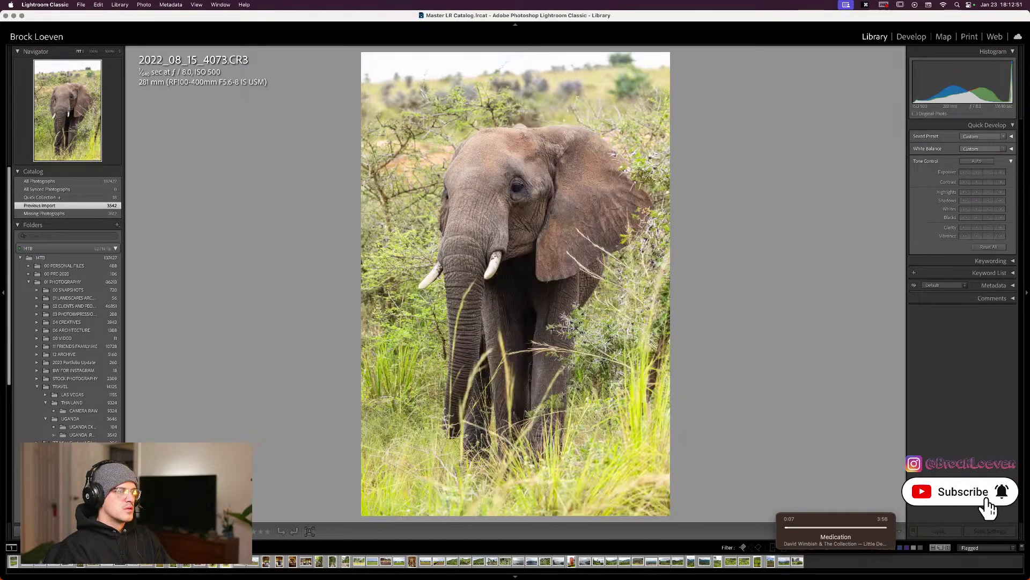
key(Right)
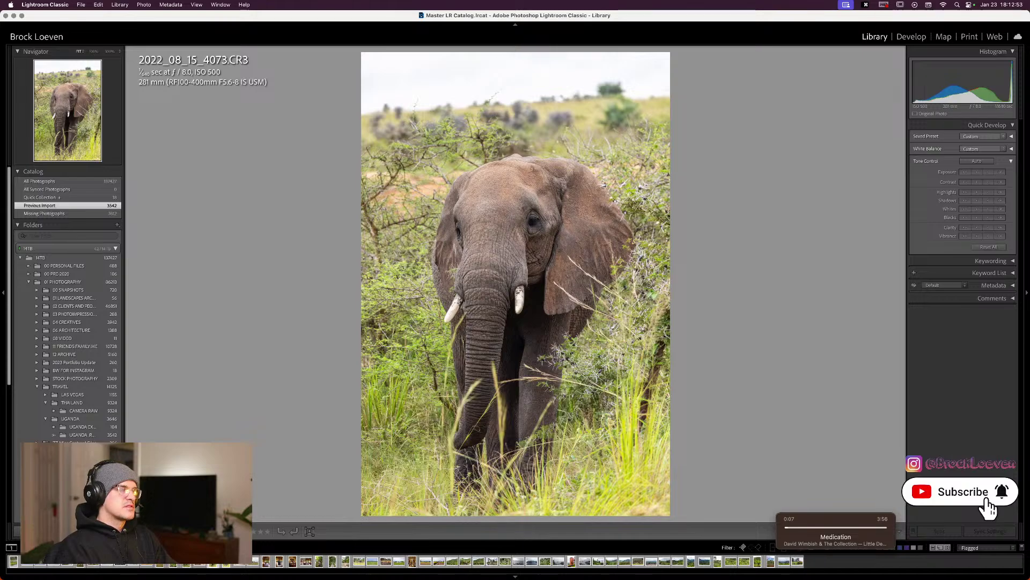
key(Left)
key(Right)
key(Left)
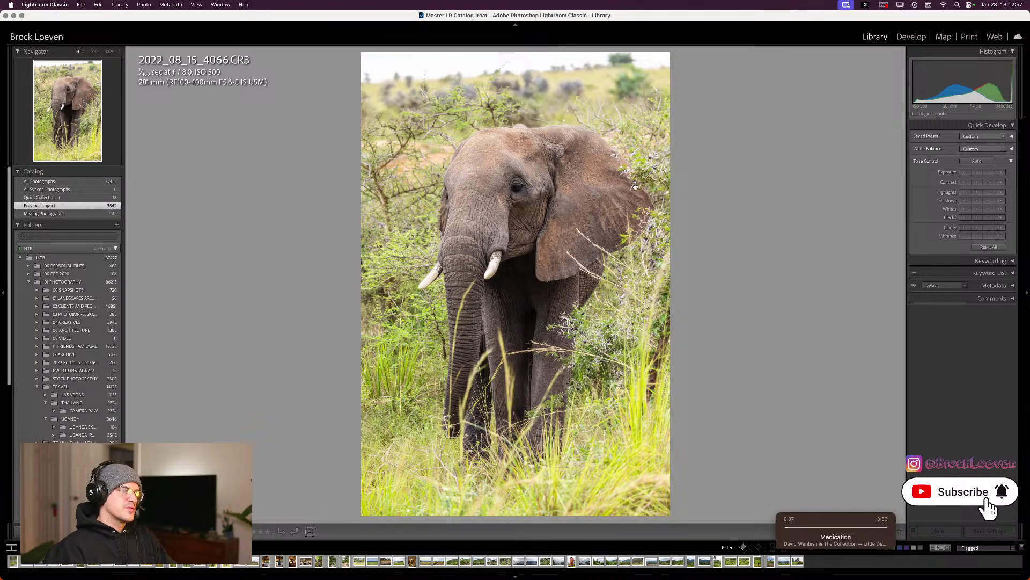
click(636, 187)
click(615, 217)
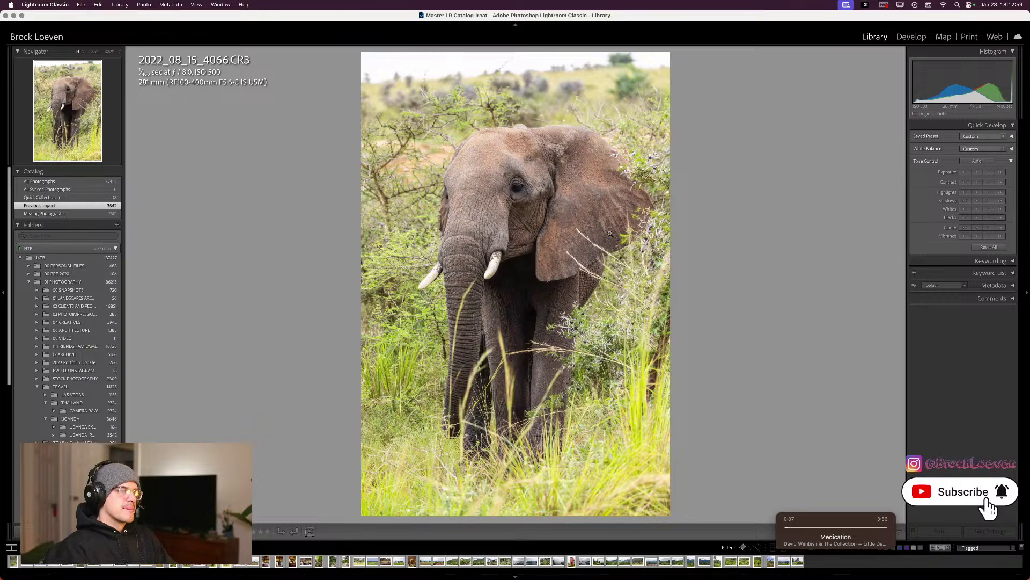
key(Right)
key(Left)
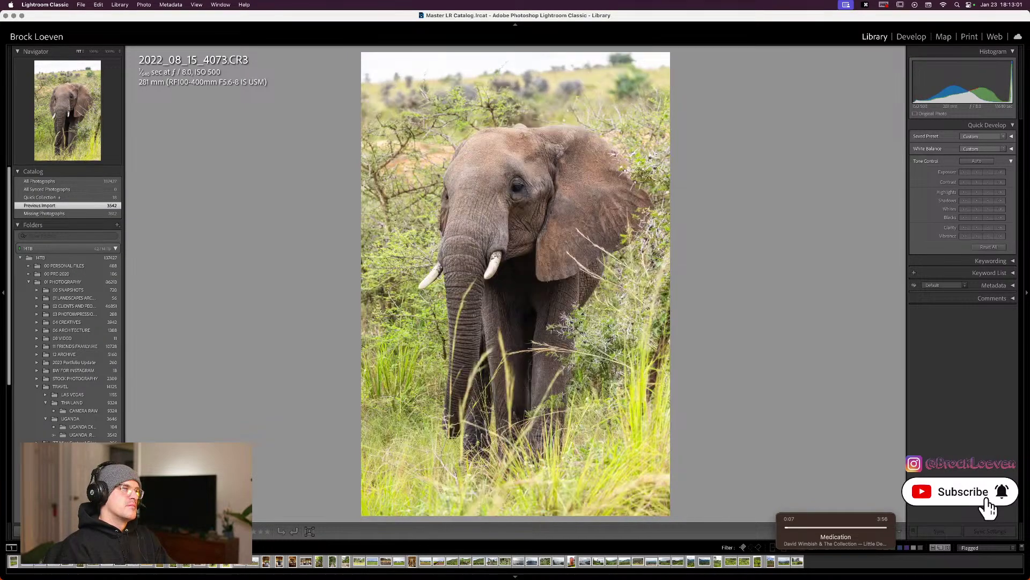
Check the neighbouring photos, remove the flag from the redundant vertical elephant photo and return to the grid.
key(Left)
key(Left)
key(Left)
key(Left)
key(Right)
key(Right)
key(Right)
key(Right)
key(Right)
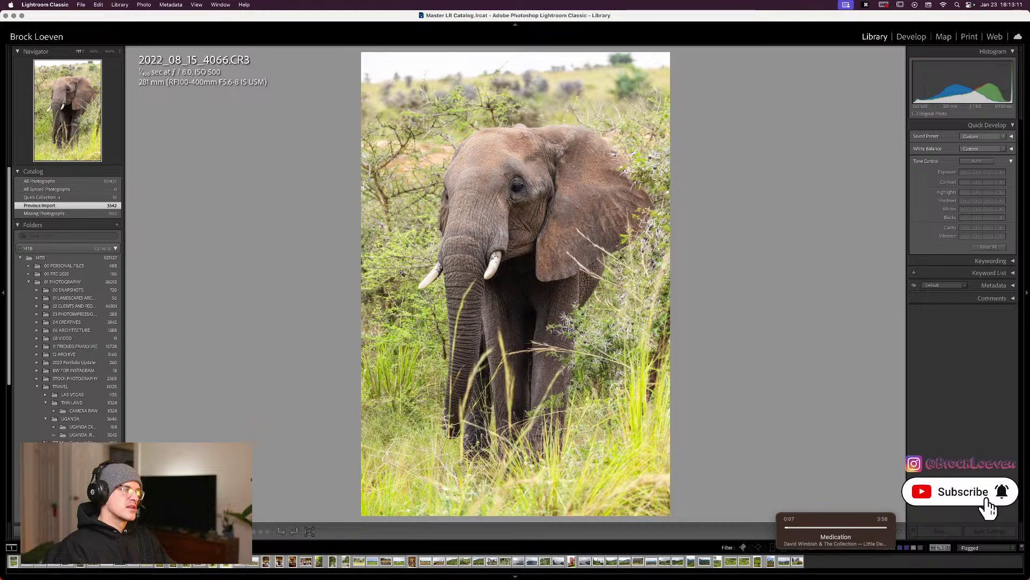
key(Right)
key(Right)
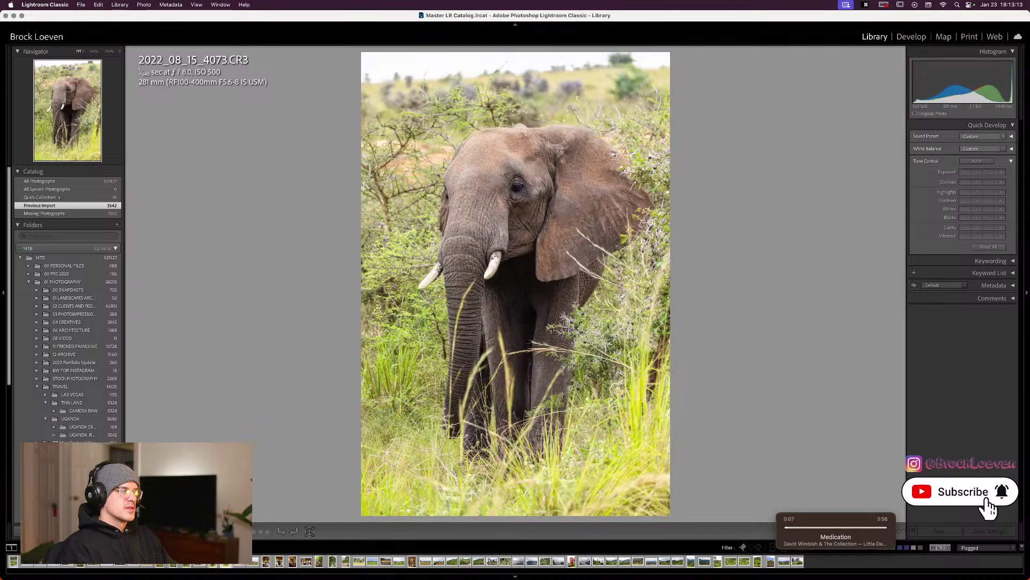
key(u)
key(g)
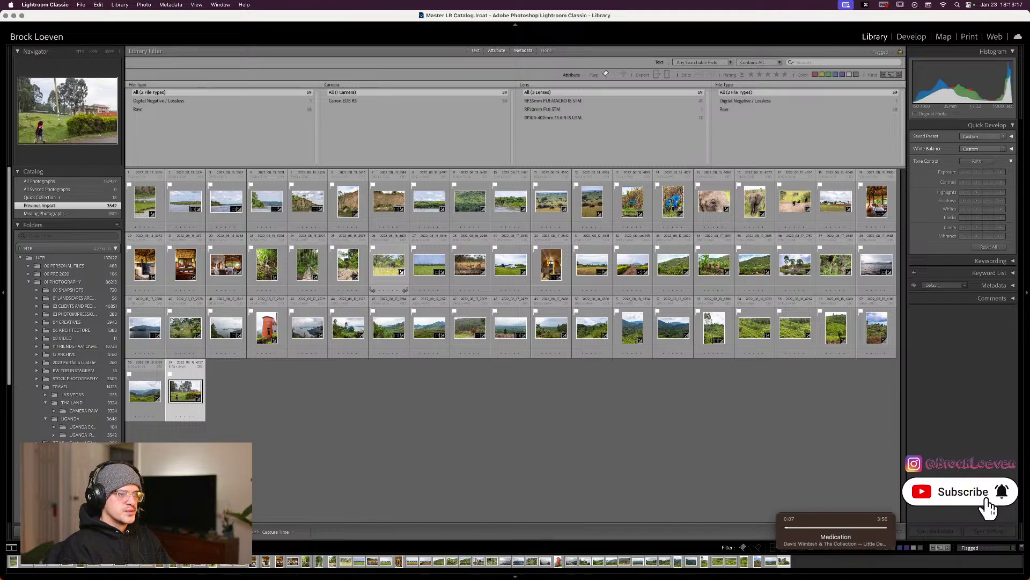
Review the similar tea-plantation photos in single-image view and remove the flag from 2022_08_18_6271.CR3.
key(Up)
key(Right)
key(Right)
key(Right)
key(Right)
key(Right)
key(Right)
key(Right)
key(Right)
key(Right)
key(Right)
key(Right)
key(Right)
key(Right)
key(Right)
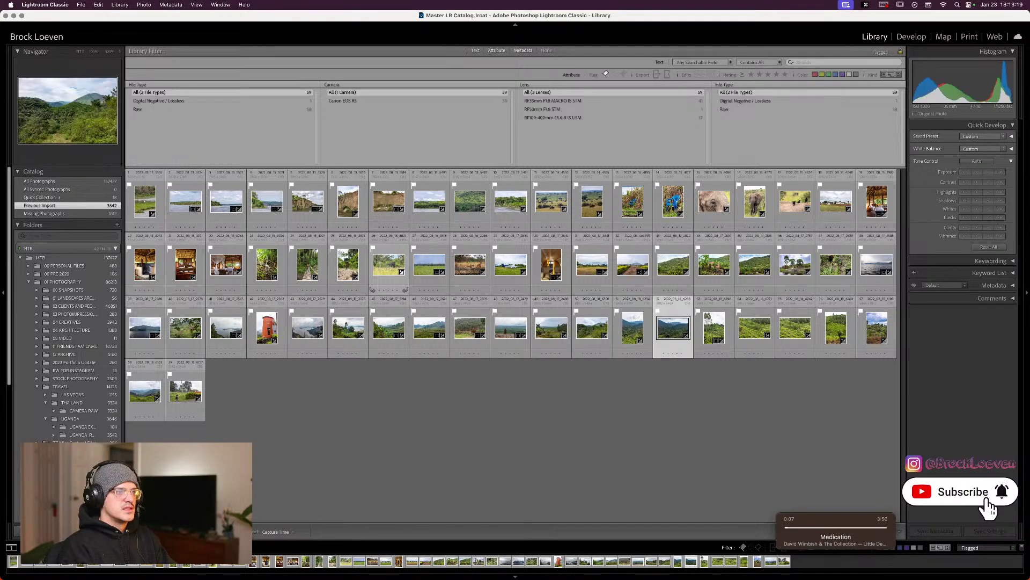
key(e)
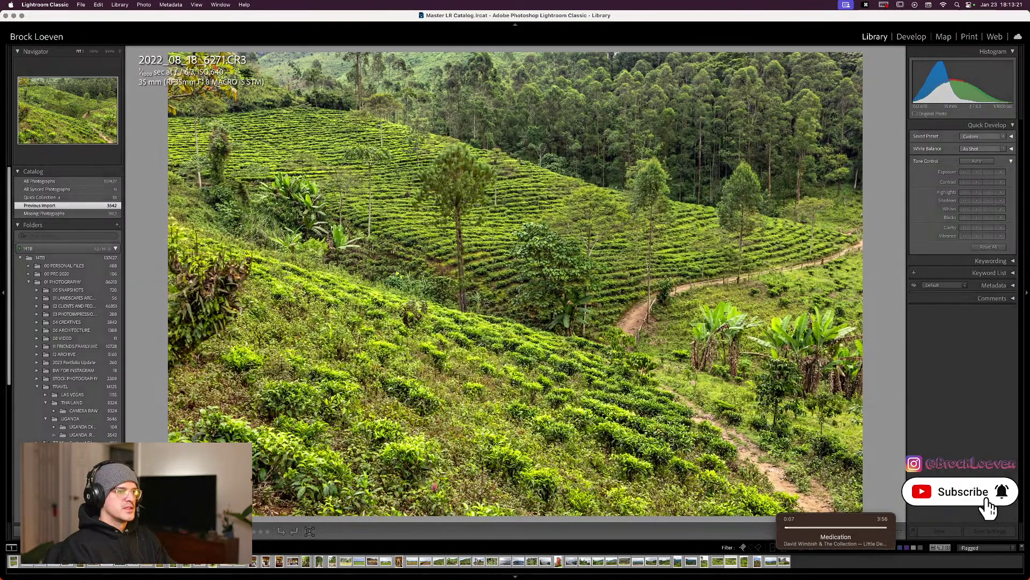
key(Right)
key(Right)
key(Right)
key(Right)
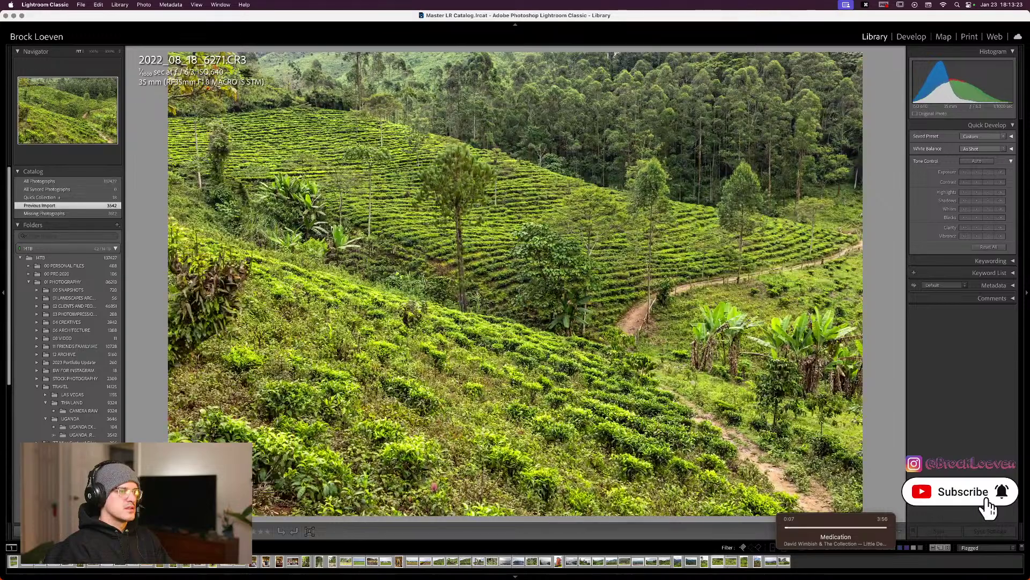
key(Right)
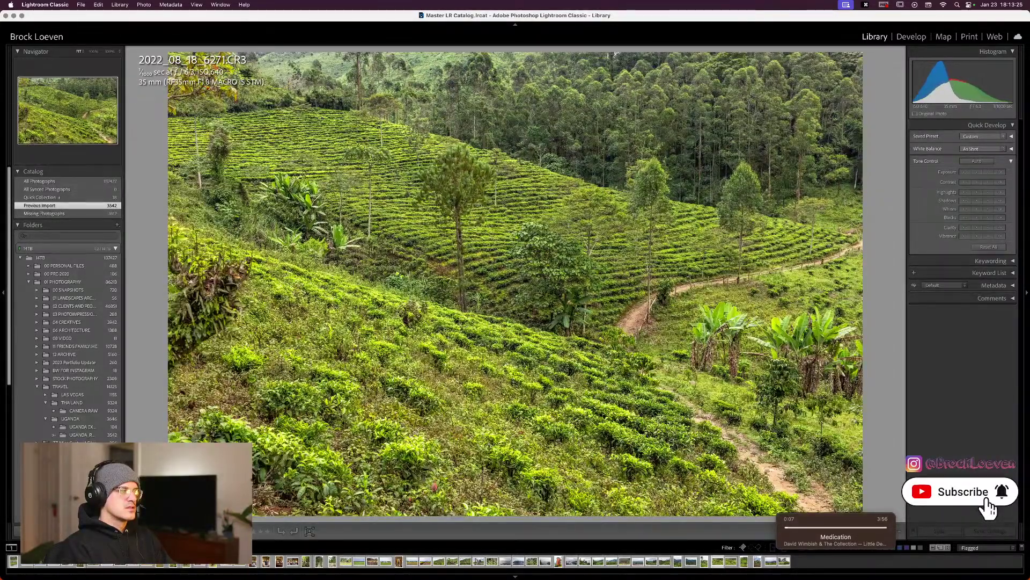
key(u)
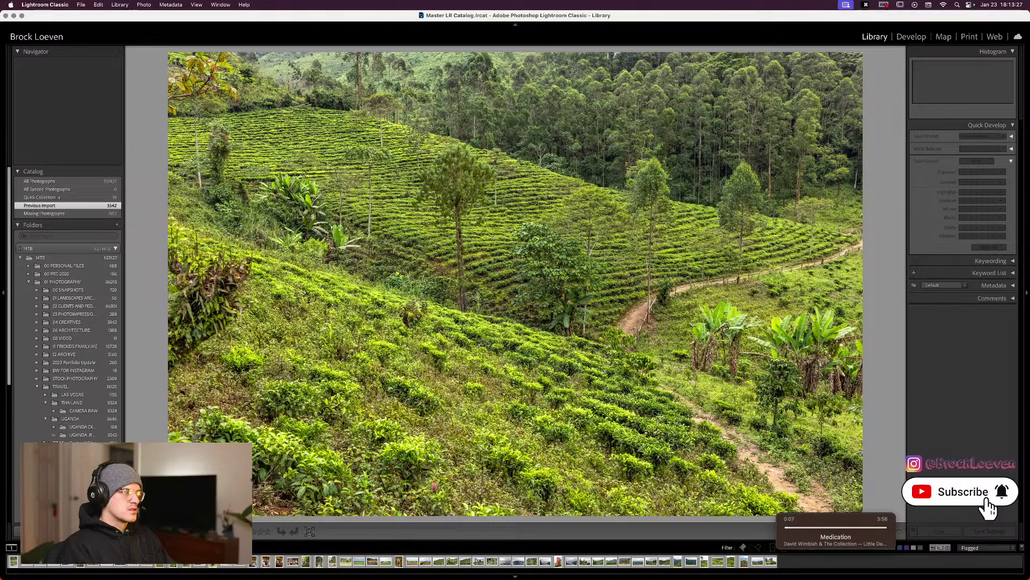
Review the hillside-village photo 2022_08_18_6189.CR3 and the landscape tea-plantation photo 2022_08_18_6262.CR3.
key(Right)
key(Right)
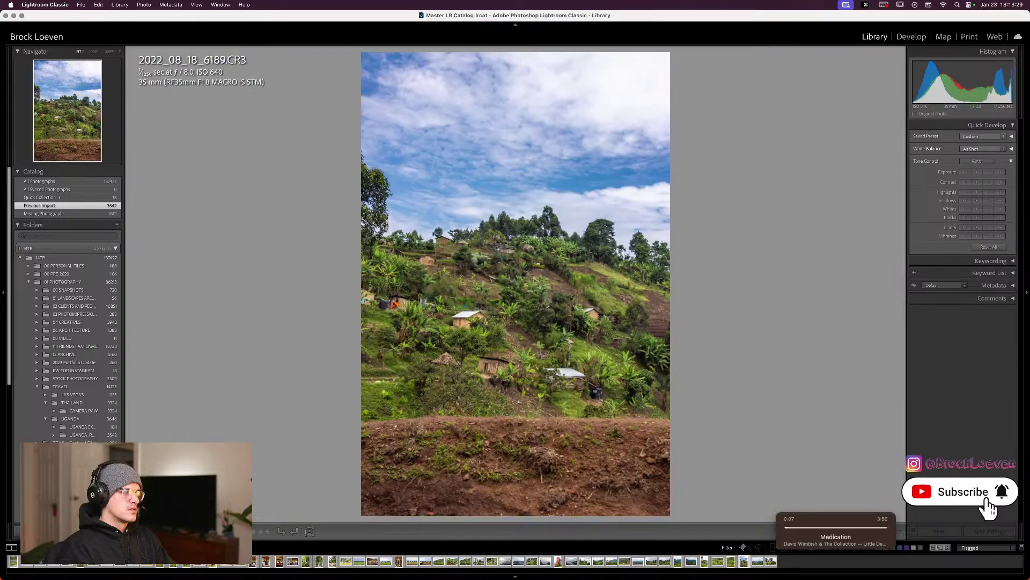
key(g)
key(Left)
key(Left)
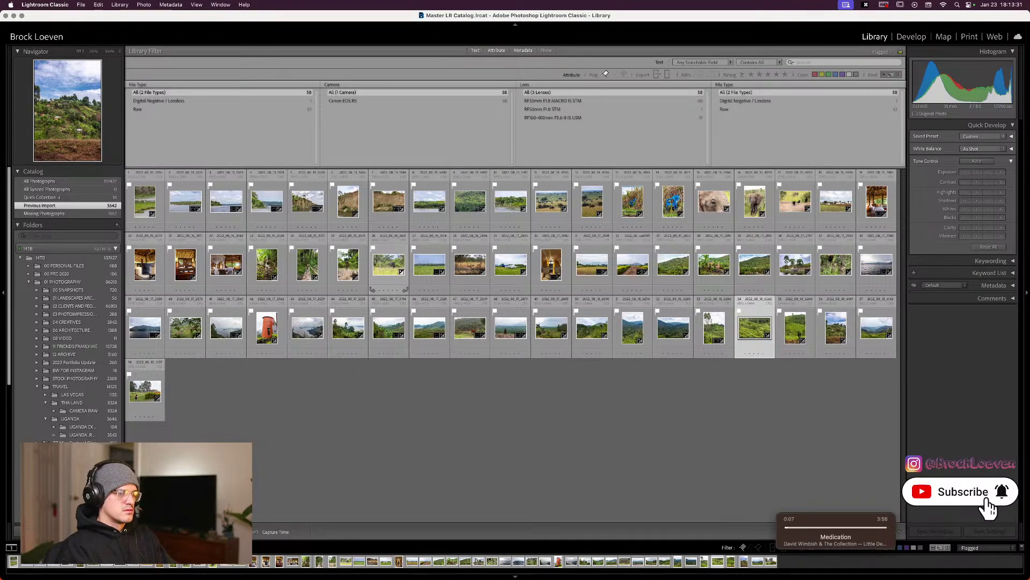
key(e)
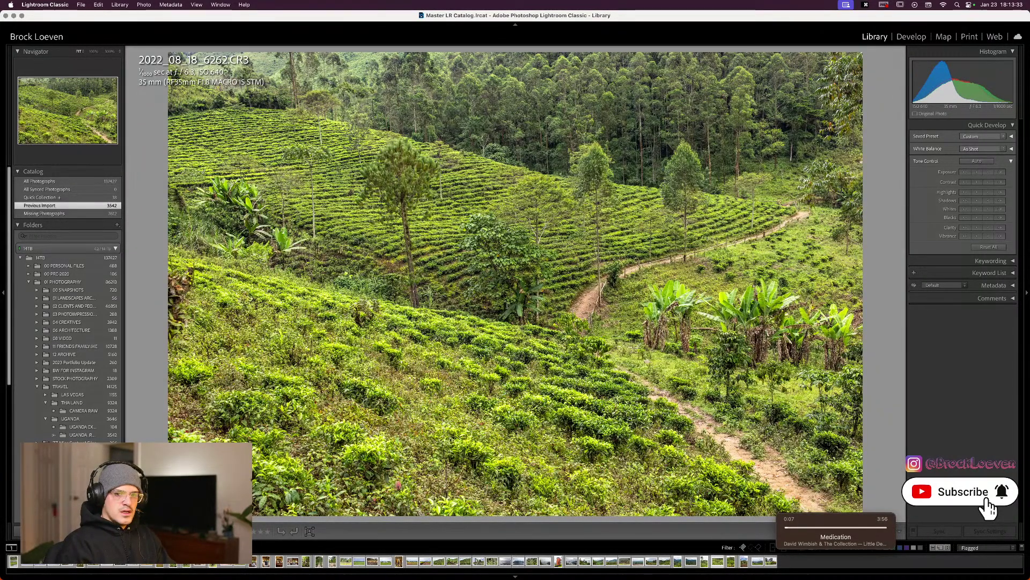
Return to the grid and inspect the lake photo 2022_08_17_2529.CR3 up close in single-image view.
key(g)
key(Left)
key(Left)
key(Left)
key(Left)
key(Left)
key(Left)
key(Left)
key(Left)
key(Left)
key(Left)
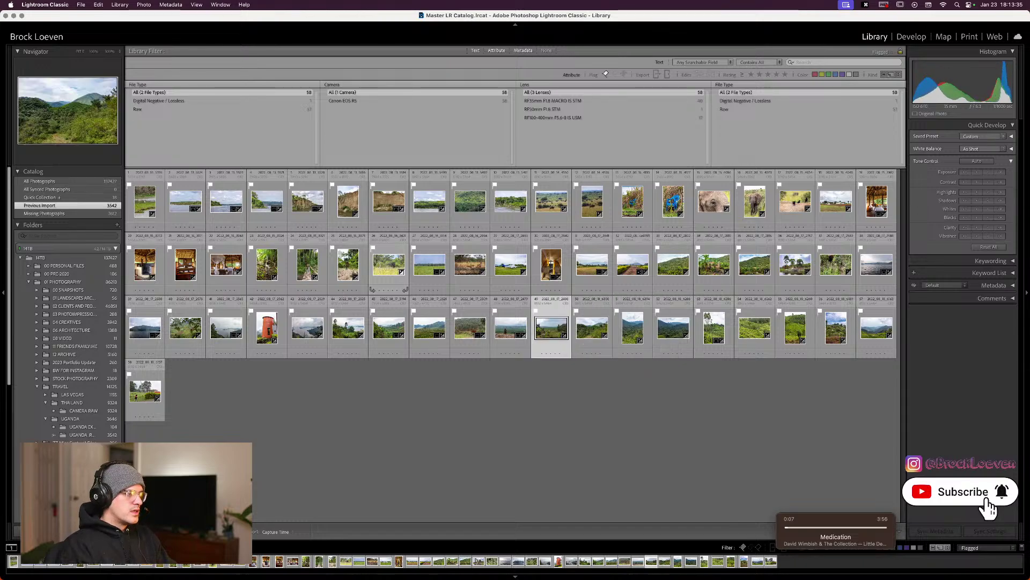
key(Left)
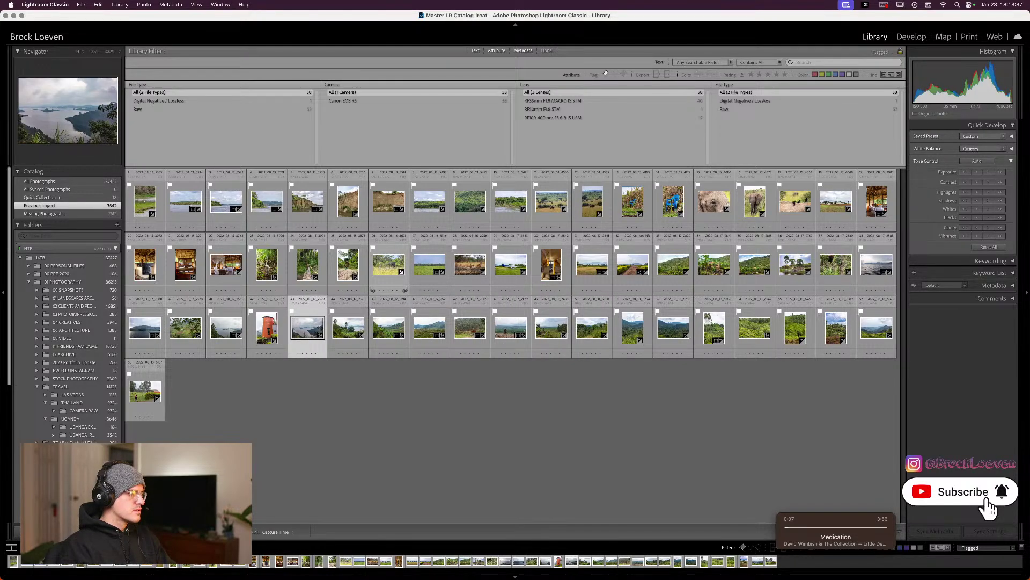
key(e)
key(z)
key(z)
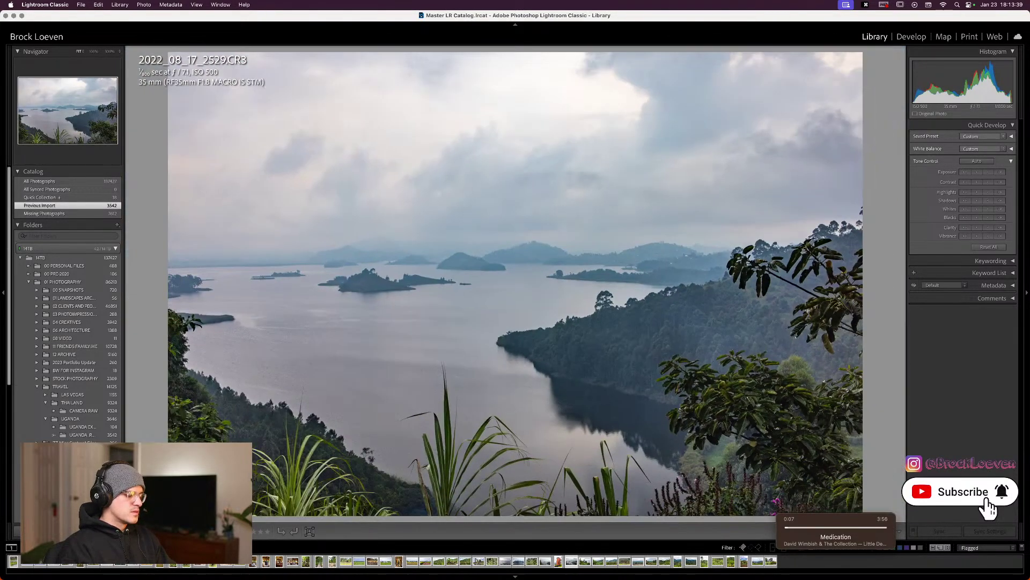
Compare the lake photo 2022_08_17_2565.CR3 with the similar 2022_08_17_2529.CR3 in single-image view.
key(g)
key(Left)
key(Left)
key(Left)
key(Right)
key(e)
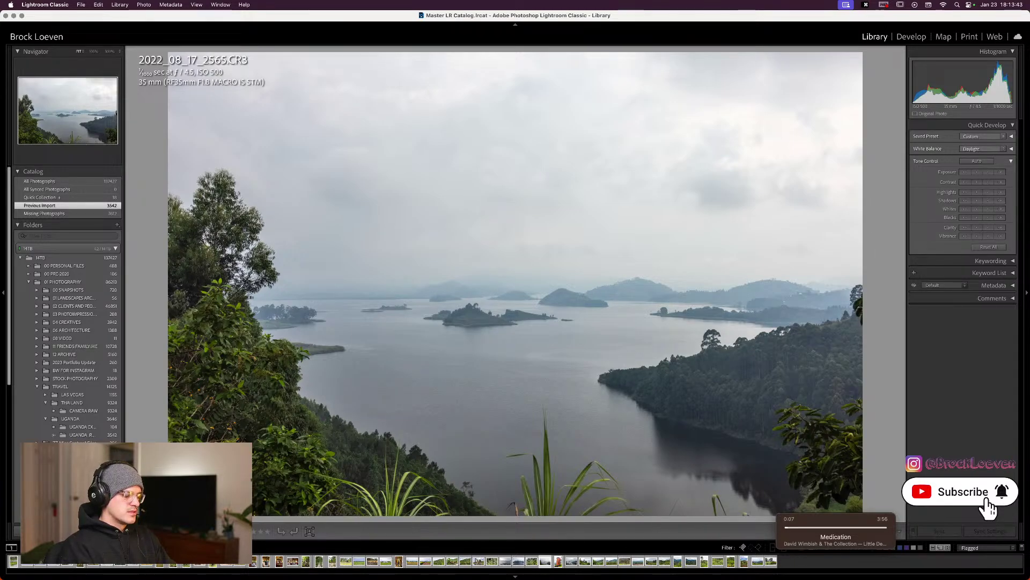
key(g)
key(Right)
key(Right)
key(e)
key(g)
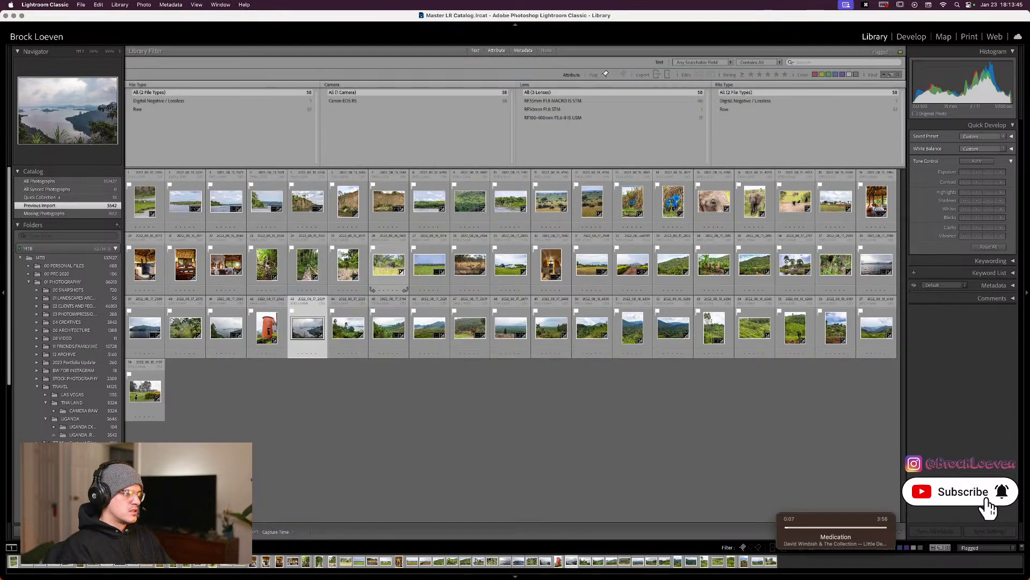
key(Left)
key(Left)
key(e)
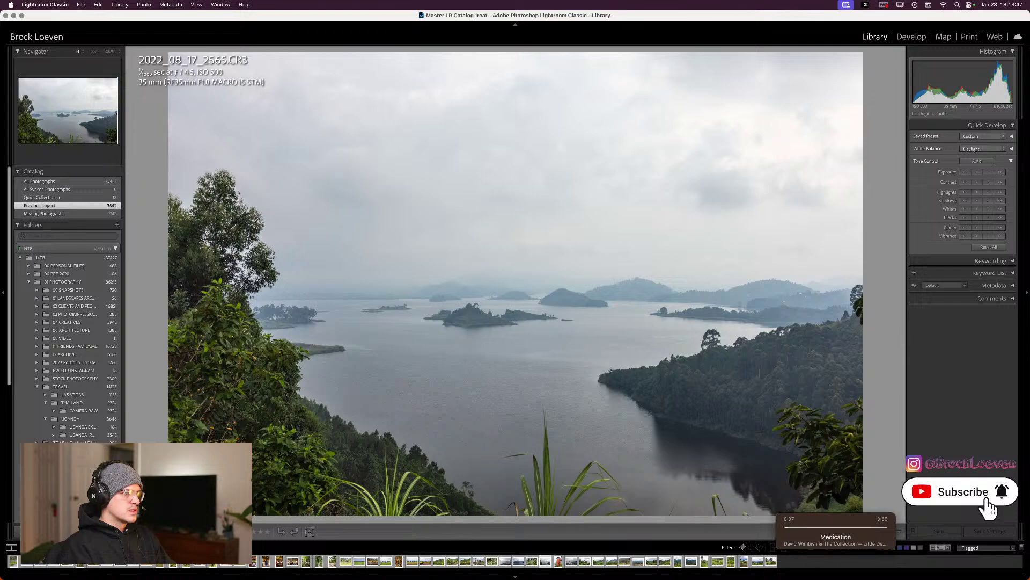
Reopen the lake photo 2022_08_17_2529.CR3 in single-image view and remove its flag.
key(g)
key(Right)
key(Right)
key(e)
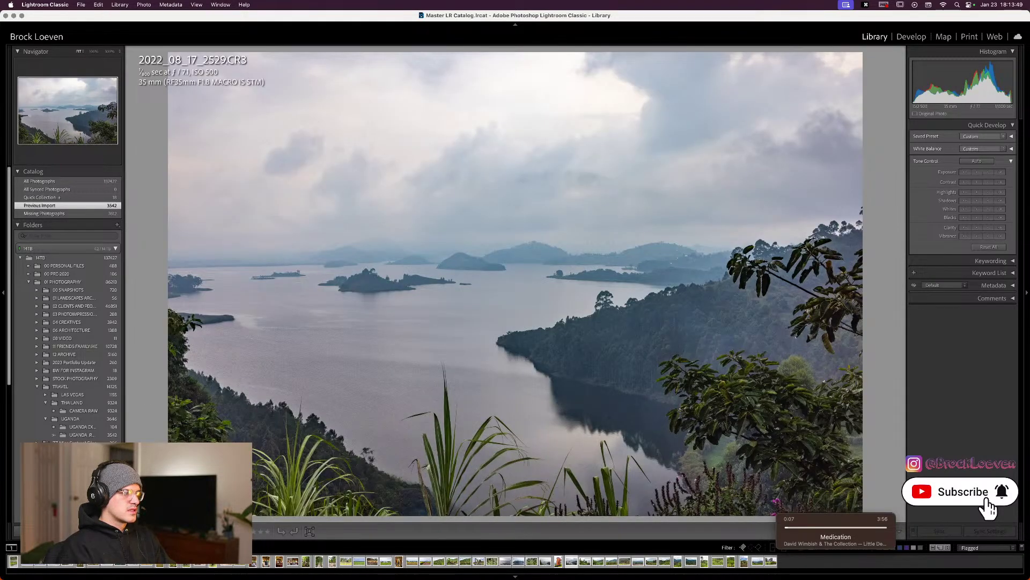
key(u)
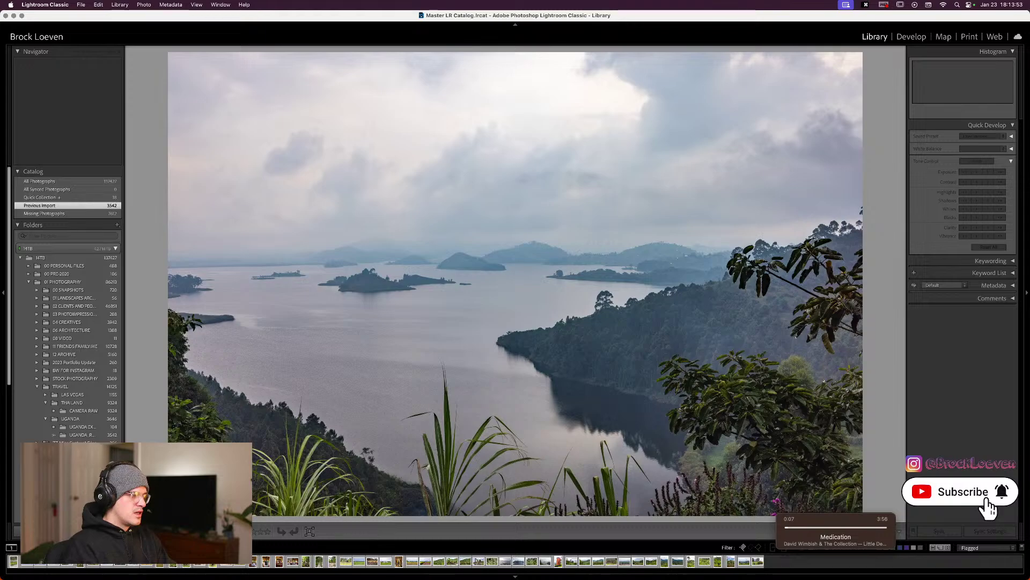
key(Right)
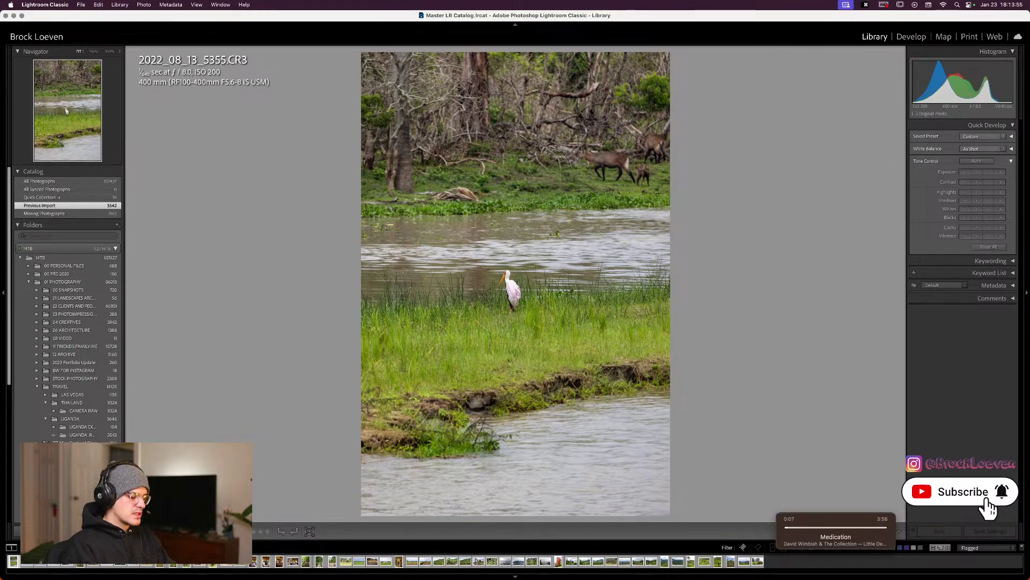
Return to the grid and scan the remaining flagged photos for further similar shots.
key(g)
key(Right)
key(Right)
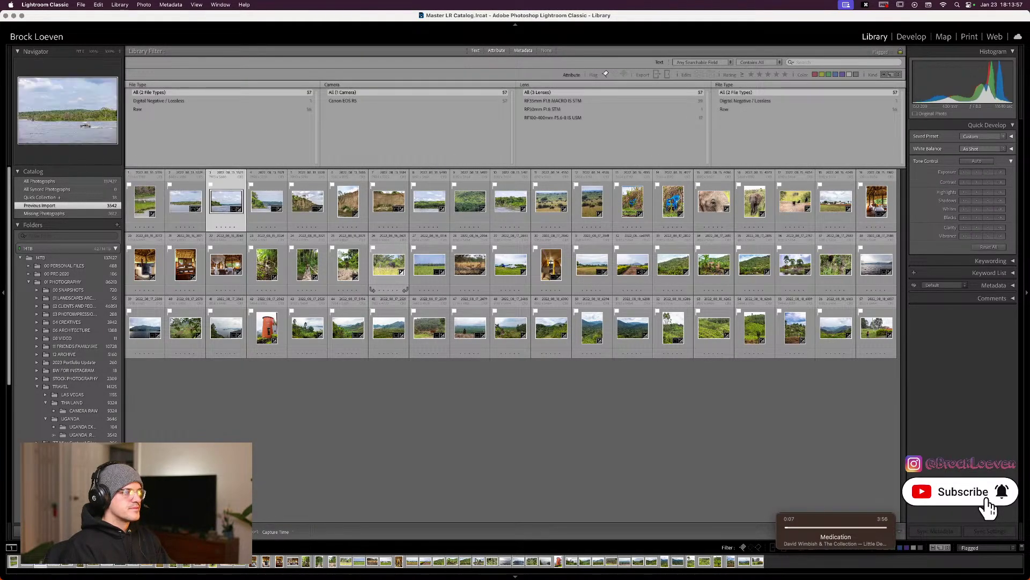
key(Down)
key(Down)
key(Right)
key(Right)
key(Right)
key(Right)
key(Right)
key(Right)
key(Right)
key(Right)
key(Right)
key(Right)
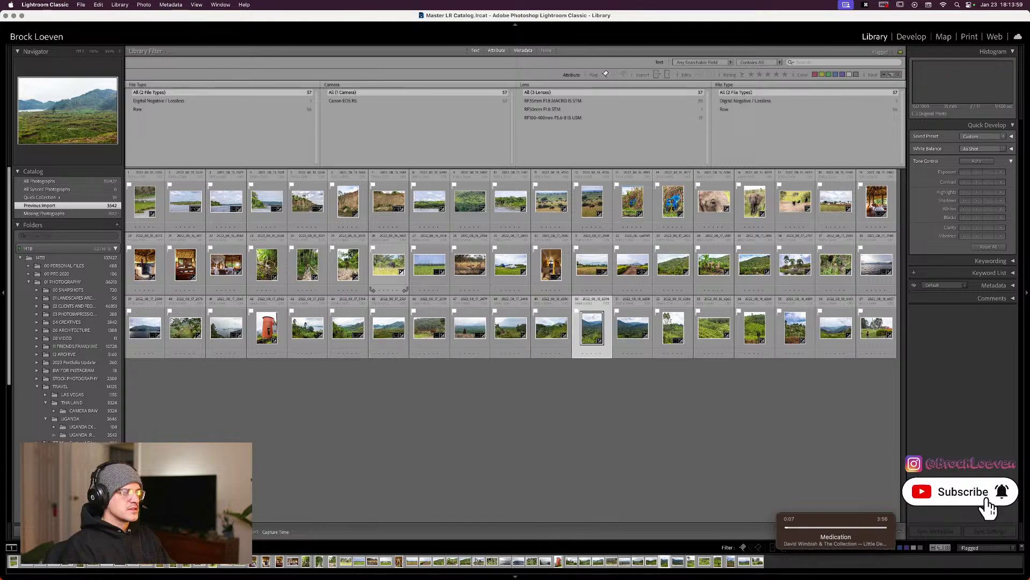
key(Right)
key(Right)
key(Right)
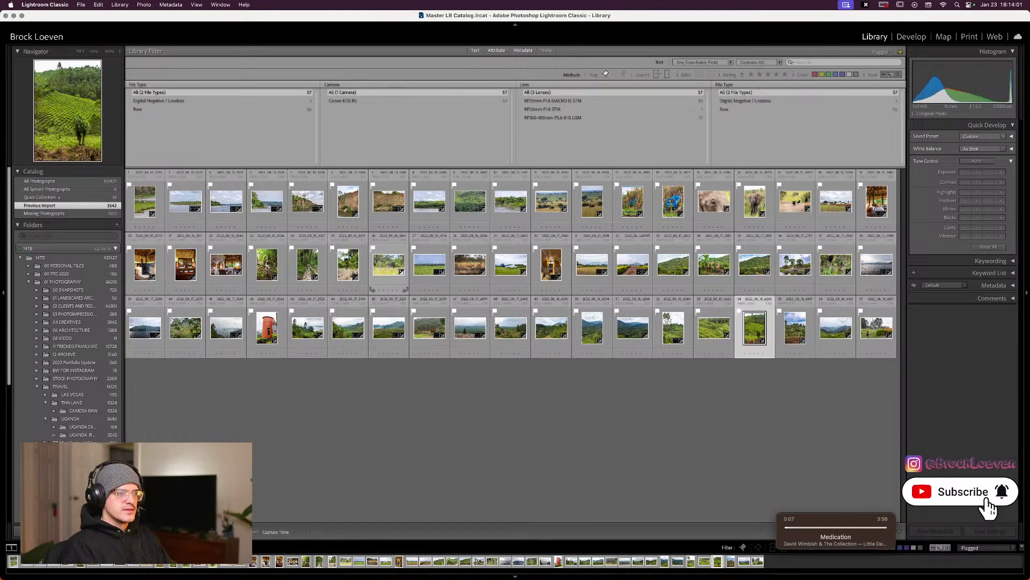
key(Left)
key(Up)
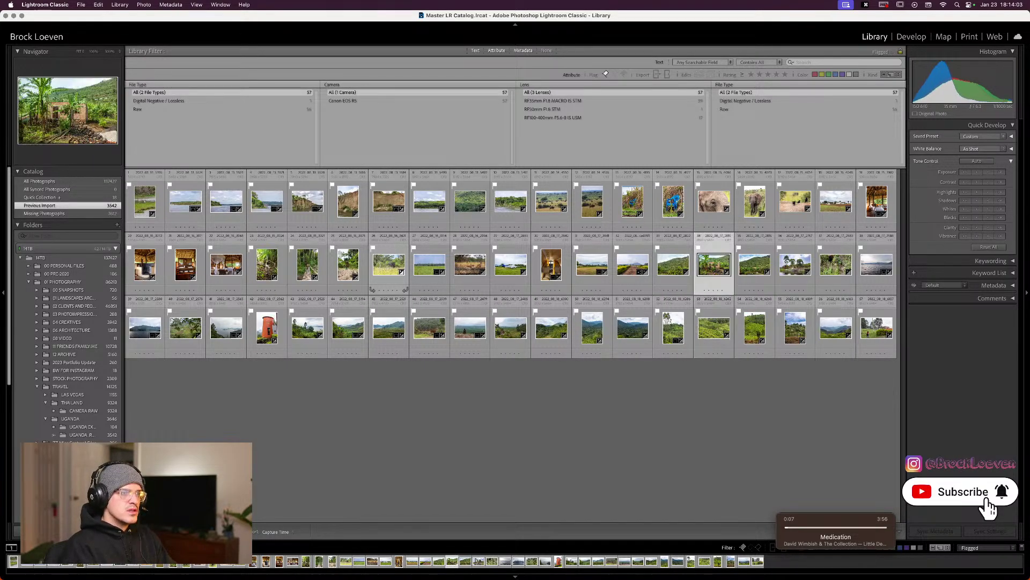
key(Up)
key(Left)
key(Left)
key(Left)
key(Left)
key(Left)
key(Left)
key(Left)
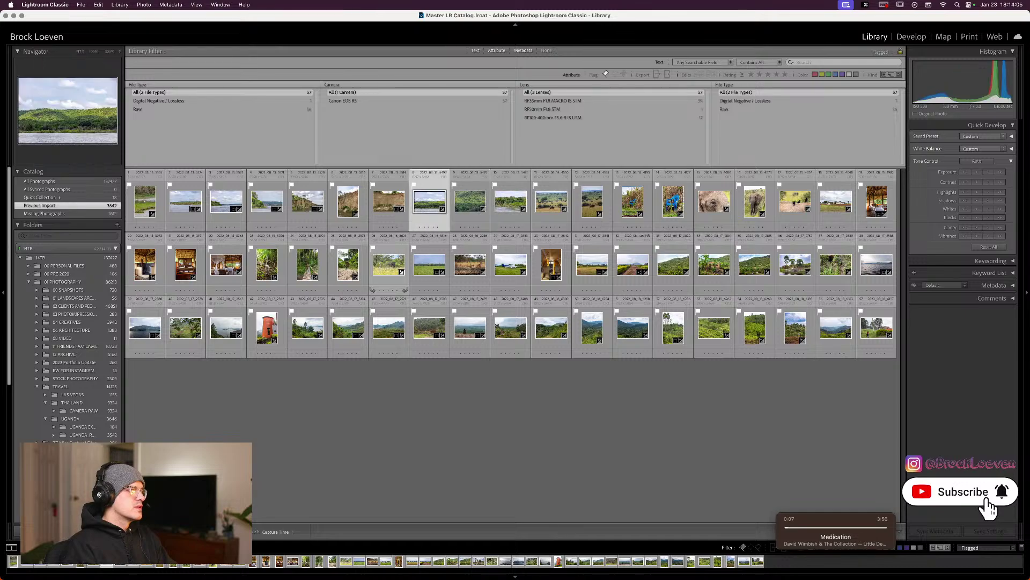
key(Left)
key(Left)
key(Left)
key(Left)
key(Left)
key(Left)
key(Right)
key(Right)
key(Right)
key(Down)
key(Down)
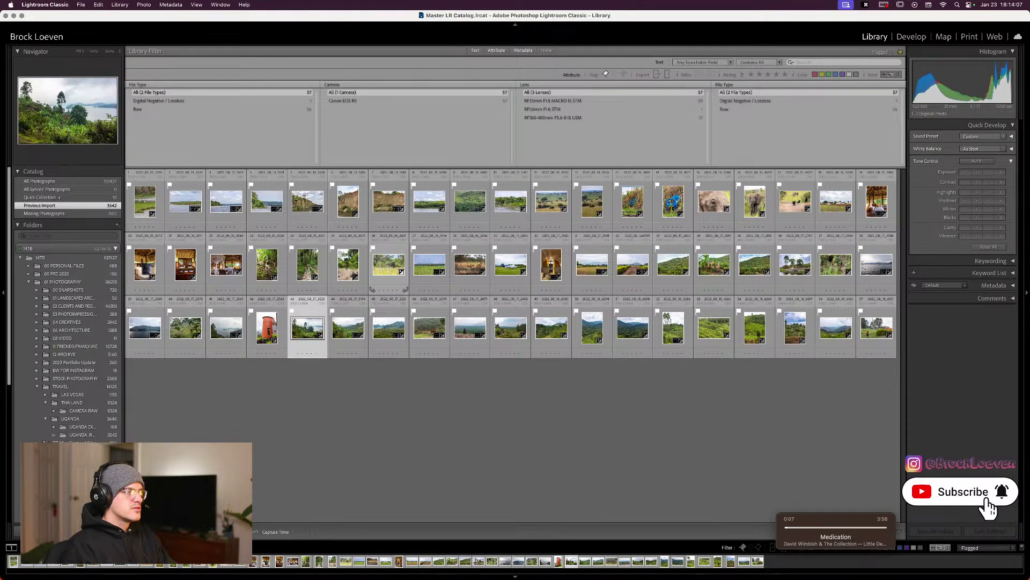
Inspect the elephant photo 2022_08_16_3621.CR3 up close in single-image view and return to the grid.
key(Right)
key(Right)
key(Up)
key(e)
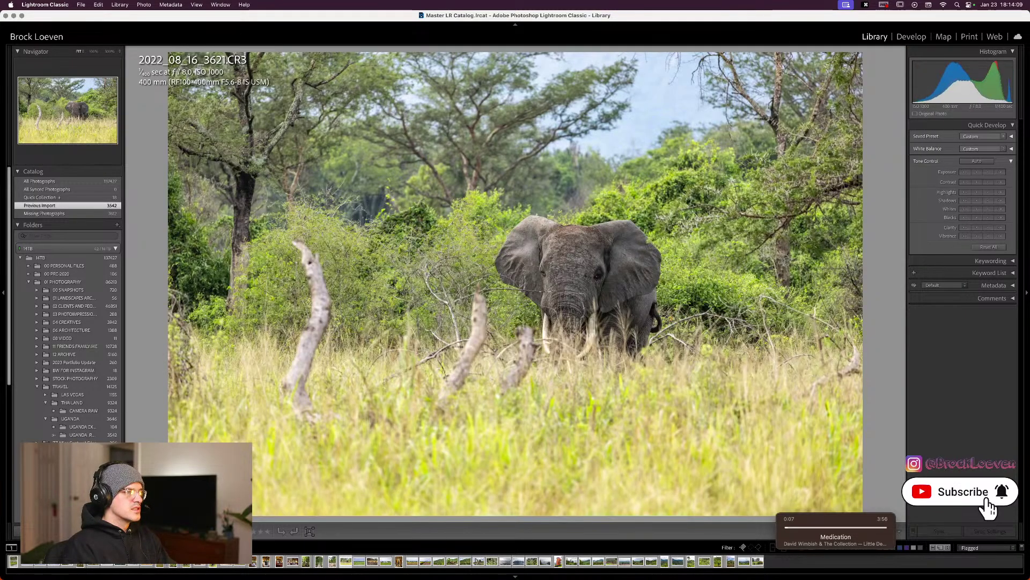
key(z)
key(z)
key(g)
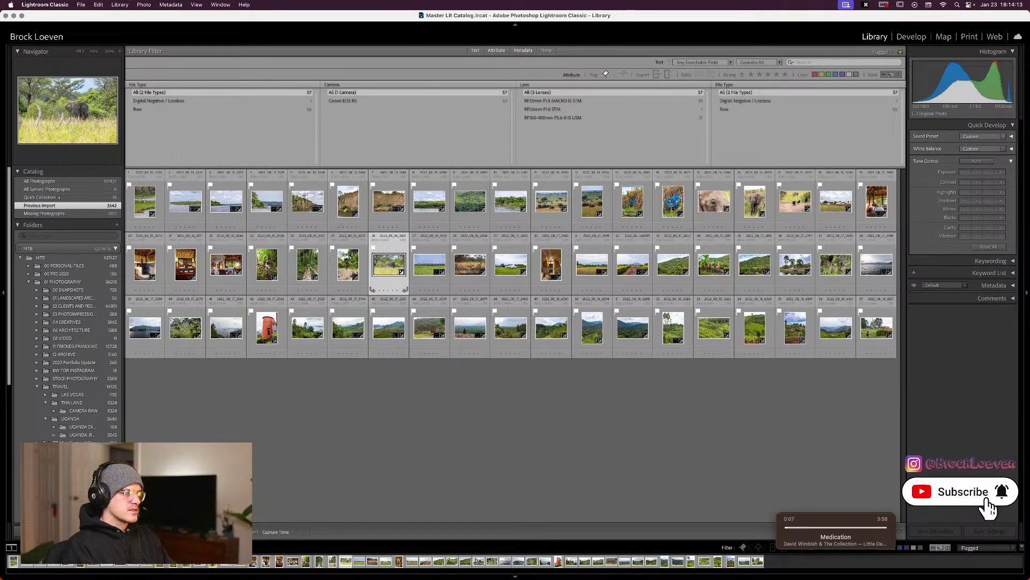
Select all the flagged photos in the grid.
key(super+a)
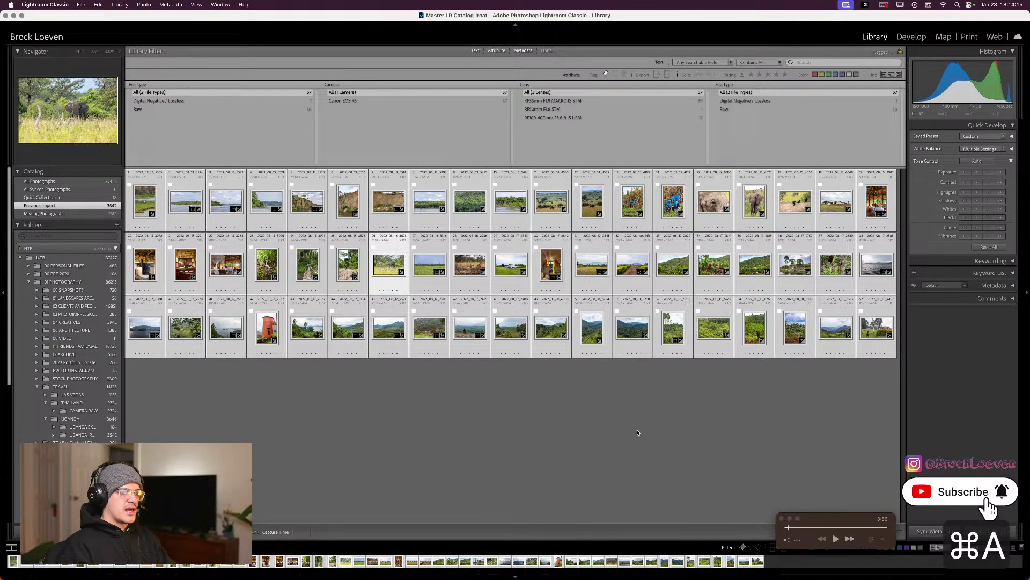
click(131, 3)
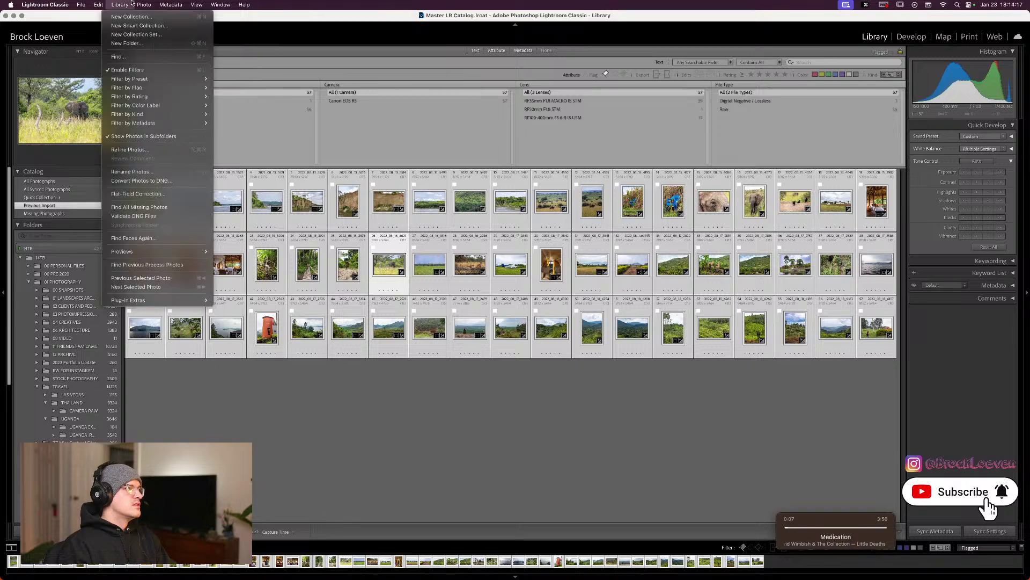
click(131, 3)
Open a new Chrome window, enlarge it and view the pixify.io home page down to its product options.
mouse_move(406, 577)
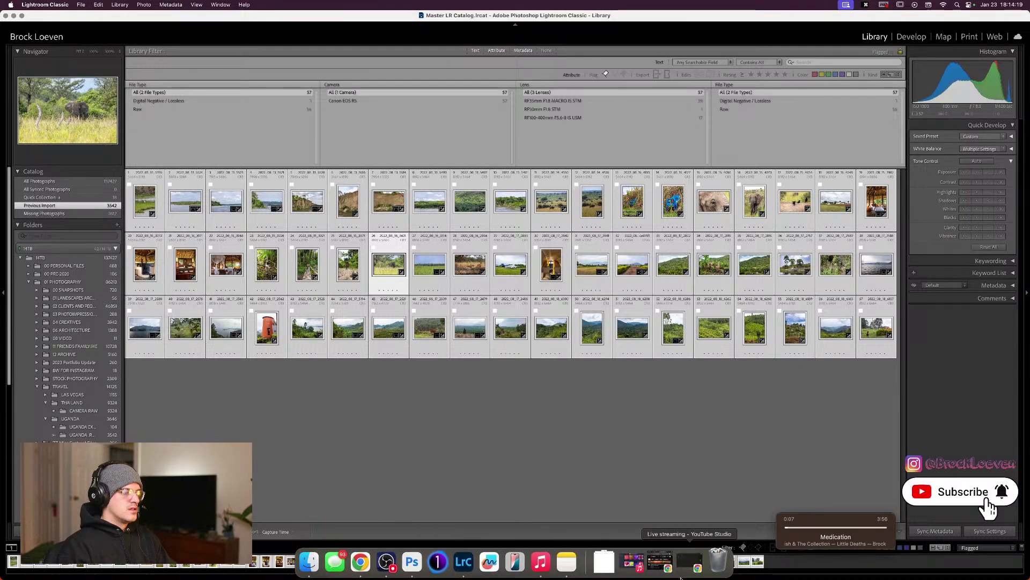
right_click(360, 560)
click(388, 476)
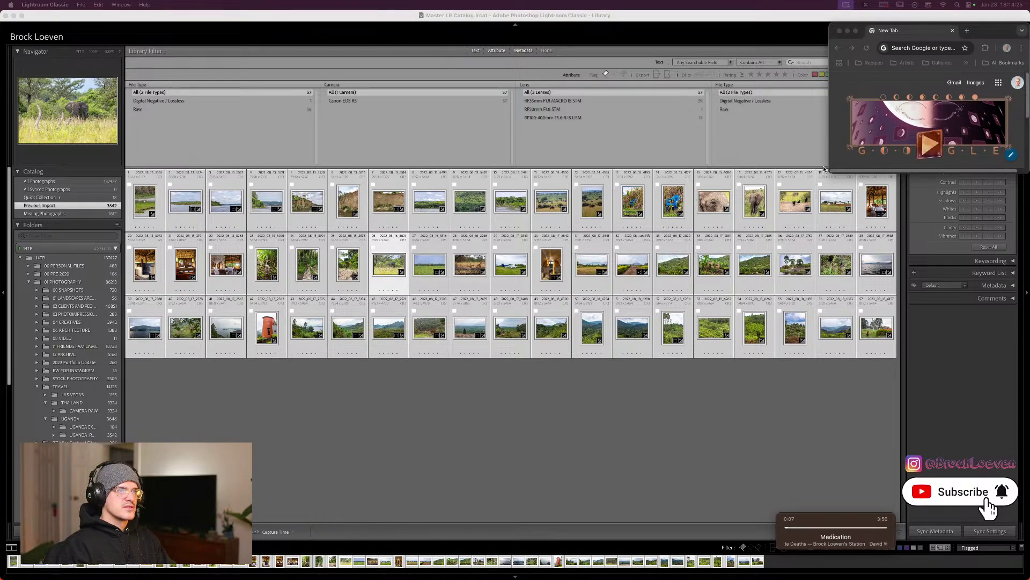
drag(832, 173, 1, 475)
text(pixify.io)
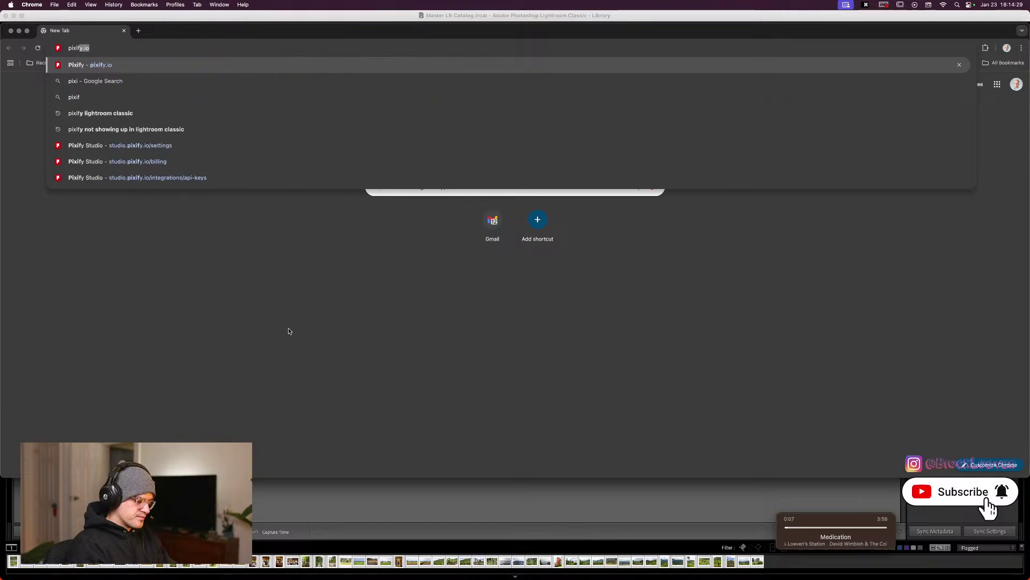
key(Return)
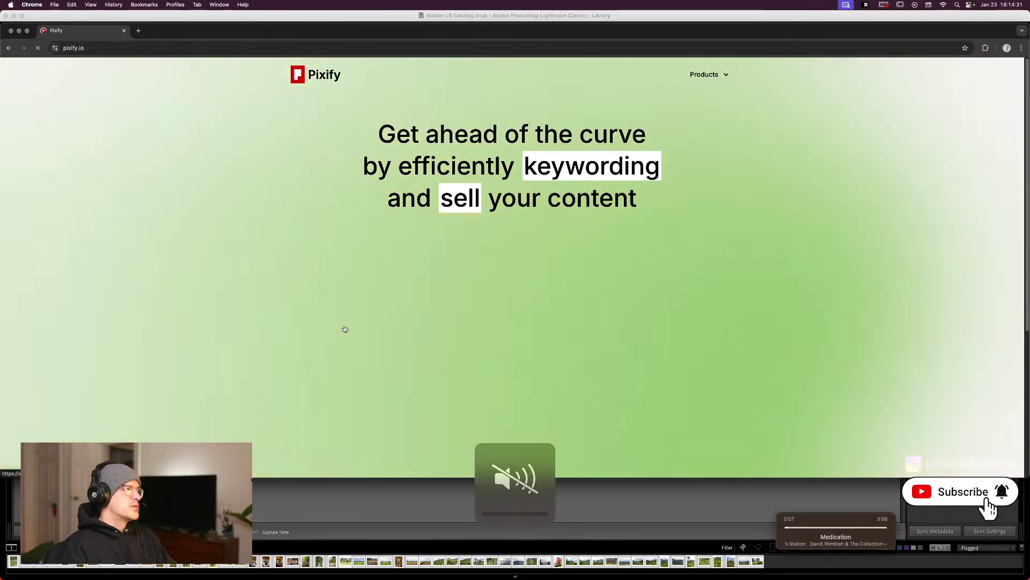
scroll(623, 241, down, 3)
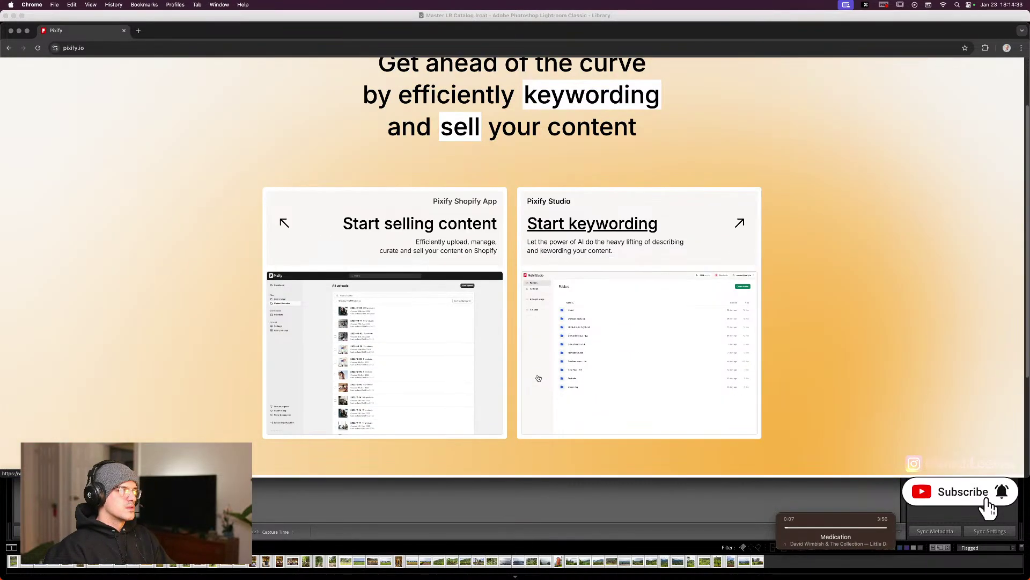
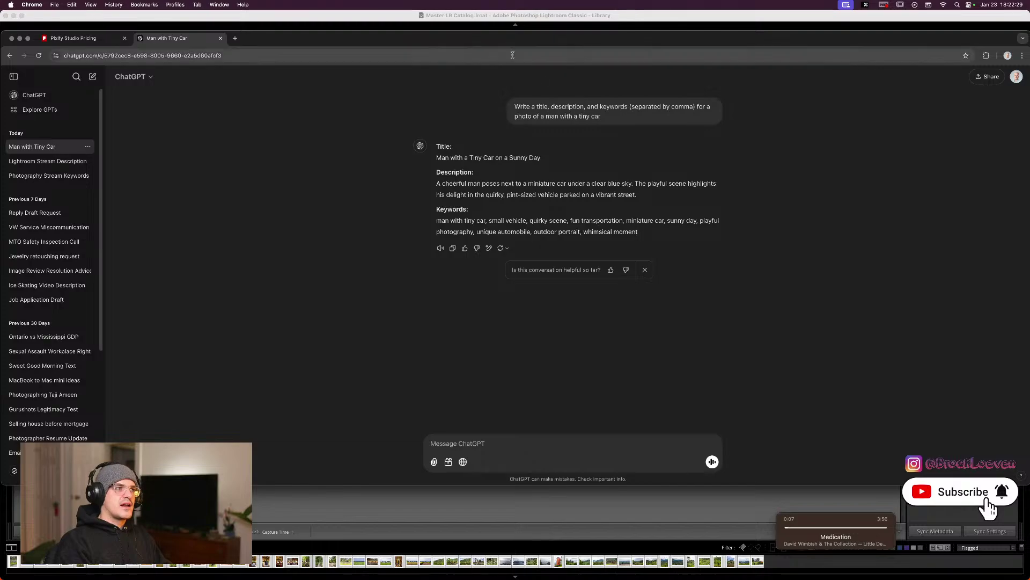
Switch back to Lightroom Classic and launch the Pixify Generate plug-in for the selected photos.
drag(509, 40, 508, 48)
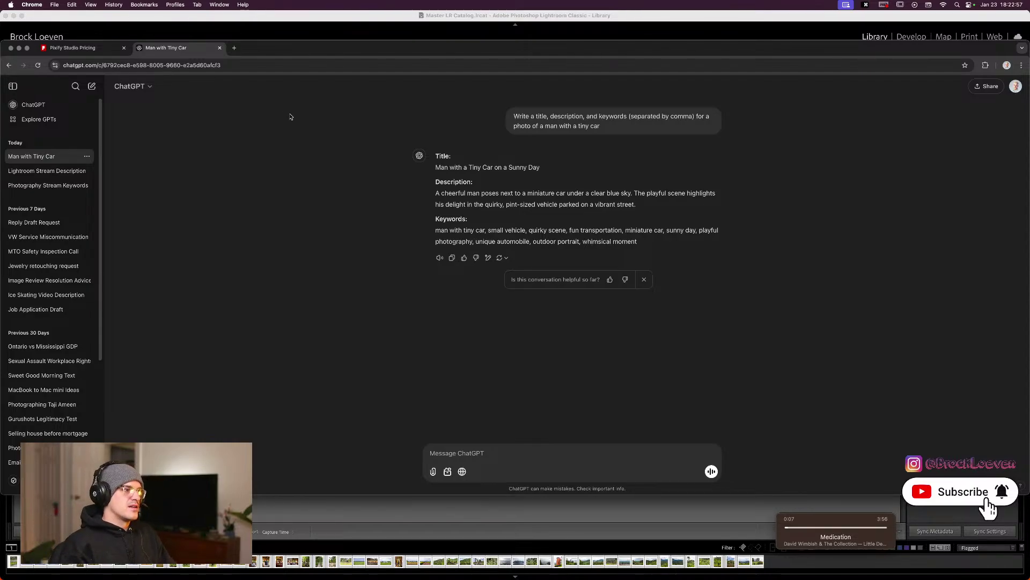
click(100, 26)
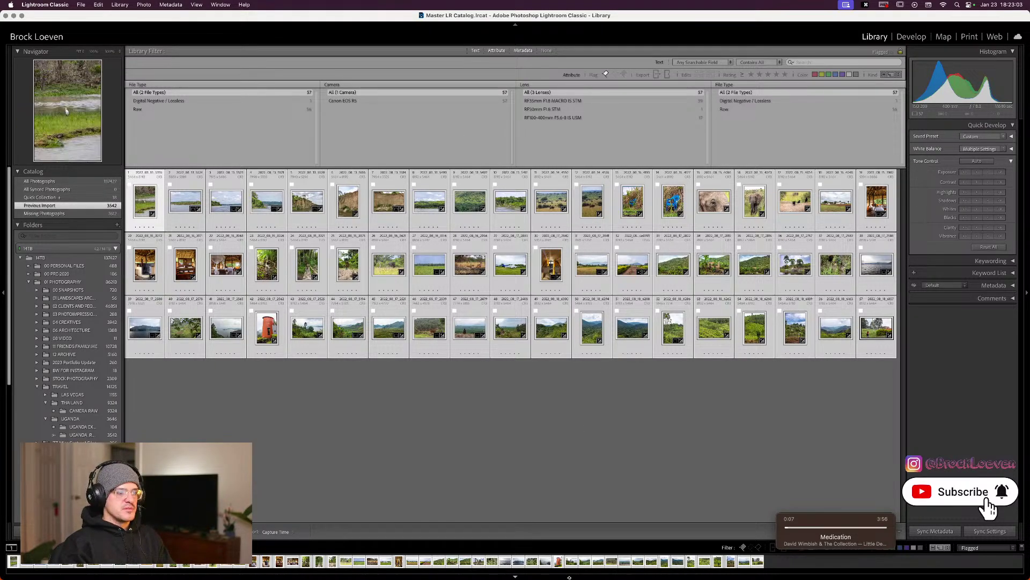
mouse_move(672, 574)
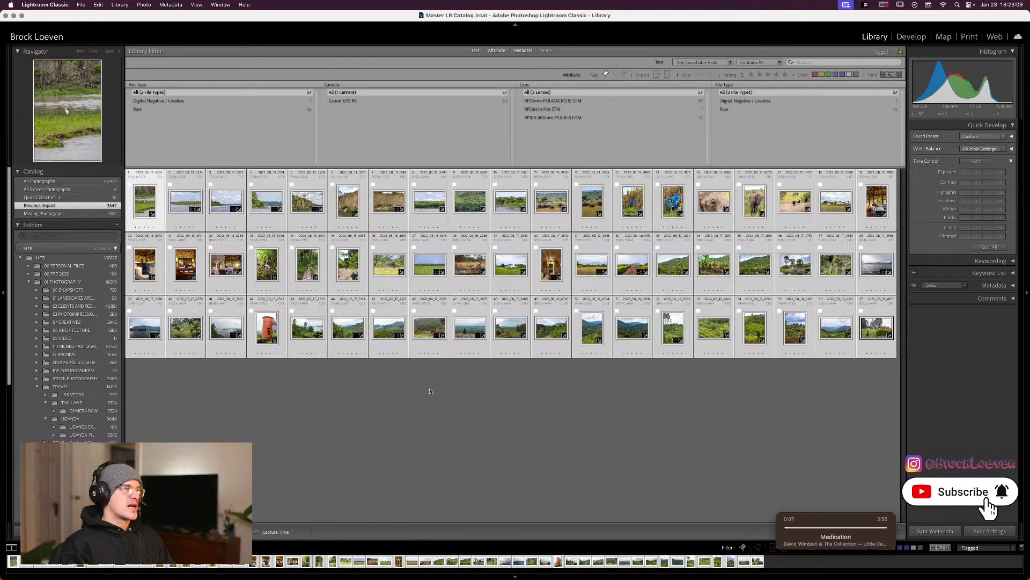
mouse_move(477, 574)
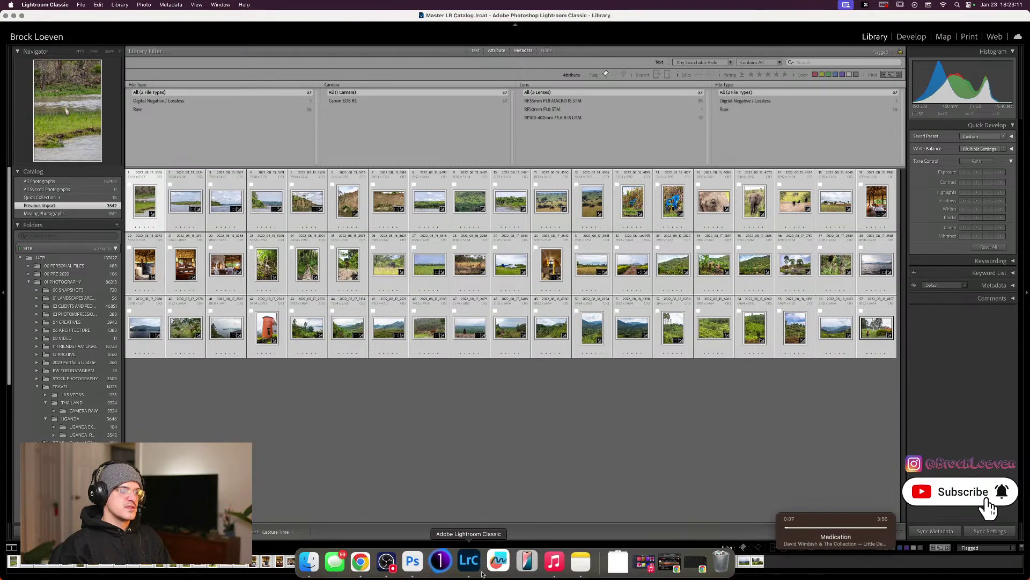
click(119, 4)
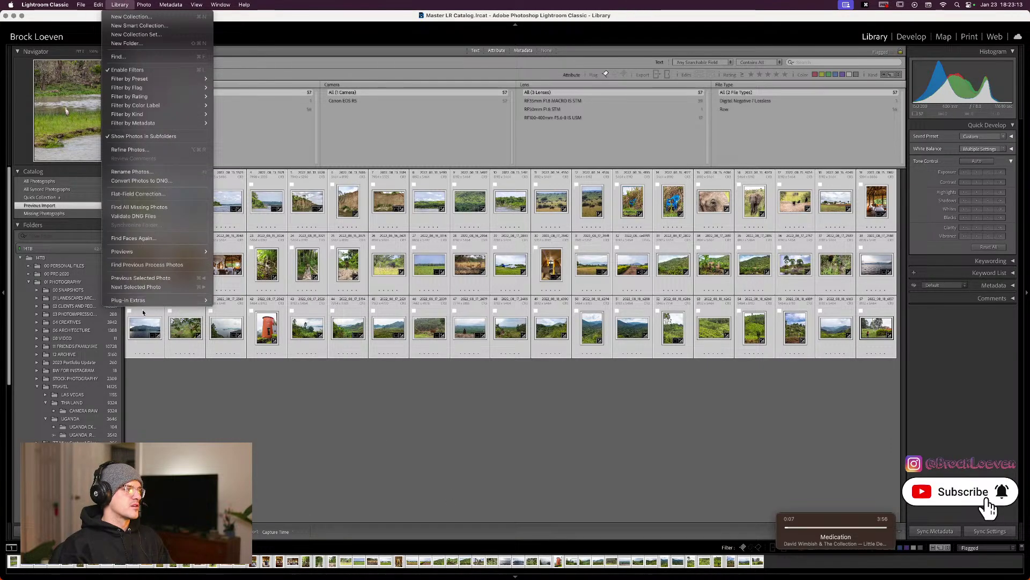
mouse_move(146, 301)
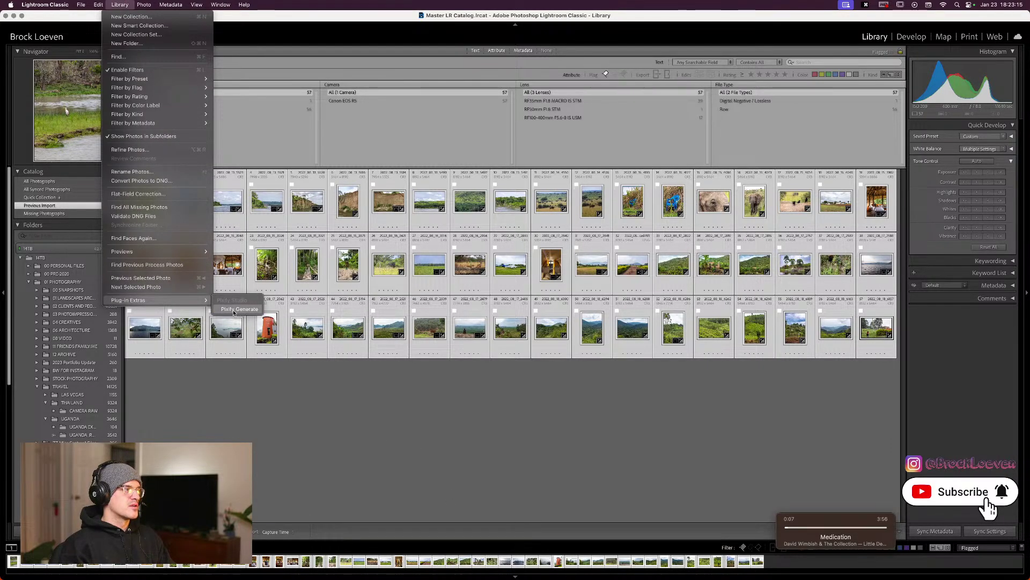
click(234, 311)
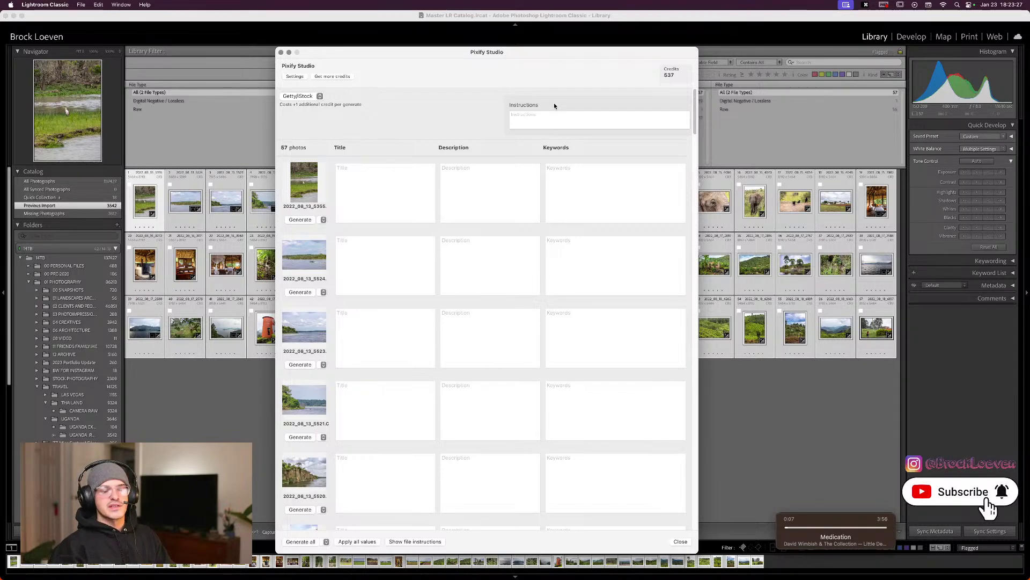
Look through the whole photo list in the Pixify Studio window and return to its beginning.
scroll(368, 443, down, 15)
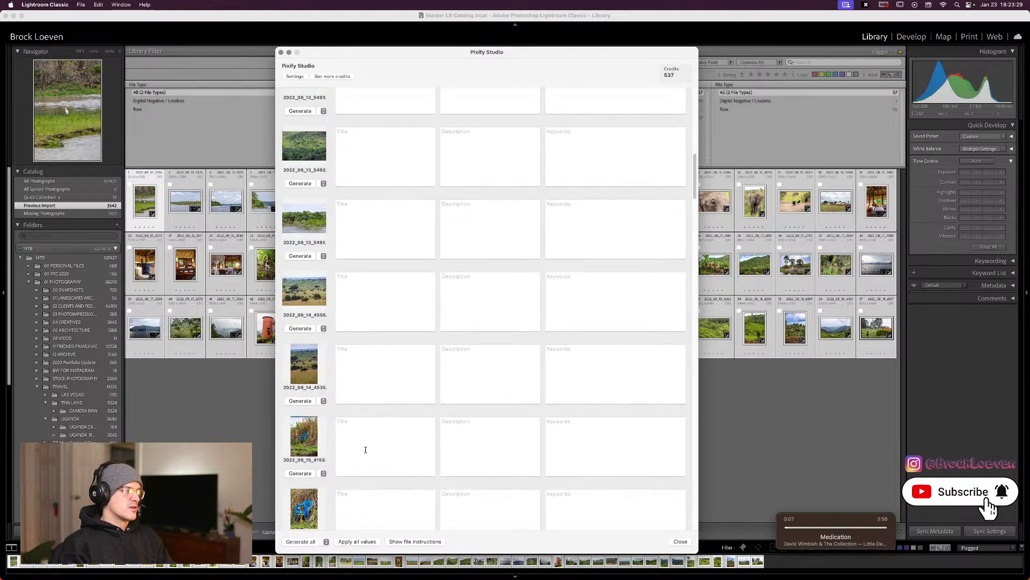
scroll(367, 454, down, 15)
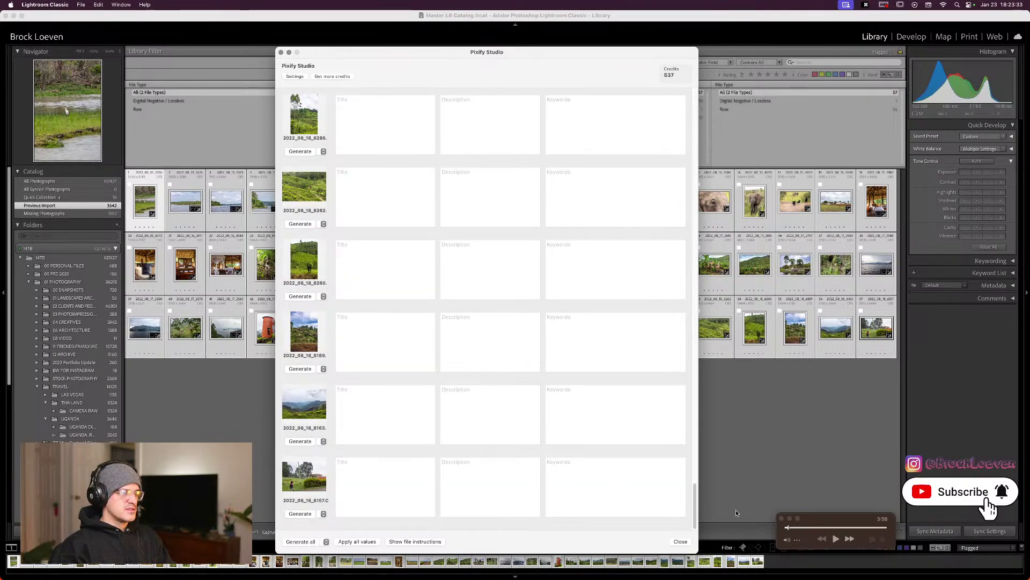
drag(695, 500, 692, 107)
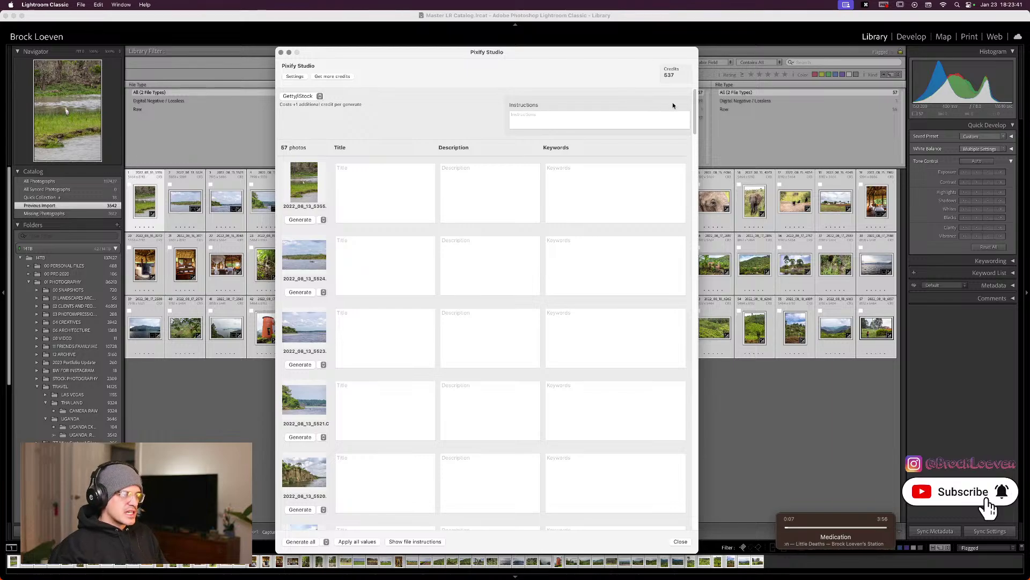
Show the file instructions for the listed photos and look over the per-photo instruction fields.
mouse_move(694, 108)
mouse_down()
mouse_move(695, 316)
mouse_move(695, 102)
mouse_up()
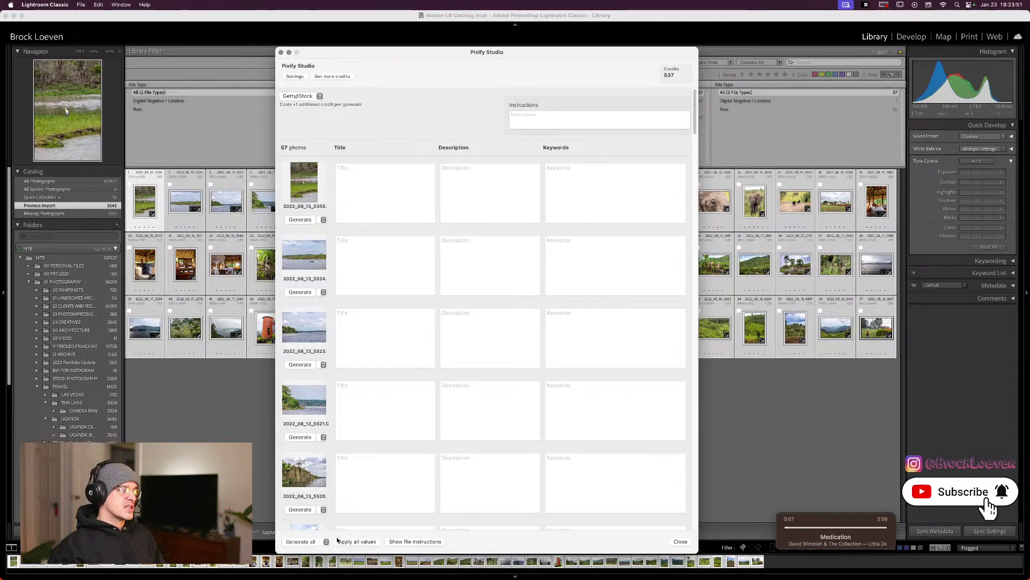
click(436, 542)
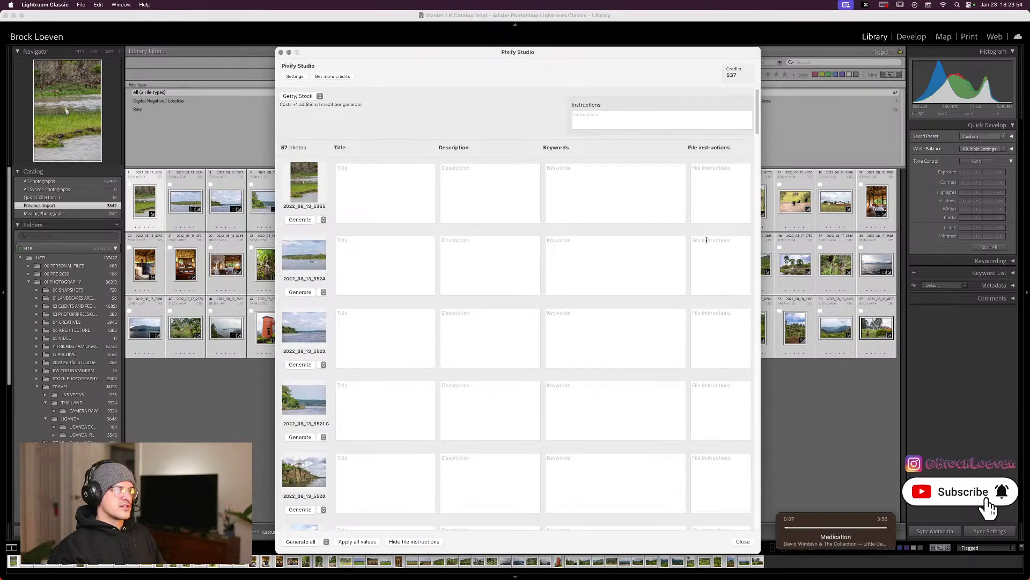
click(710, 188)
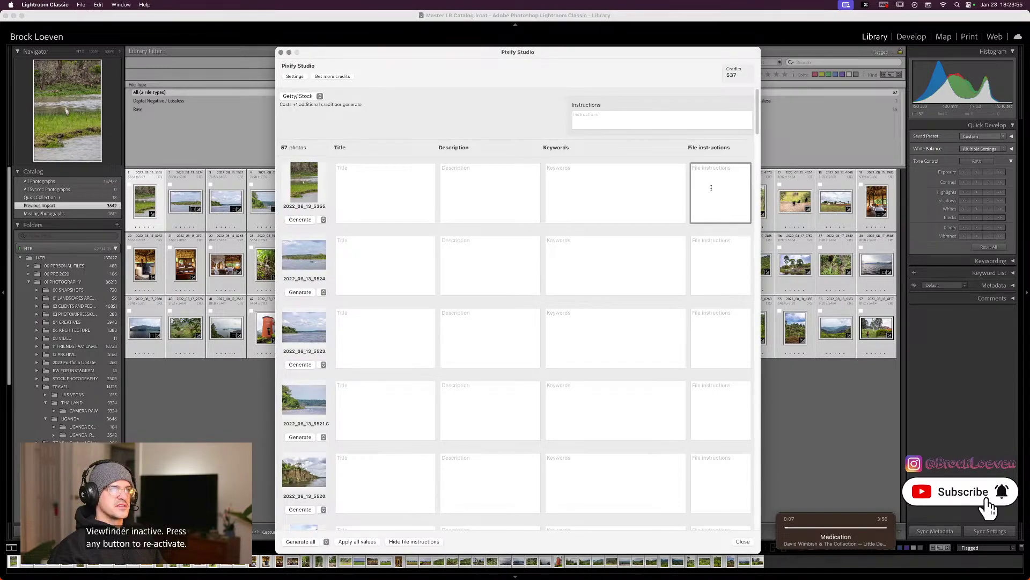
click(731, 256)
click(717, 337)
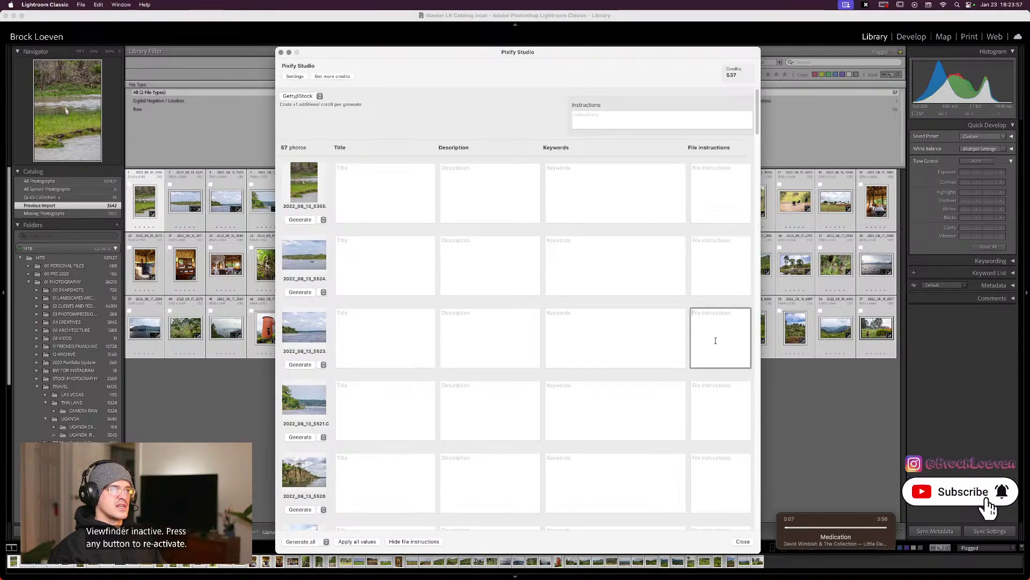
click(706, 404)
scroll(709, 448, down, 2)
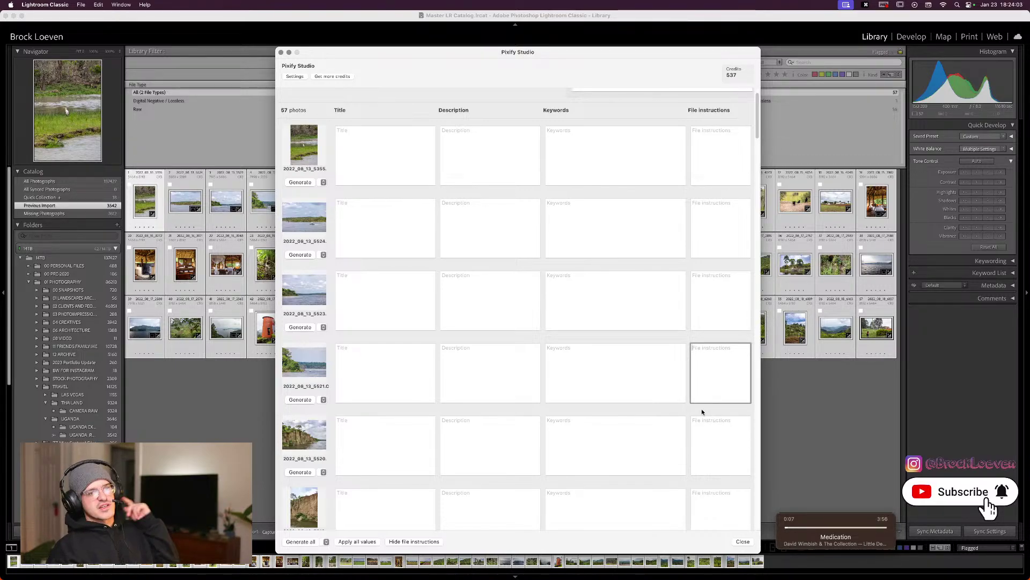
scroll(583, 421, down, 5)
scroll(570, 430, up, 6)
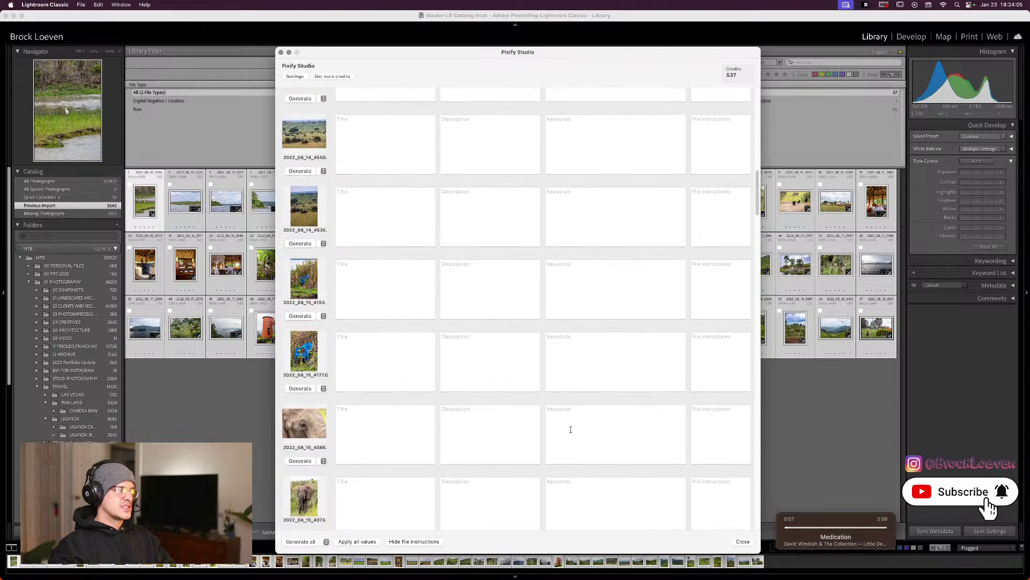
Enter the general instructions for all photos as "All photos taken in Uganda during the summer of 2022.".
click(600, 118)
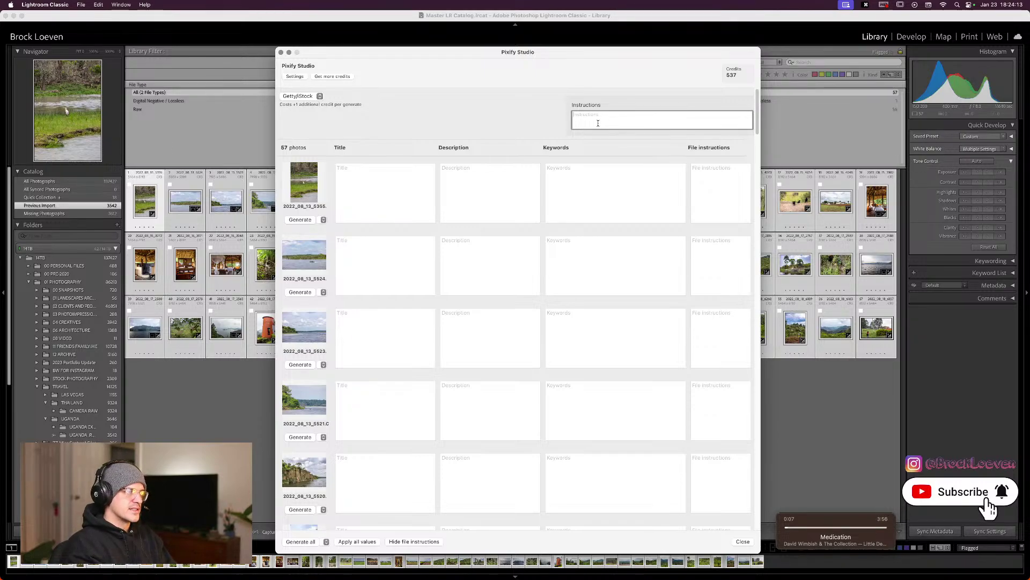
text(a;)
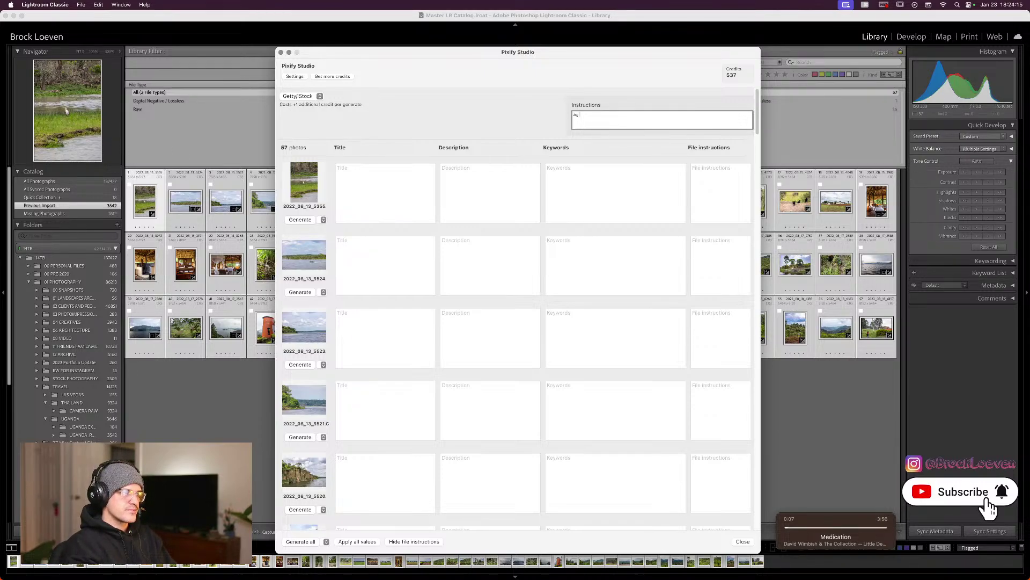
text(A)
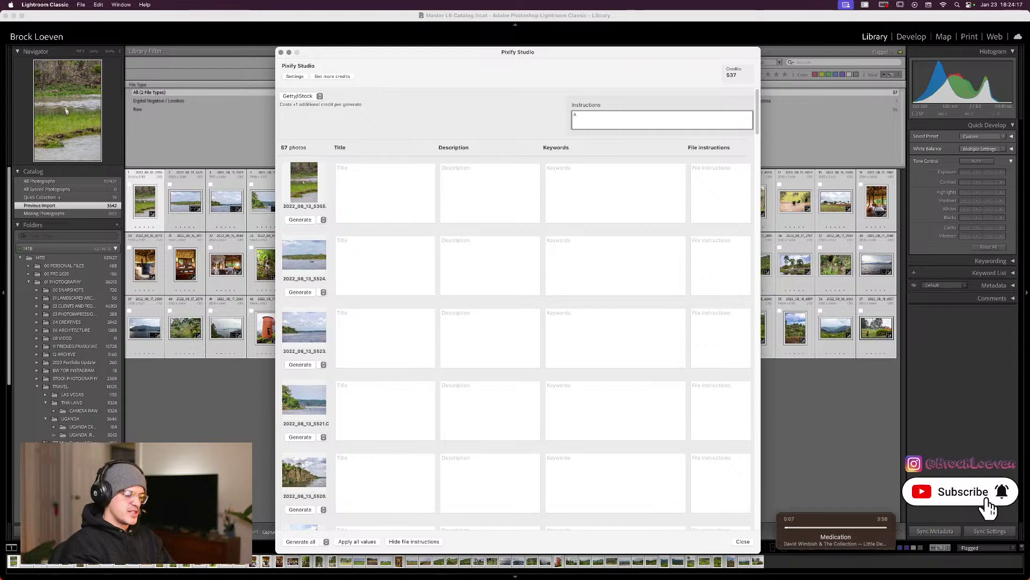
text(ll)
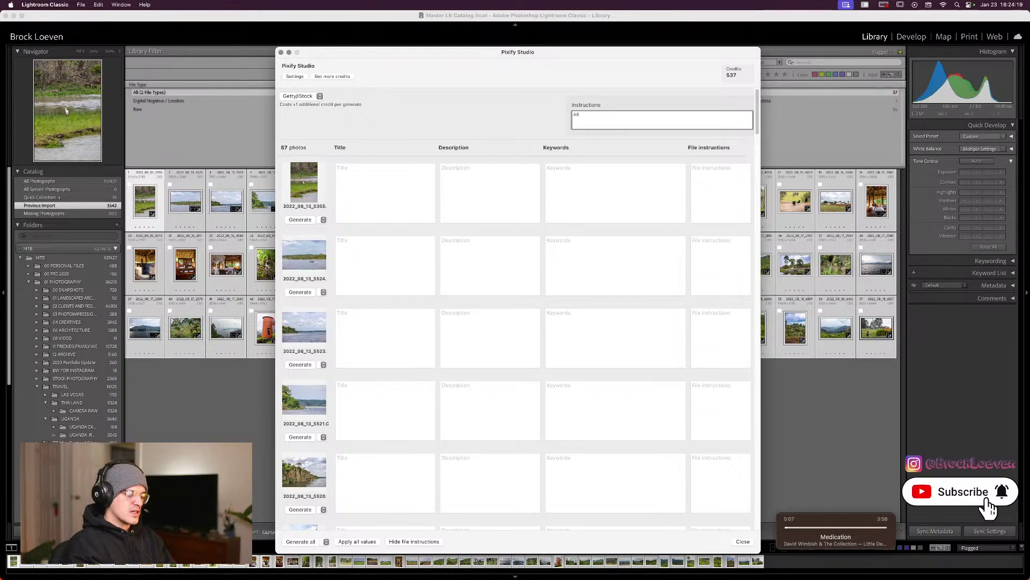
text( photos takne in)
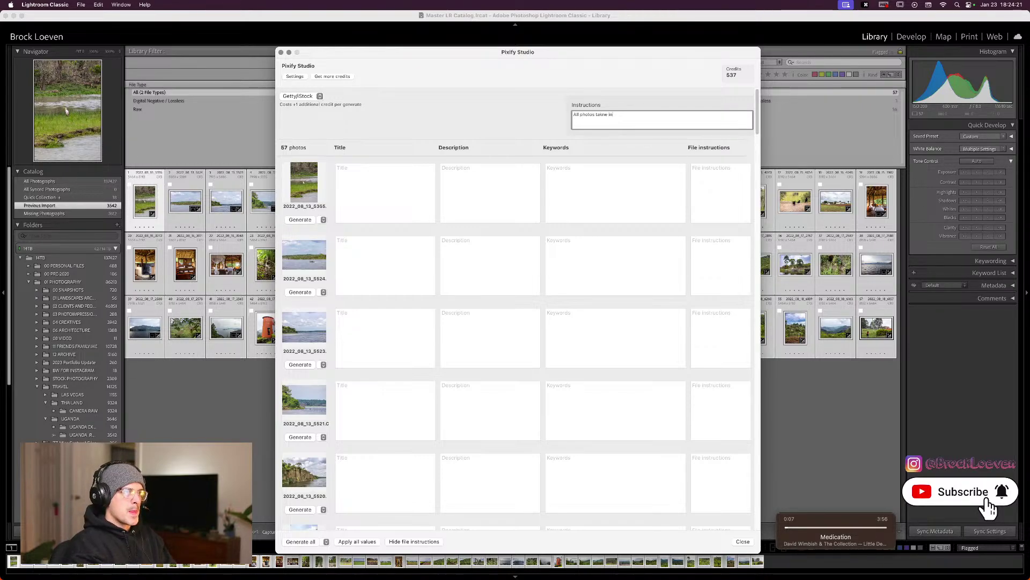
key(BackSpace)
key(BackSpace)
key(BackSpace)
key(BackSpace)
key(BackSpace)
text(en in Uganda)
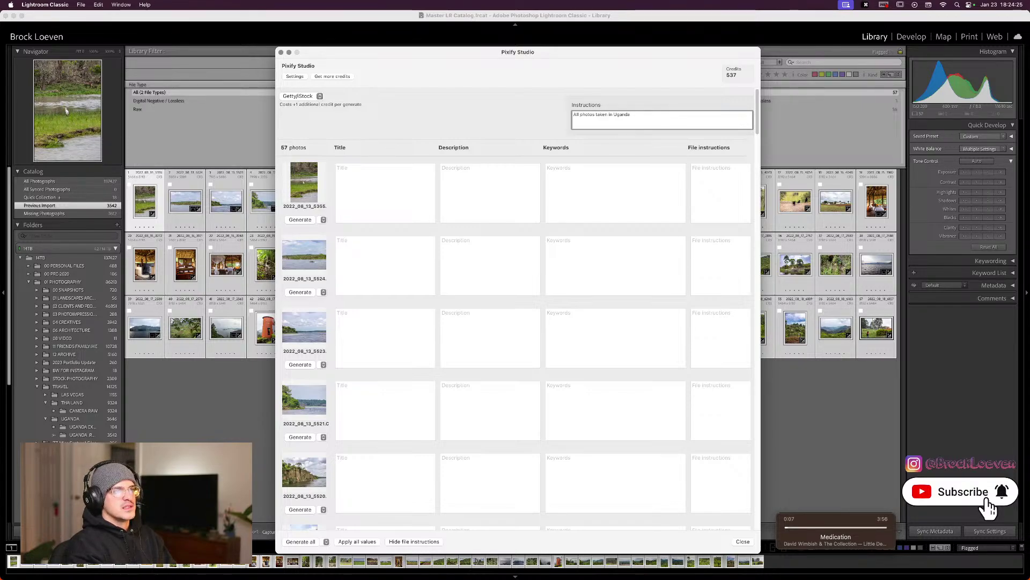
text(uring the )
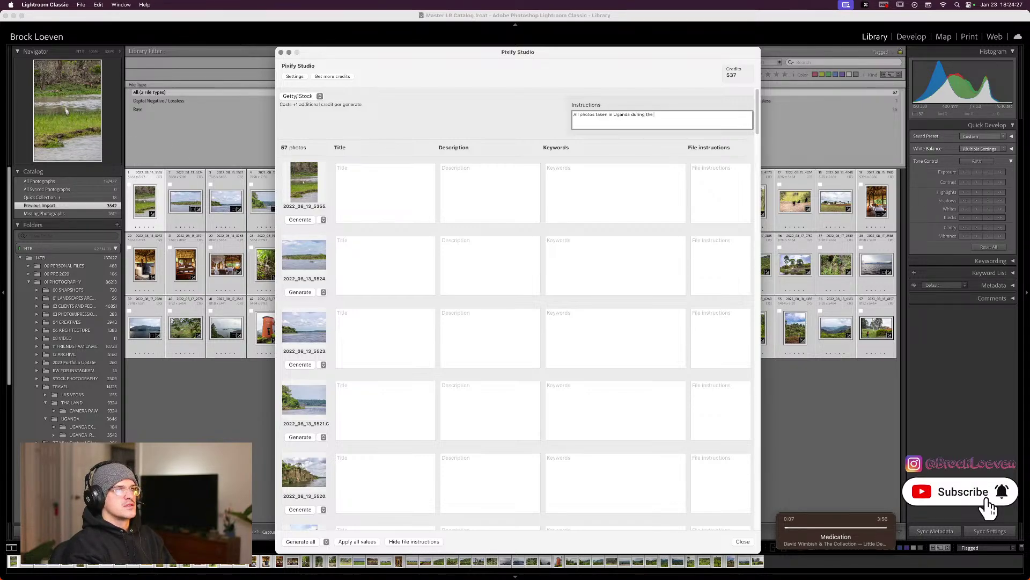
text(summer of 2022.)
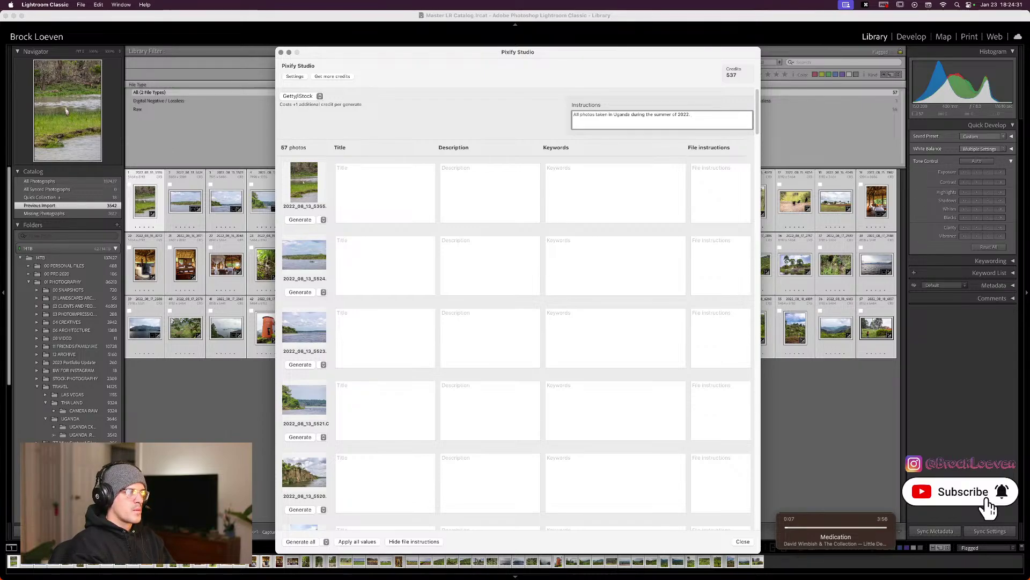
Extend the sentence in the general instructions after "2022" with "at various locations.".
key(BackSpace)
key(BackSpace)
text(at vario)
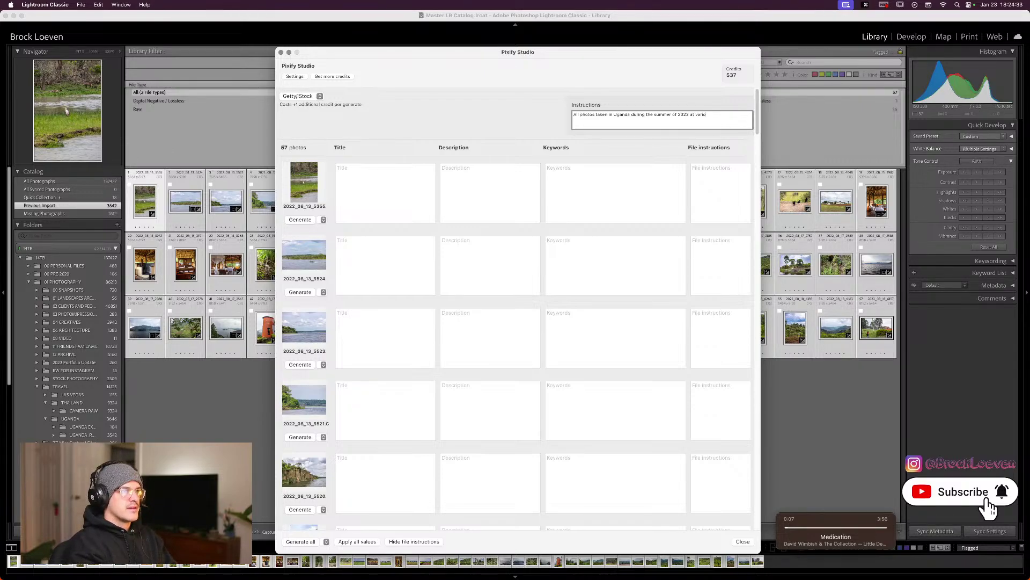
text(us locatio)
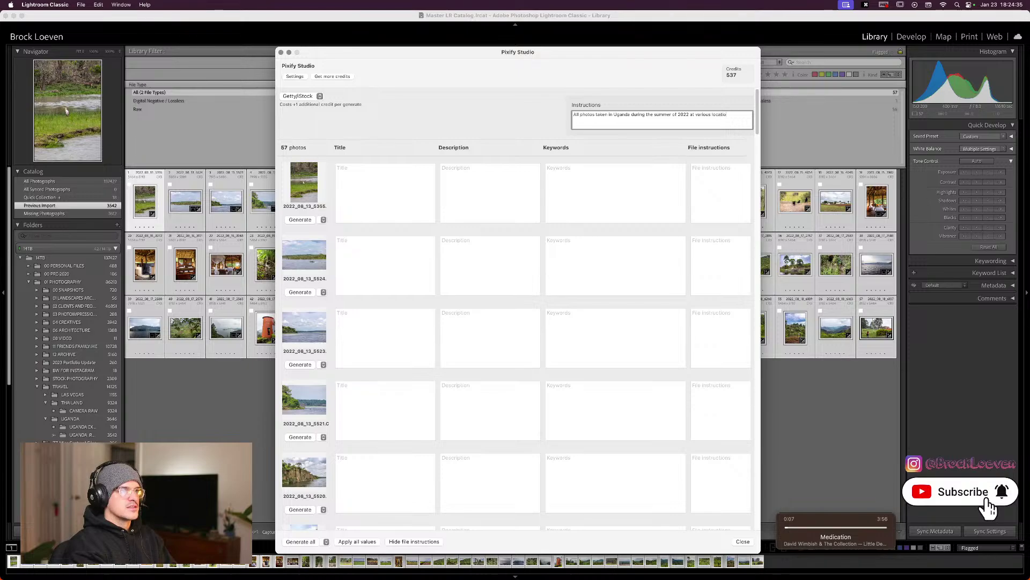
text(ns.)
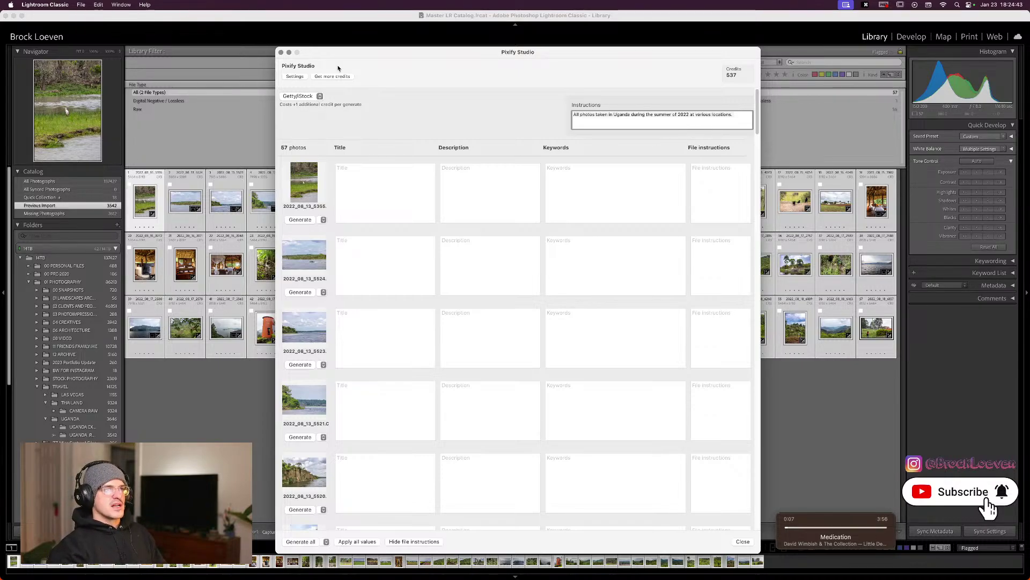
click(518, 112)
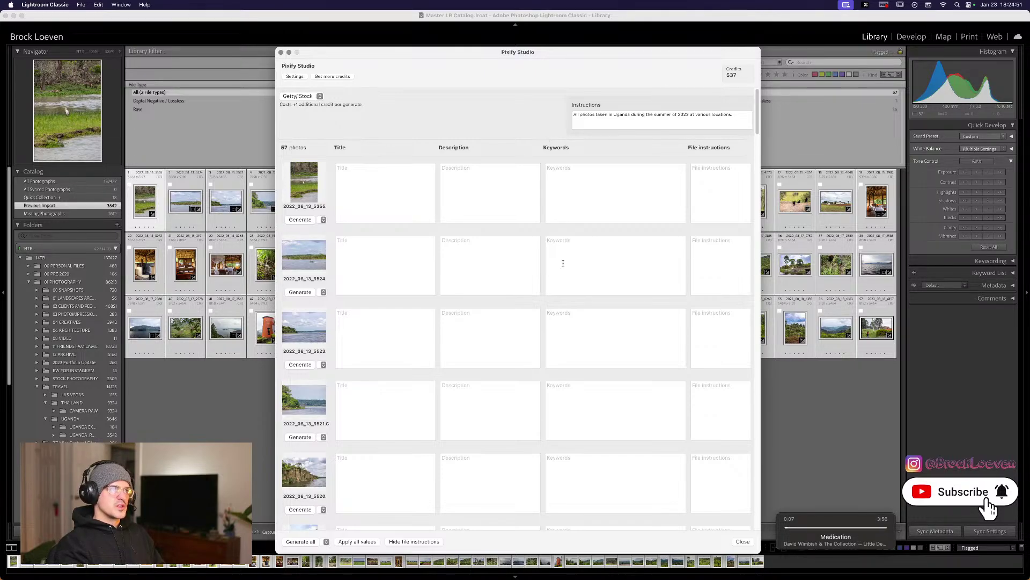
Look through the photo list again to check which subjects and people the pictures show, and return to its beginning.
scroll(679, 349, down, 15)
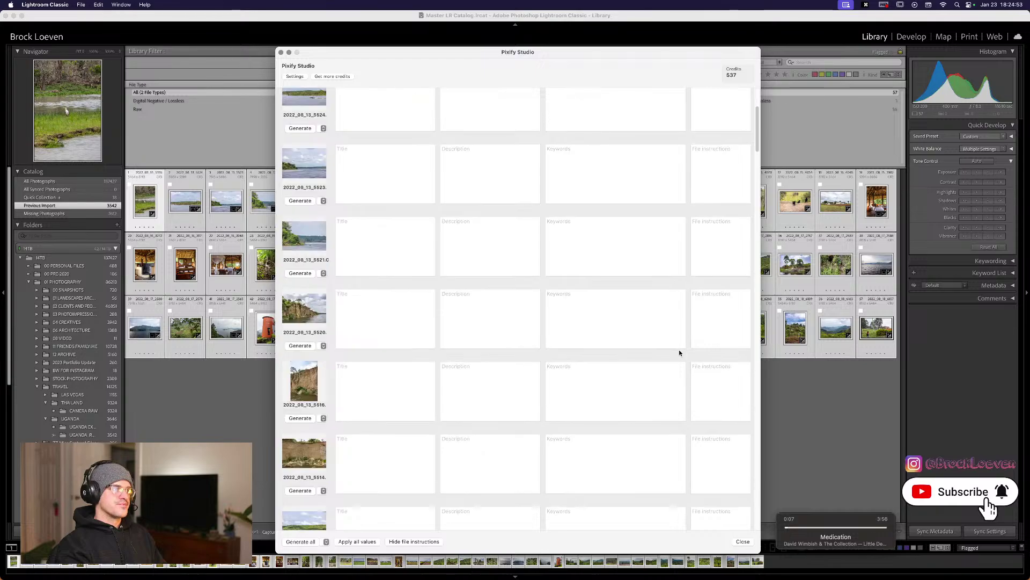
scroll(680, 349, up, 15)
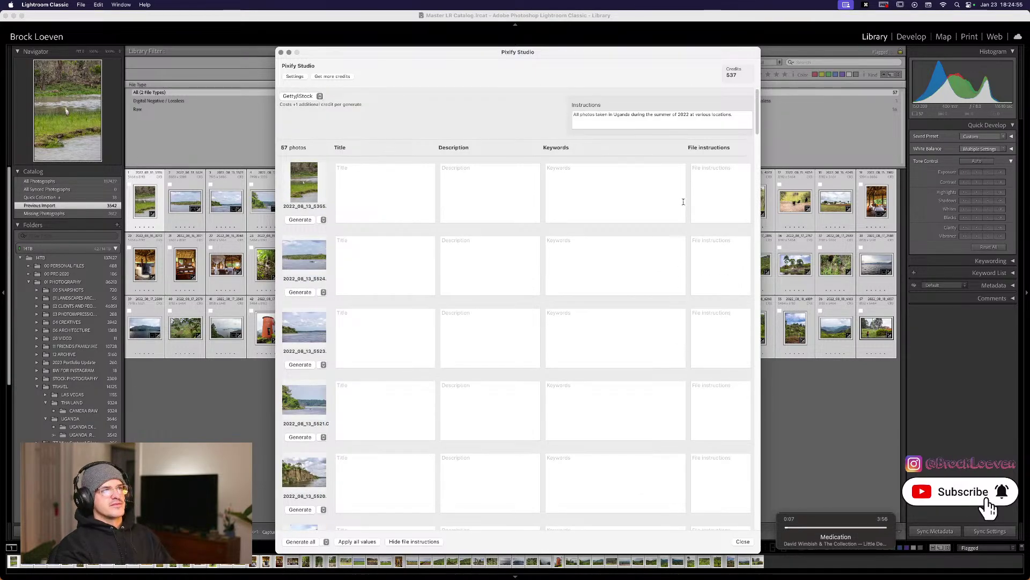
scroll(605, 395, down, 10)
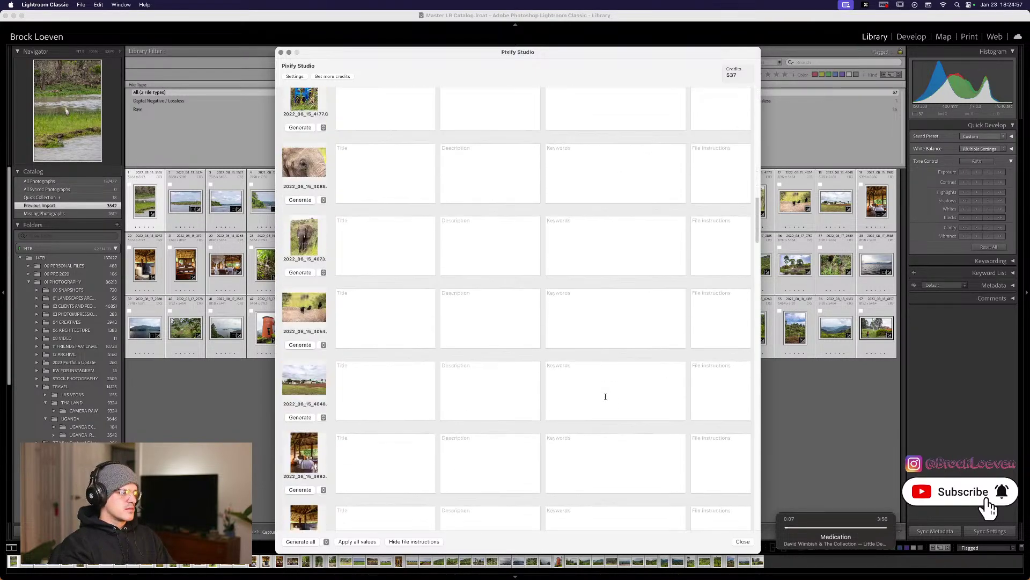
scroll(599, 398, down, 10)
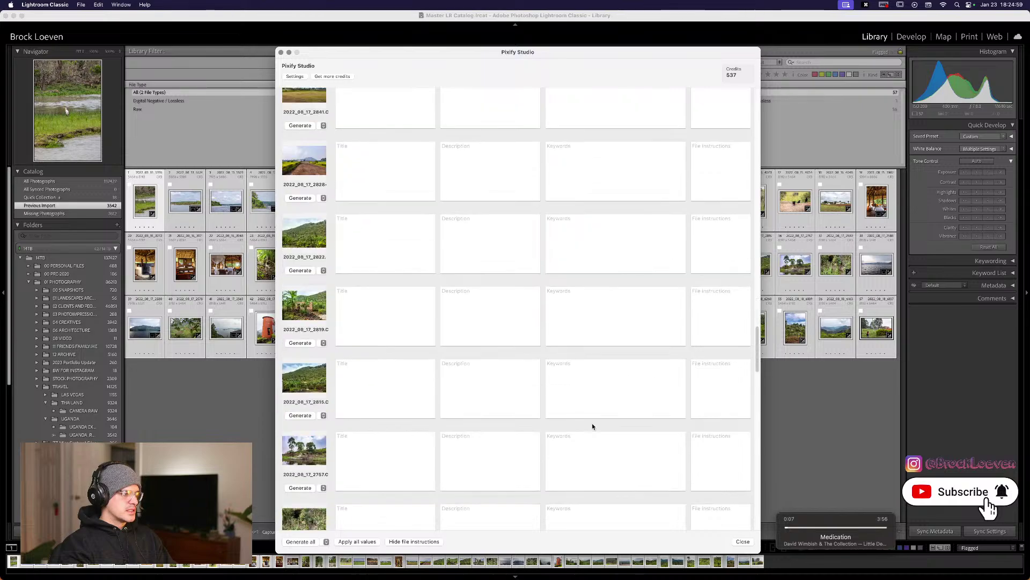
scroll(592, 424, down, 8)
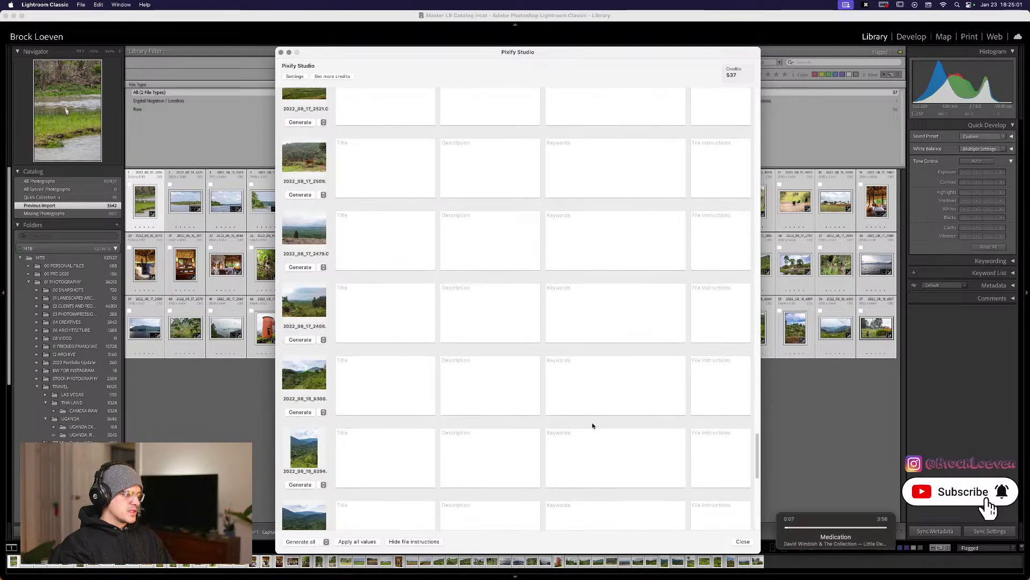
scroll(448, 466, down, 3)
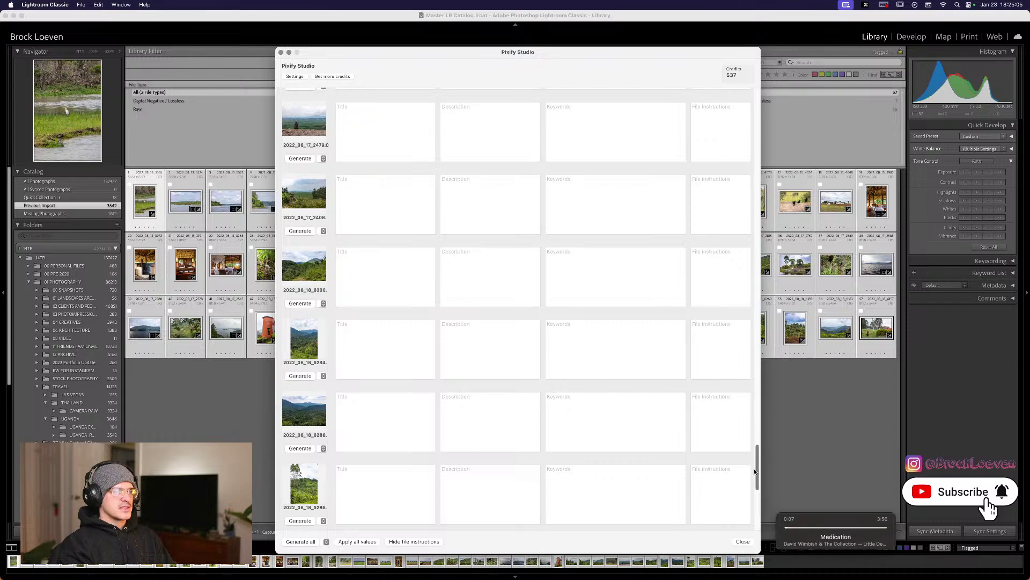
scroll(432, 335, up, 3)
scroll(643, 415, up, 5)
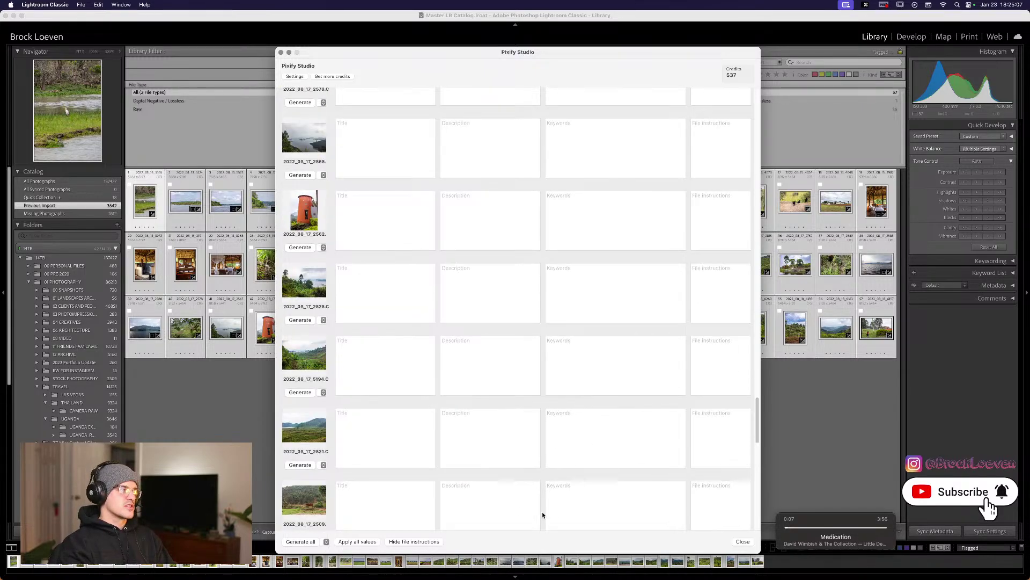
scroll(543, 510, up, 15)
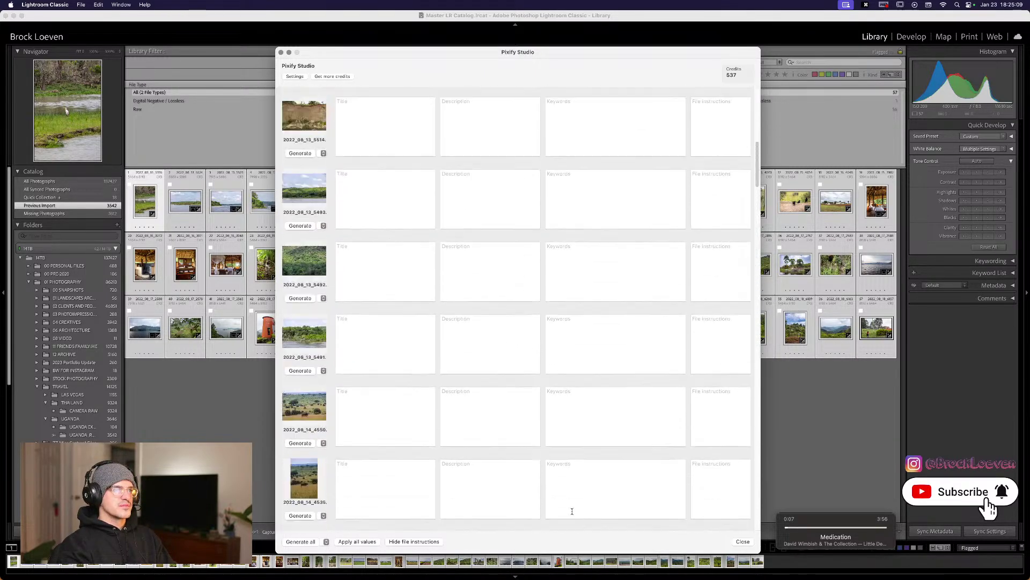
scroll(572, 511, up, 5)
Add a second sentence to the general instructions, starting "All people depicted will be removed in".
key(super+z)
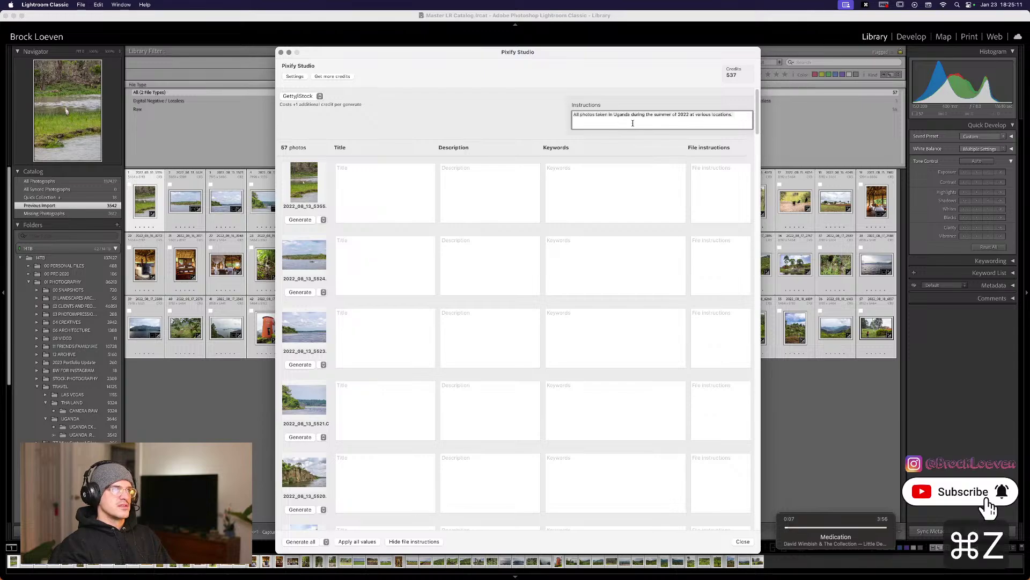
click(738, 117)
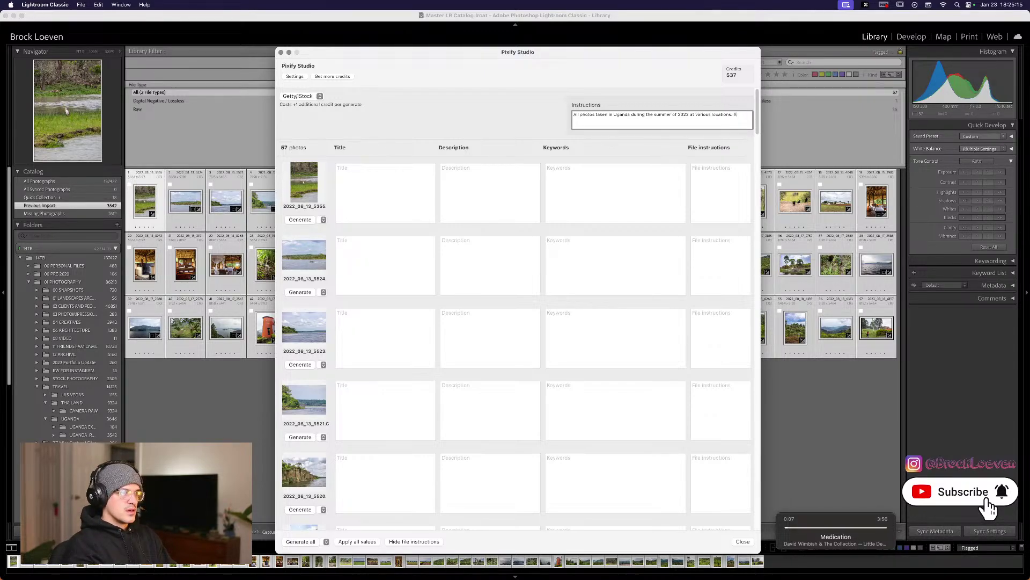
text(people will)
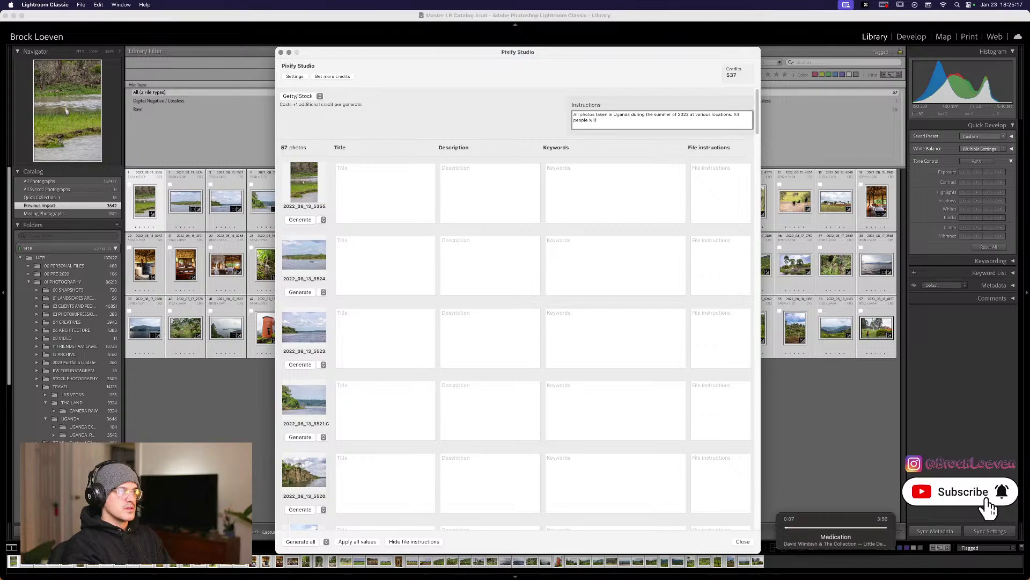
key(BackSpace)
key(BackSpace)
key(BackSpace)
key(BackSpace)
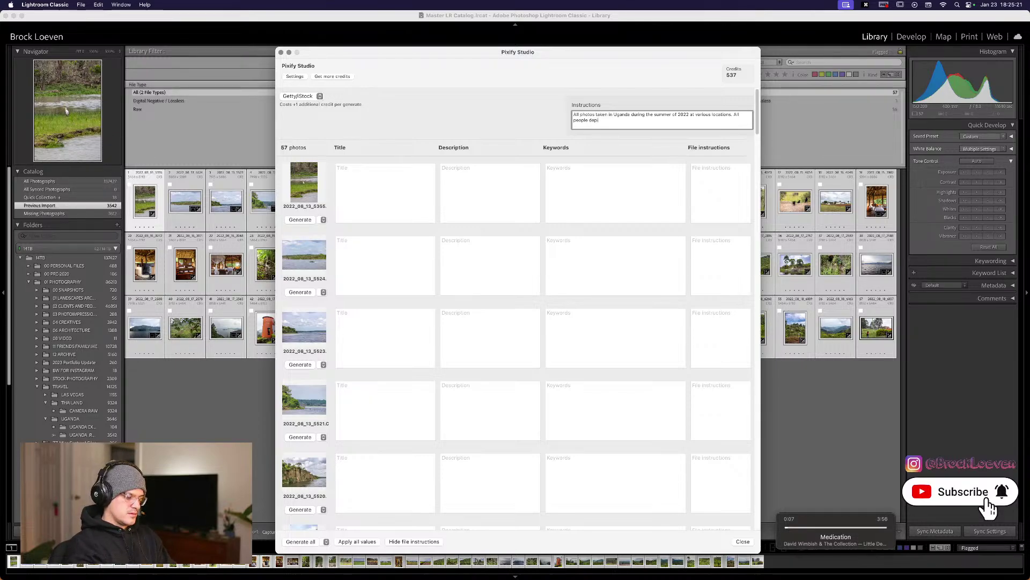
text(depicted will n)
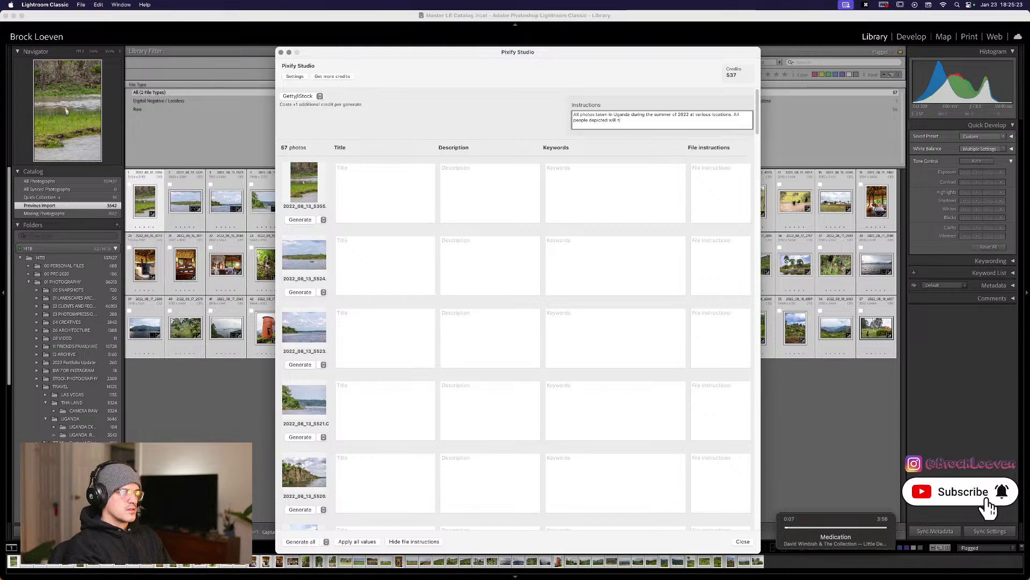
key(BackSpace)
text(be removed in p)
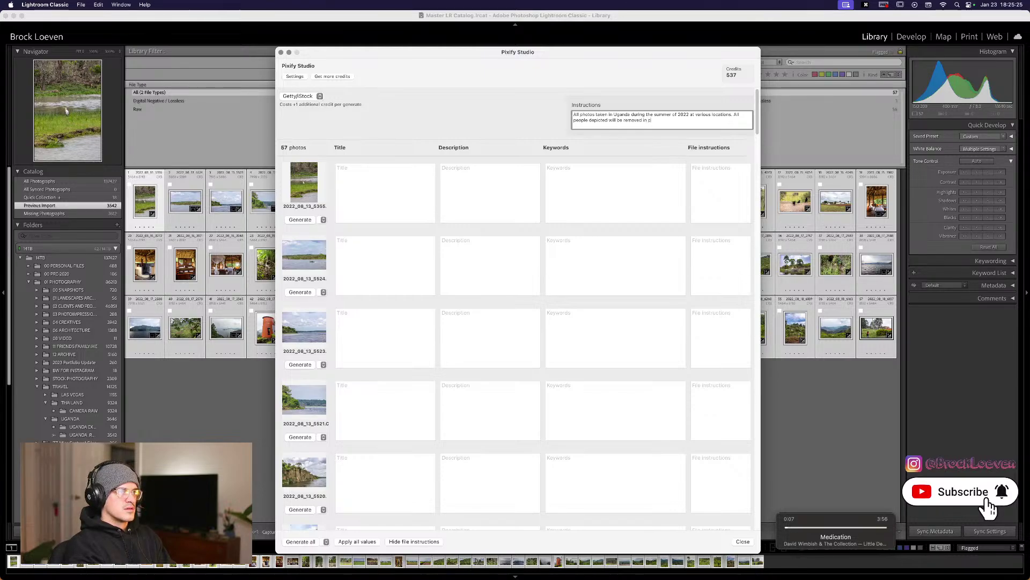
Finish the shared instructions with people being removed in photoshop, adding "DO NOT mention anything about people in occuring in the photos.".
text(hotoshop.)
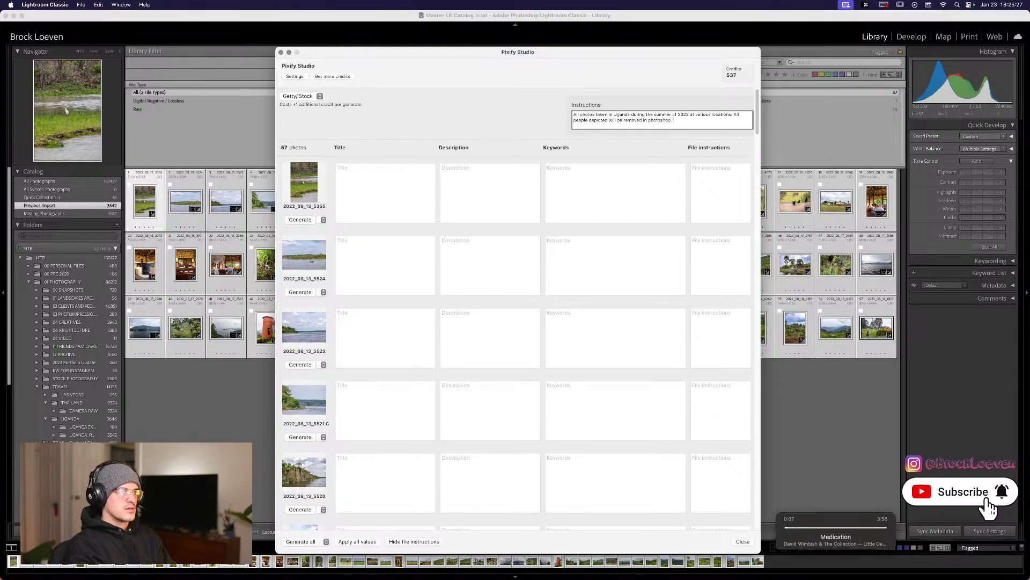
text( DO NOT mention)
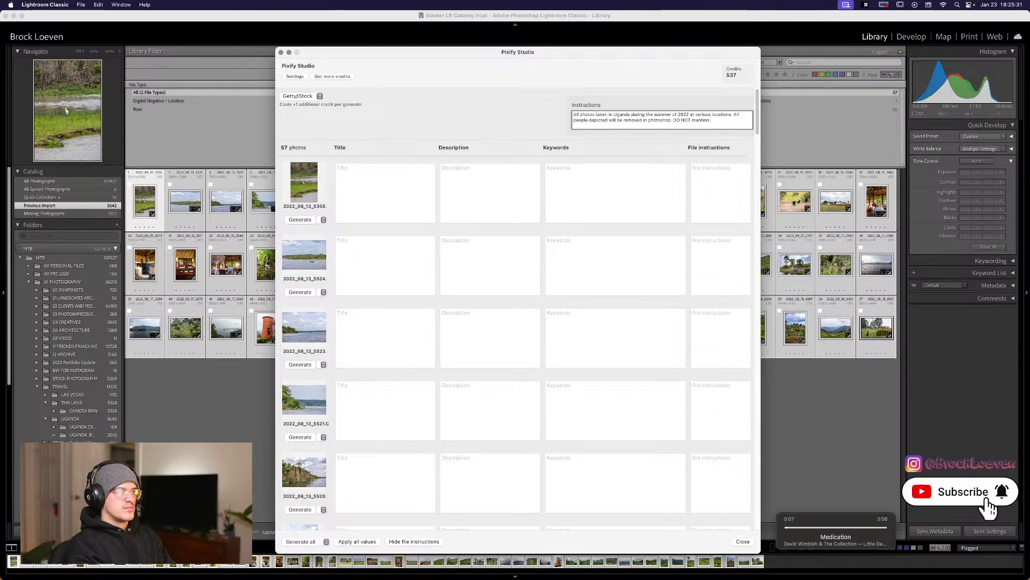
text( anything ab)
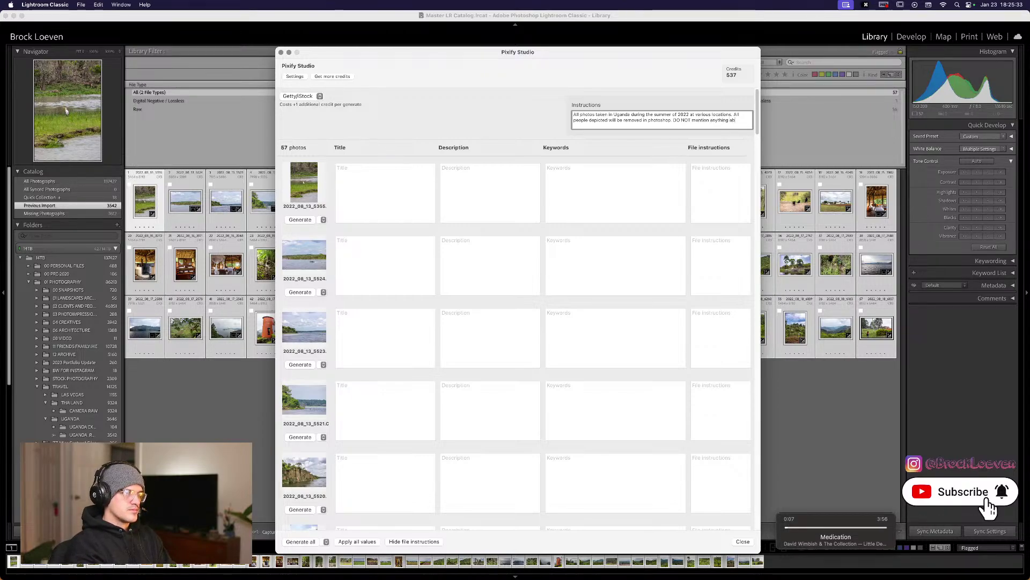
text(out people in the)
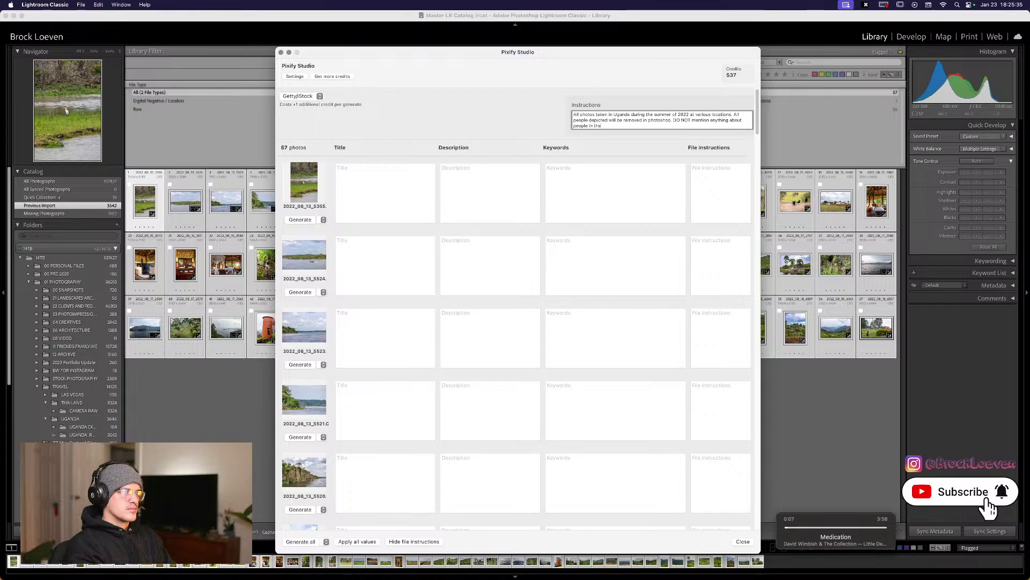
key(BackSpace)
key(BackSpace)
key(BackSpace)
text(occuring in)
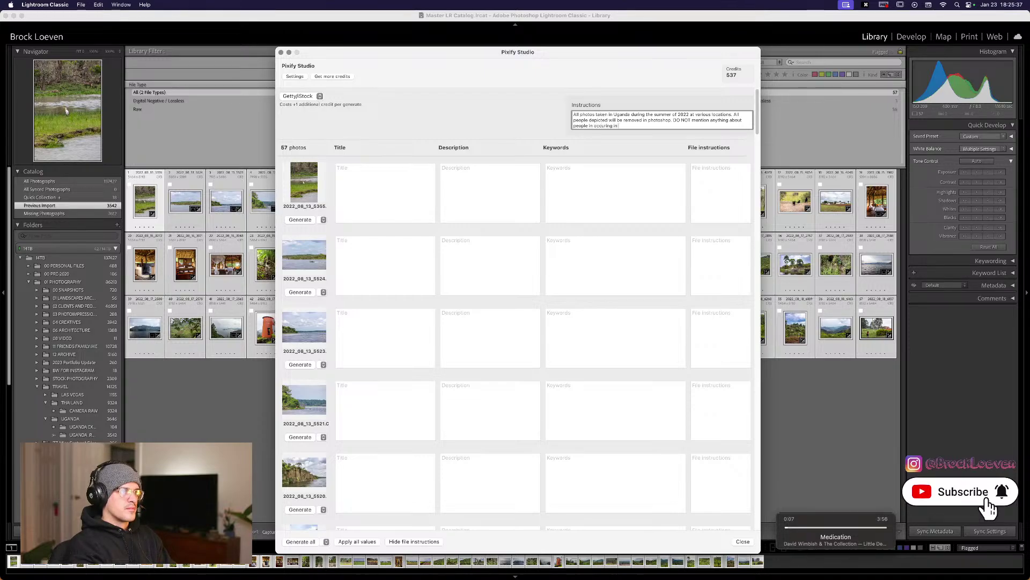
text( the photos.)
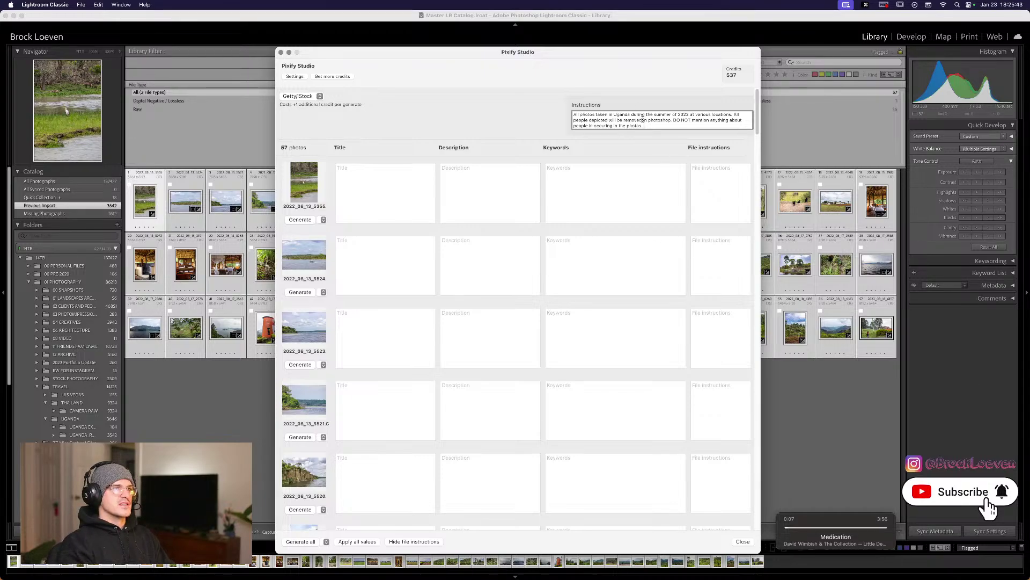
click(658, 136)
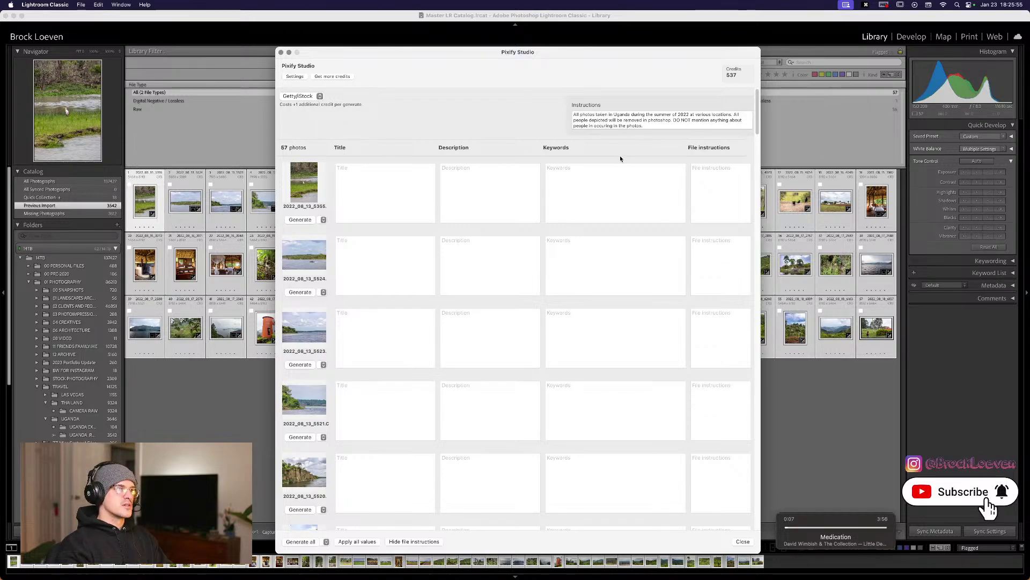
Remove the stray word "in" before "occuring" in the shared instructions text.
click(626, 127)
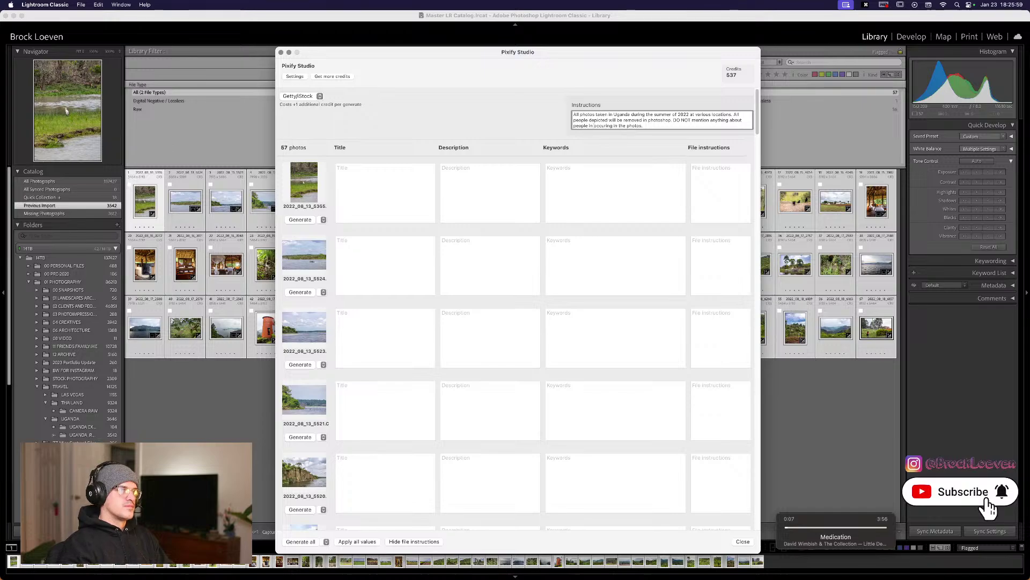
key(BackSpace)
key(BackSpace)
key(BackSpace)
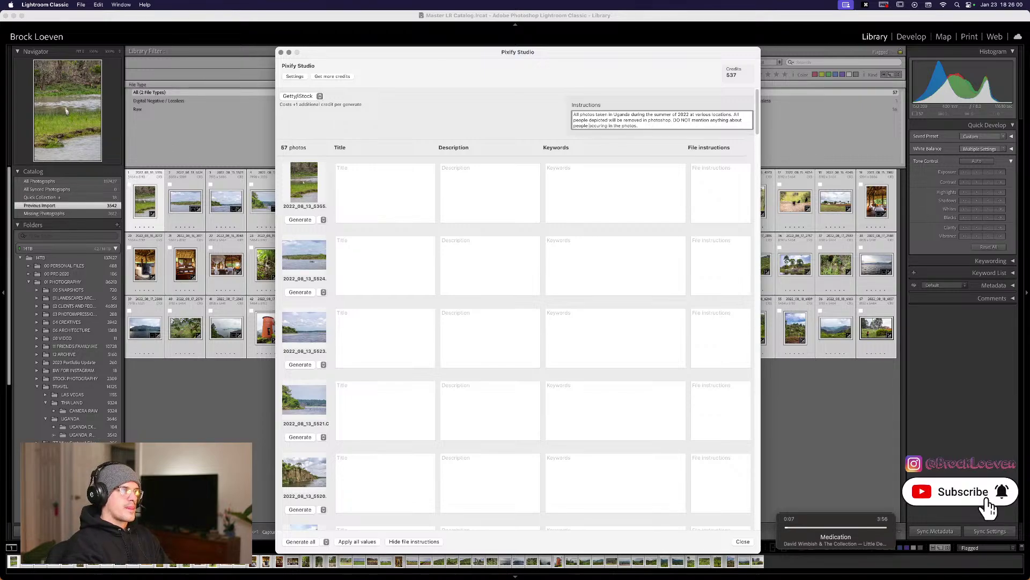
click(669, 134)
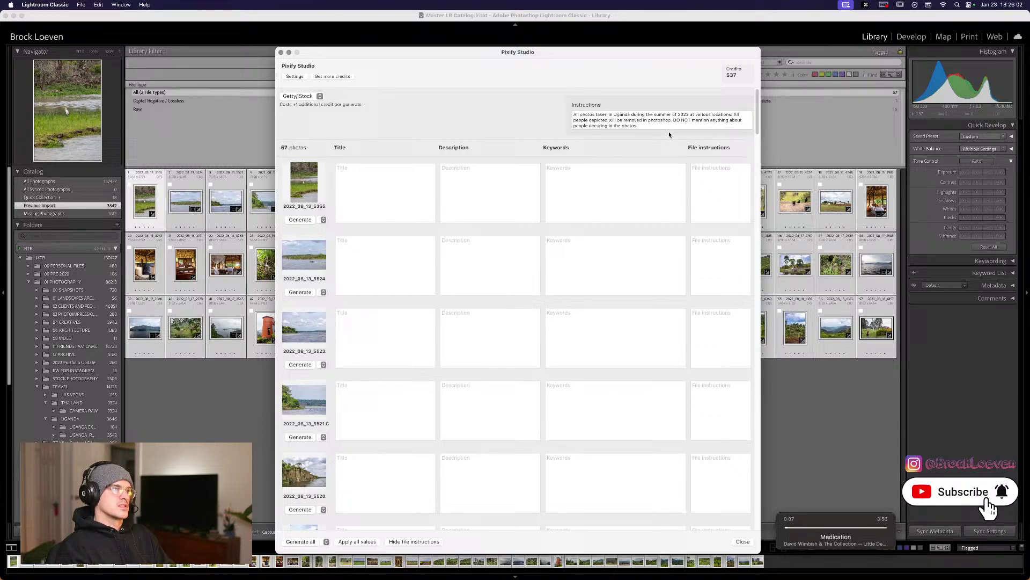
Generate titles, descriptions and keywords for all 57 photos using the GettyiStock option.
click(302, 542)
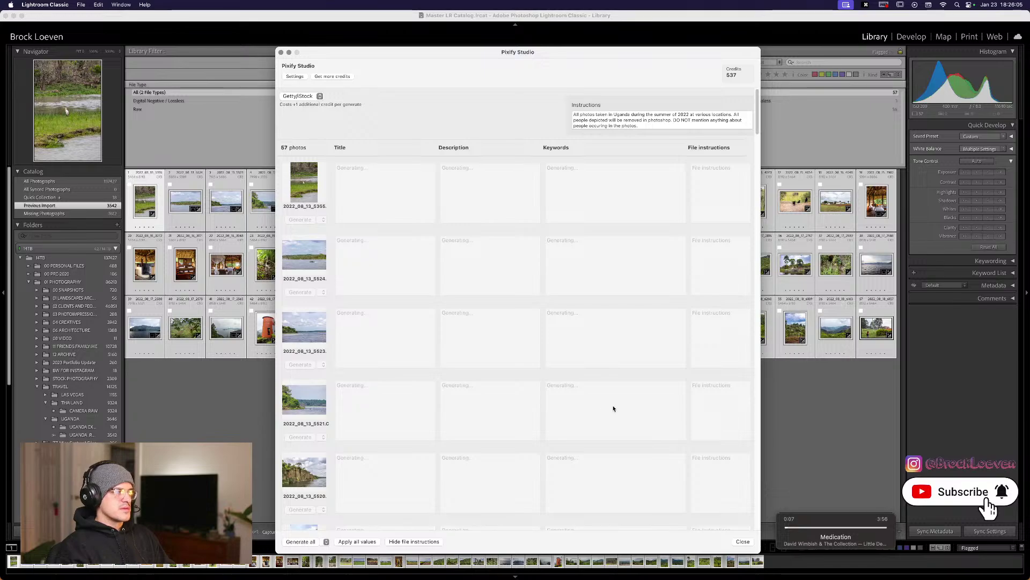
scroll(598, 466, down, 3)
scroll(597, 466, up, 3)
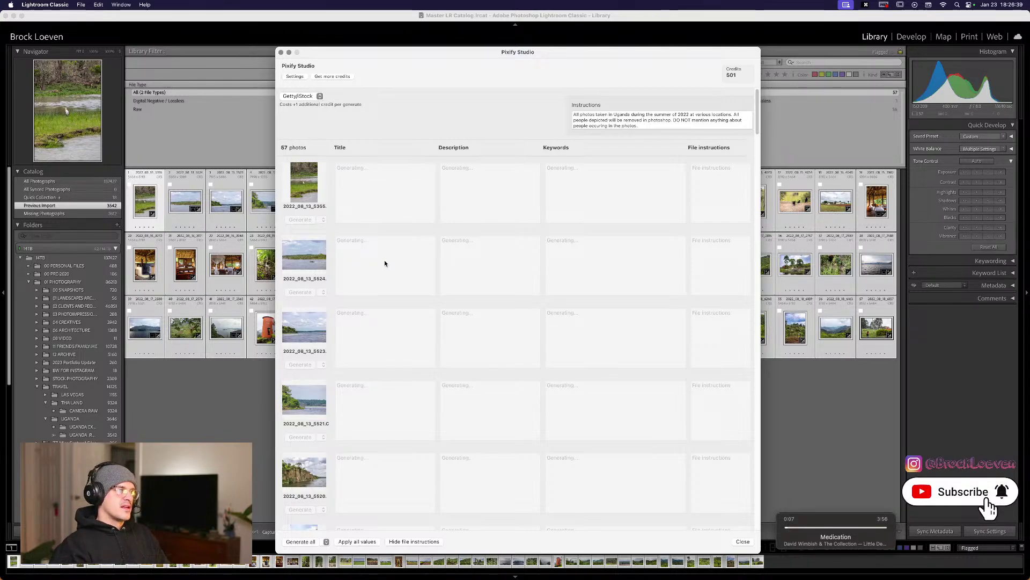
Examine the titles, descriptions and keywords in the photo list and check which photos are still generating.
scroll(431, 515, down, 10)
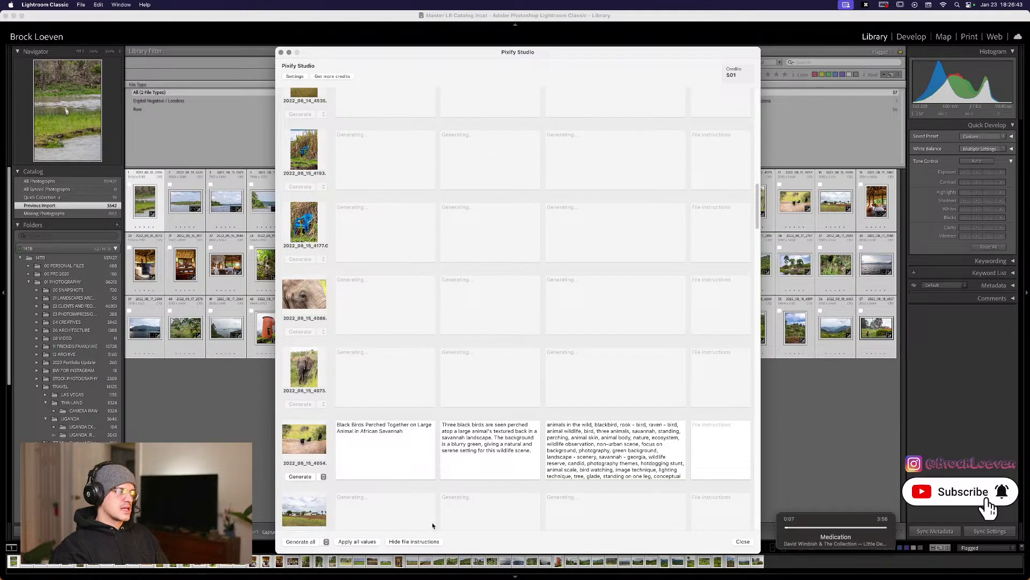
scroll(431, 521, down, 8)
scroll(432, 529, up, 10)
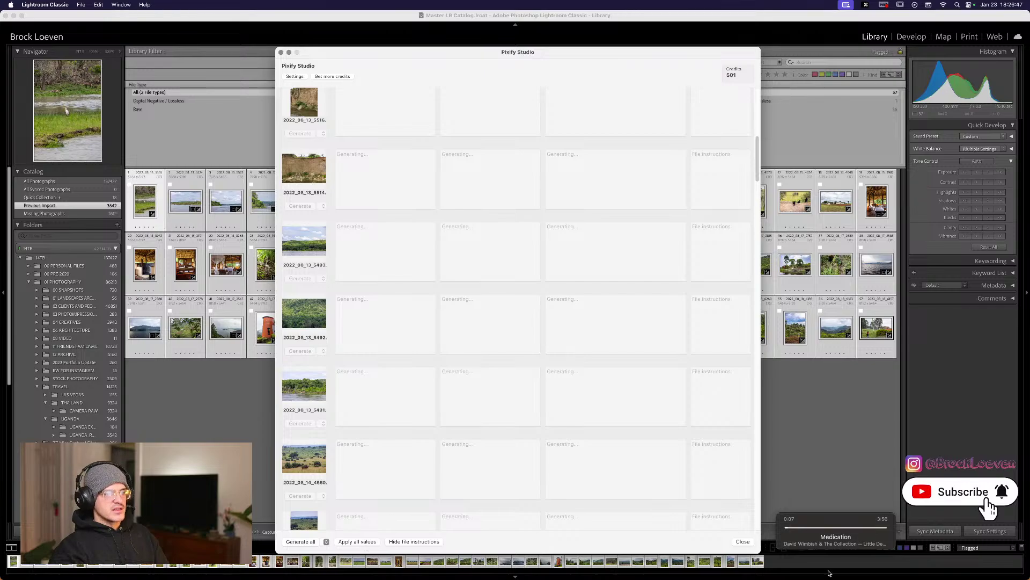
scroll(364, 175, up, 10)
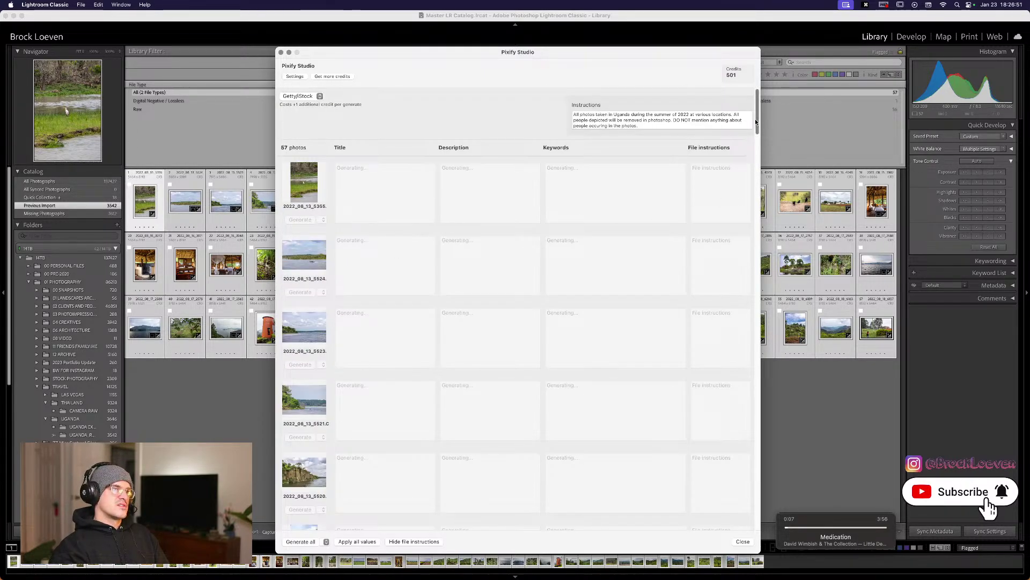
drag(755, 118, 749, 503)
scroll(750, 503, up, 15)
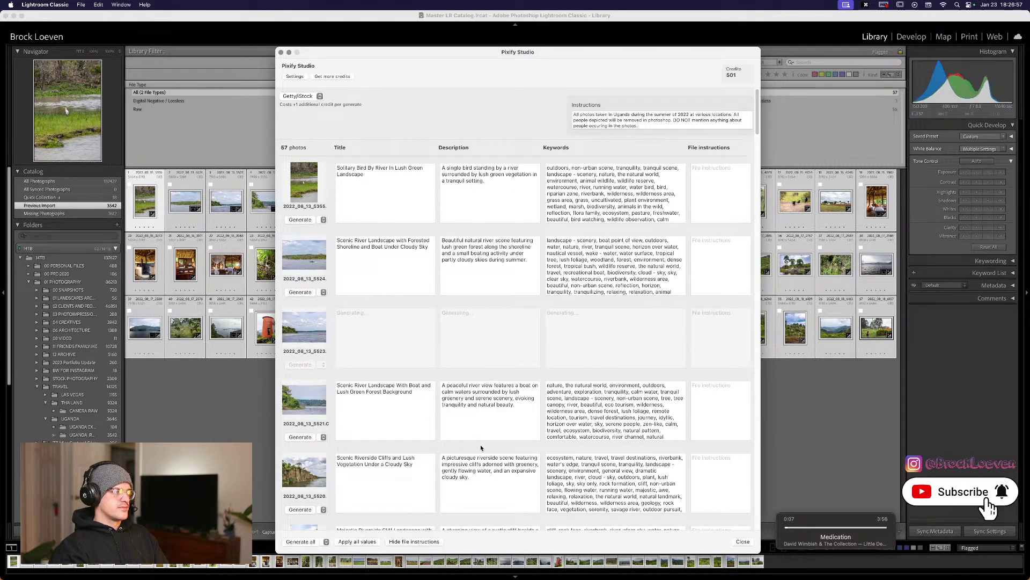
scroll(481, 446, down, 10)
scroll(479, 444, down, 15)
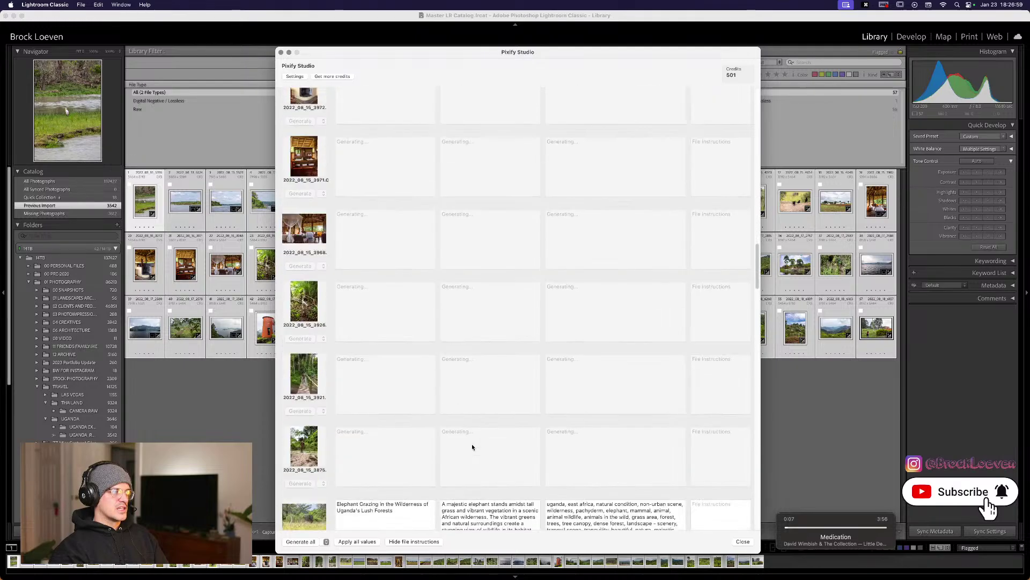
scroll(472, 447, up, 20)
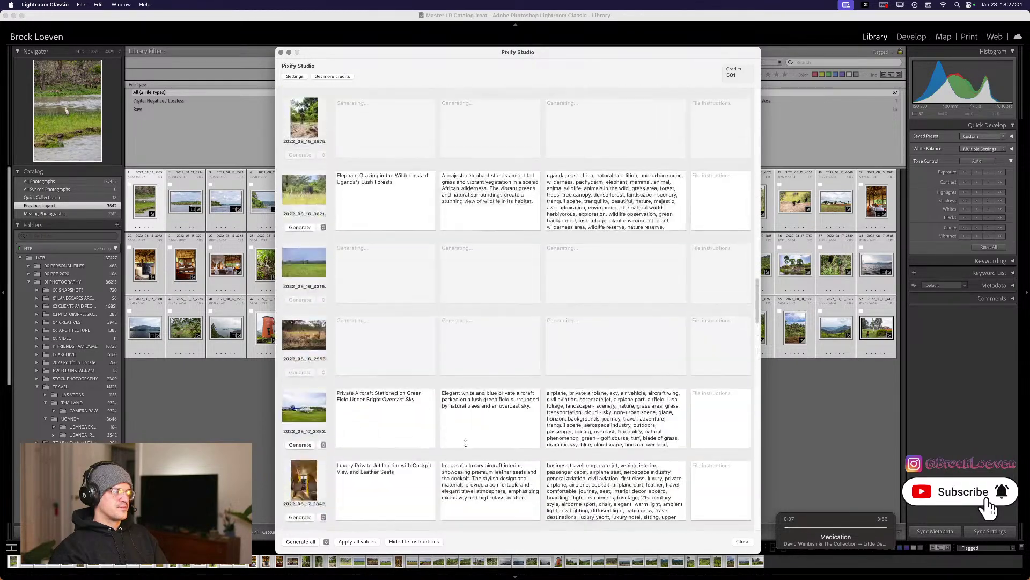
scroll(439, 440, up, 3)
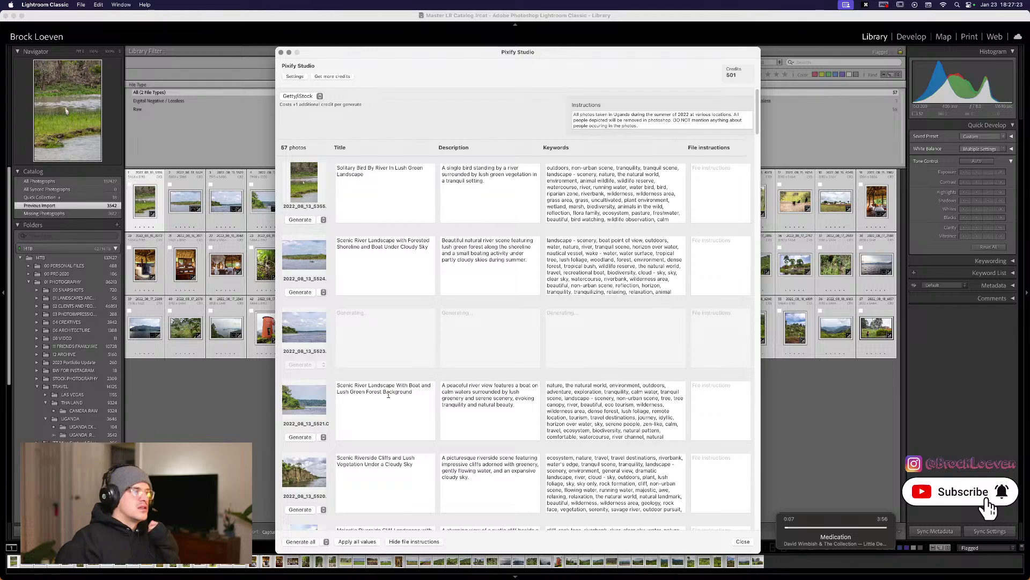
scroll(409, 414, down, 10)
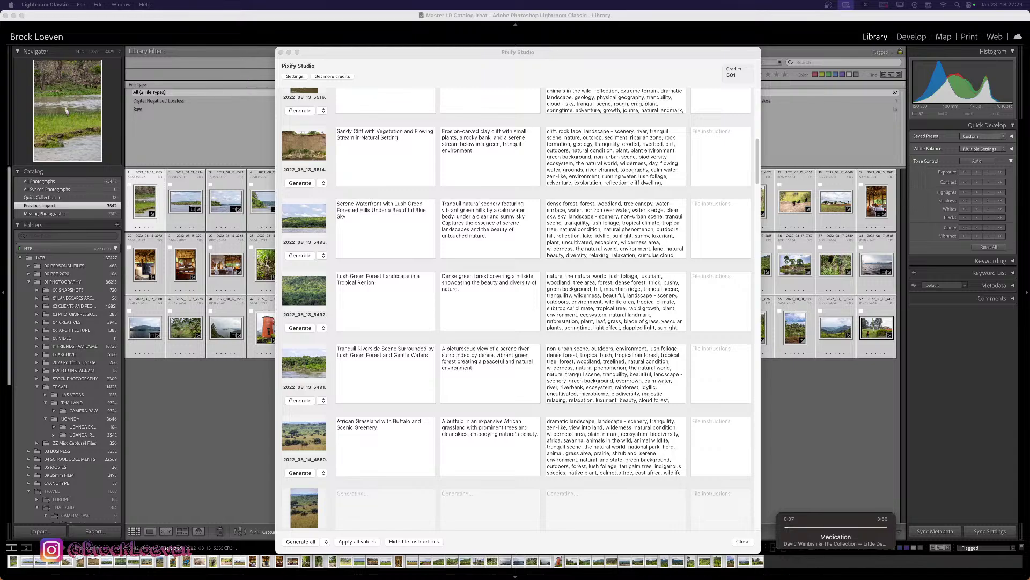
scroll(453, 350, down, 5)
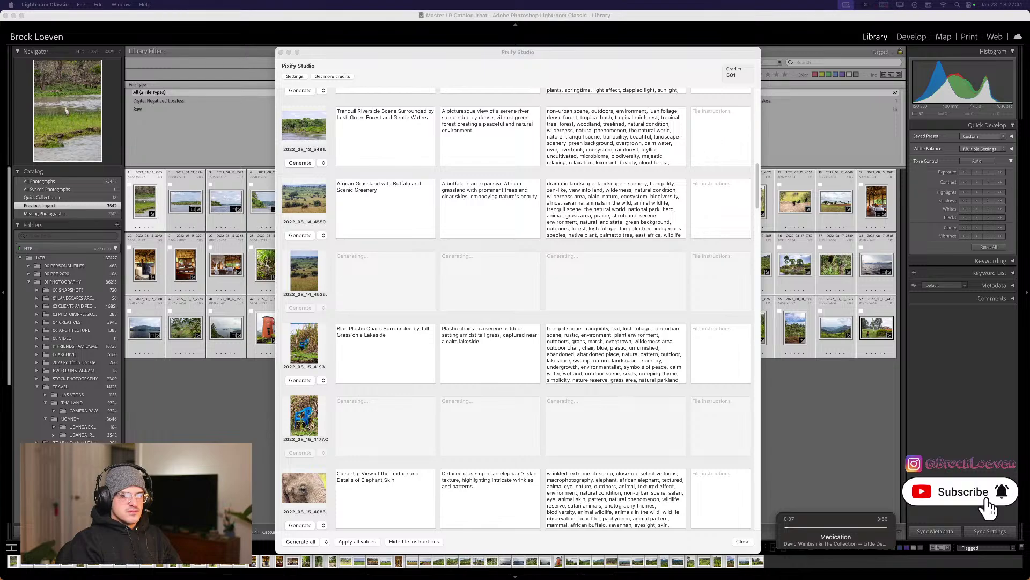
click(646, 54)
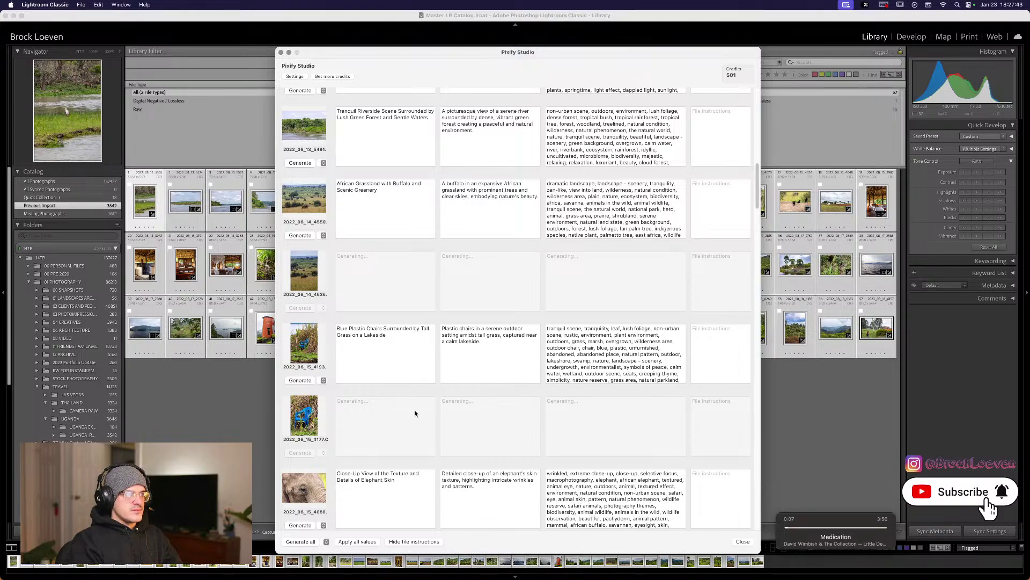
scroll(416, 414, down, 20)
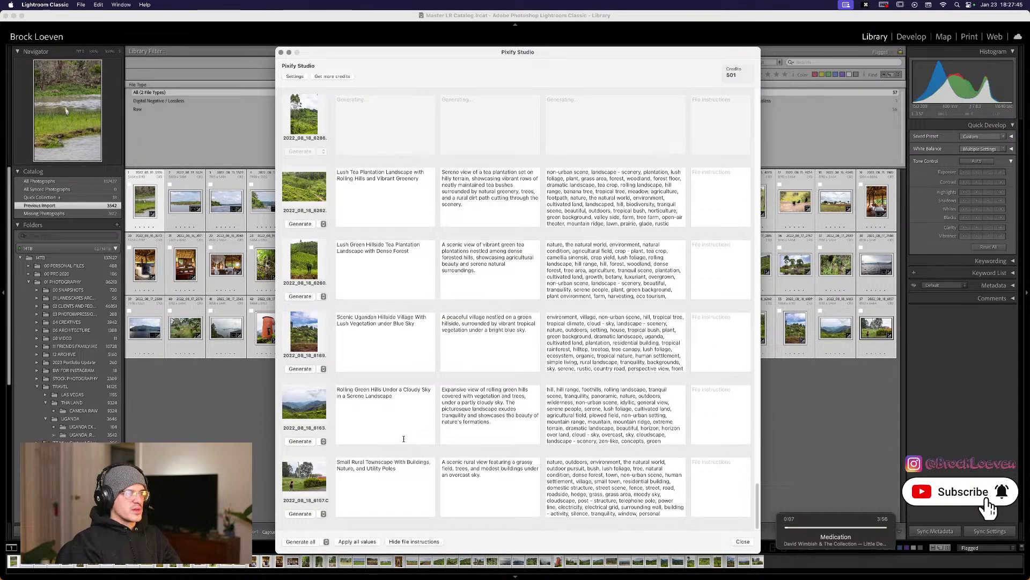
scroll(403, 437, down, 15)
scroll(494, 383, down, 5)
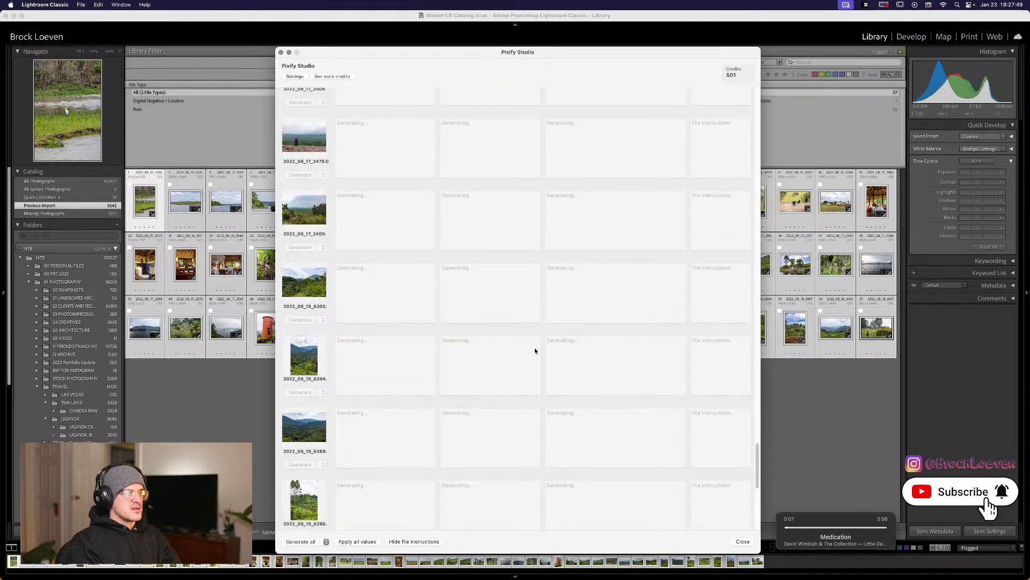
scroll(574, 459, down, 4)
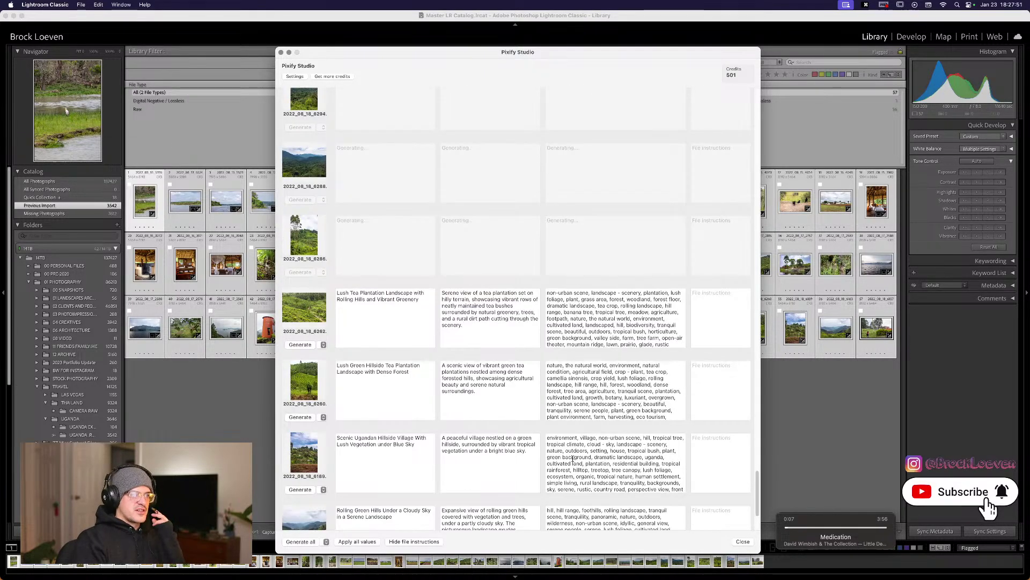
scroll(564, 461, down, 2)
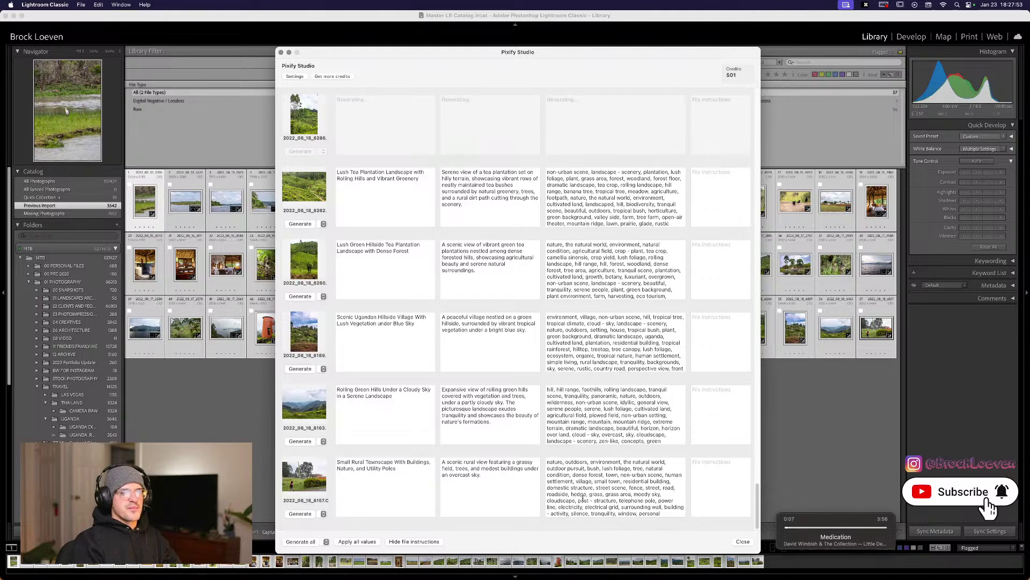
scroll(591, 462, down, 6)
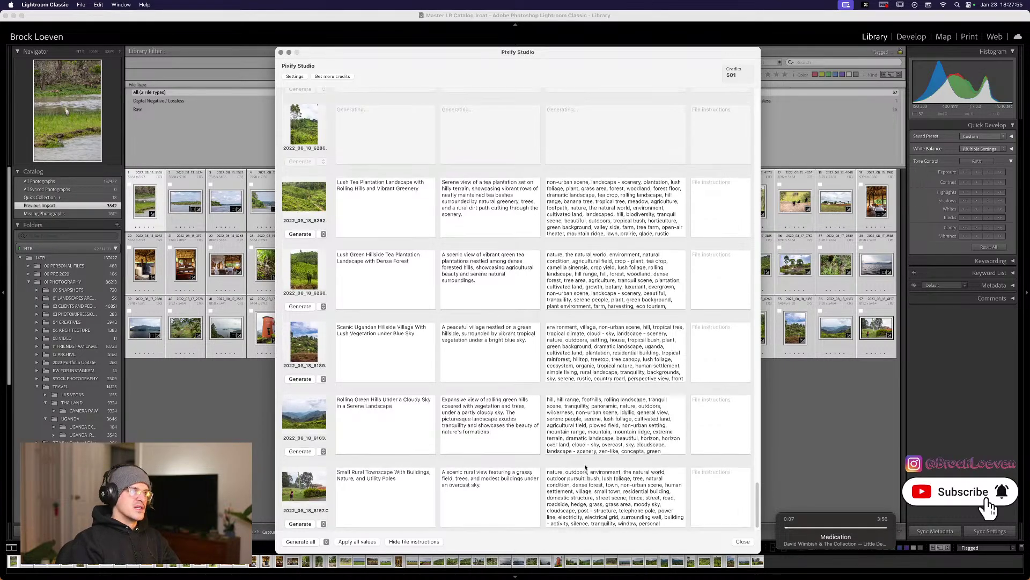
scroll(579, 454, down, 15)
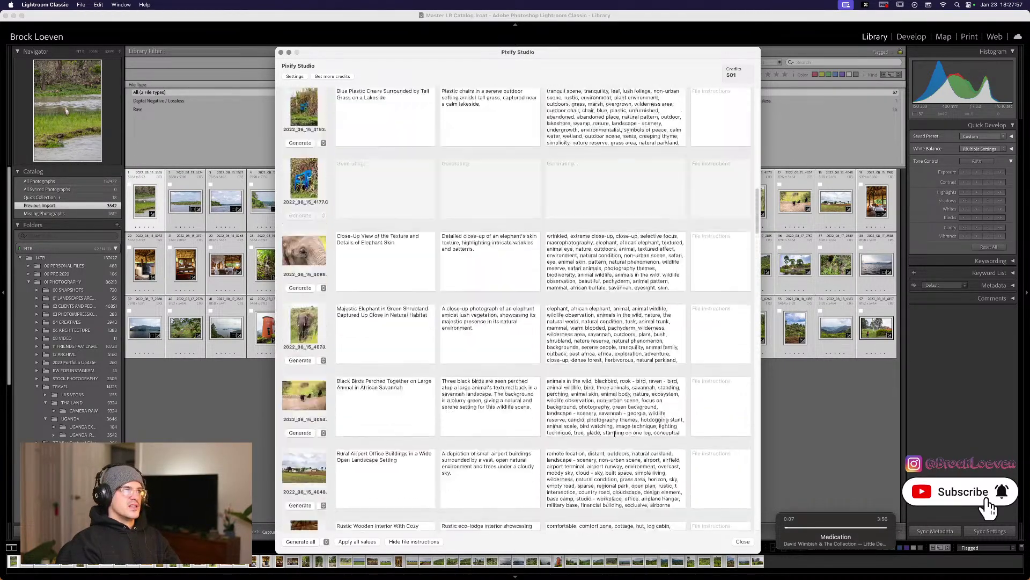
scroll(615, 436, up, 5)
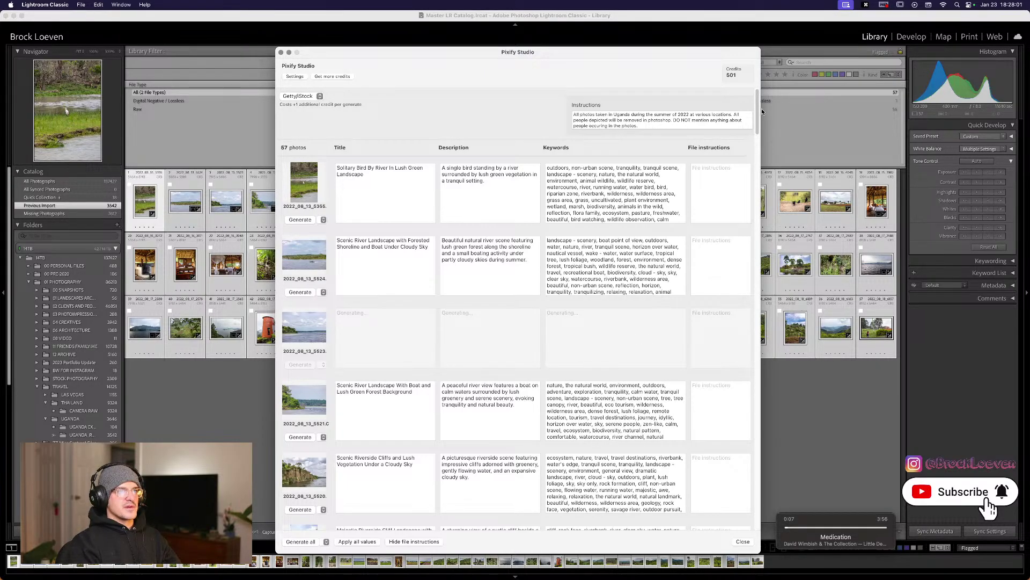
drag(762, 111, 772, 461)
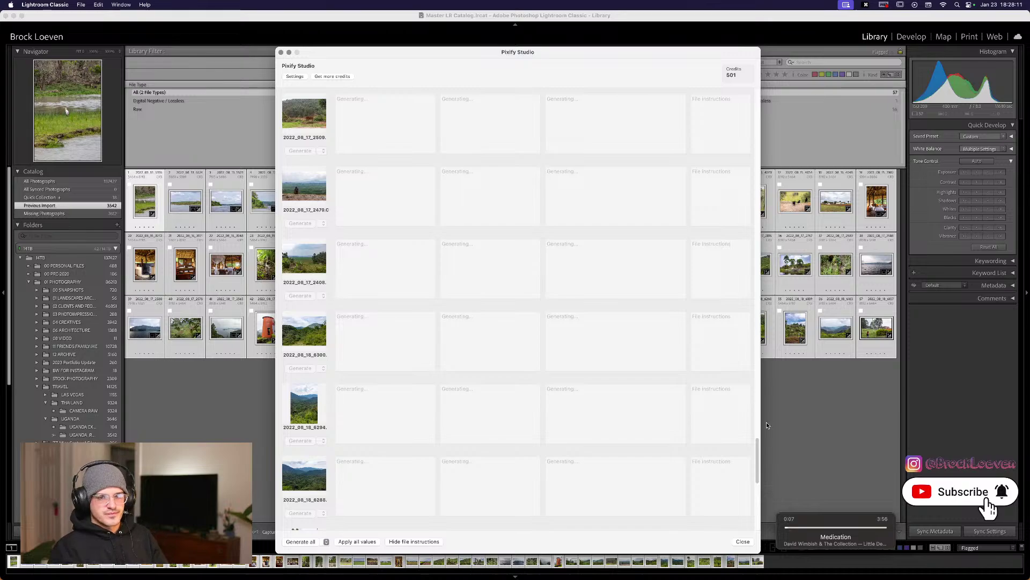
click(917, 377)
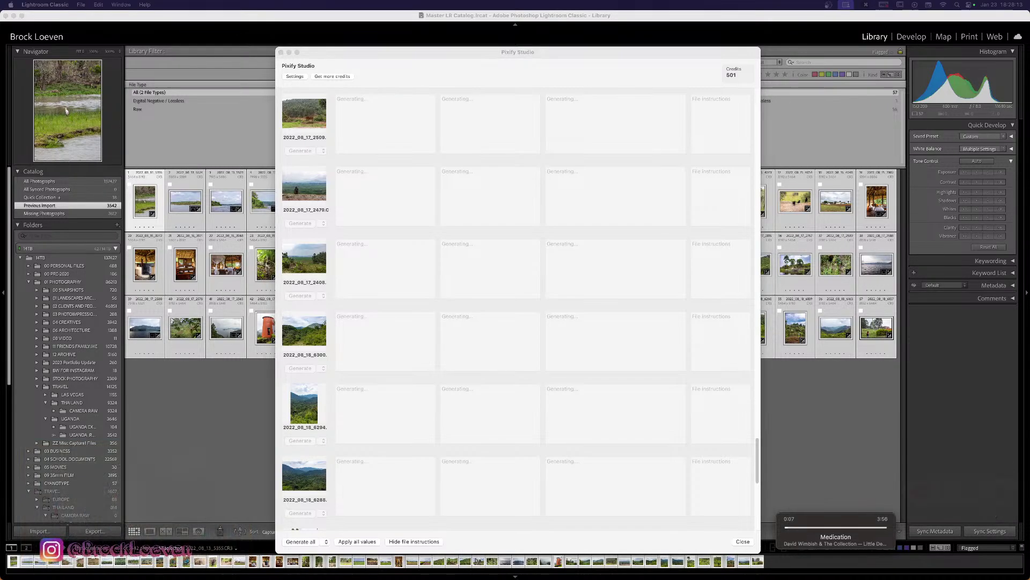
mouse_move(666, 577)
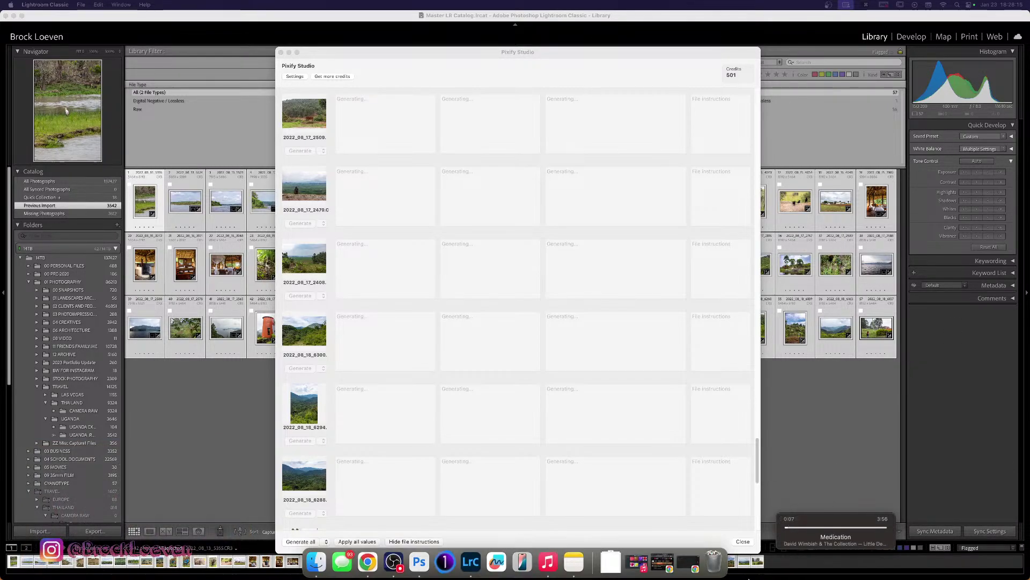
click(665, 564)
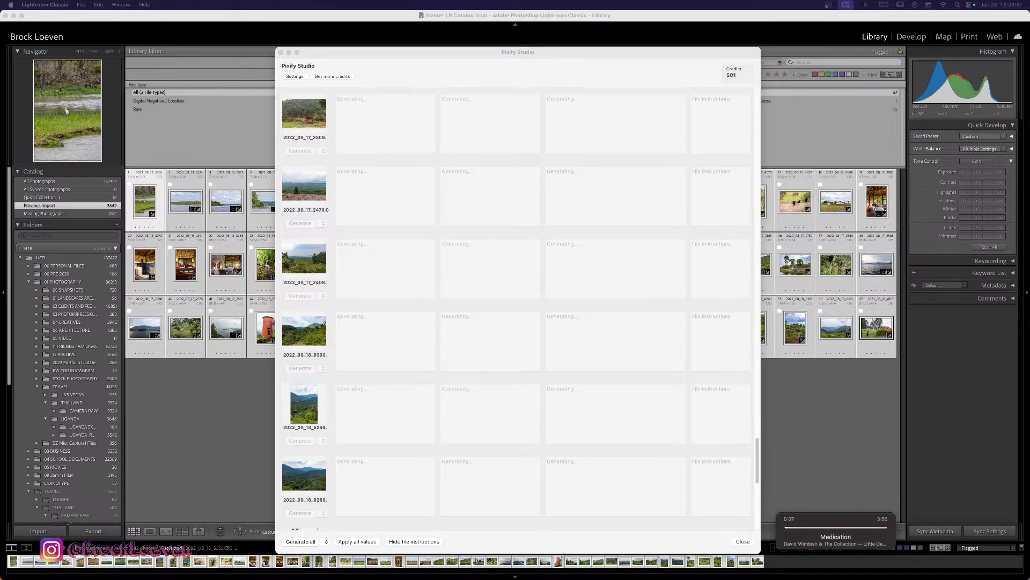
Apply all generated titles, descriptions and keywords to the catalog photos.
scroll(469, 317, up, 10)
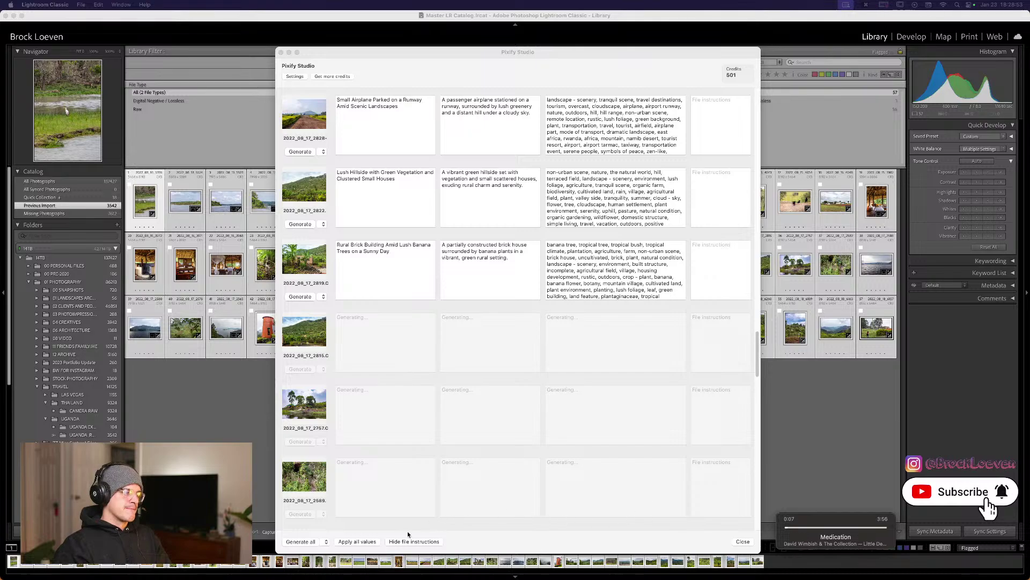
click(356, 541)
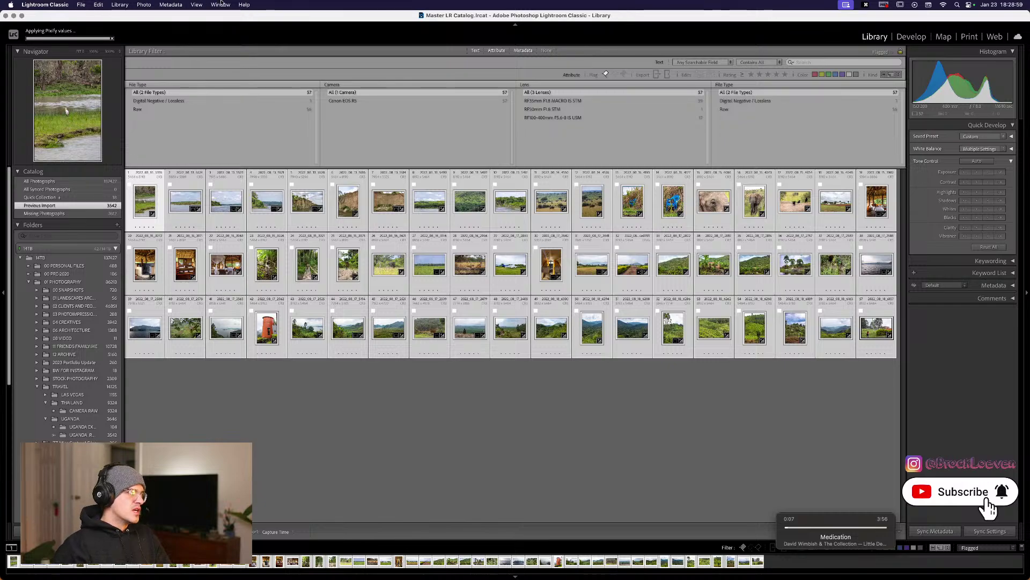
Reopen Pixify Studio for the 57 selected photos once the generated values have been applied.
click(119, 5)
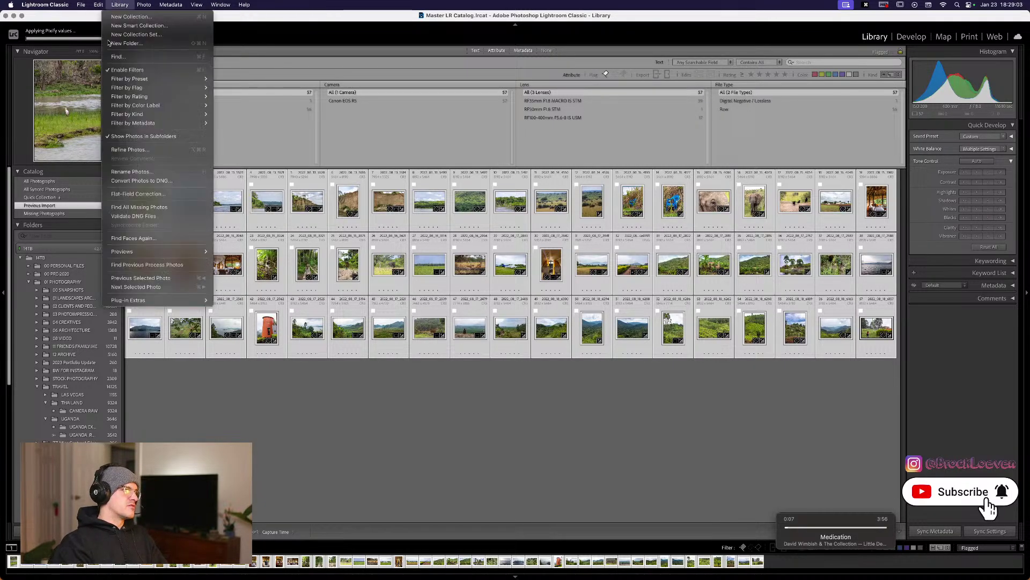
click(250, 394)
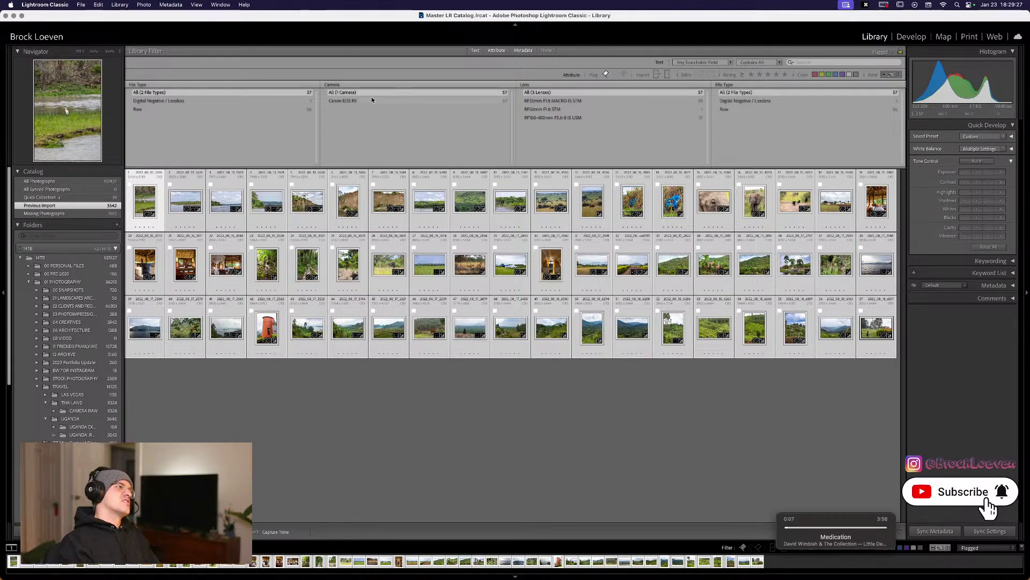
click(131, 7)
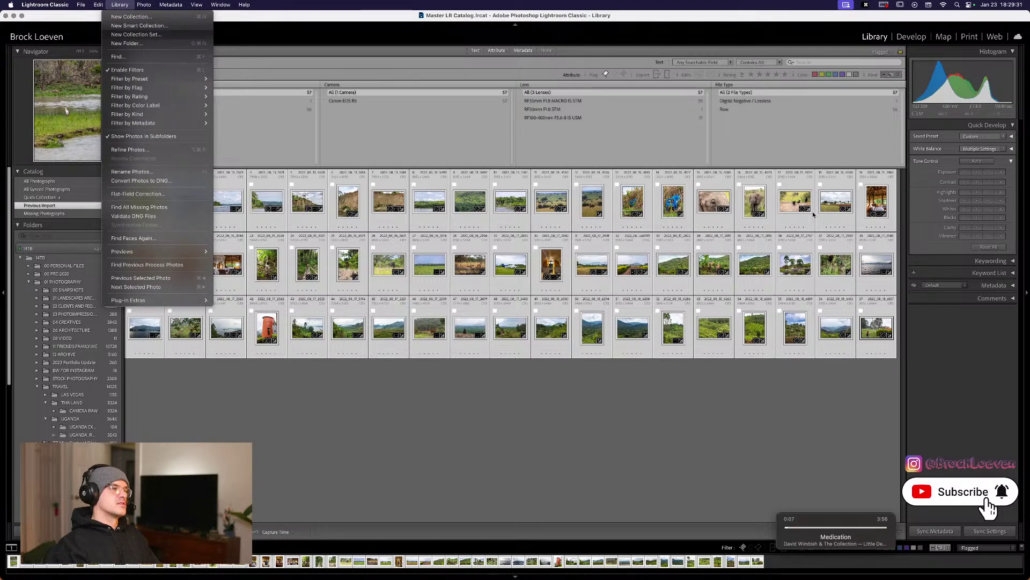
key(Escape)
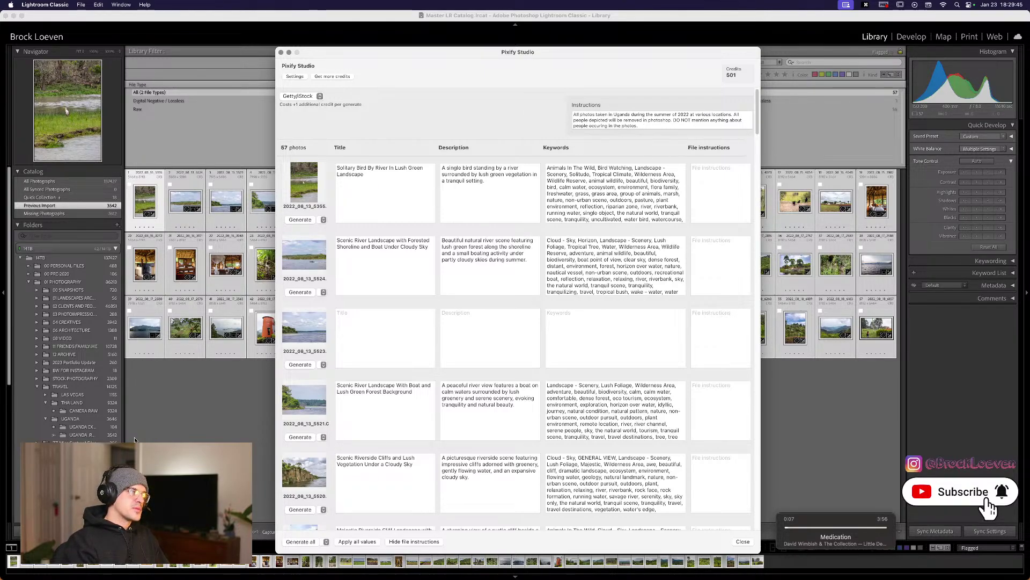
Generate the missing title, description and keywords for the blank third photo in the list.
click(309, 364)
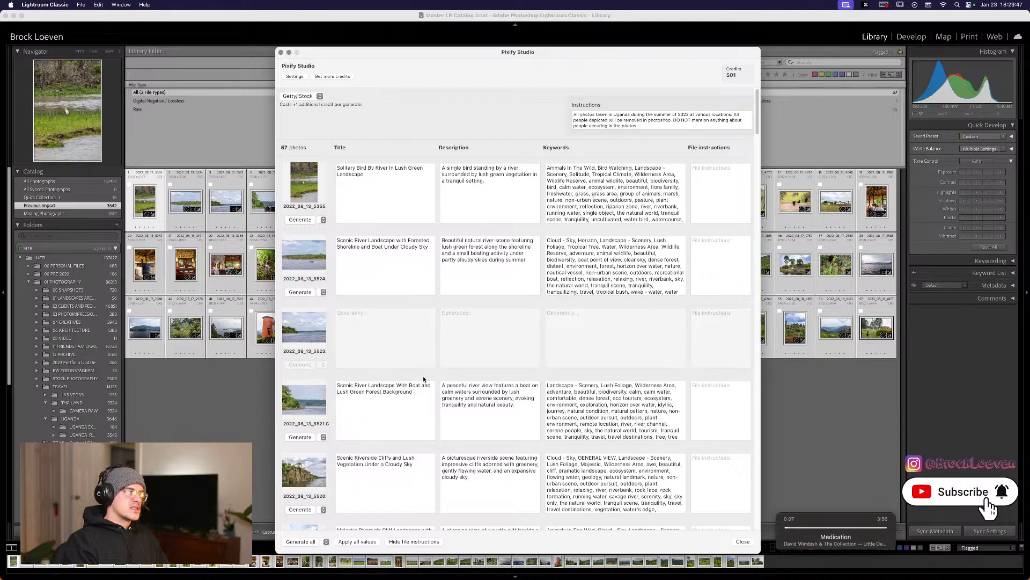
scroll(376, 290, down, 3)
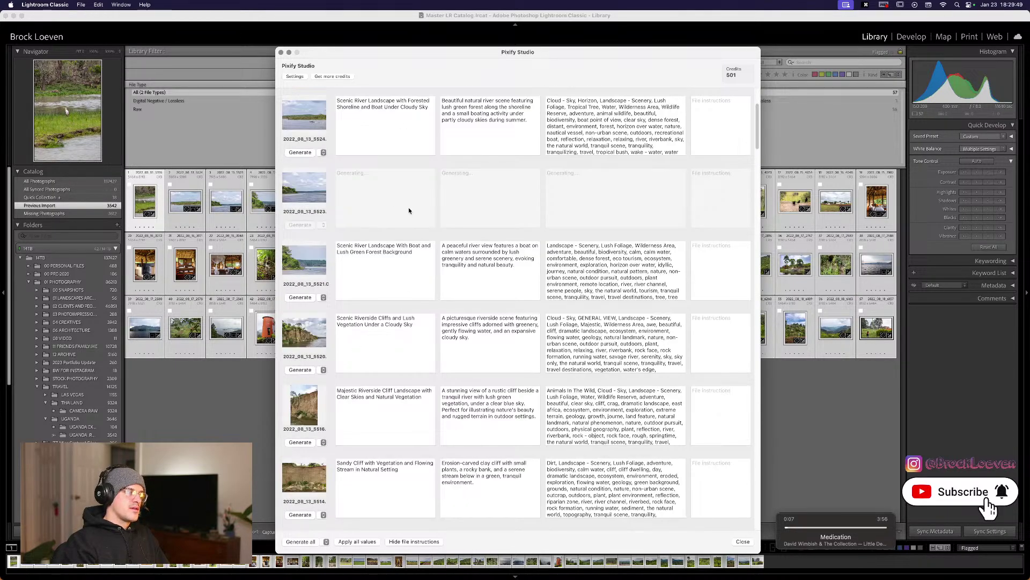
scroll(340, 217, down, 1)
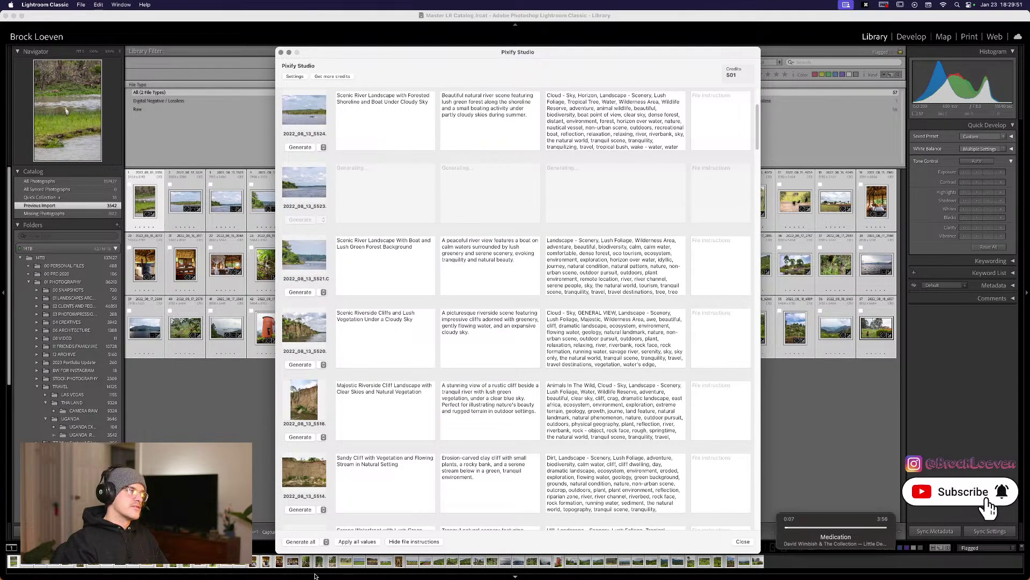
scroll(443, 273, up, 3)
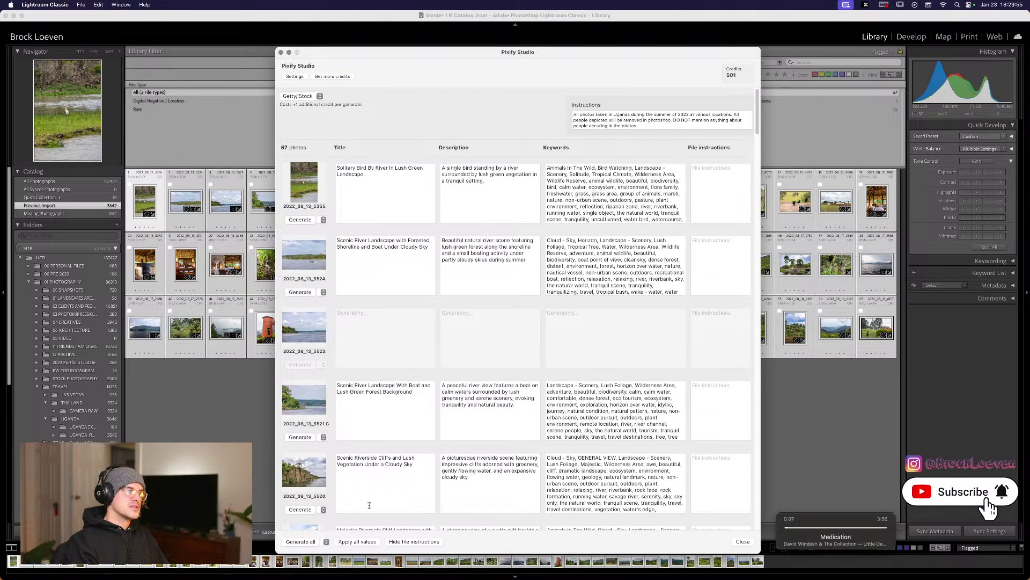
scroll(345, 521, down, 10)
scroll(463, 249, up, 10)
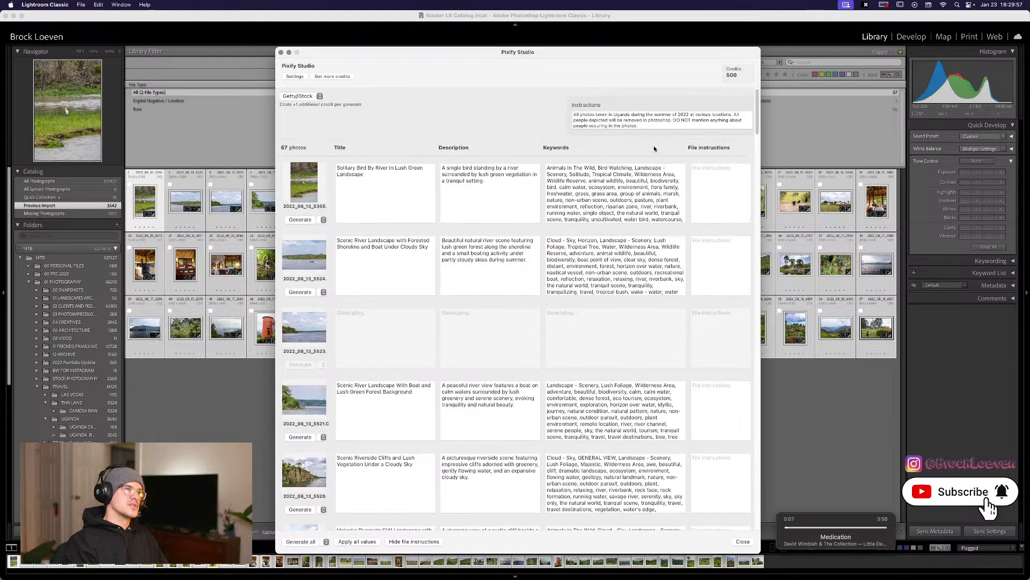
Generate the missing metadata for the blank grassland photo ending in 4535 and the blue chairs photo ending in 4177.
scroll(392, 486, down, 10)
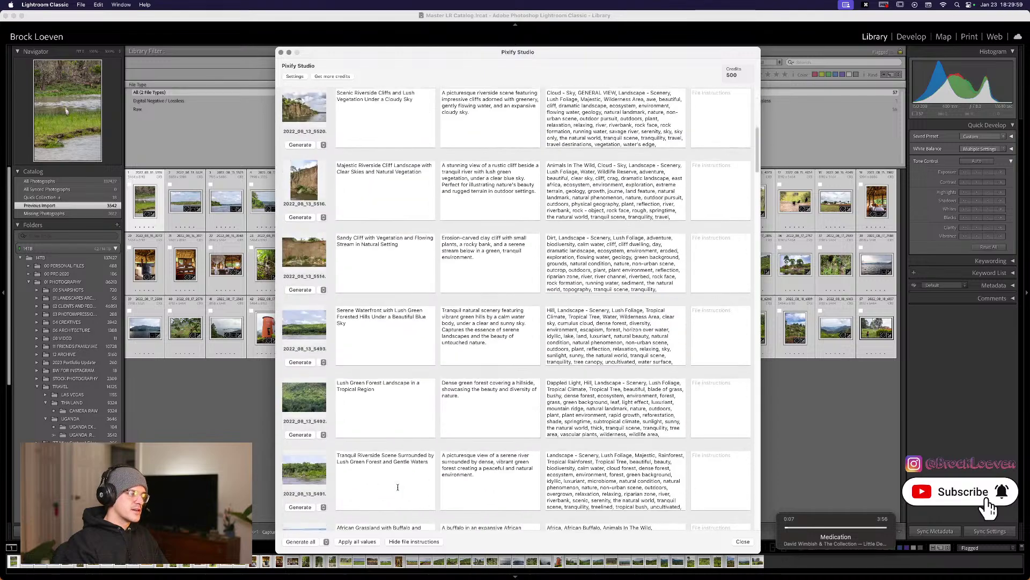
scroll(389, 487, down, 3)
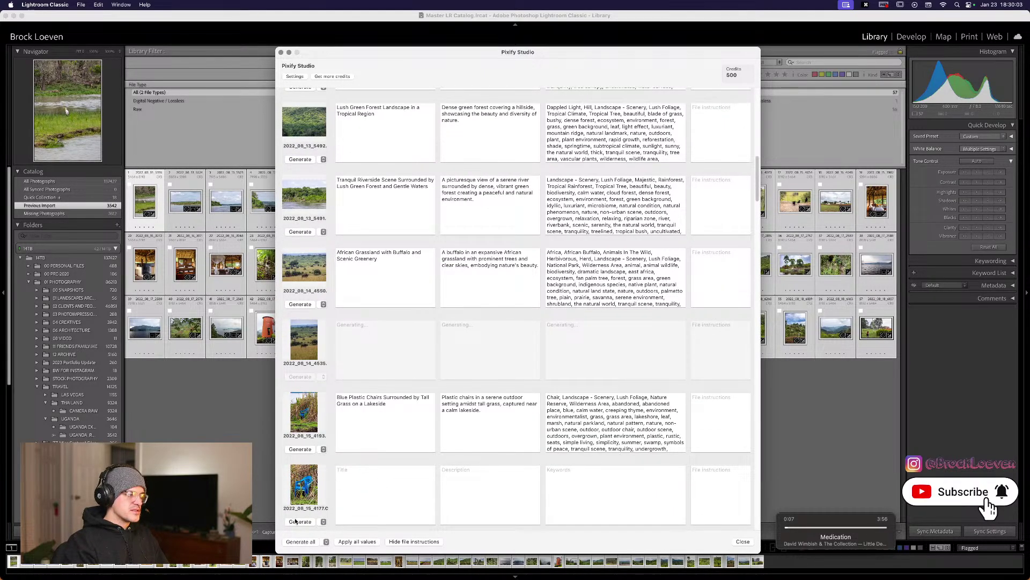
scroll(587, 497, down, 10)
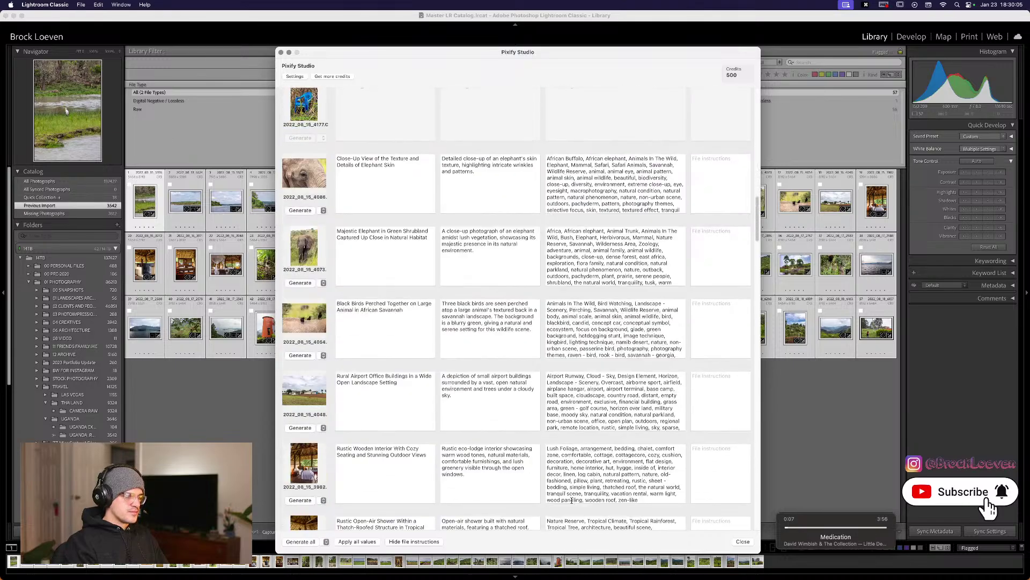
Check whether the titles, descriptions and keywords have been filled in for the restarted photos ending in 5523, 4535 and 4177.
scroll(571, 501, up, 15)
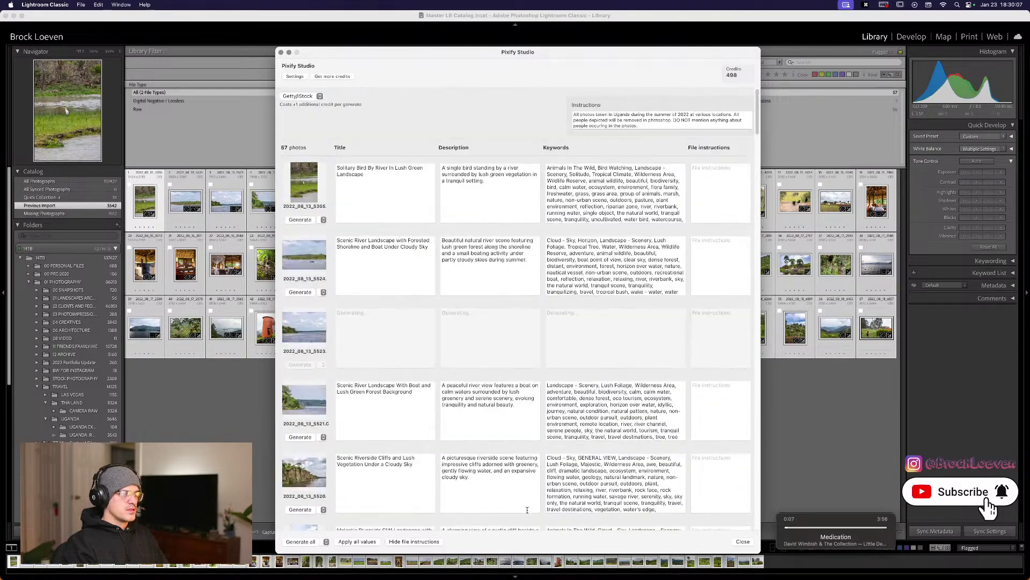
scroll(526, 510, down, 10)
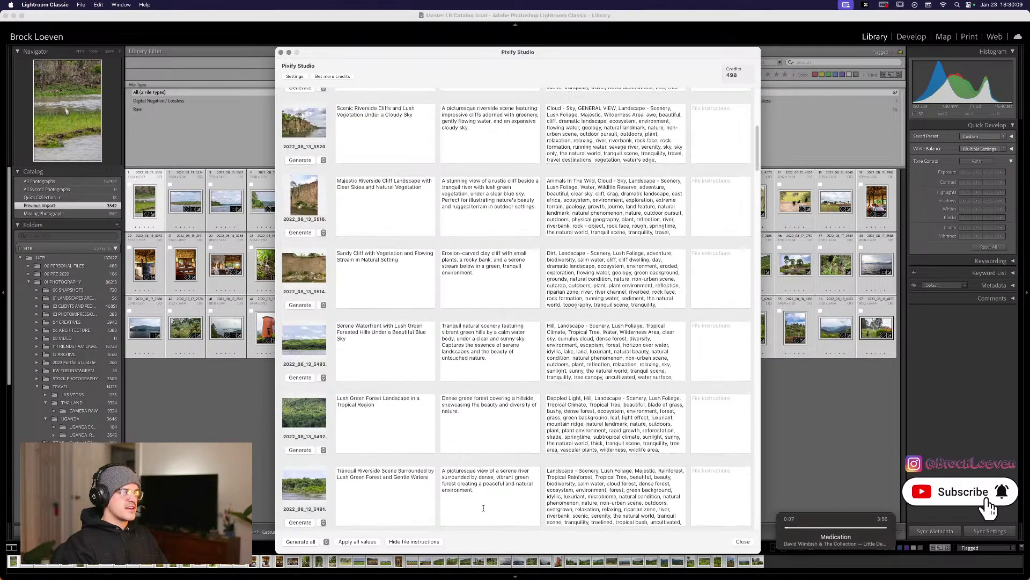
scroll(477, 504, up, 10)
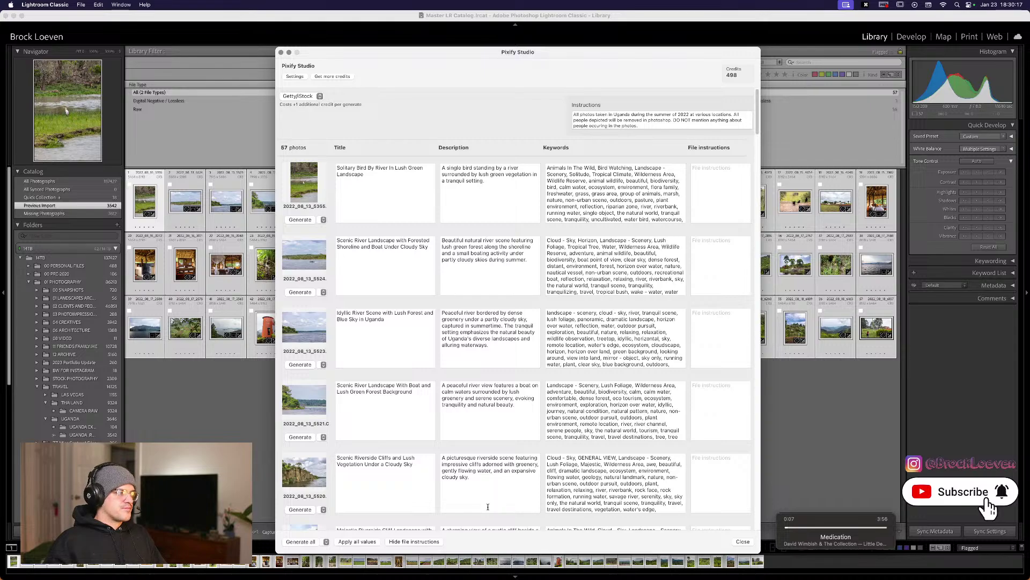
scroll(519, 471, down, 10)
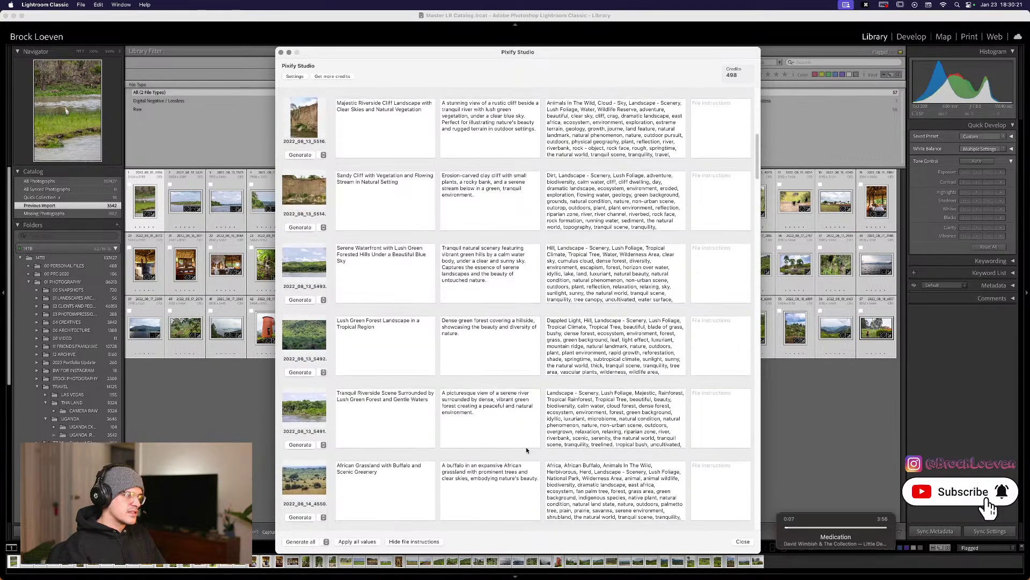
scroll(526, 447, down, 5)
scroll(523, 448, down, 7)
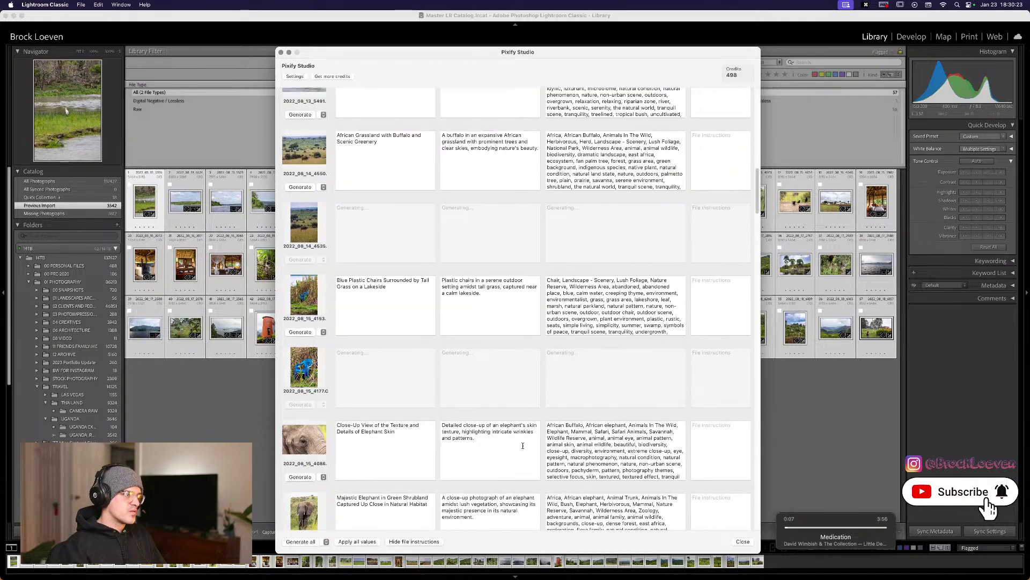
scroll(514, 445, up, 4)
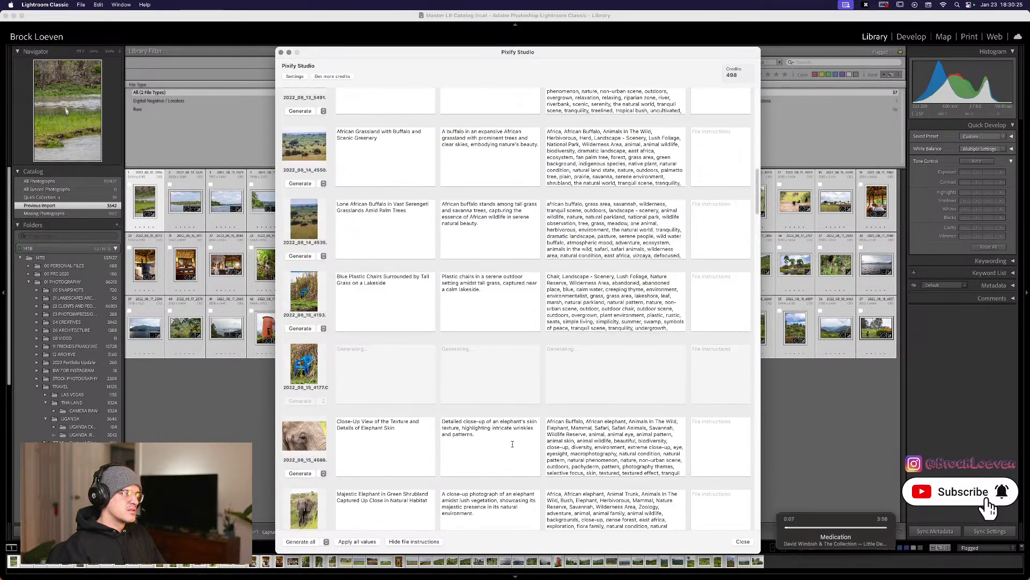
scroll(433, 261, down, 7)
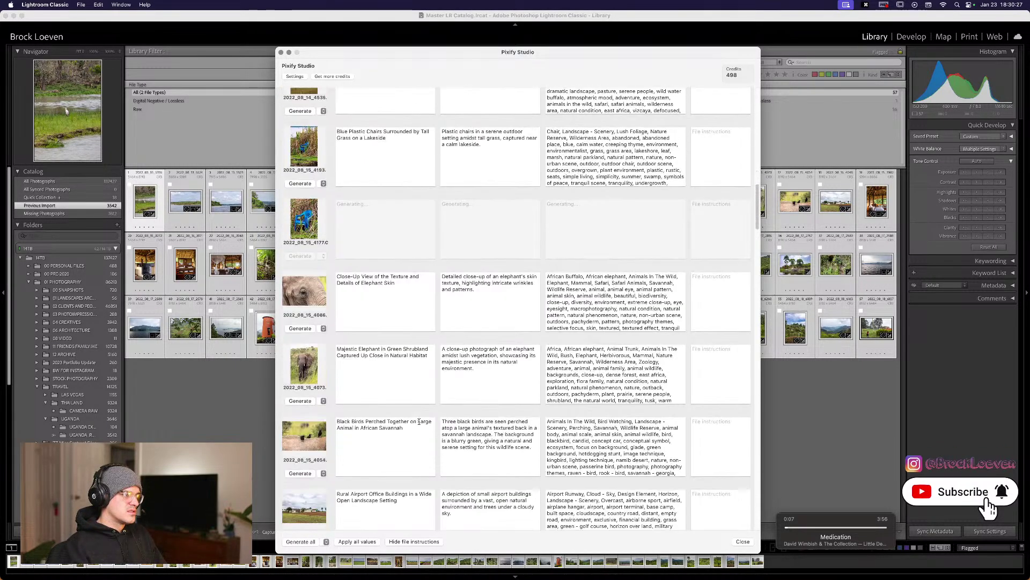
Generate titles, descriptions and keywords for the three blank photos ending in 3926, 3875 and 3316.
scroll(418, 425, down, 7)
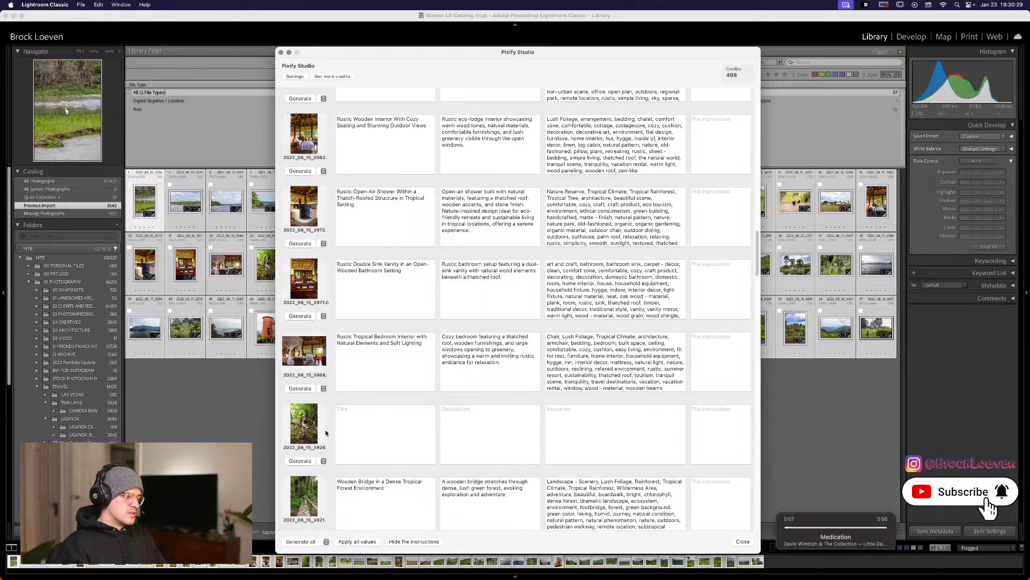
click(300, 462)
scroll(460, 460, down, 5)
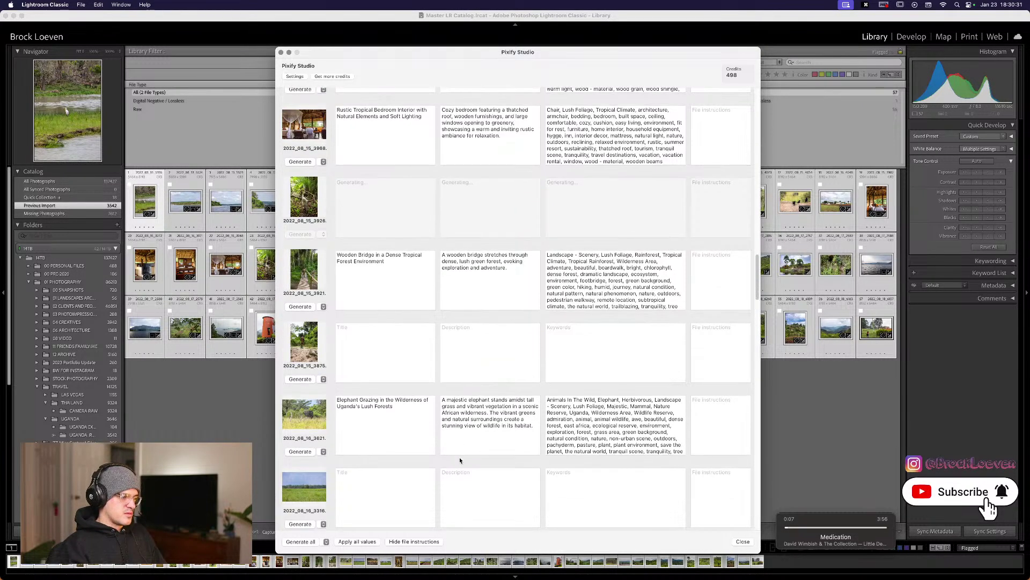
click(292, 380)
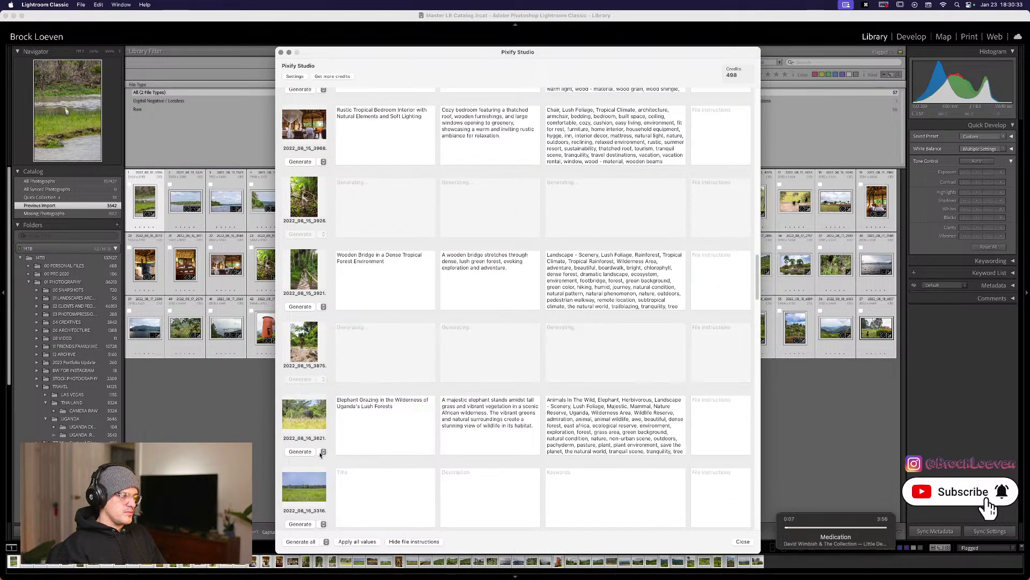
click(305, 524)
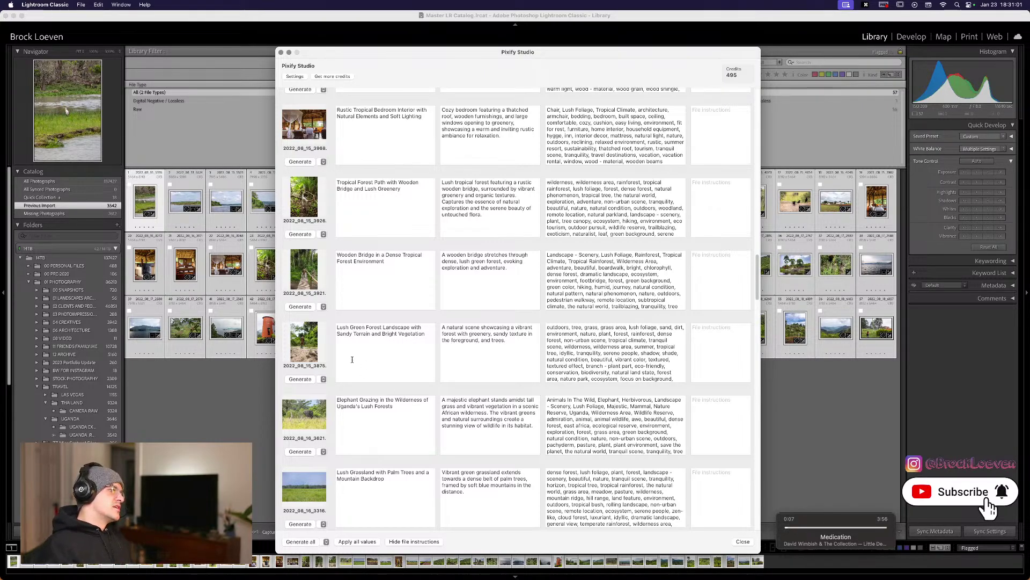
Generate the title, description and keywords for the blank photo ending in 2956.
scroll(478, 509, down, 5)
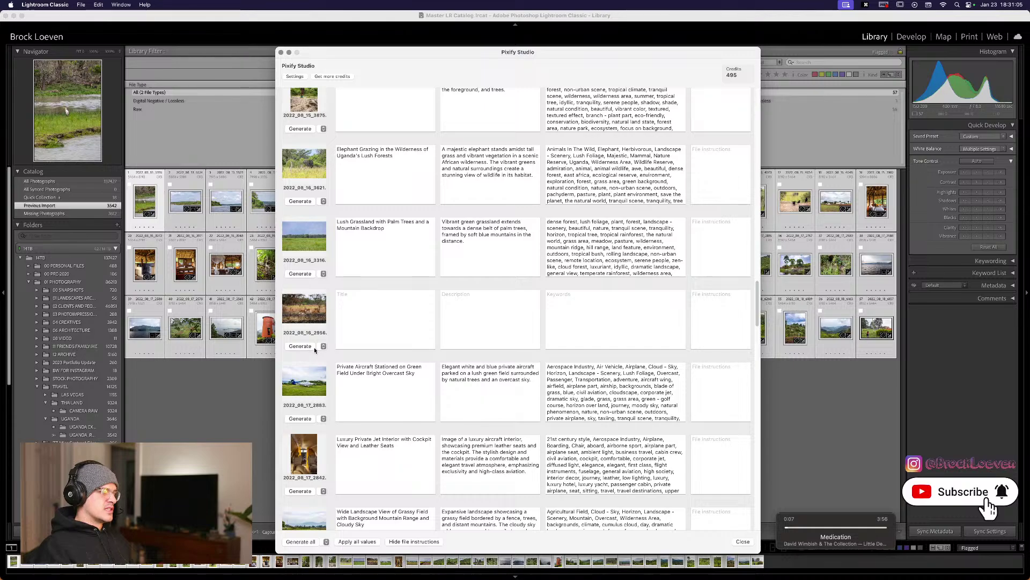
click(306, 349)
scroll(284, 283, up, 4)
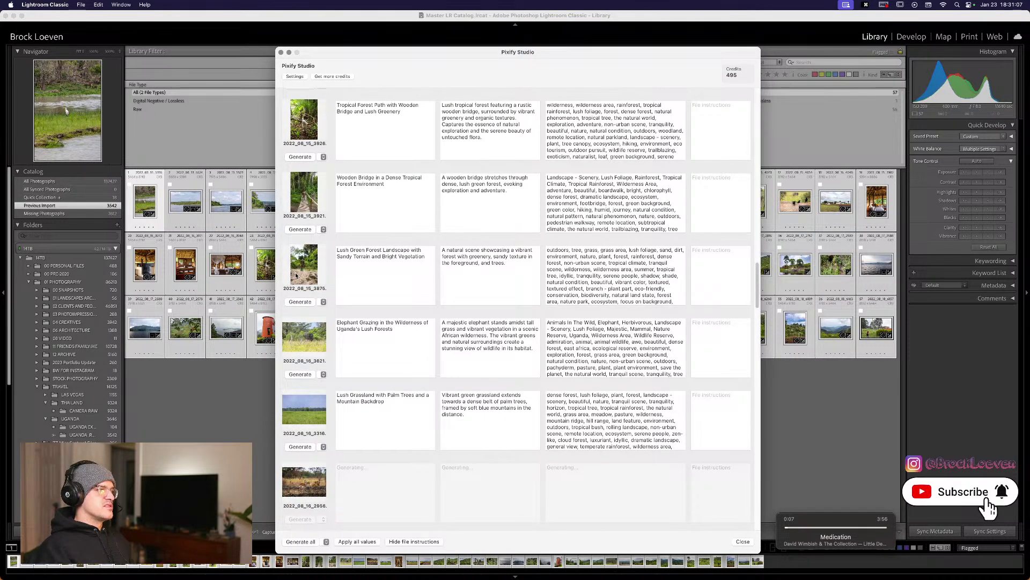
scroll(296, 275, up, 1)
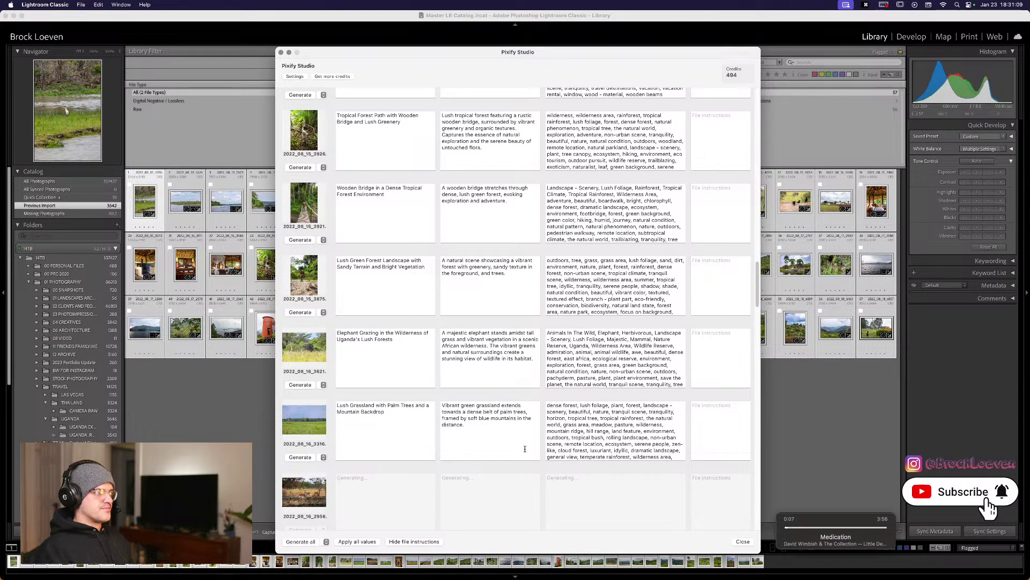
Generate titles, descriptions and keywords for the five consecutive blank photos from 2022_08_17_2815 to 2022_08_17_2580.
scroll(525, 449, down, 15)
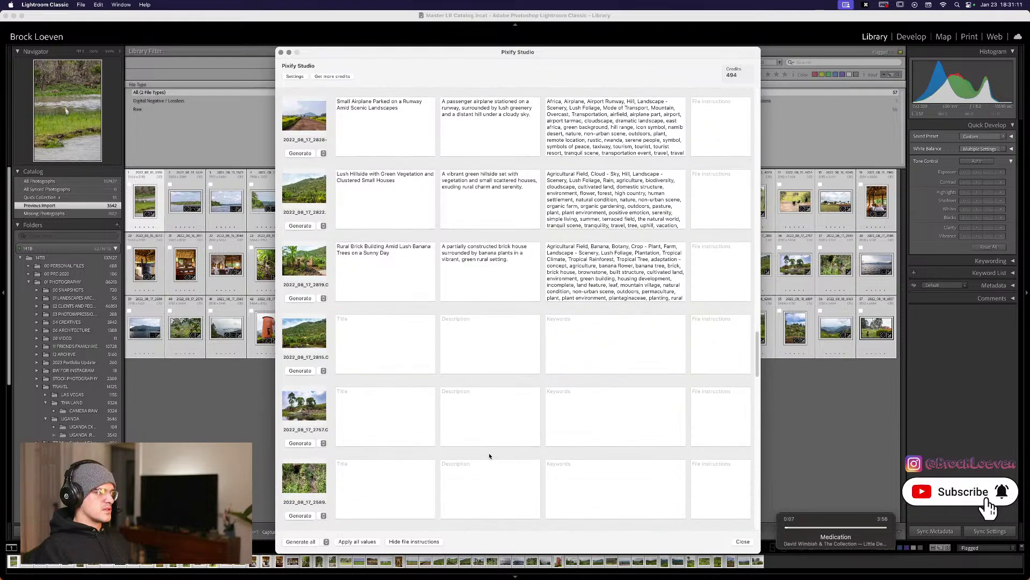
click(302, 371)
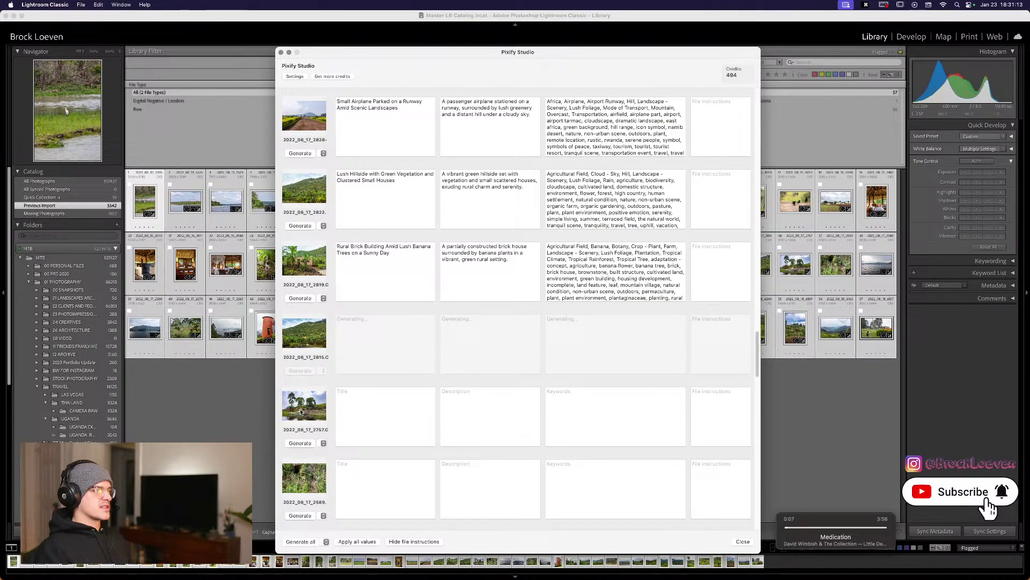
click(302, 442)
scroll(307, 347, down, 15)
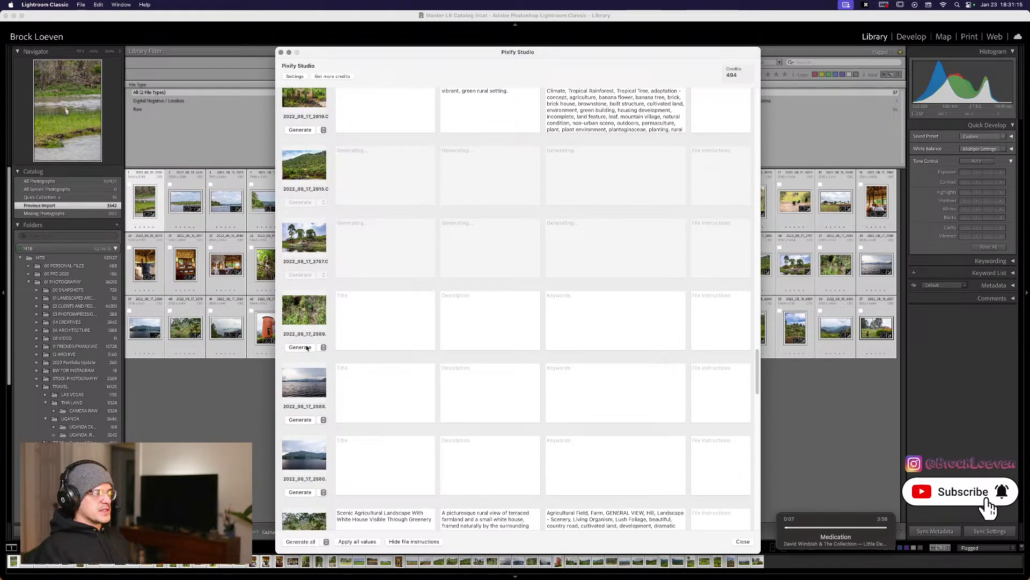
click(300, 346)
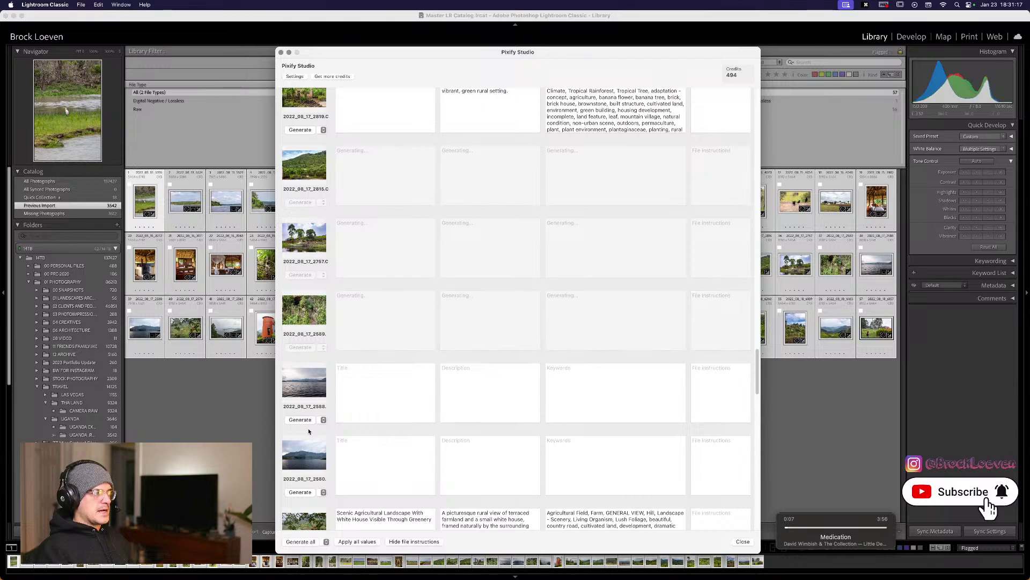
click(305, 420)
click(301, 490)
Examine the list for photos that still have empty fields and check the results of the five restarted 2022_08_17 photos.
scroll(343, 473, down, 20)
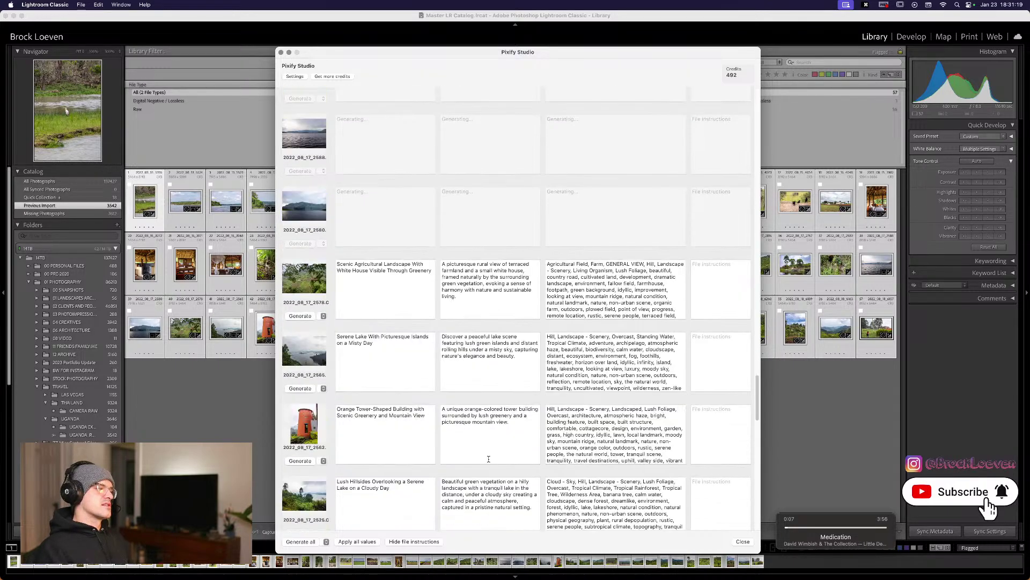
scroll(363, 460, down, 12)
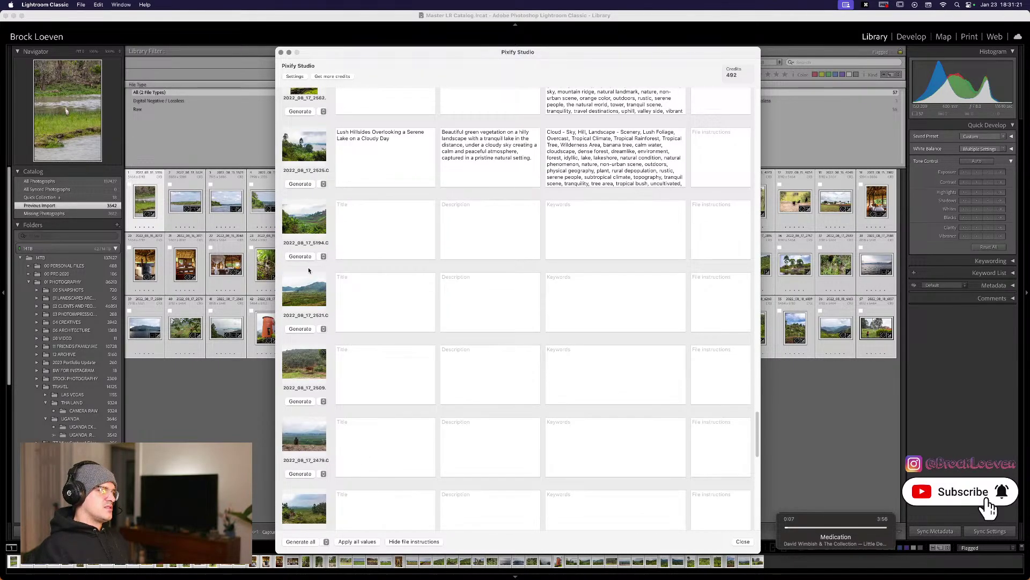
scroll(330, 284, up, 15)
scroll(329, 289, up, 10)
scroll(325, 308, down, 4)
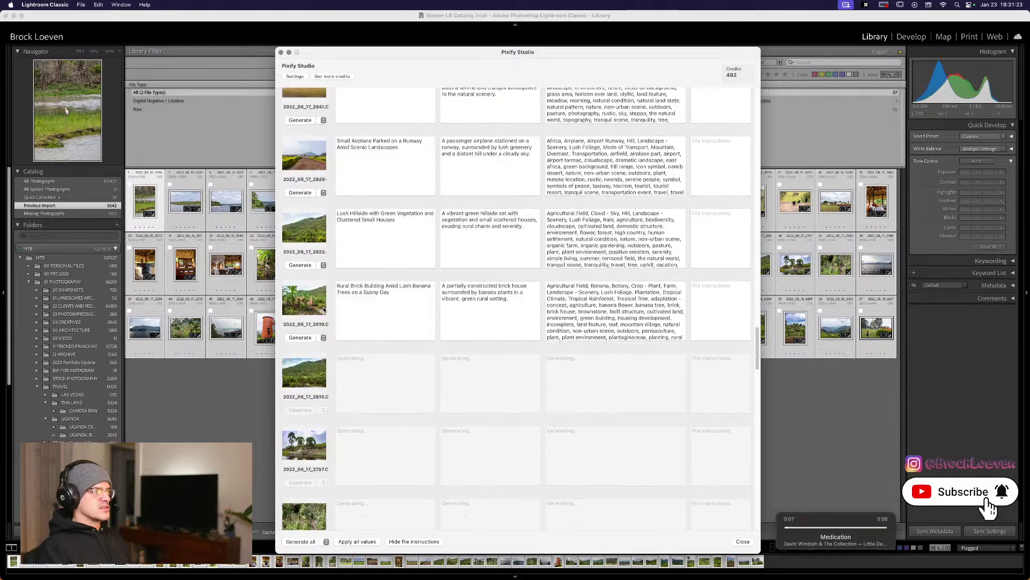
scroll(324, 312, down, 5)
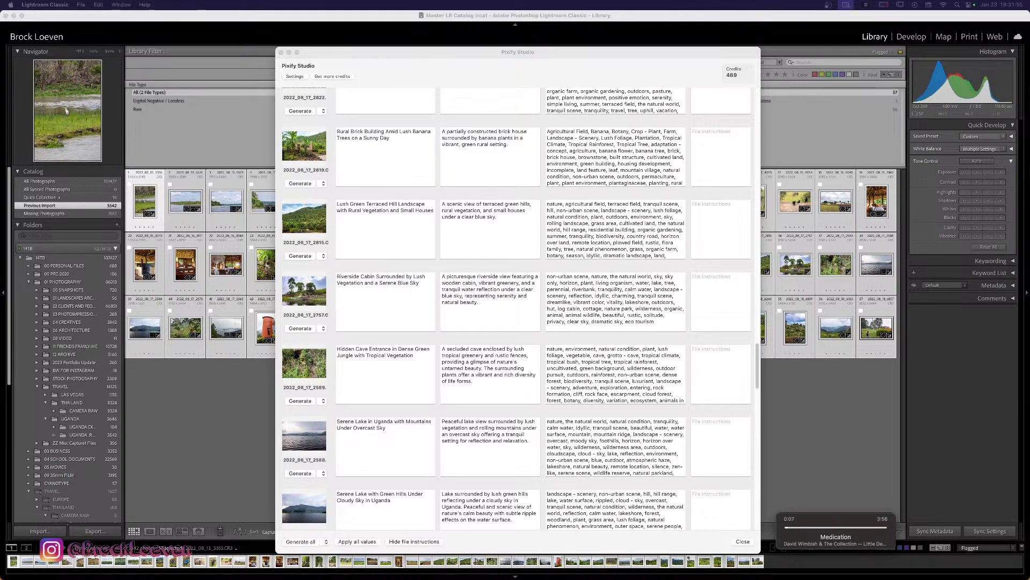
scroll(524, 408, down, 10)
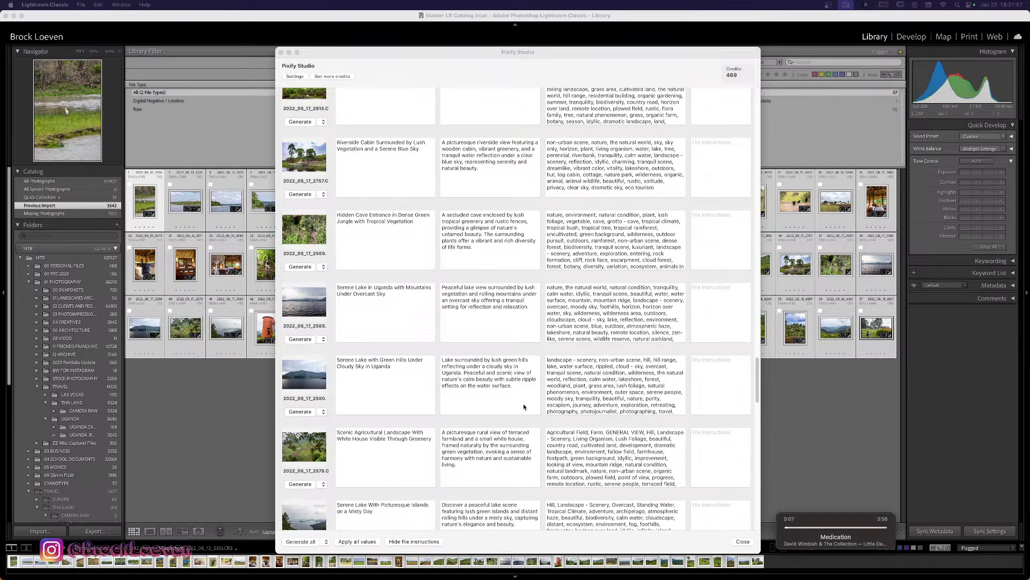
Generate titles, descriptions and keywords for the four consecutive blank photos from 2022_08_17_5194 to 2022_08_17_2479.
scroll(516, 405, down, 1)
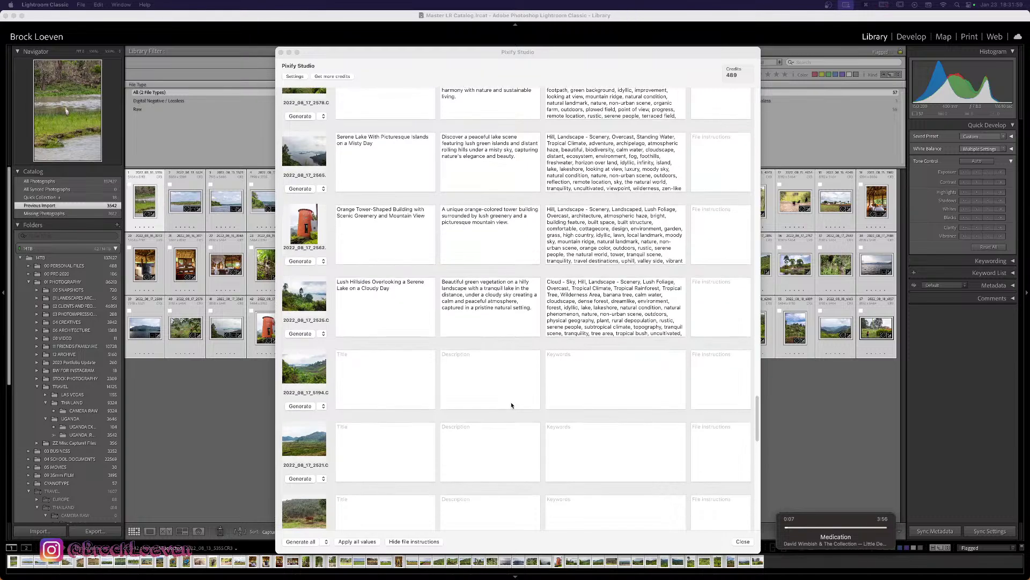
click(301, 407)
click(301, 478)
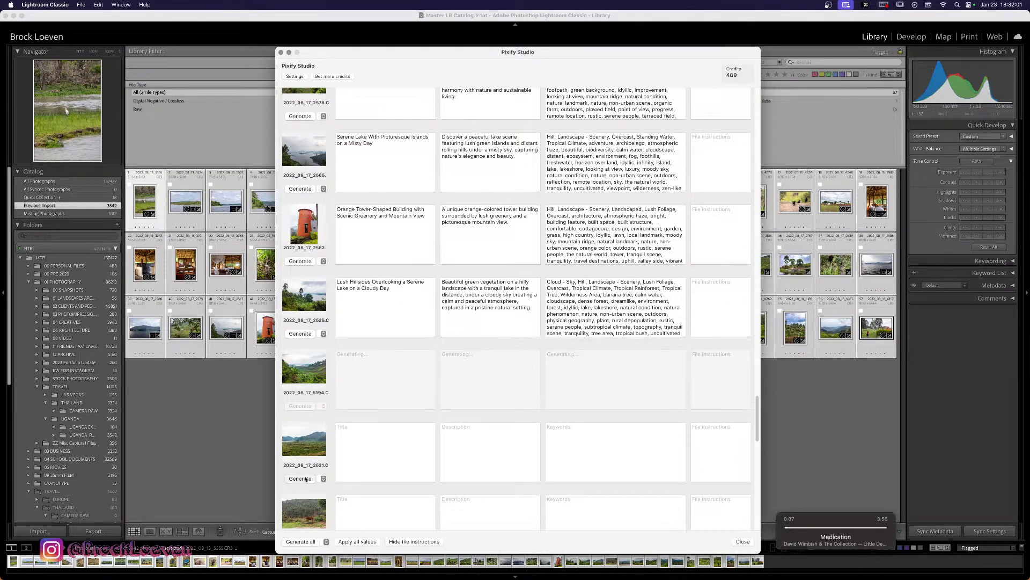
scroll(349, 479, down, 5)
click(303, 436)
scroll(305, 432, down, 4)
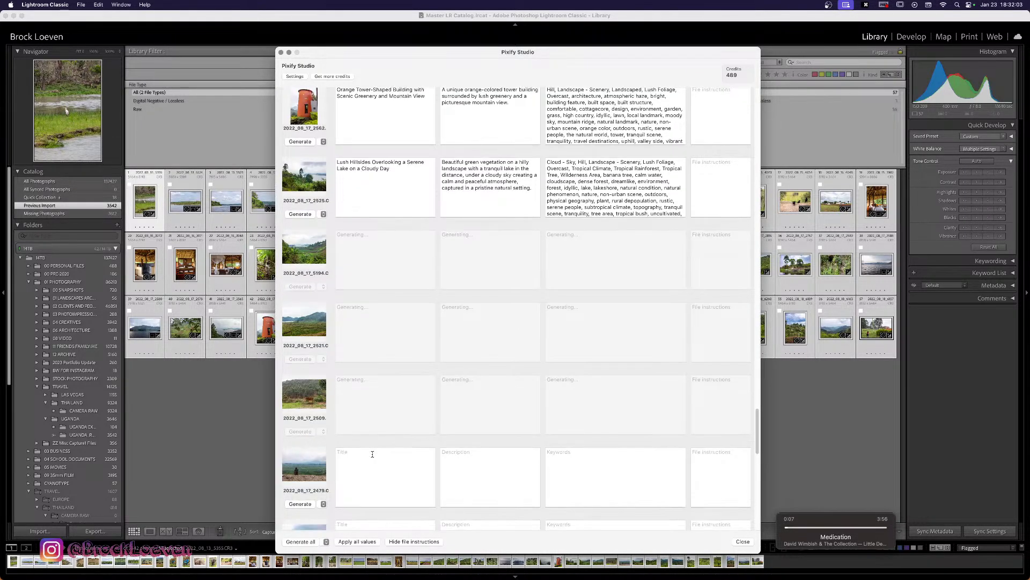
click(300, 425)
Examine the list around the four restarted 2022_08_17 photos for generated results and remaining blank entries.
scroll(685, 381, up, 5)
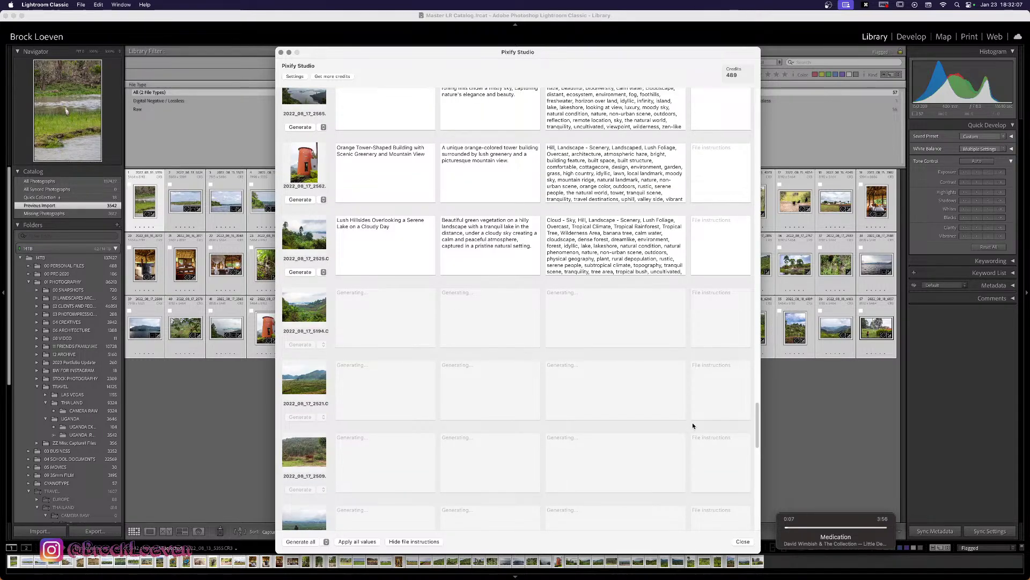
scroll(693, 423, down, 1)
scroll(686, 518, down, 3)
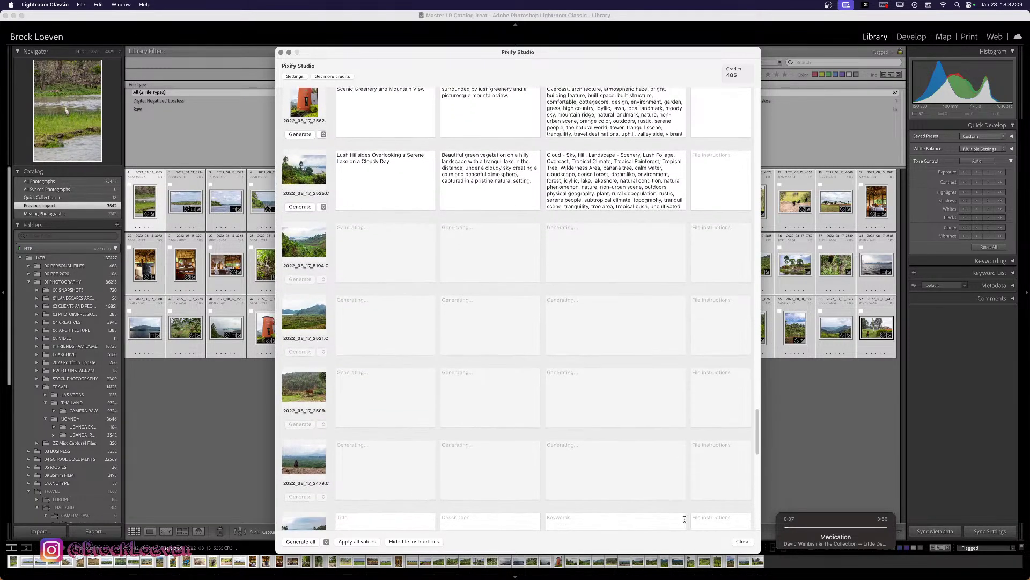
scroll(681, 519, down, 2)
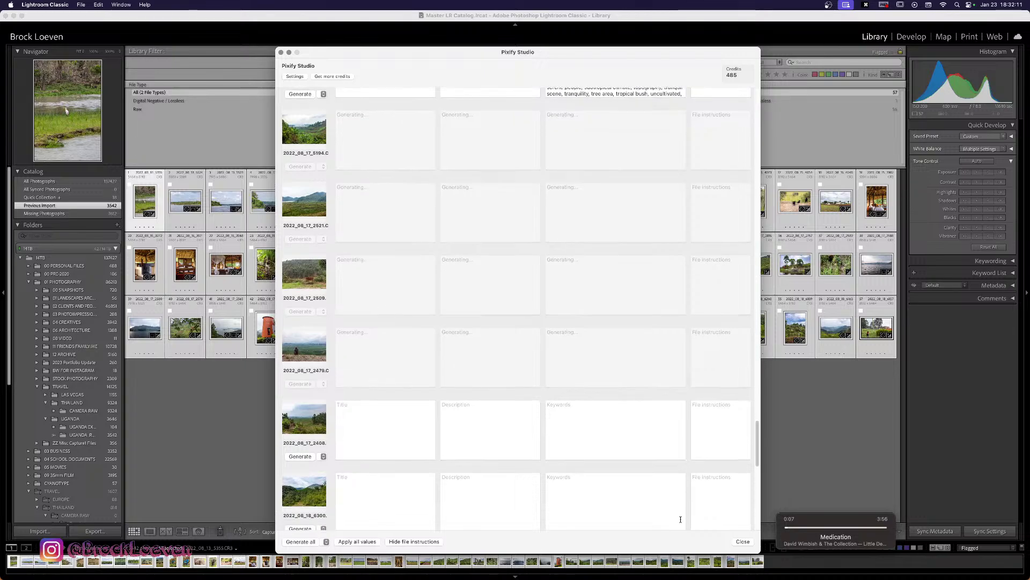
scroll(679, 520, down, 1)
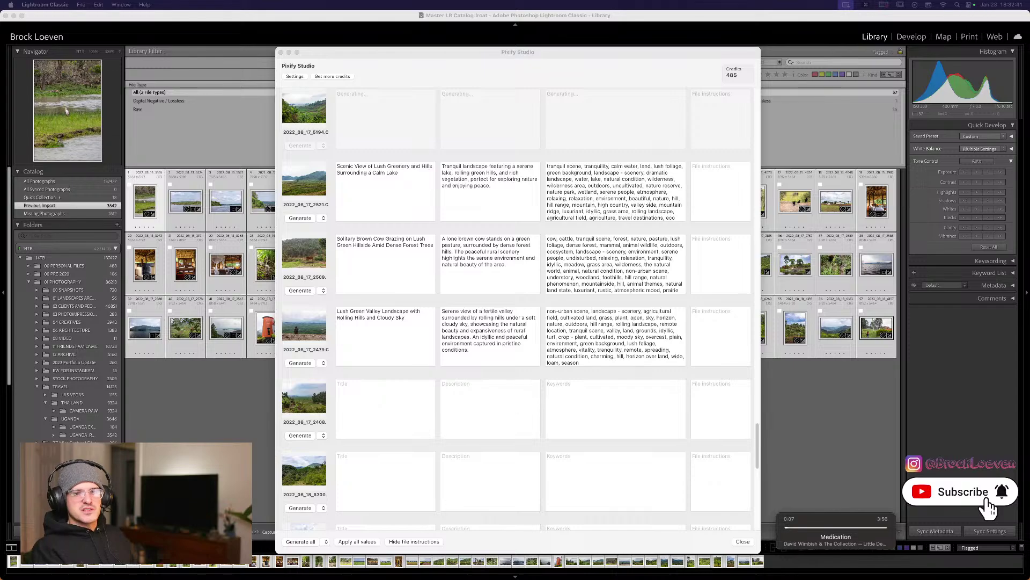
scroll(487, 290, up, 6)
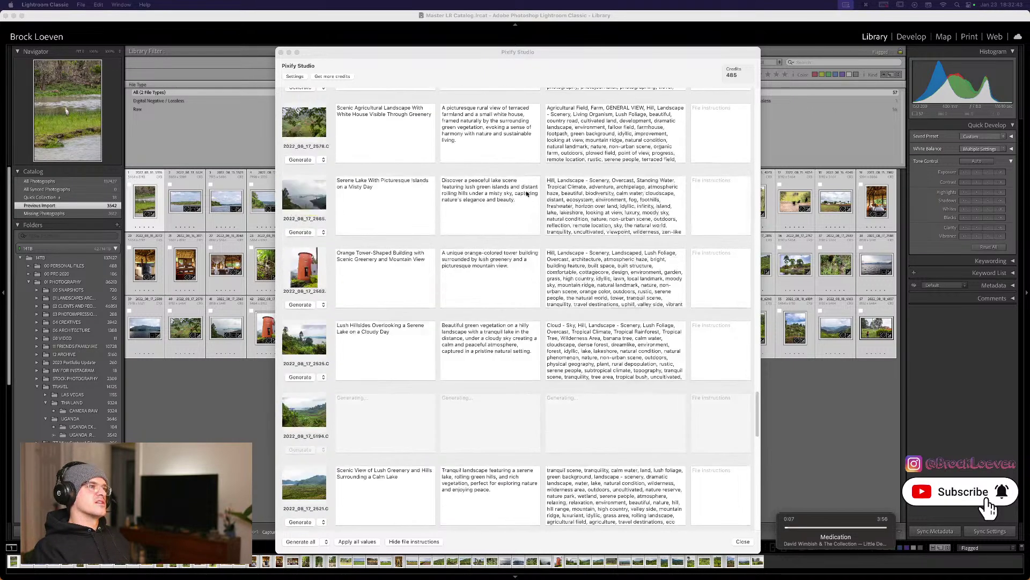
scroll(488, 290, down, 6)
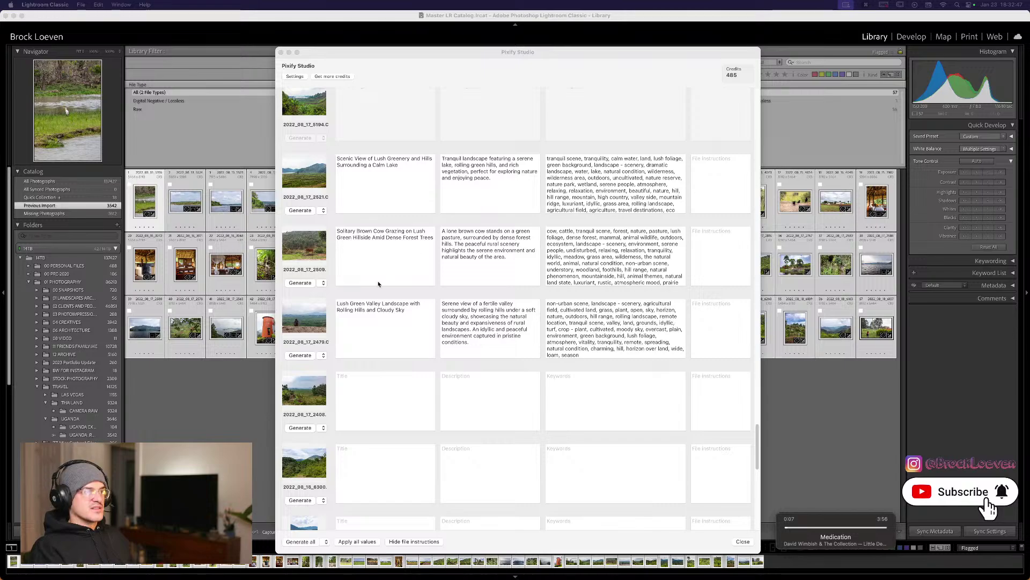
scroll(417, 313, up, 1)
scroll(417, 313, up, 4)
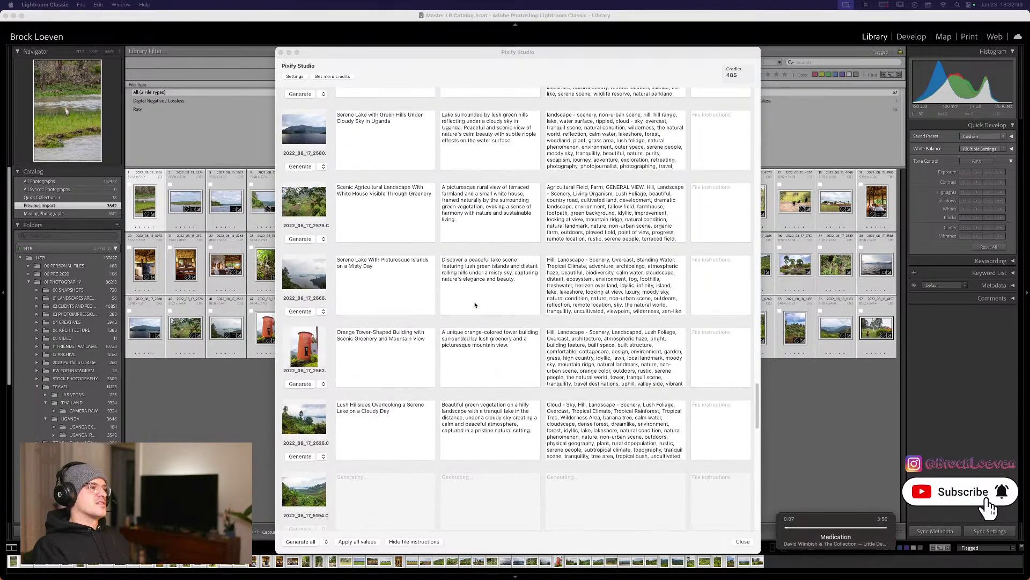
scroll(472, 305, up, 2)
scroll(471, 306, down, 8)
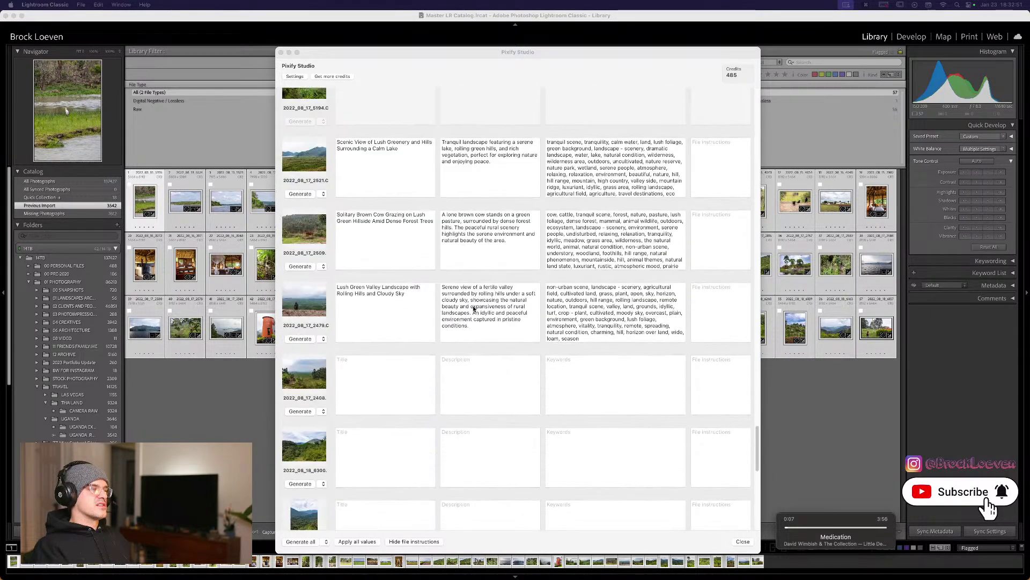
Generate titles, descriptions and keywords for the blank photos 2022_08_17_2408, 2022_08_18_6300 and 2022_08_18_6294.
click(309, 412)
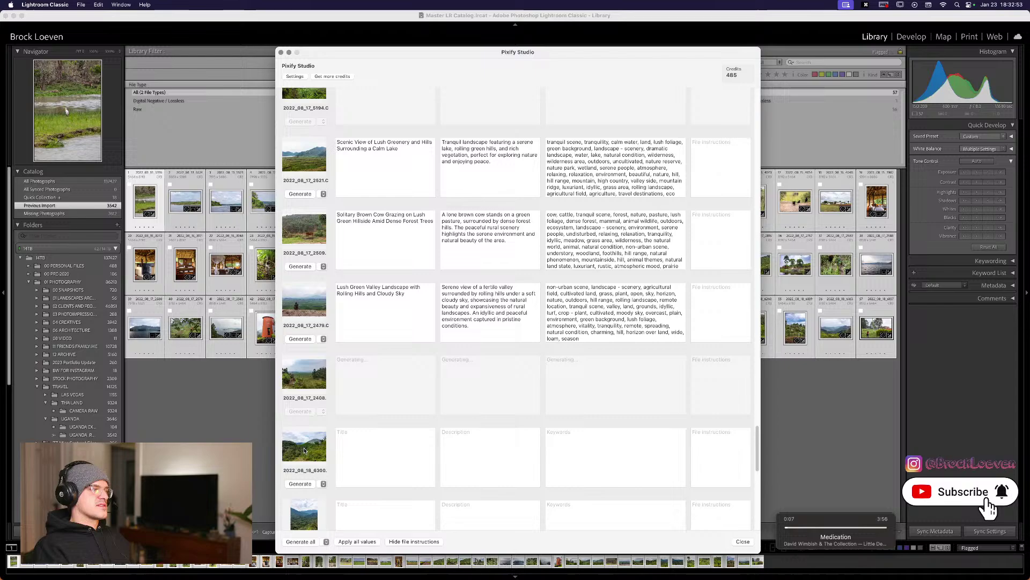
click(311, 483)
scroll(351, 479, down, 5)
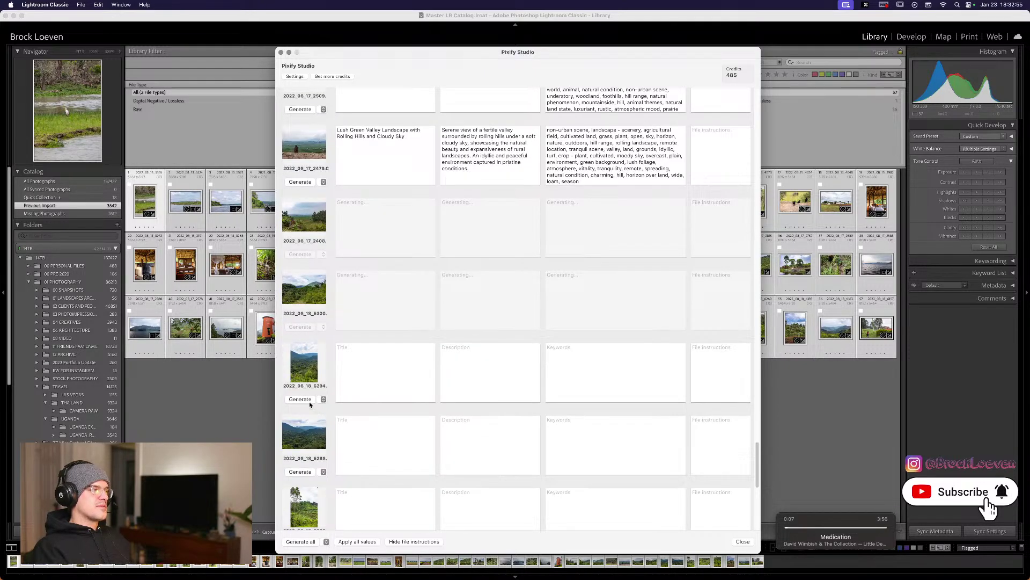
click(294, 399)
scroll(433, 393, up, 10)
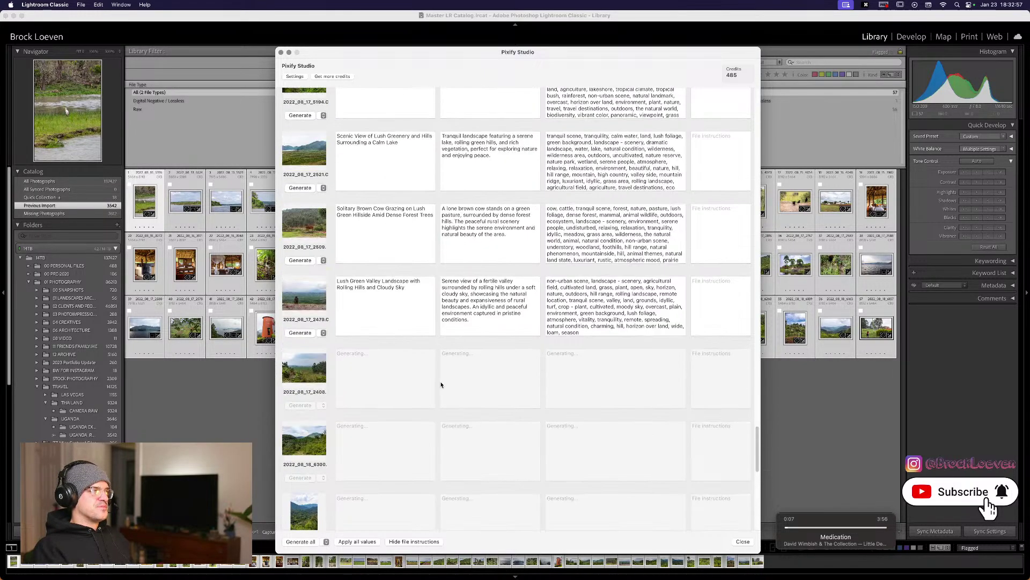
Generate titles, descriptions and keywords for the two remaining blank 2022_08_18 photos just before the first tea plantation photo.
scroll(433, 392, down, 10)
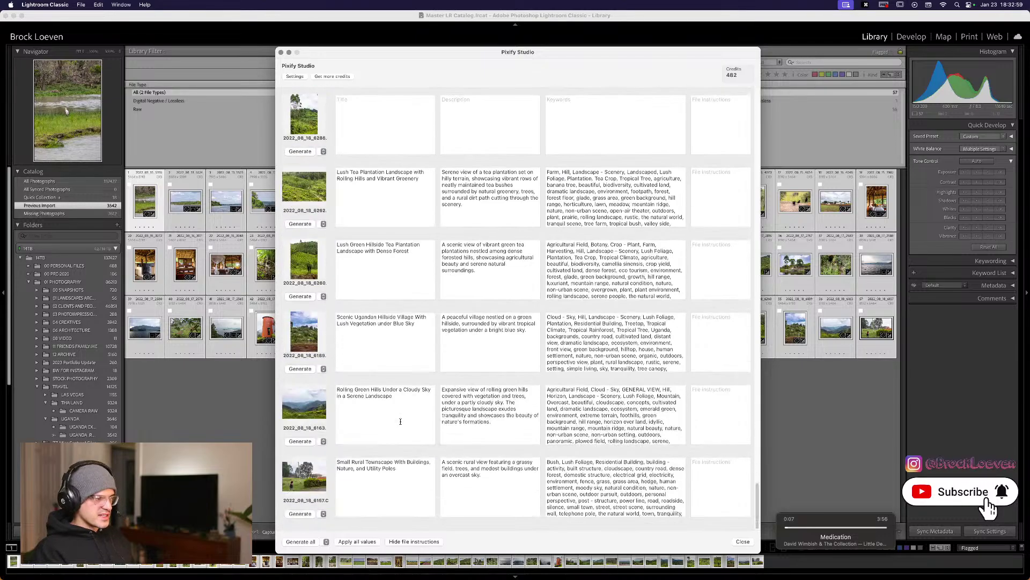
scroll(396, 418, up, 5)
scroll(396, 418, down, 6)
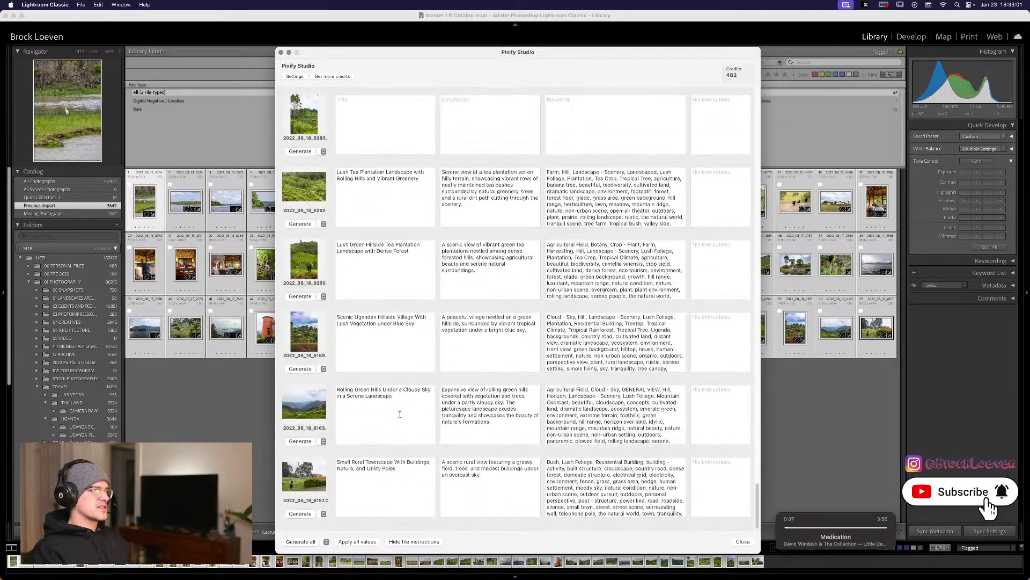
scroll(395, 418, up, 5)
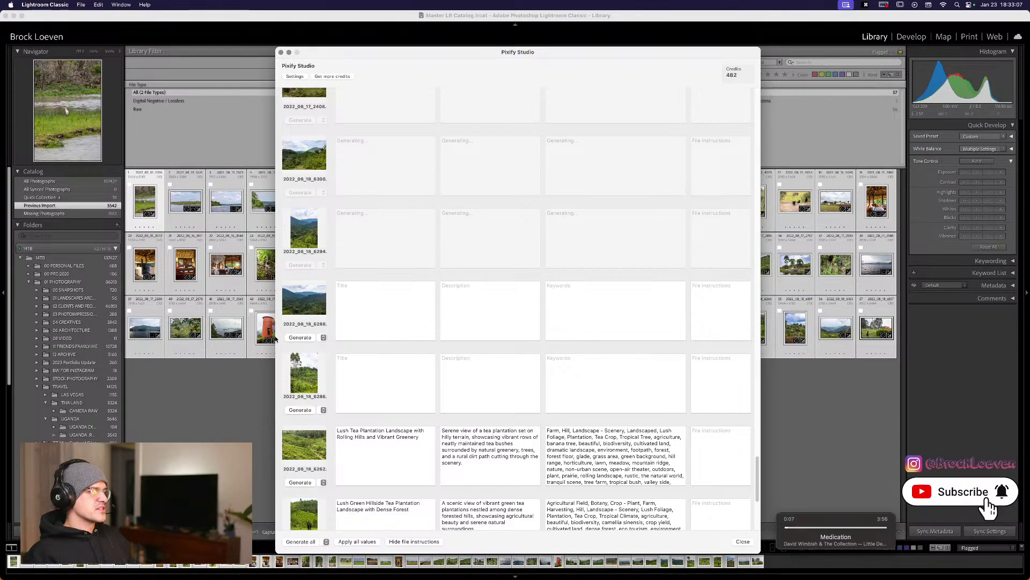
click(293, 338)
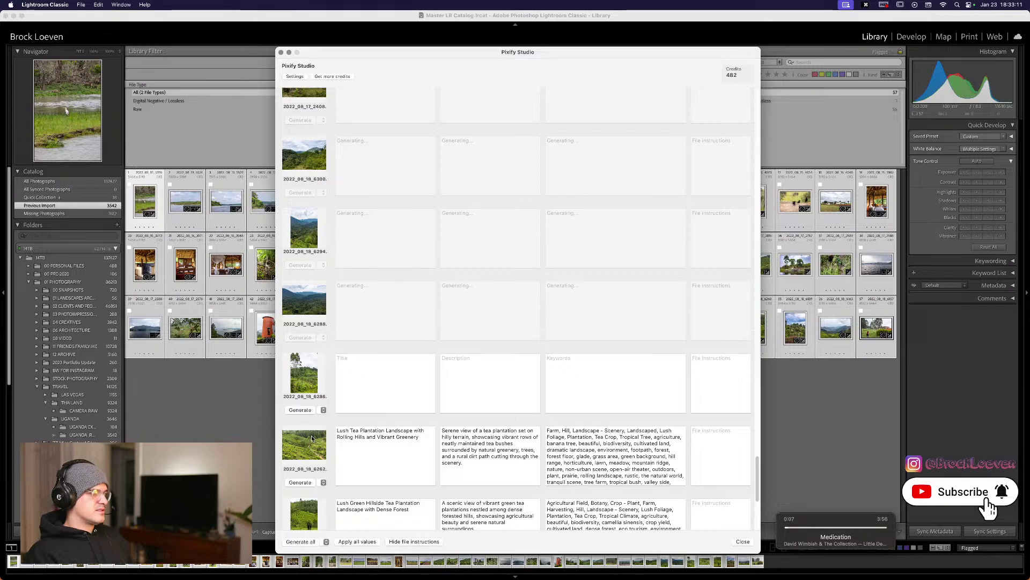
click(301, 411)
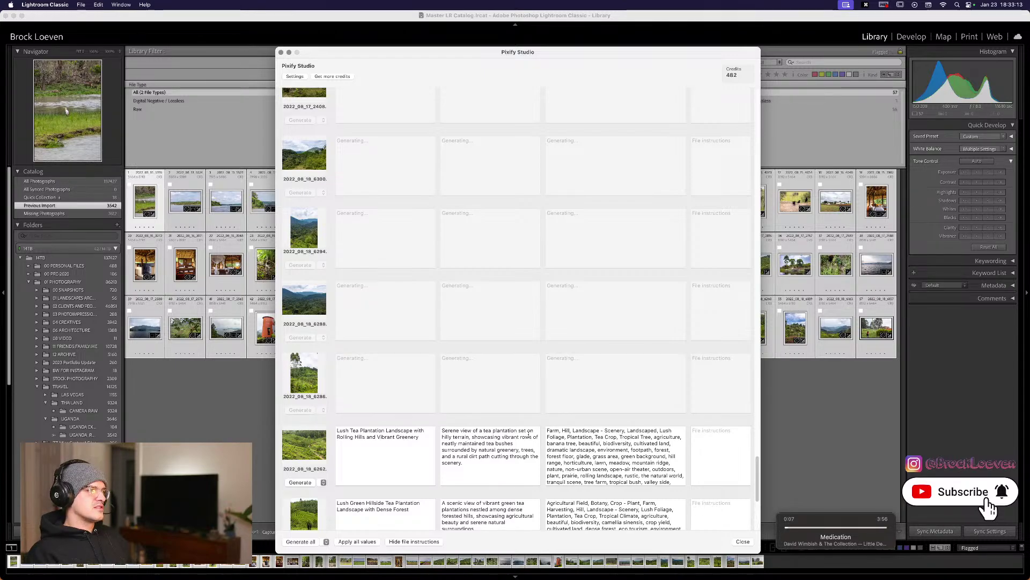
Check the whole photo list for finished titles, descriptions and keywords and for any remaining empty fields.
scroll(518, 473, up, 5)
scroll(467, 450, down, 5)
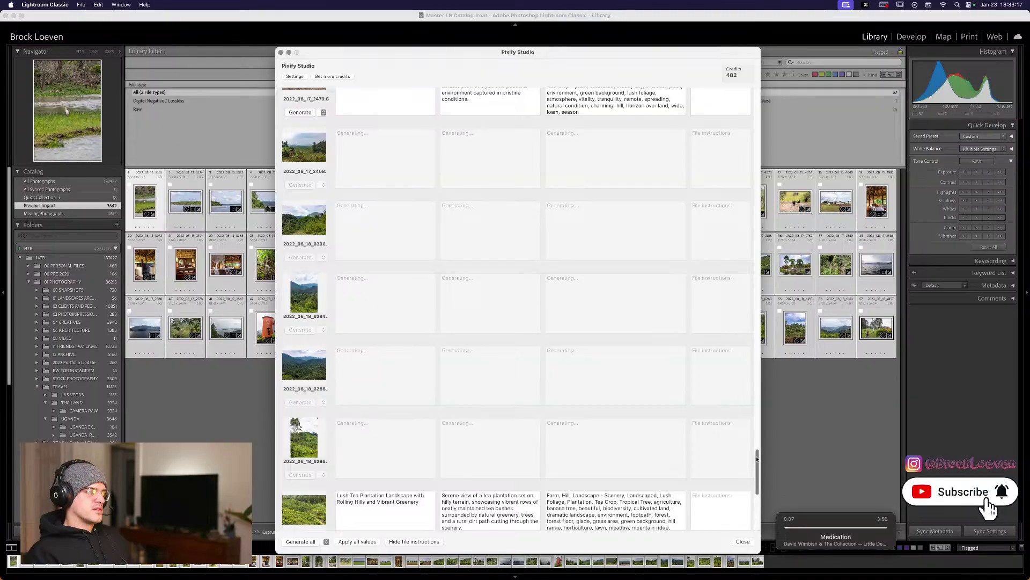
scroll(748, 483, down, 6)
scroll(746, 487, down, 10)
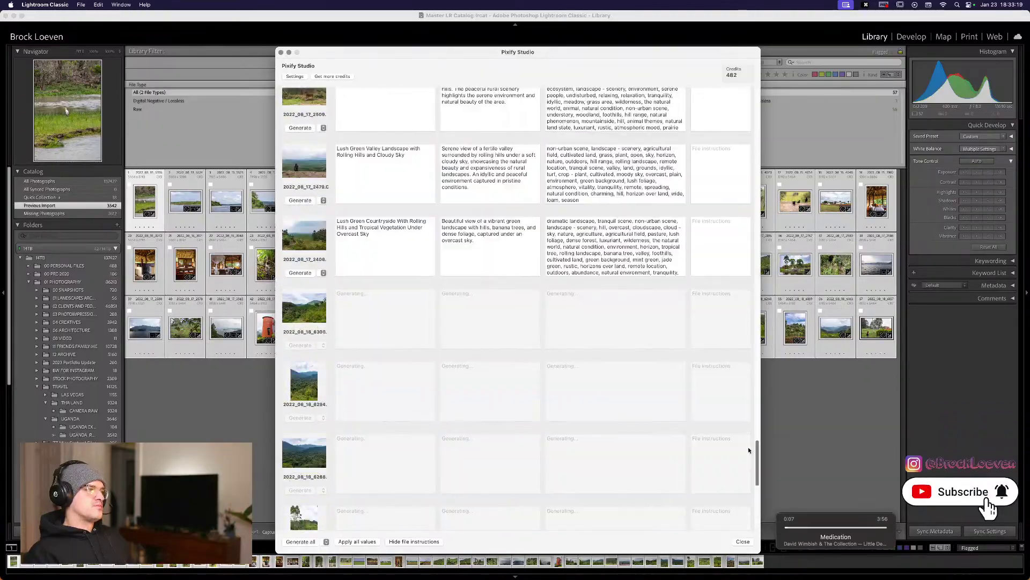
drag(756, 385, 758, 378)
scroll(648, 371, down, 10)
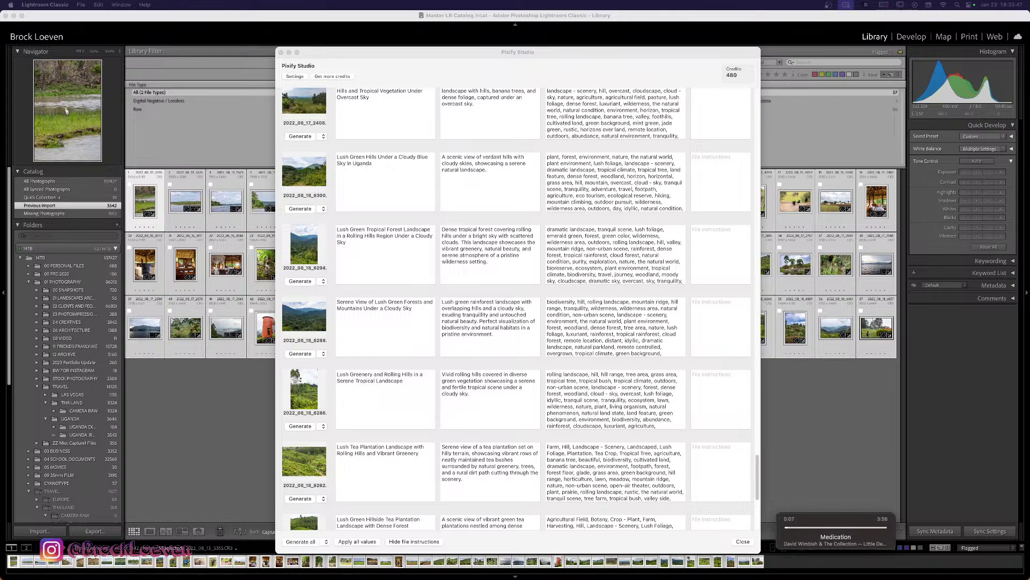
scroll(635, 191, down, 5)
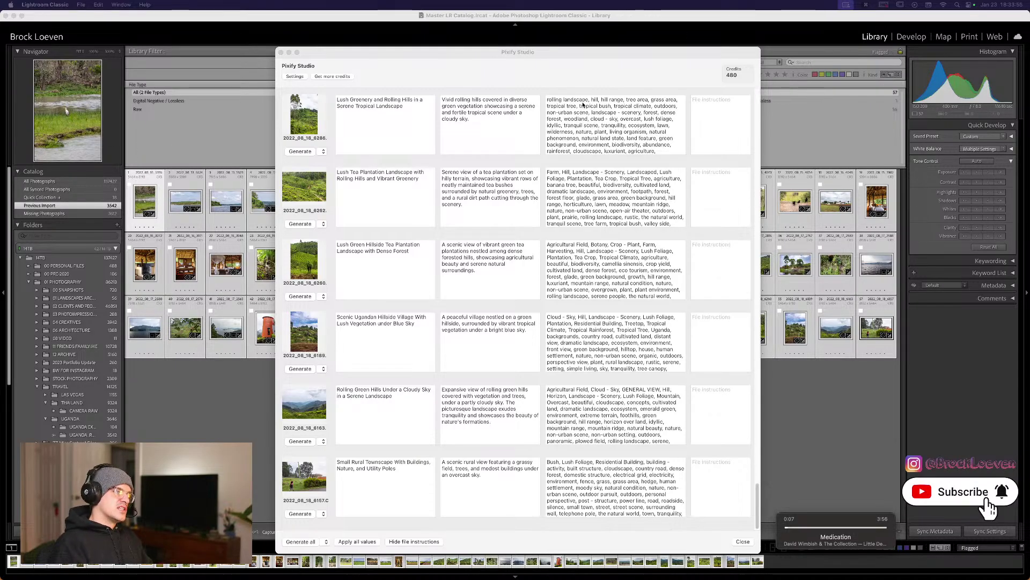
scroll(546, 364, down, 10)
scroll(546, 365, up, 15)
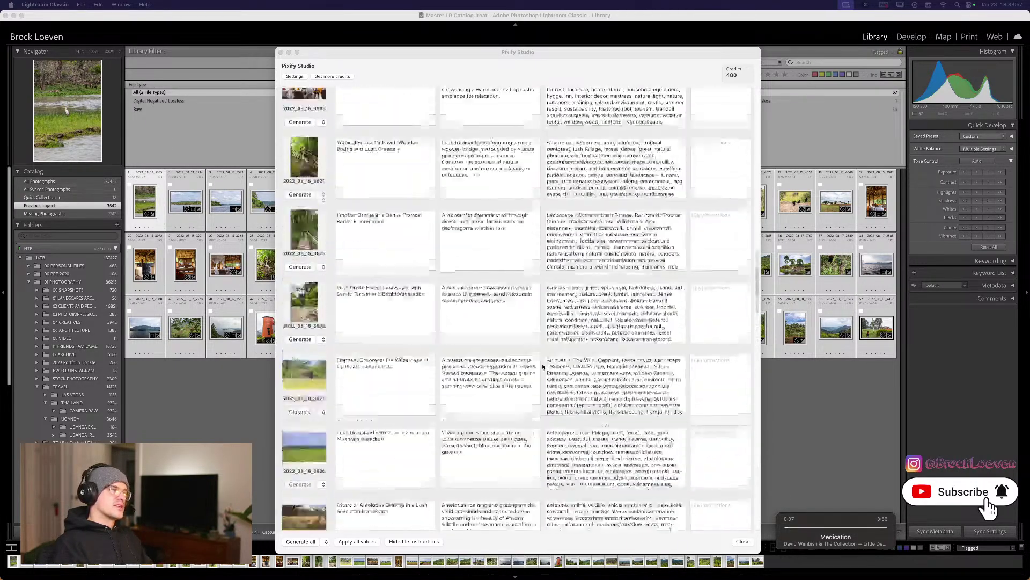
scroll(530, 370, up, 2)
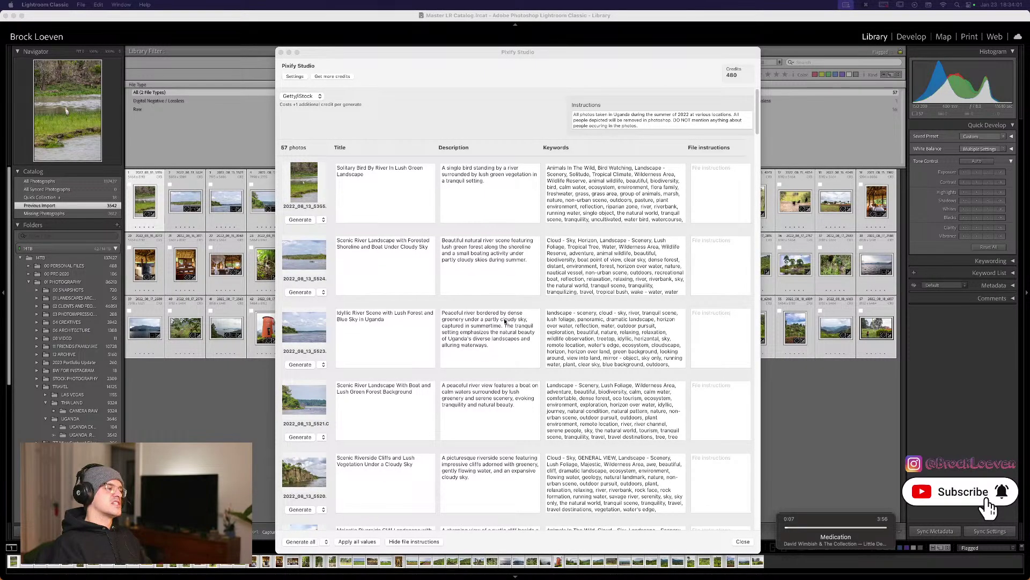
Review the scope options for bulk generation, keeping Empty fields selected.
click(326, 542)
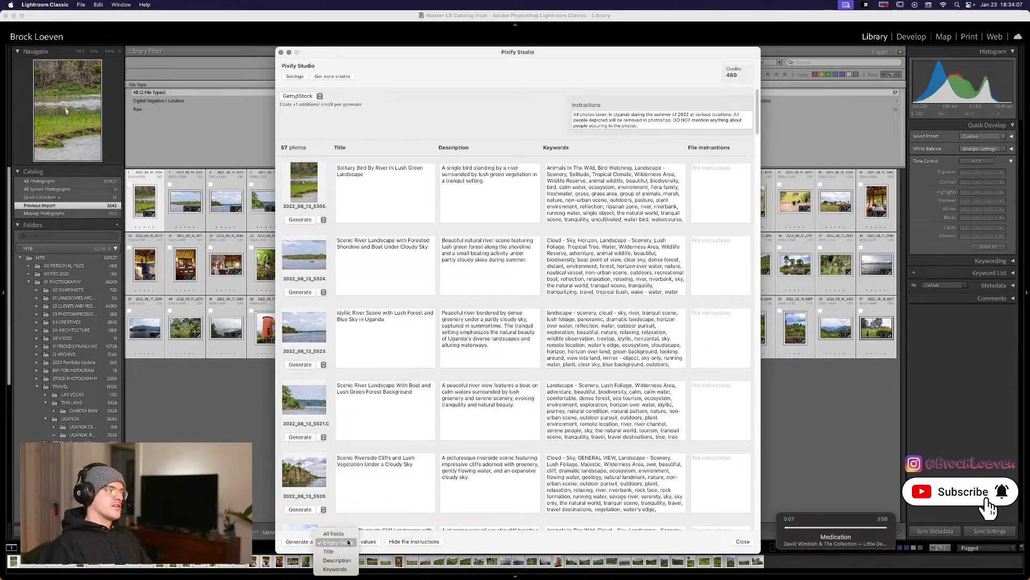
click(350, 543)
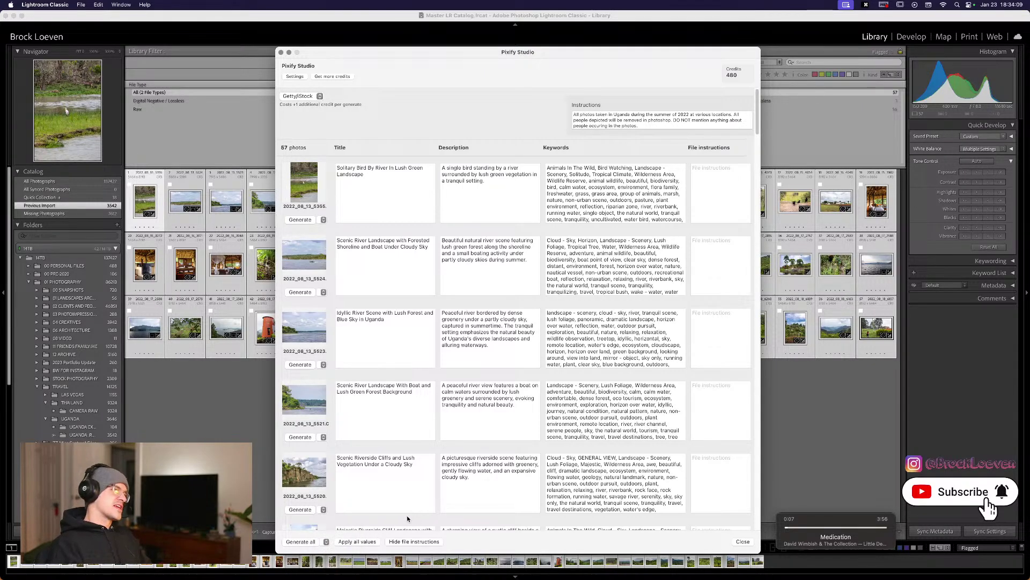
click(326, 541)
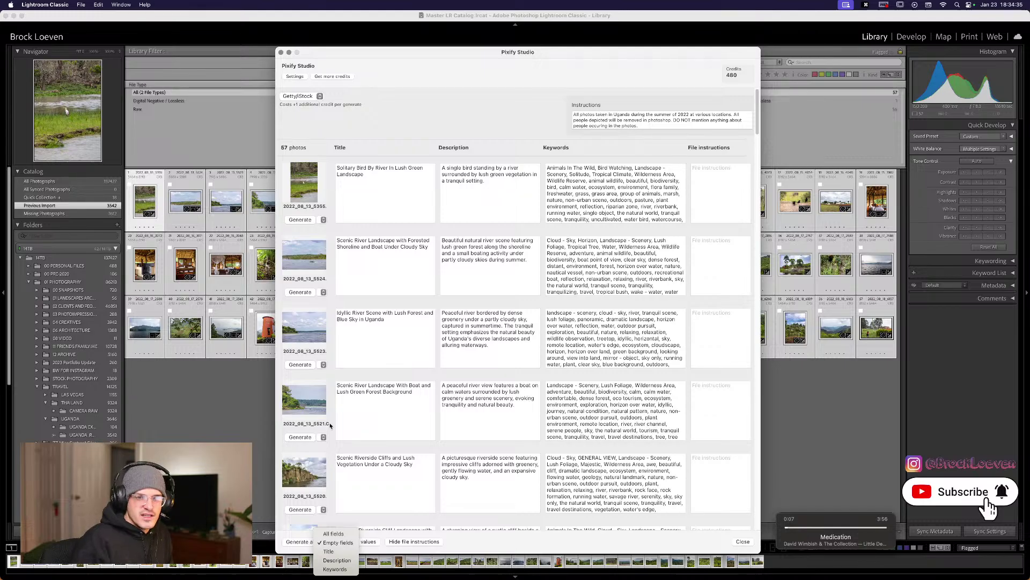
click(390, 404)
Look over the completed list and apply all generated titles, descriptions and keywords to the 57 photos.
scroll(388, 411, down, 10)
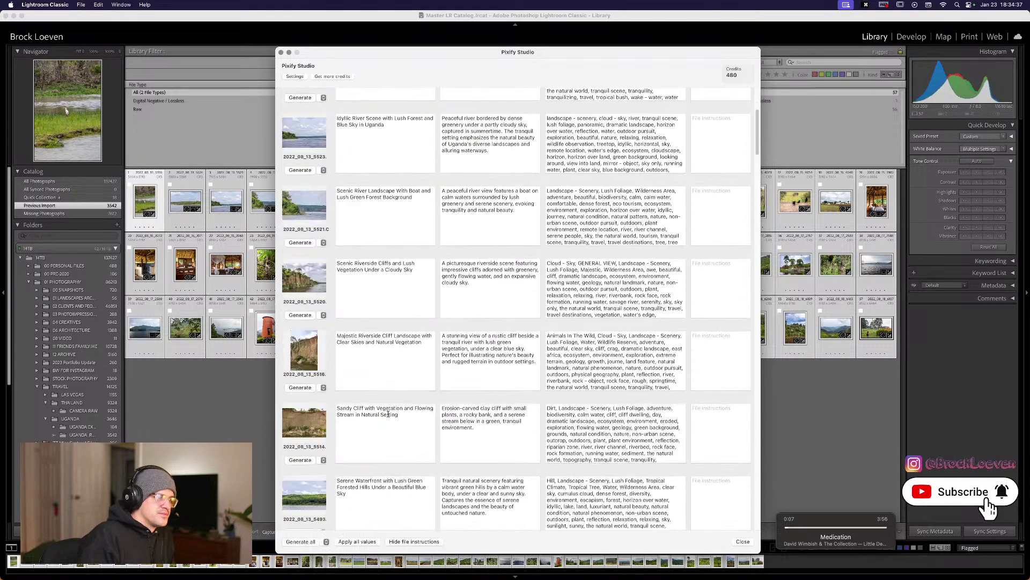
scroll(387, 413, up, 10)
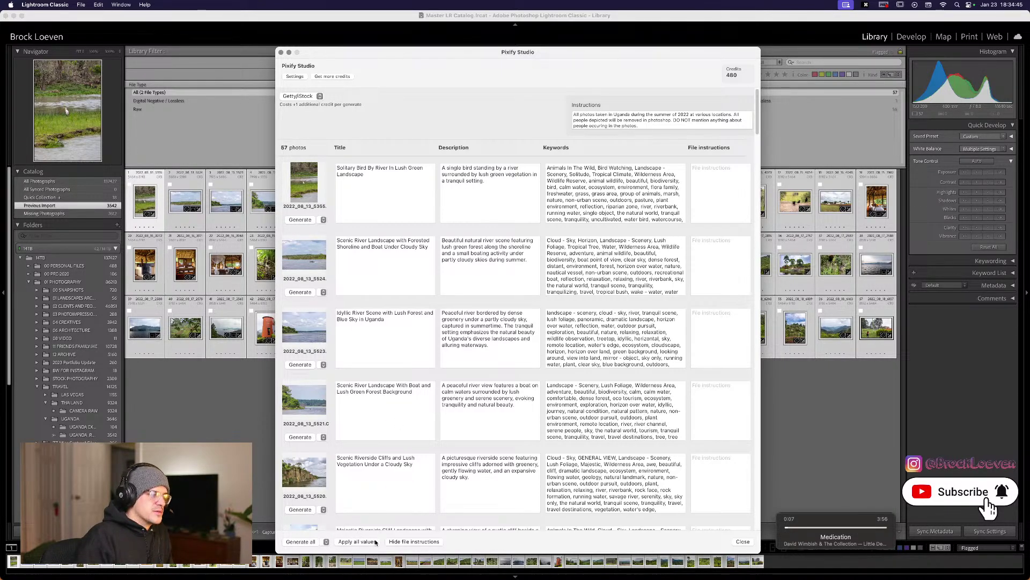
scroll(419, 495, down, 5)
scroll(419, 495, down, 15)
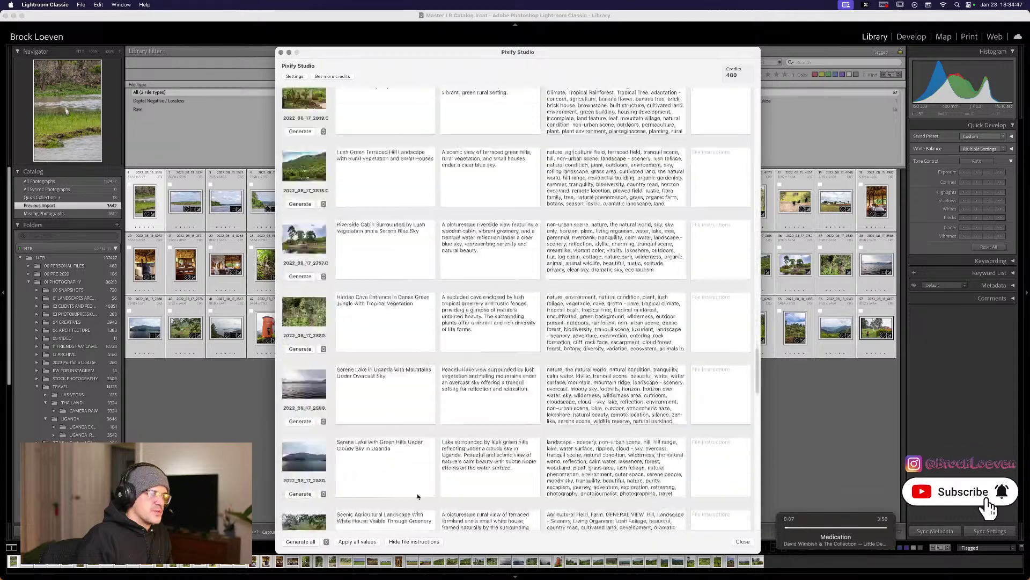
scroll(417, 492, down, 10)
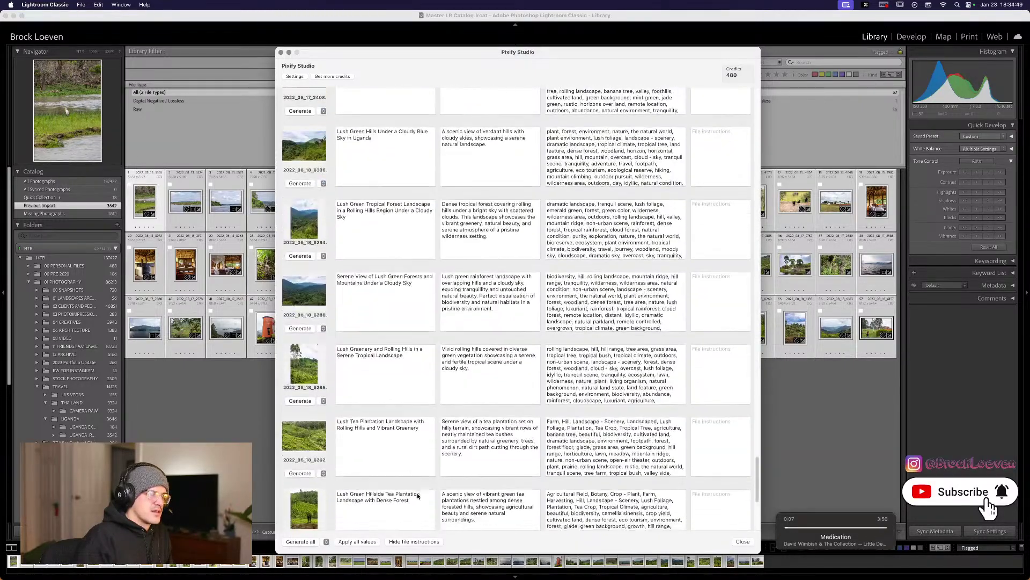
click(354, 543)
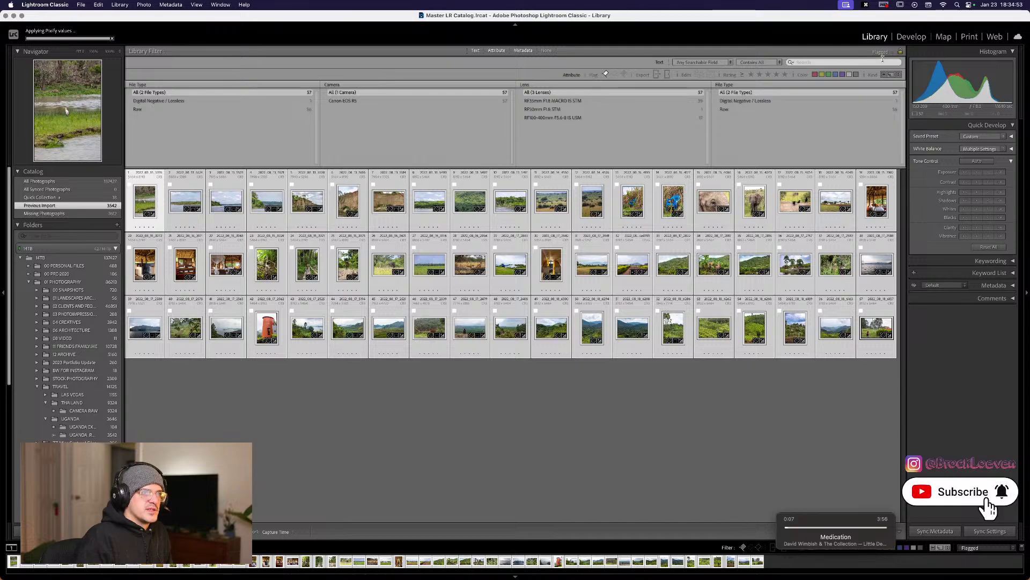
Show the keyword tags of the selected photos in the Lightroom library and read through them.
click(991, 263)
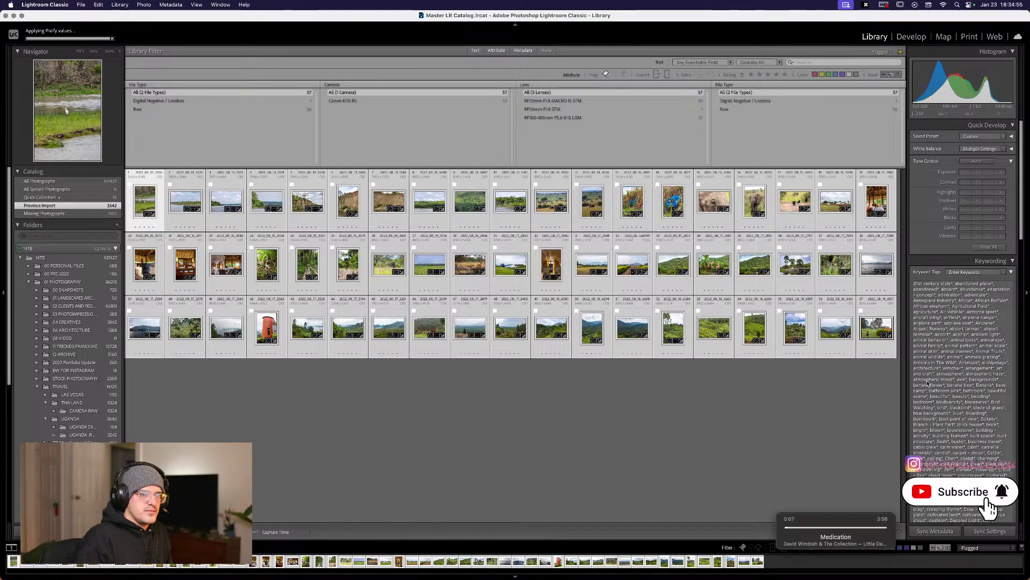
scroll(956, 349, down, 5)
scroll(926, 383, down, 5)
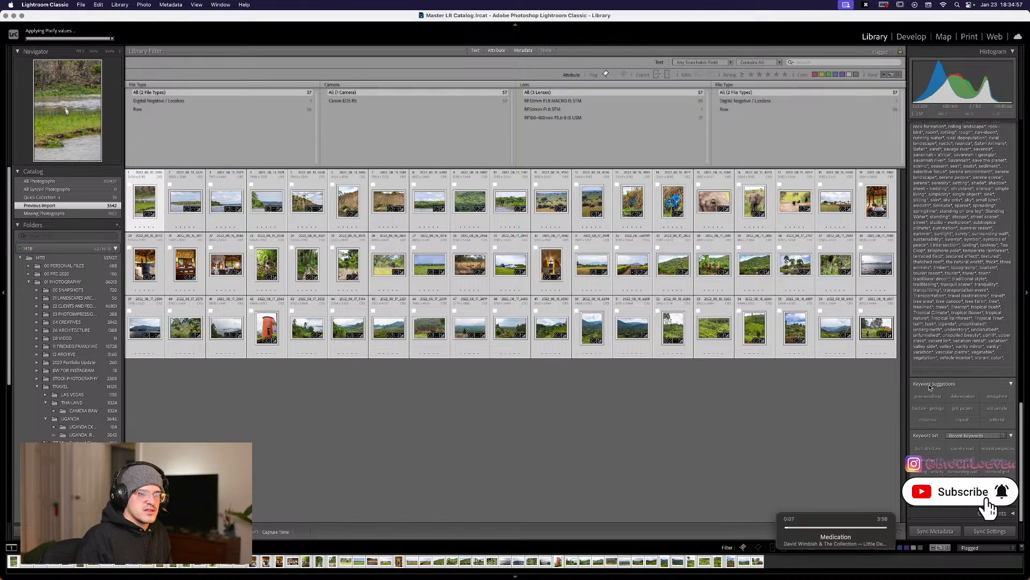
Hide the combined keyword tags, deselect all photos, and show the keywords of the hazy valley photo with the seated person.
scroll(931, 386, up, 10)
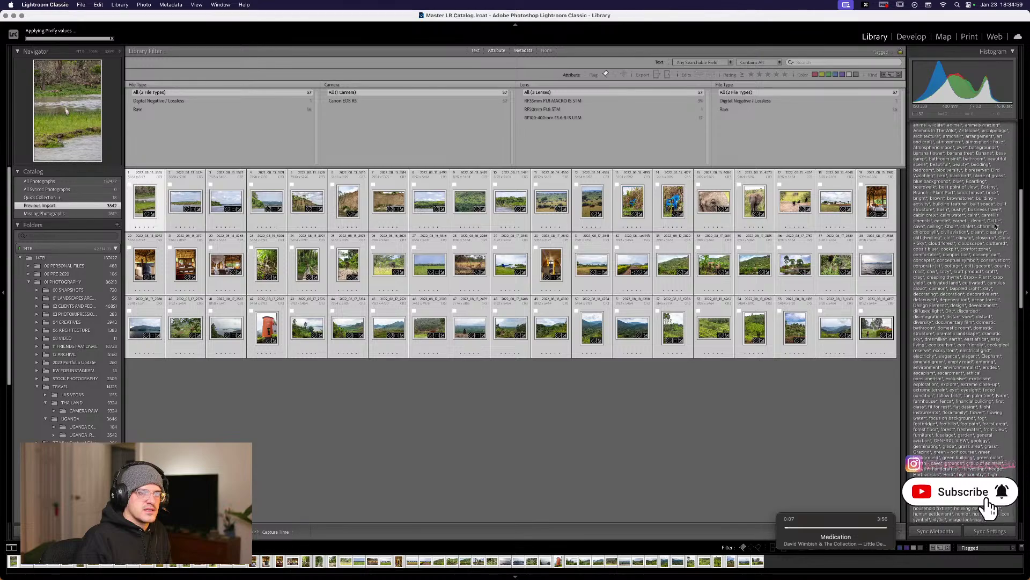
click(982, 263)
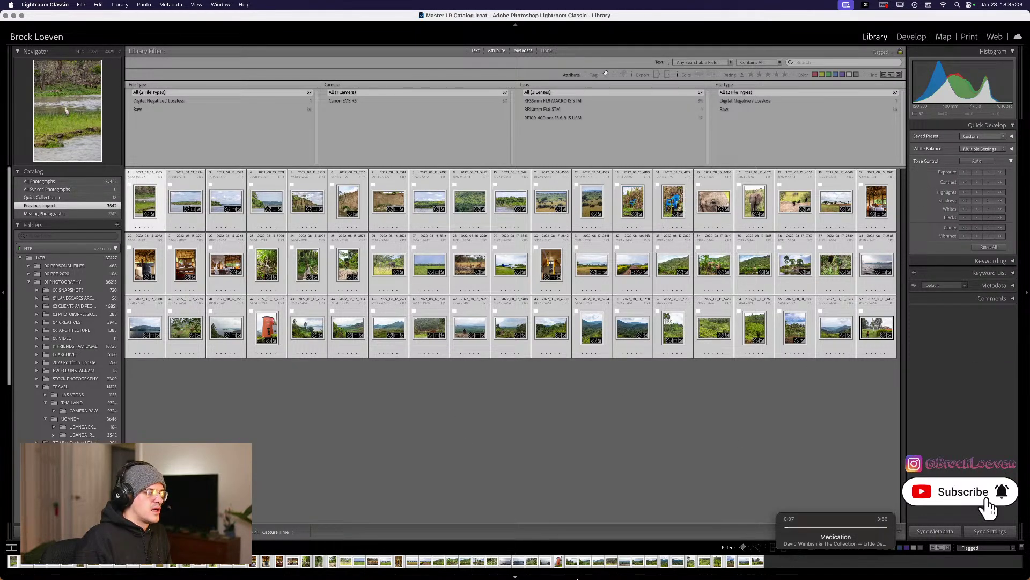
mouse_move(577, 578)
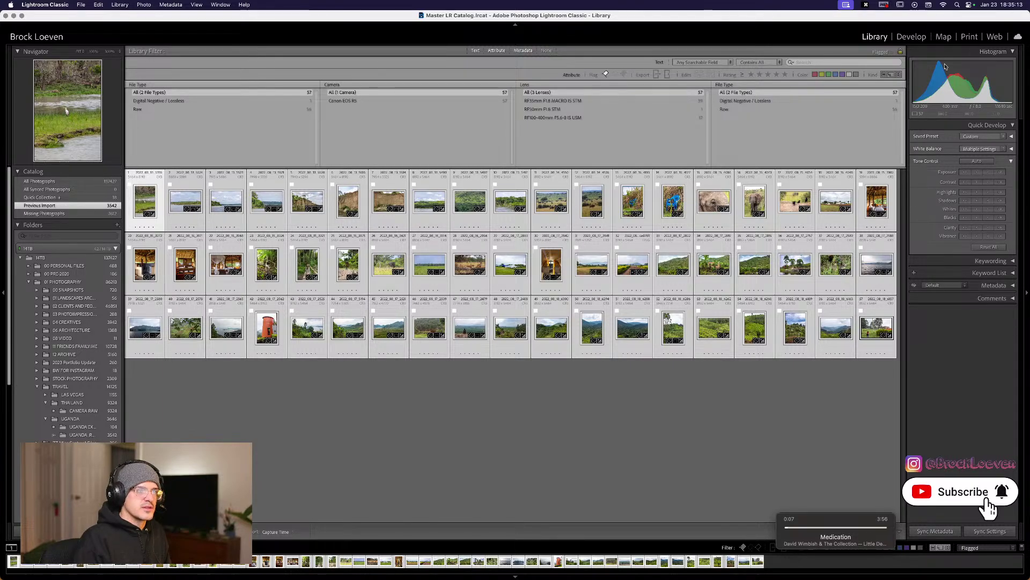
click(574, 378)
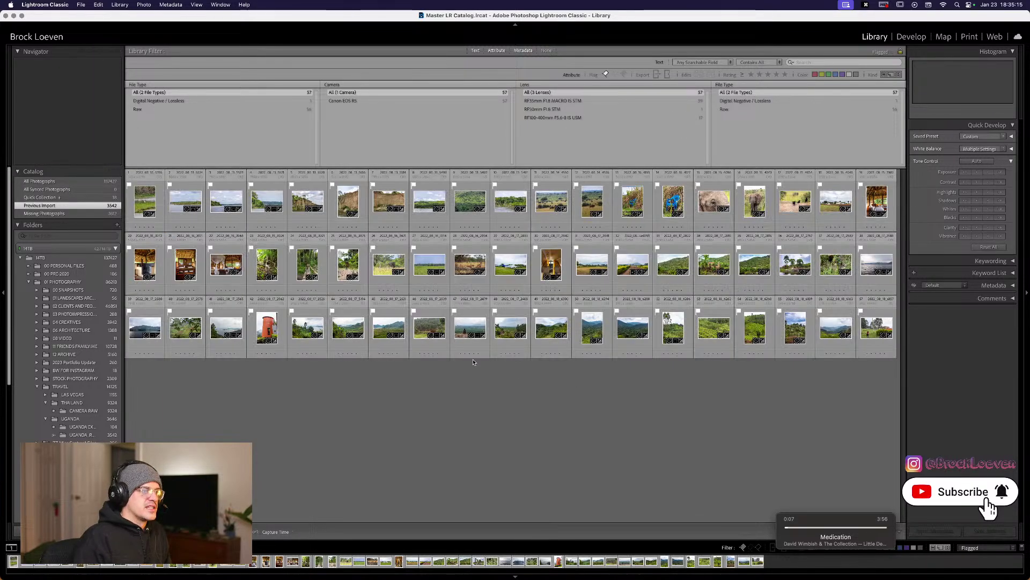
click(460, 321)
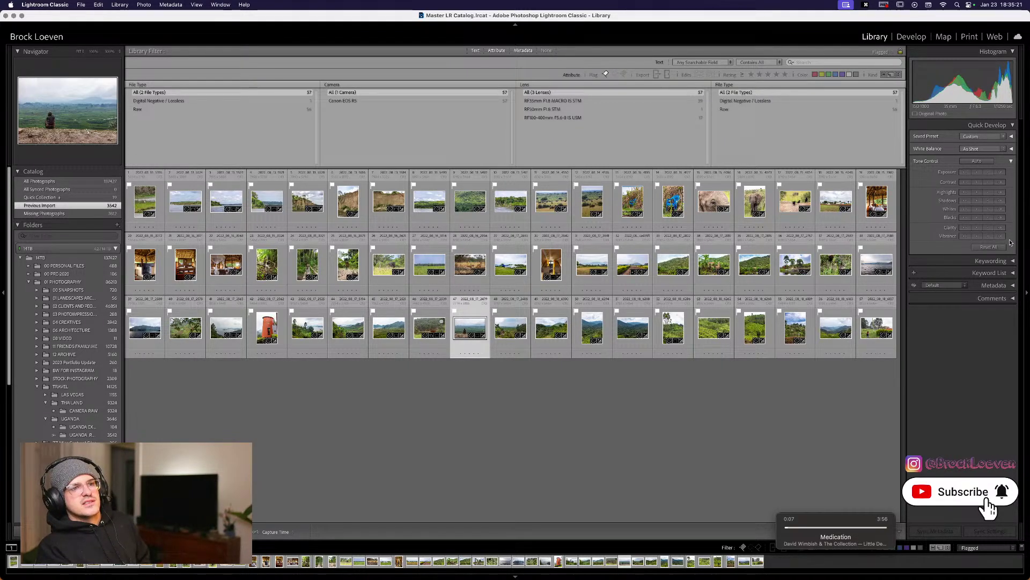
click(991, 261)
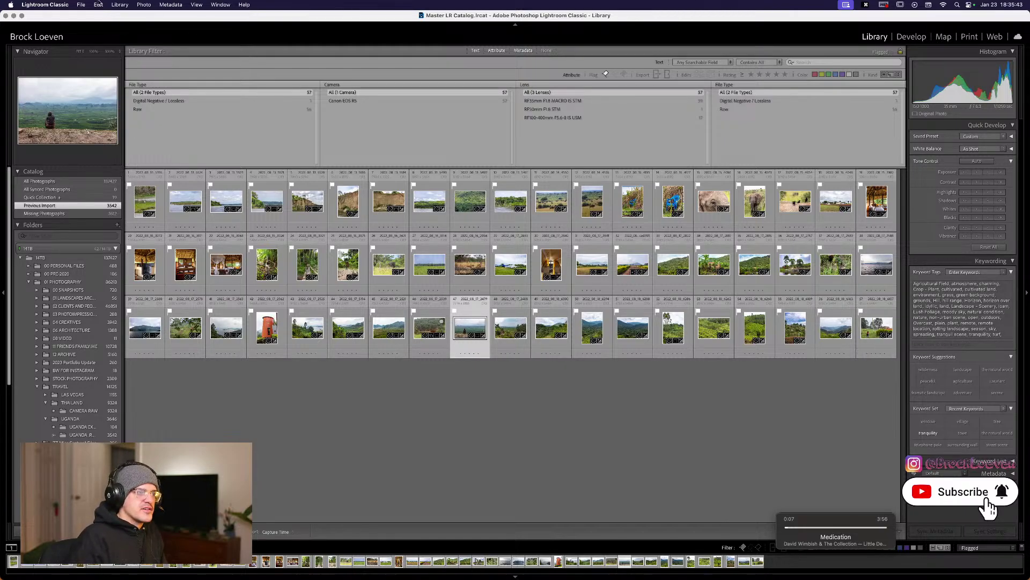
Open the selected valley photo in Pixify Studio, review the generation type options keeping Getty/iStock, and close the window.
click(125, 4)
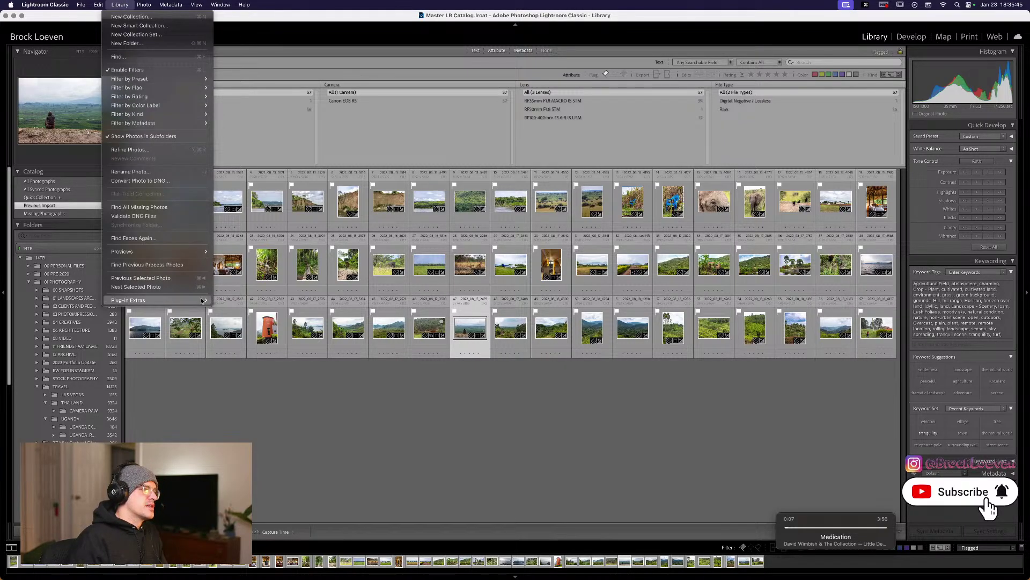
mouse_move(193, 300)
click(233, 301)
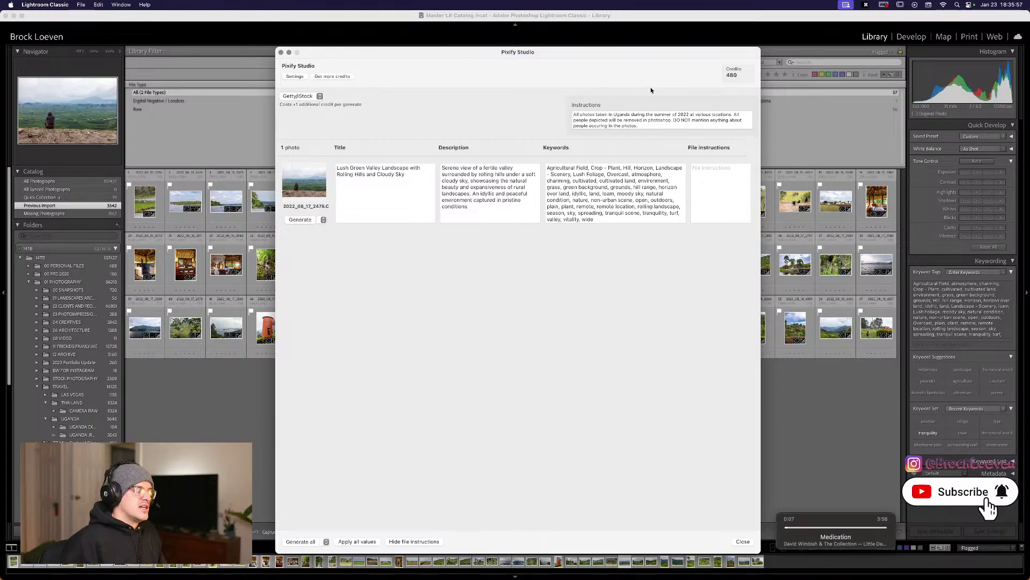
click(301, 95)
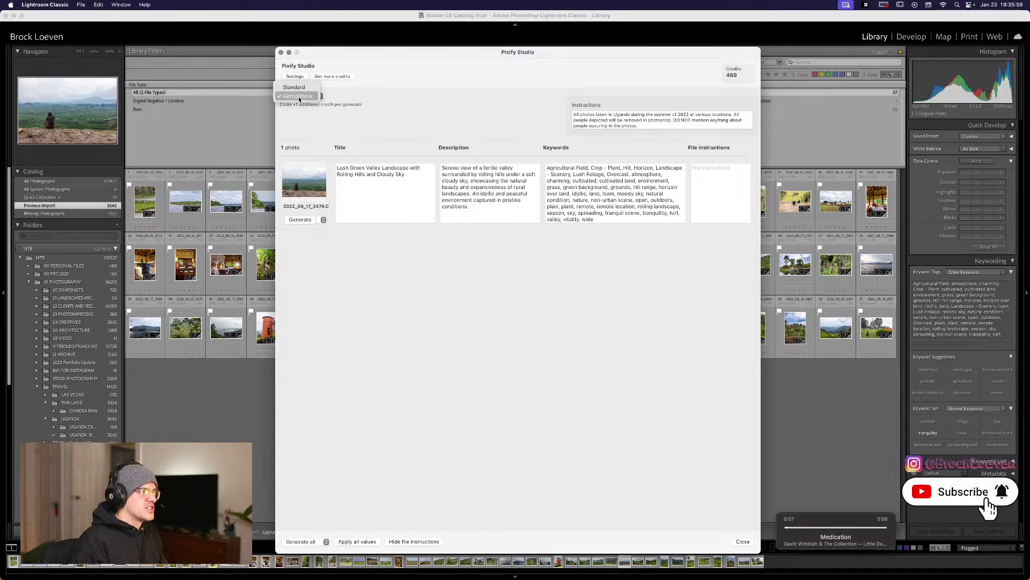
click(341, 123)
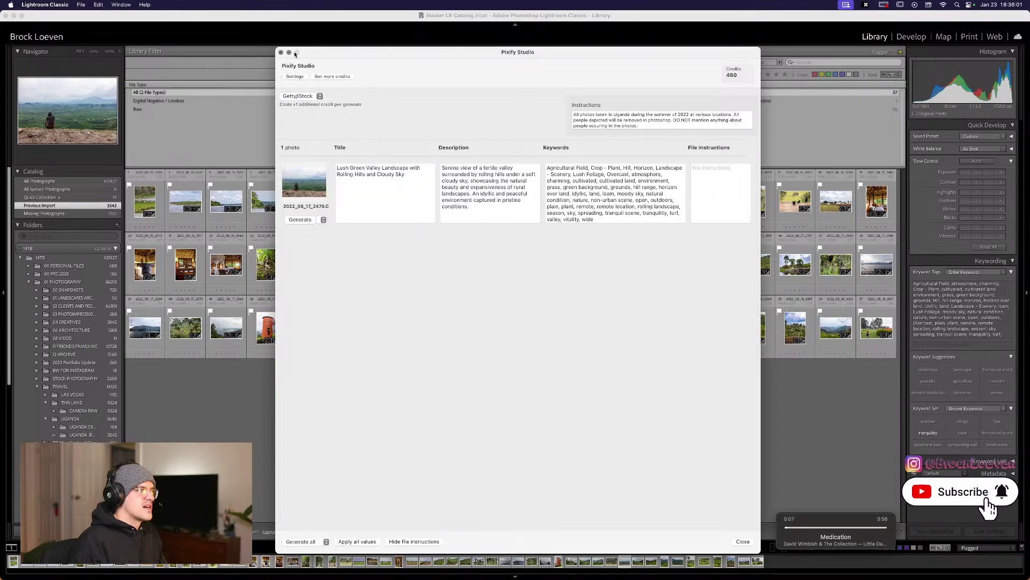
key(Escape)
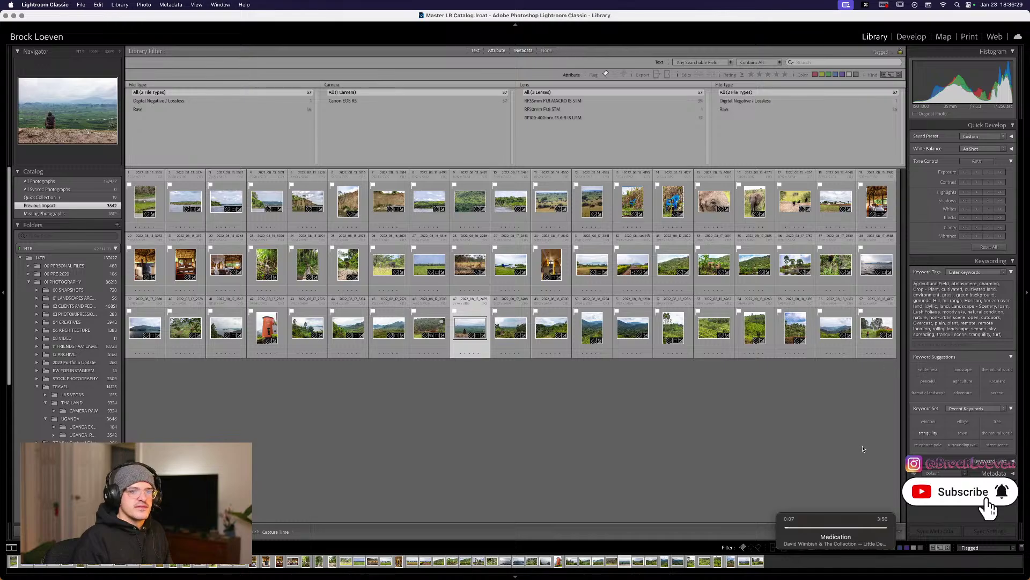
Show the valley photo's title and caption metadata, collapsing the keywording and quick develop sections.
mouse_move(831, 536)
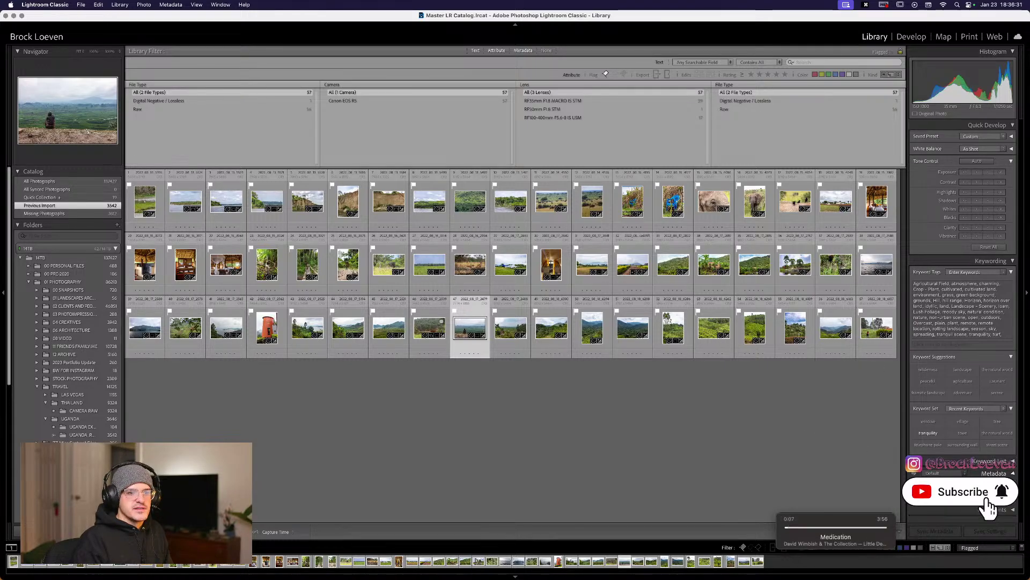
scroll(977, 335, down, 5)
click(991, 126)
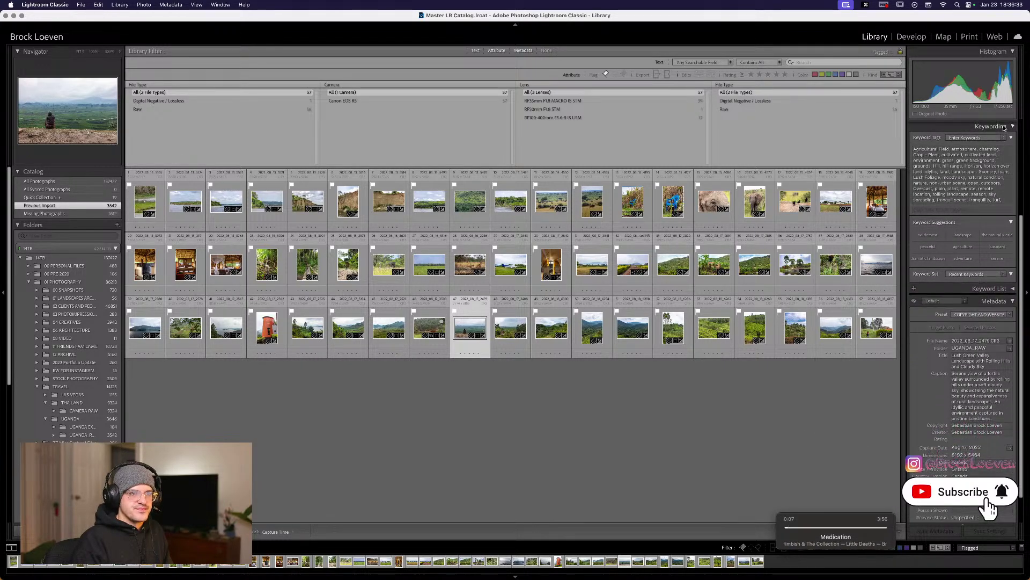
scroll(979, 195, up, 3)
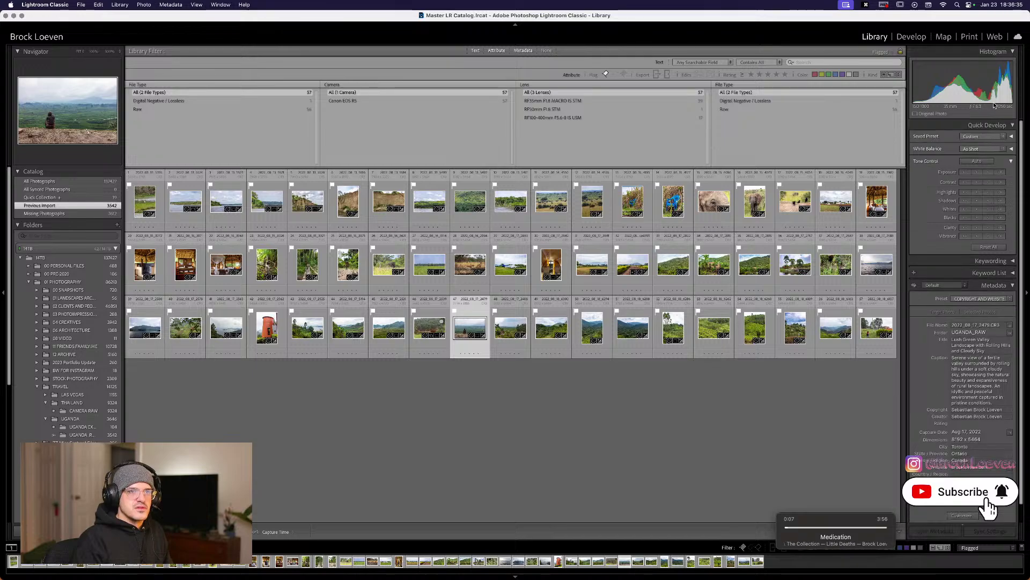
click(988, 125)
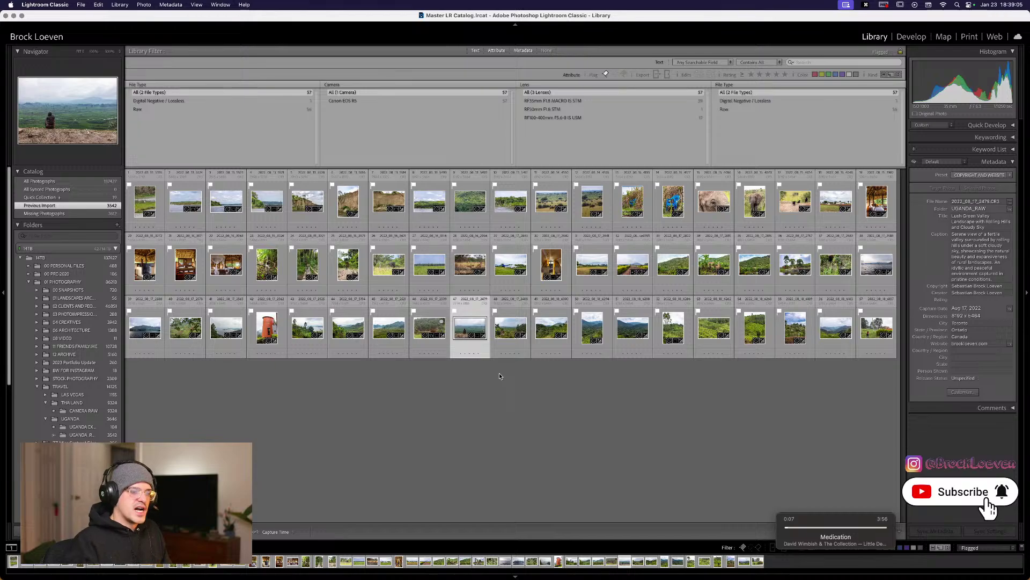
Inspect the last photo's title, description and keywords in Pixify Studio, close the window and clear the photo selection.
mouse_move(719, 574)
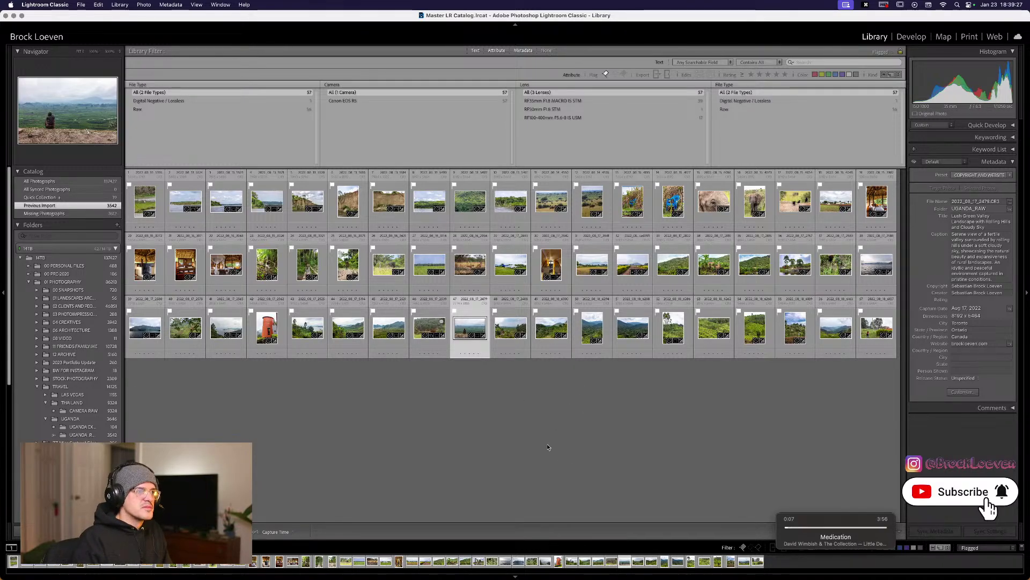
click(877, 333)
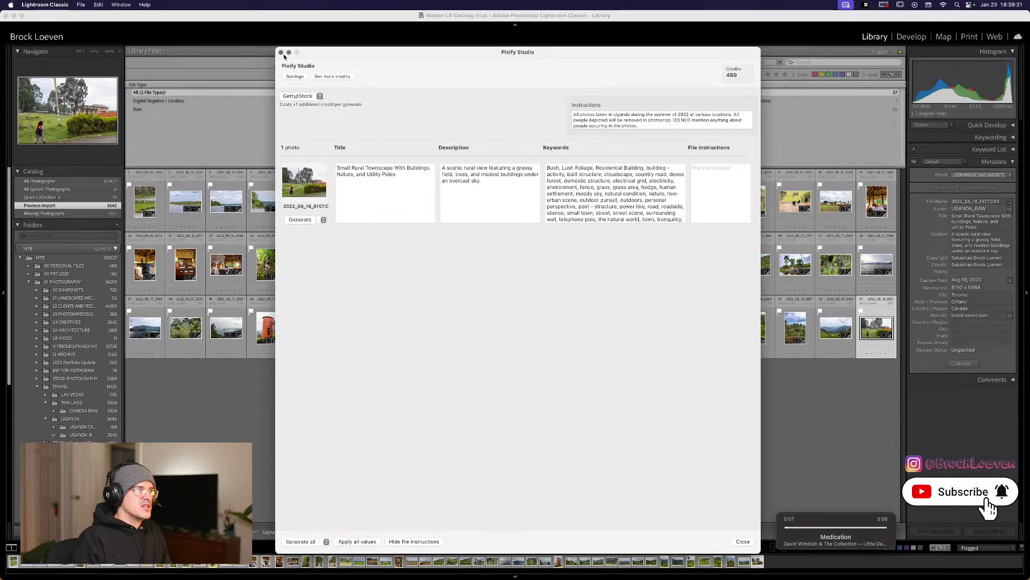
click(280, 53)
click(787, 358)
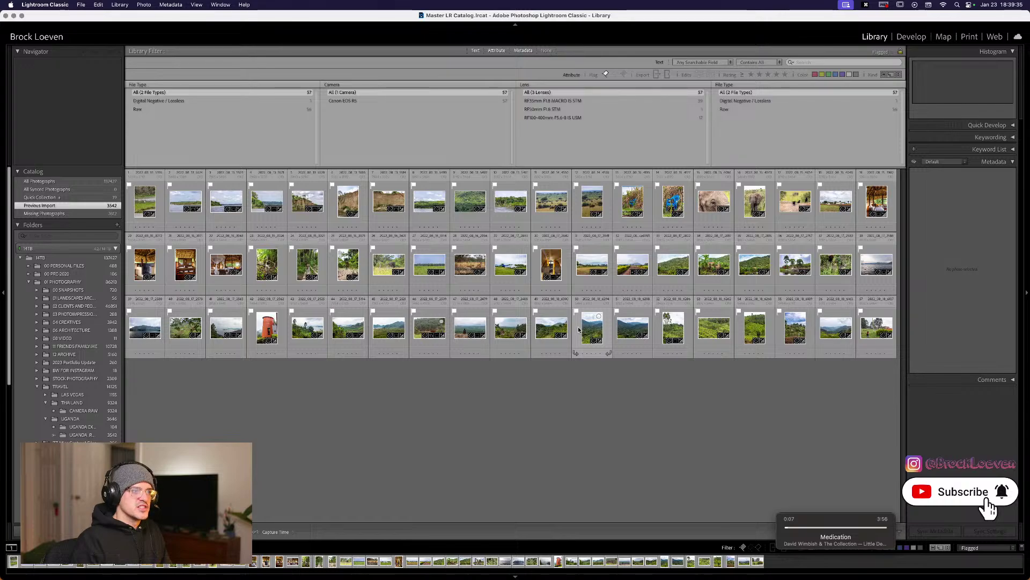
Check the titles and captions of several photos across the grid and view 2022_08_16_3316.CR3 enlarged before returning to the grid.
click(143, 199)
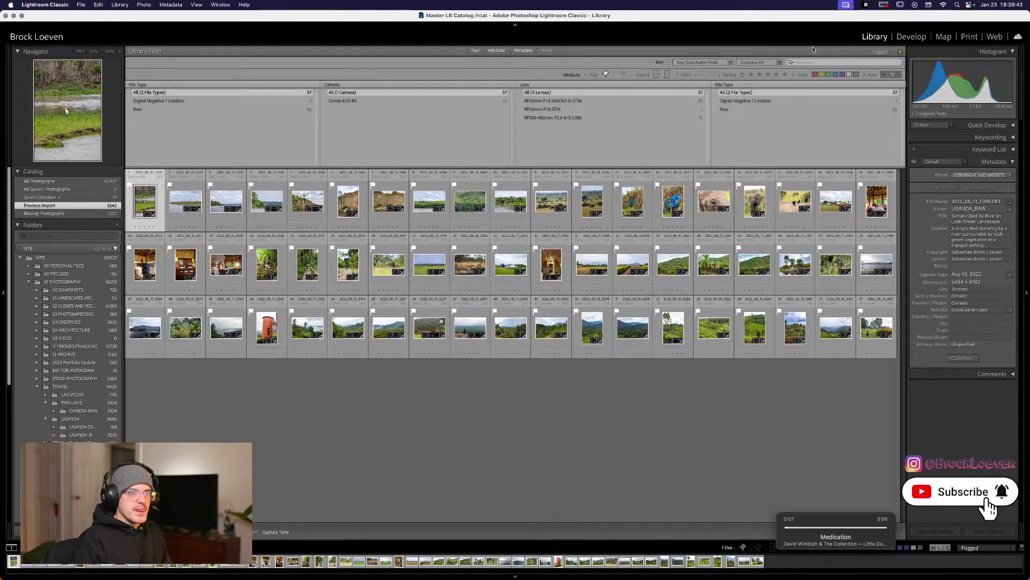
click(707, 205)
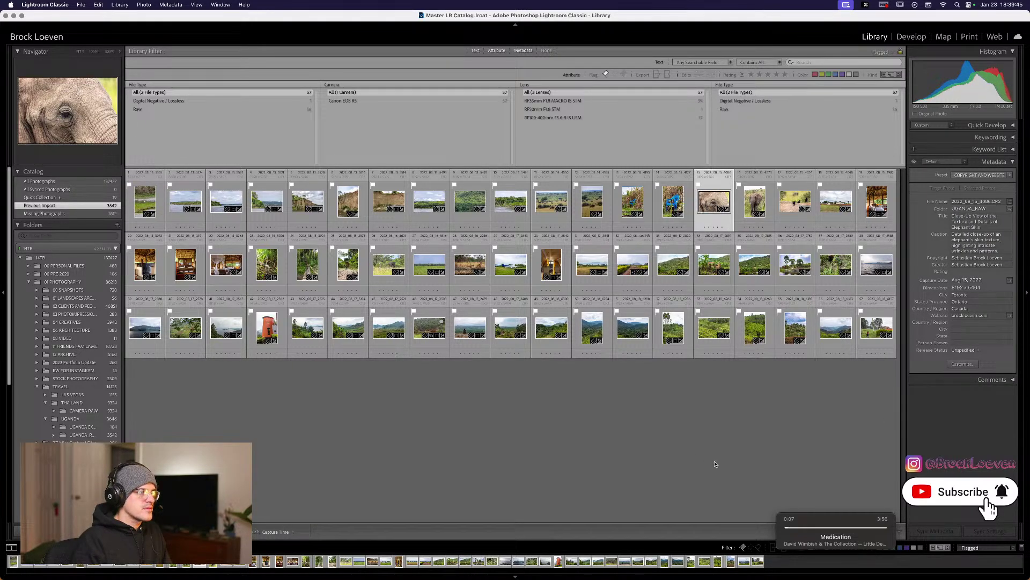
click(874, 327)
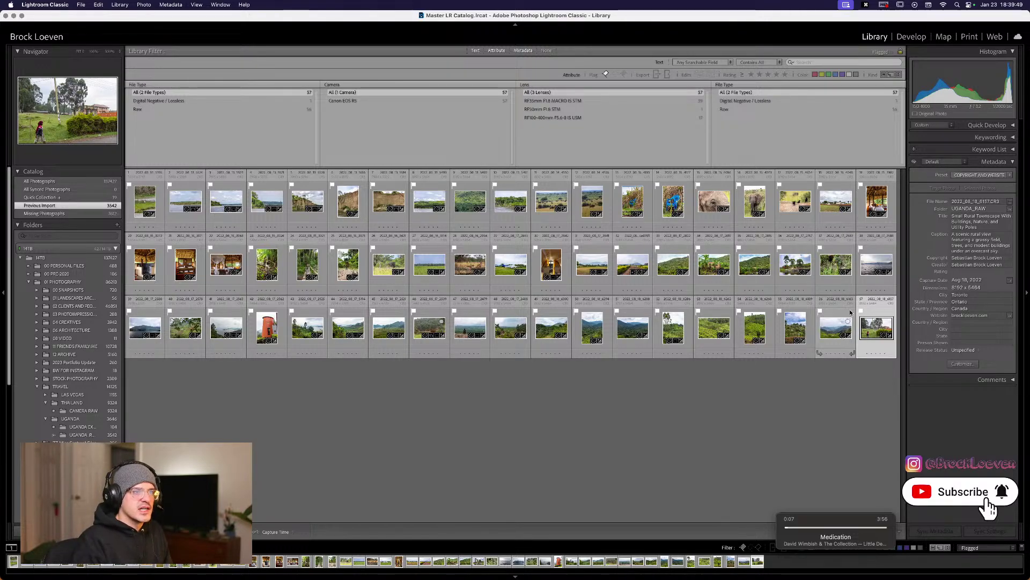
click(712, 265)
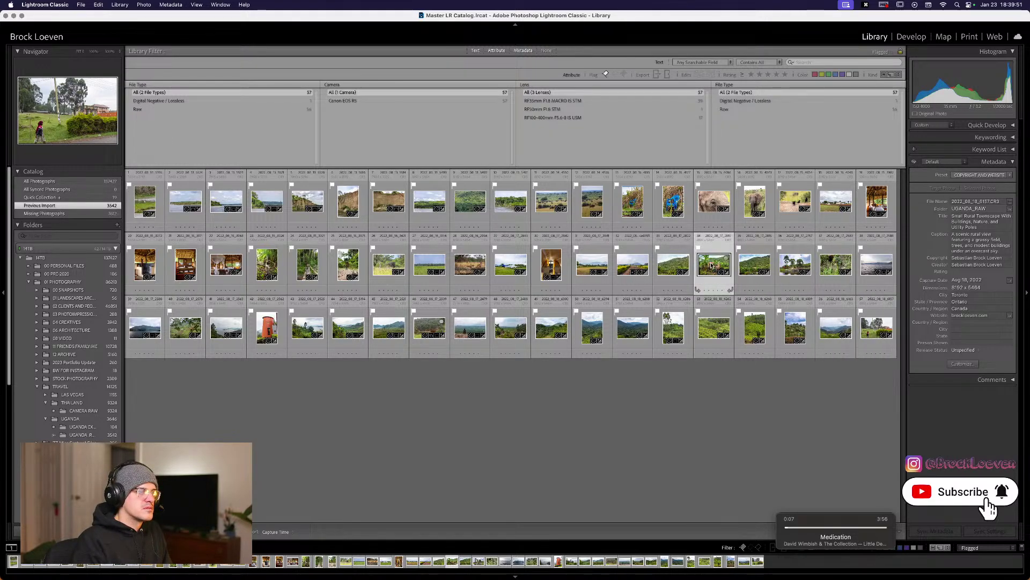
click(472, 265)
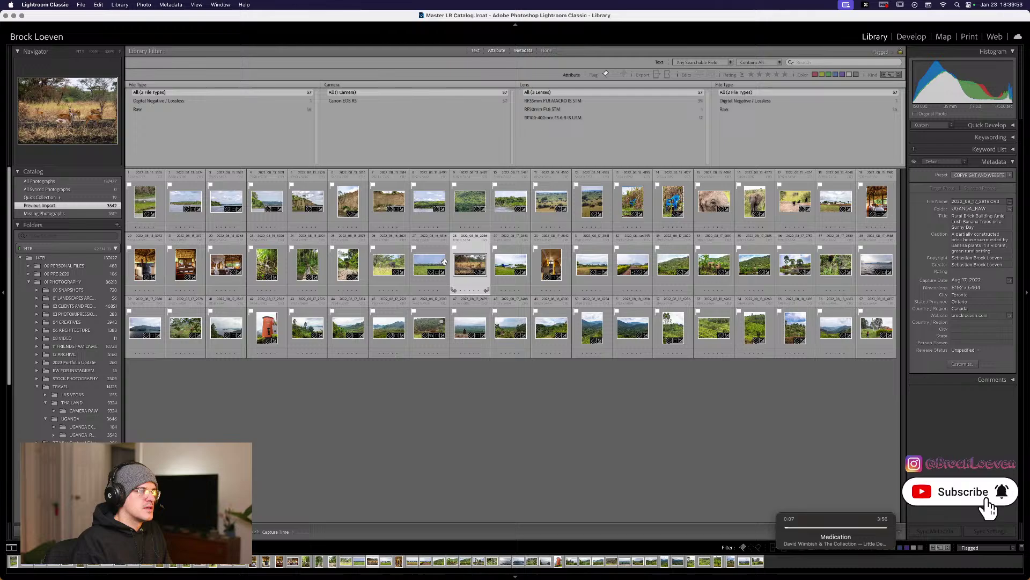
click(411, 269)
key(e)
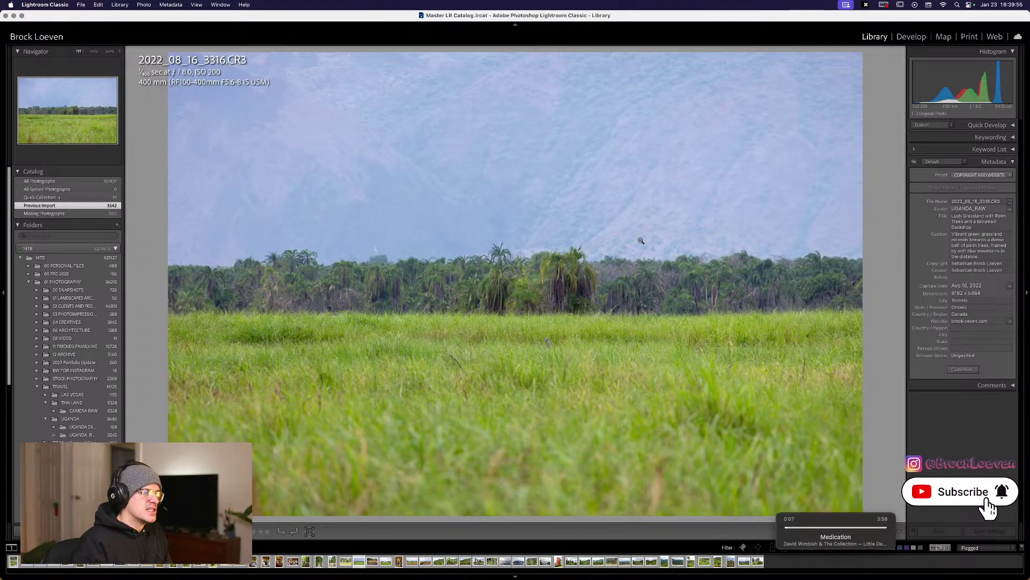
key(g)
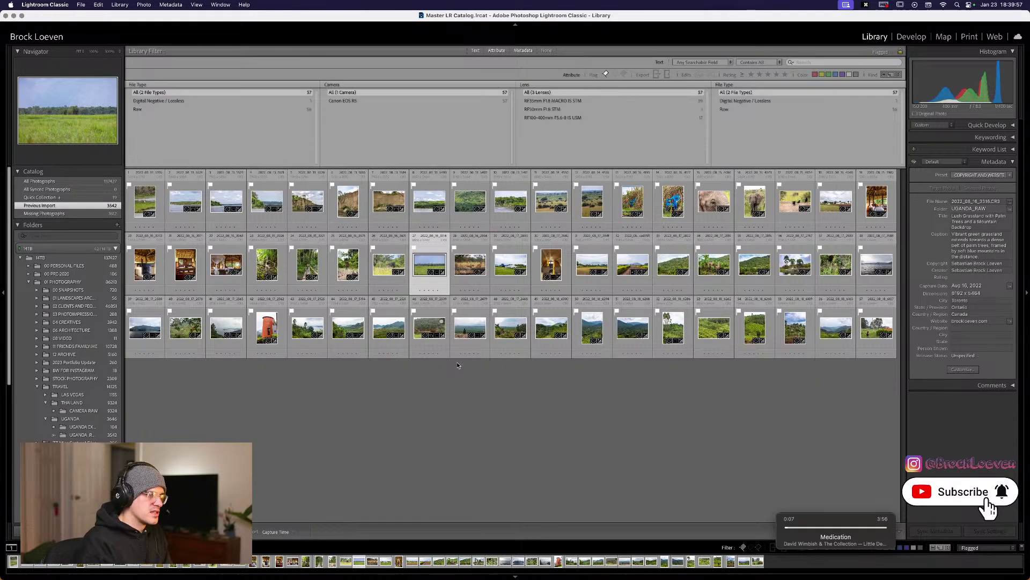
Select the riverside cliff photo 2022_08_13_5520.CR3, enlarge it and open it in the Develop module.
key(Up)
key(Left)
key(Left)
key(Left)
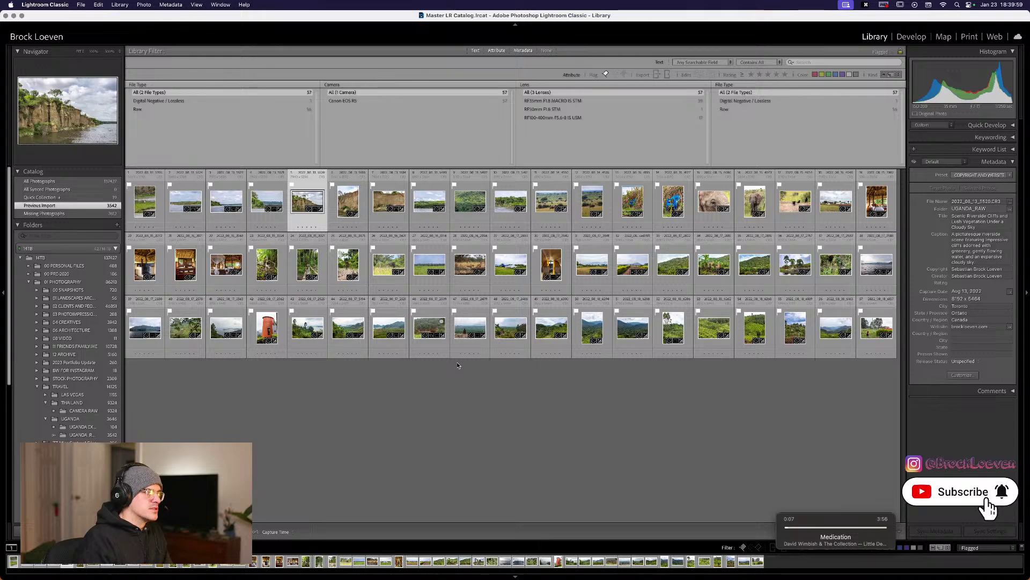
key(e)
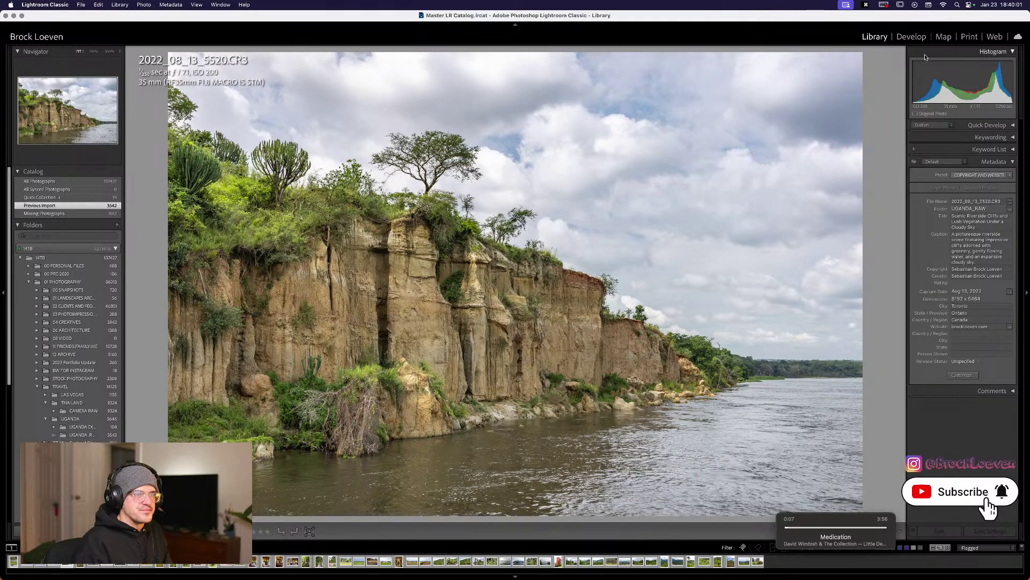
key(d)
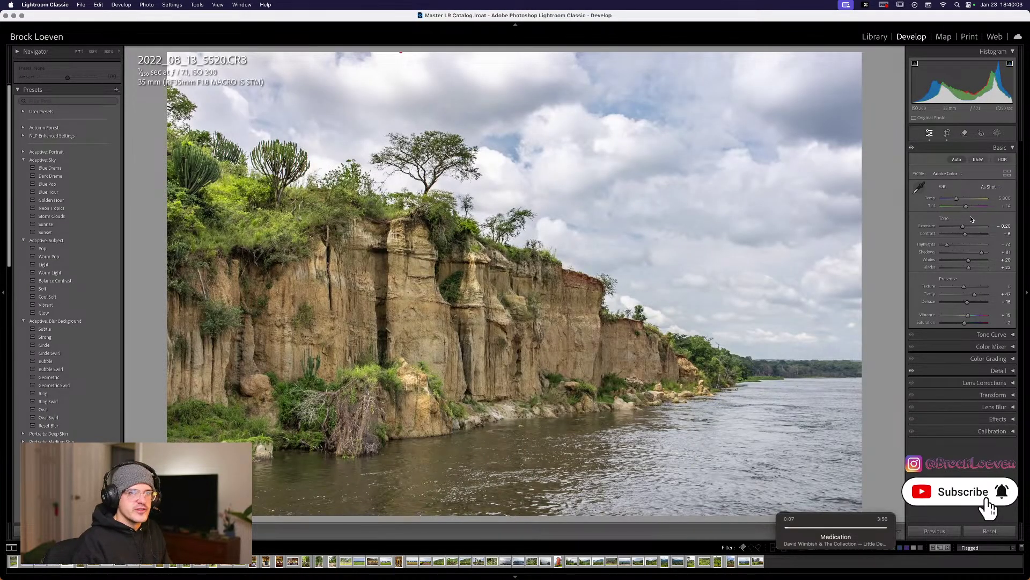
Raise the cliff photo's contrast to +48, increase its vibrance and set the tint to +21.
drag(966, 234, 975, 234)
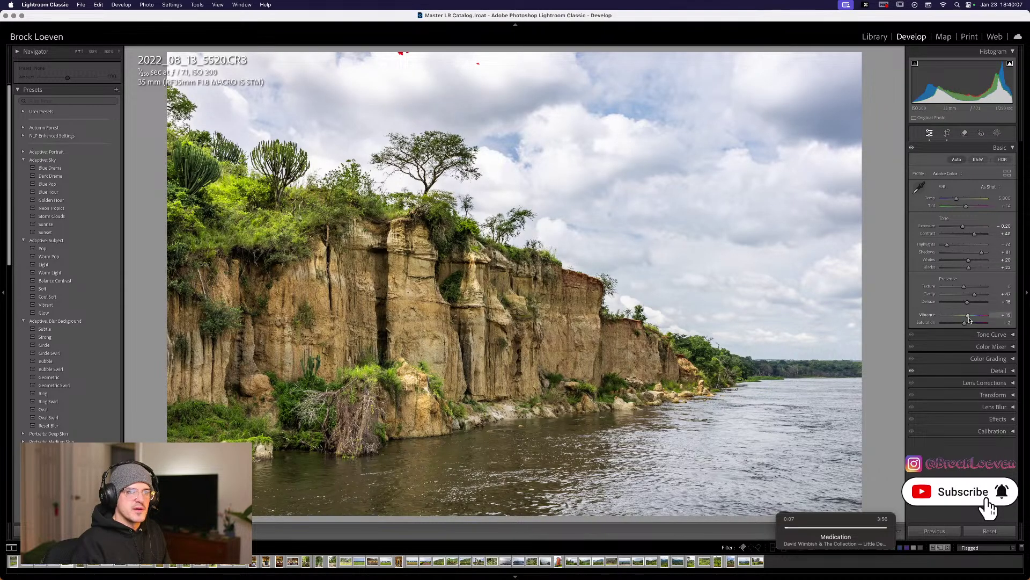
drag(968, 315, 973, 318)
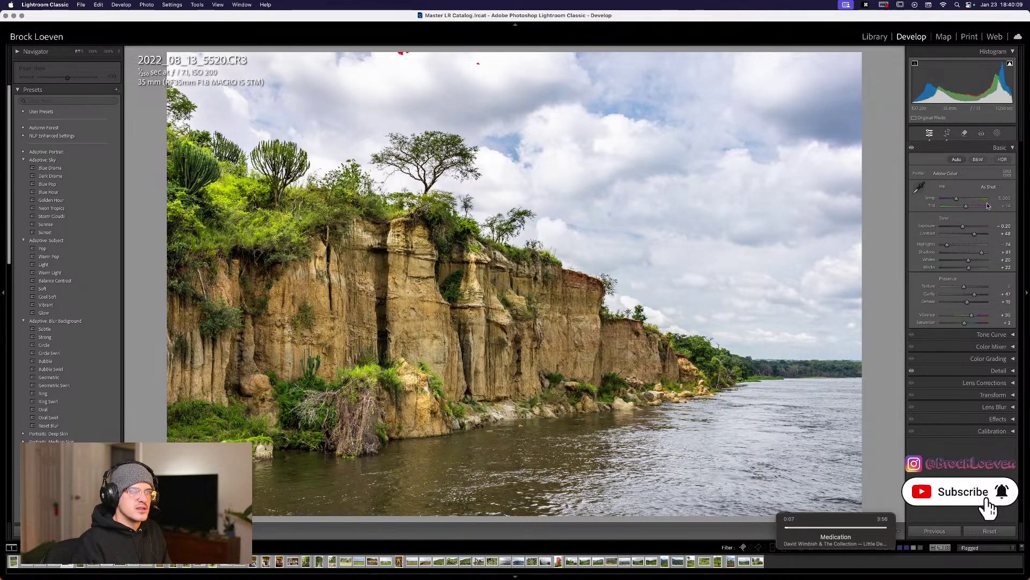
drag(966, 205, 968, 206)
key(minus)
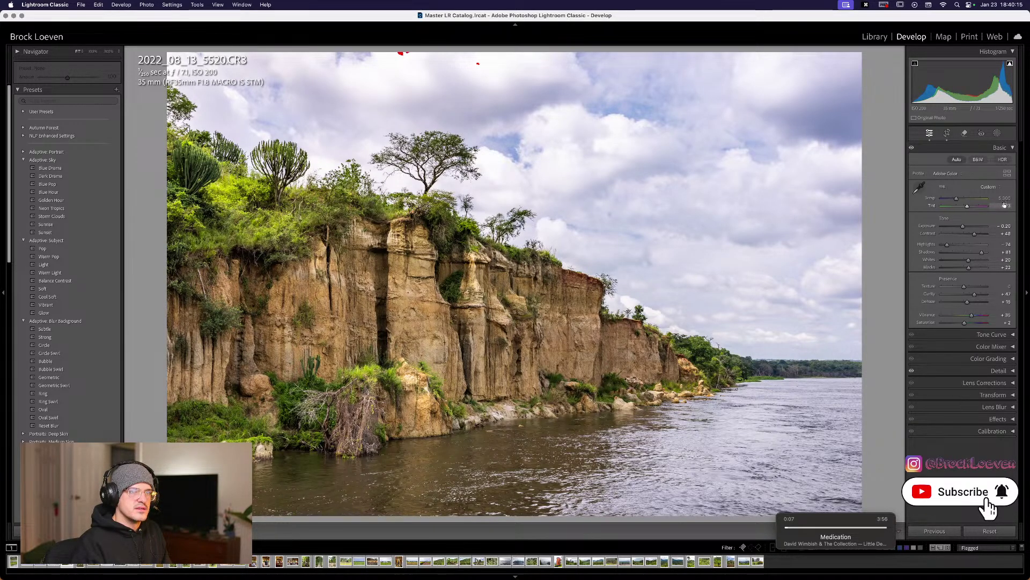
key(minus)
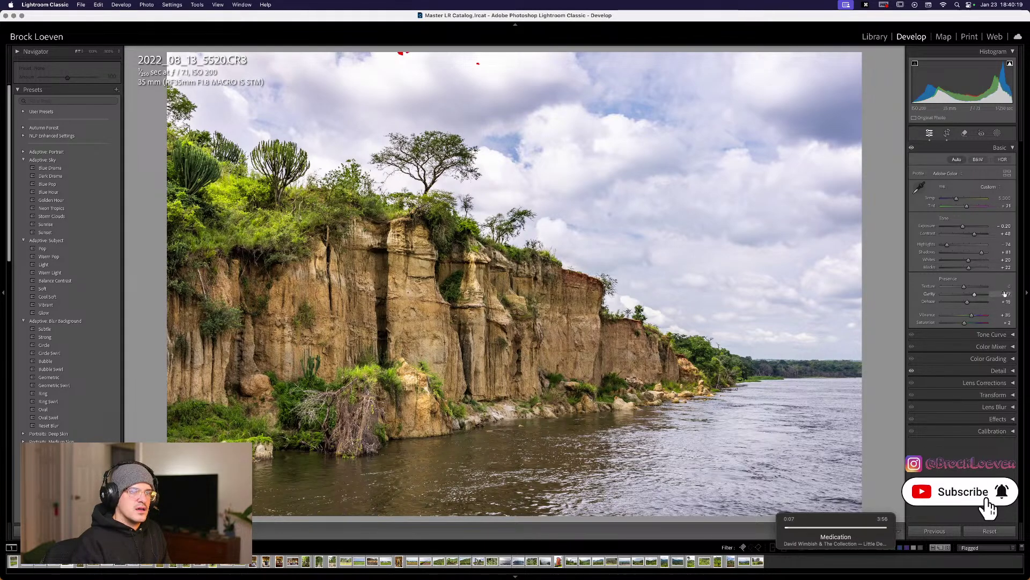
Cool the cliff photo's temperature to 4,972 and raise clarity to +53 and dehaze to +21.
key(equal)
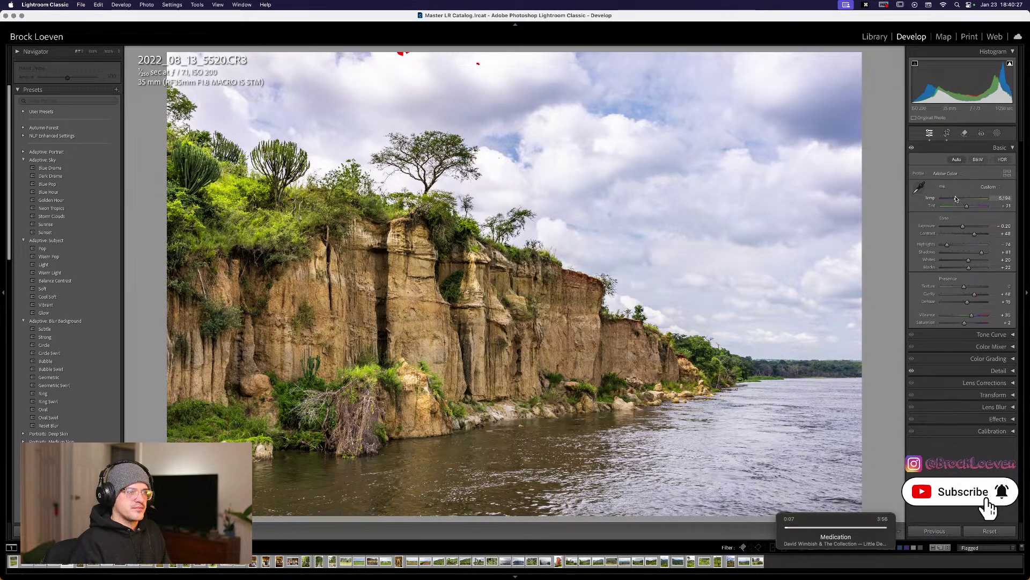
drag(957, 199, 955, 199)
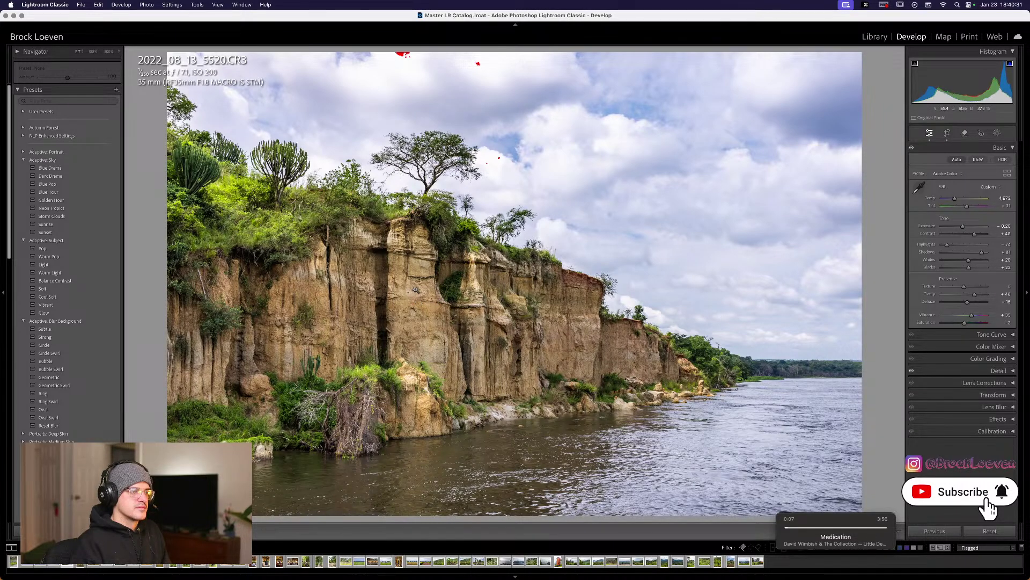
drag(977, 295, 969, 304)
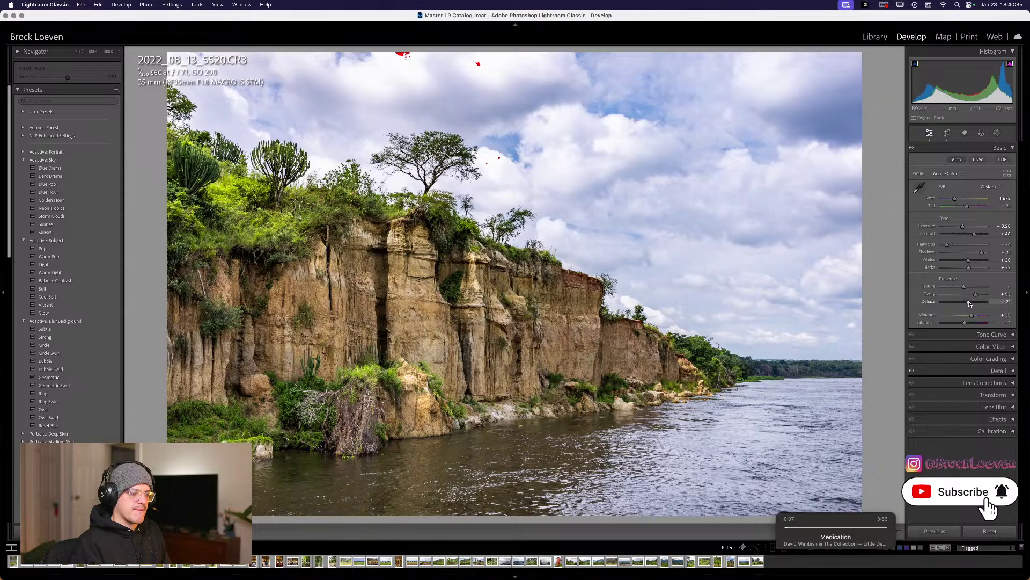
click(973, 381)
click(973, 381)
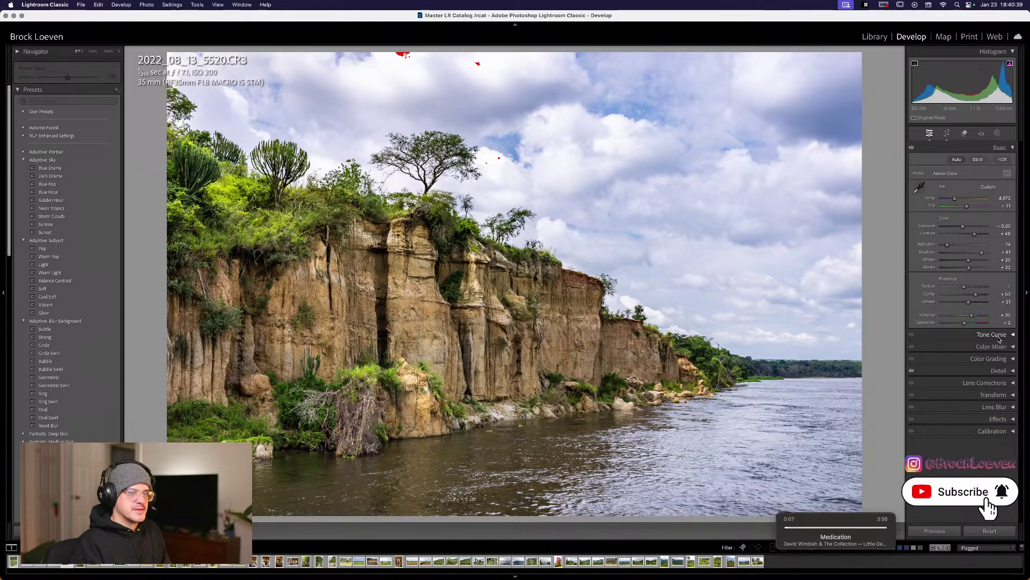
click(996, 394)
click(995, 382)
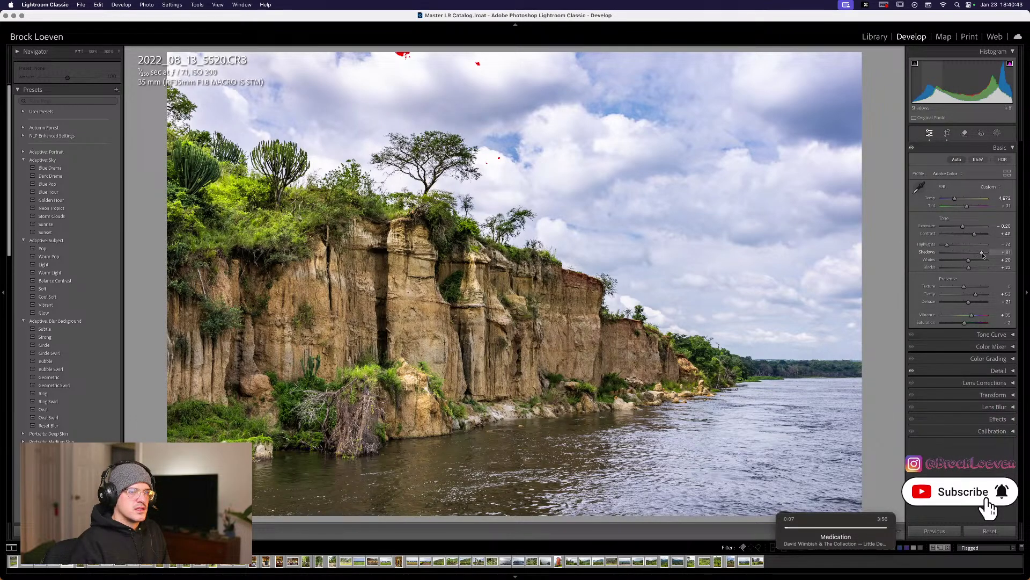
Raise the cliff photo's blacks to +26 and its whites to +27.
mouse_move(982, 253)
mouse_down()
mouse_move(971, 273)
mouse_move(968, 263)
mouse_up()
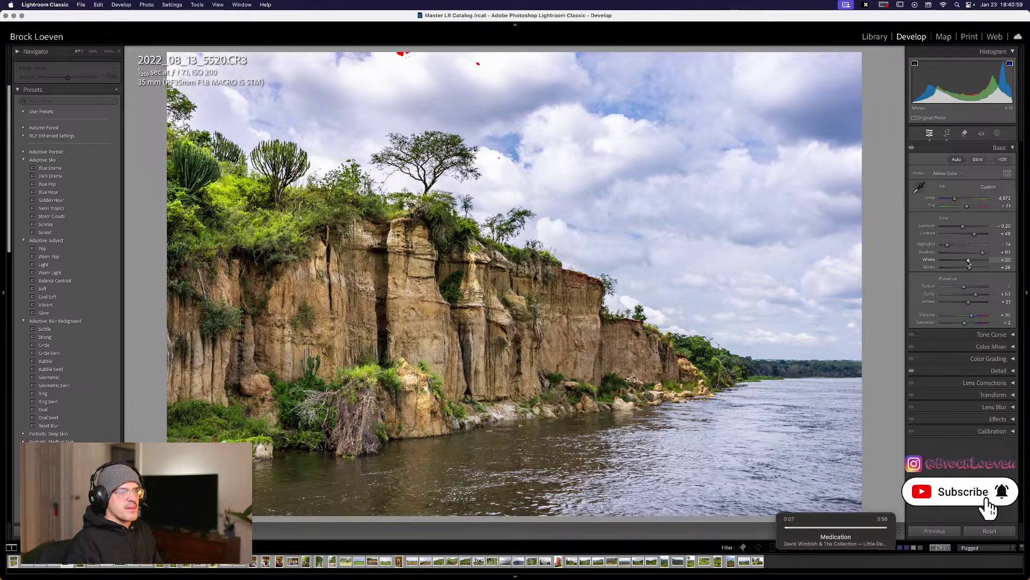
drag(973, 263, 969, 262)
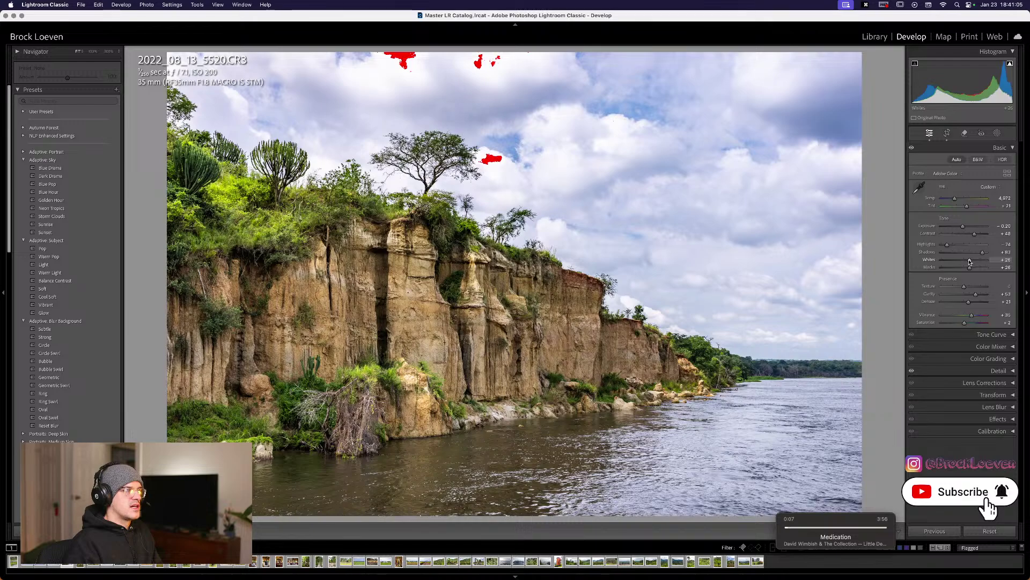
drag(969, 262, 970, 261)
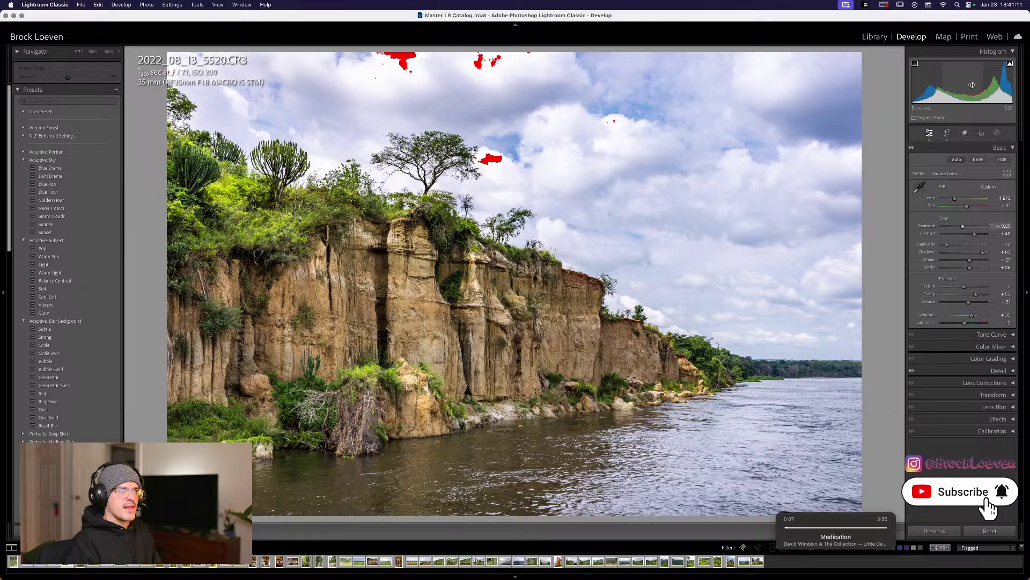
Brighten the cliff photo's exposure to +0.16 and lower the whites to +11 to remove the sky's highlight clipping.
drag(971, 95, 977, 95)
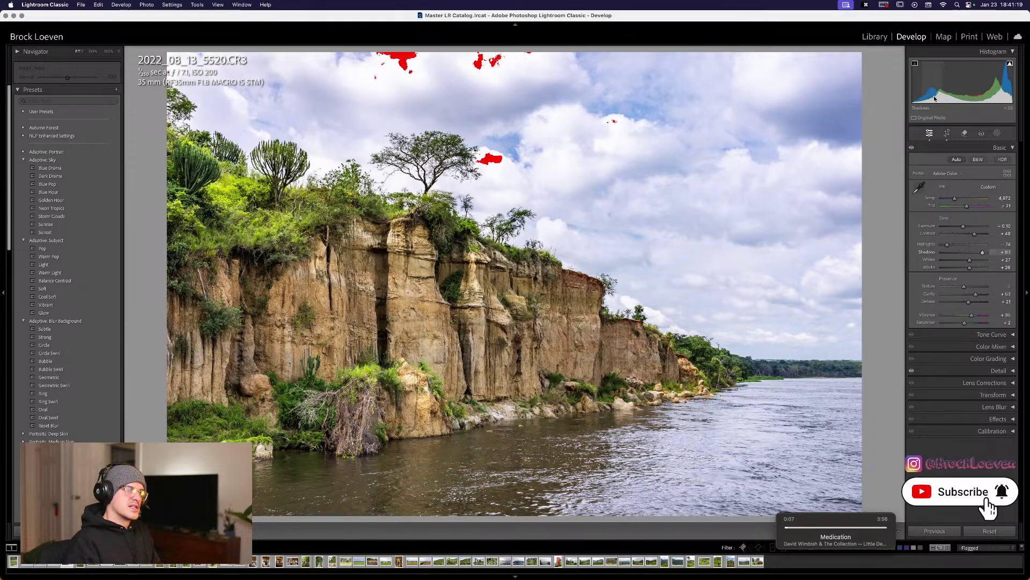
drag(947, 76, 964, 109)
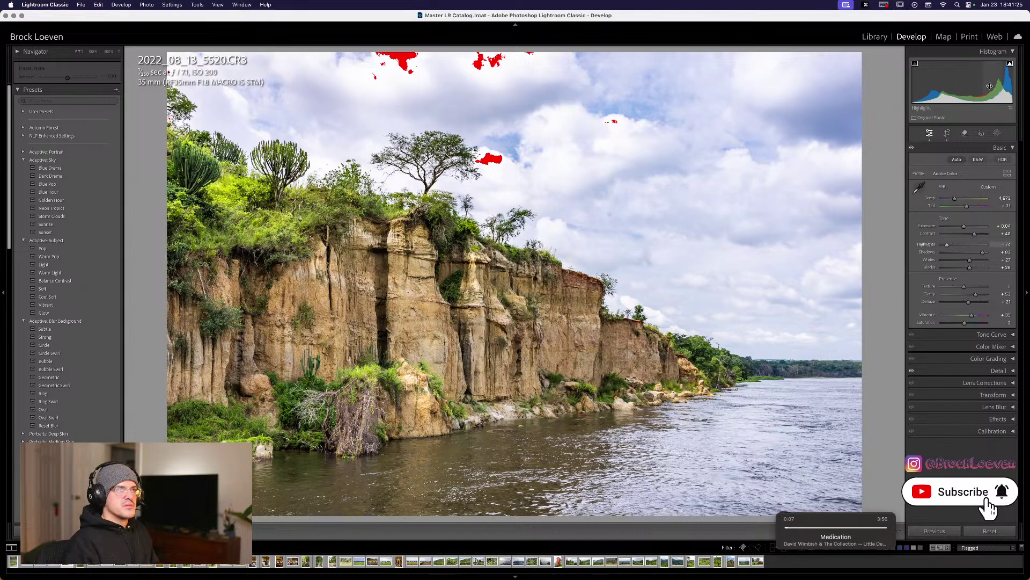
drag(977, 102, 985, 100)
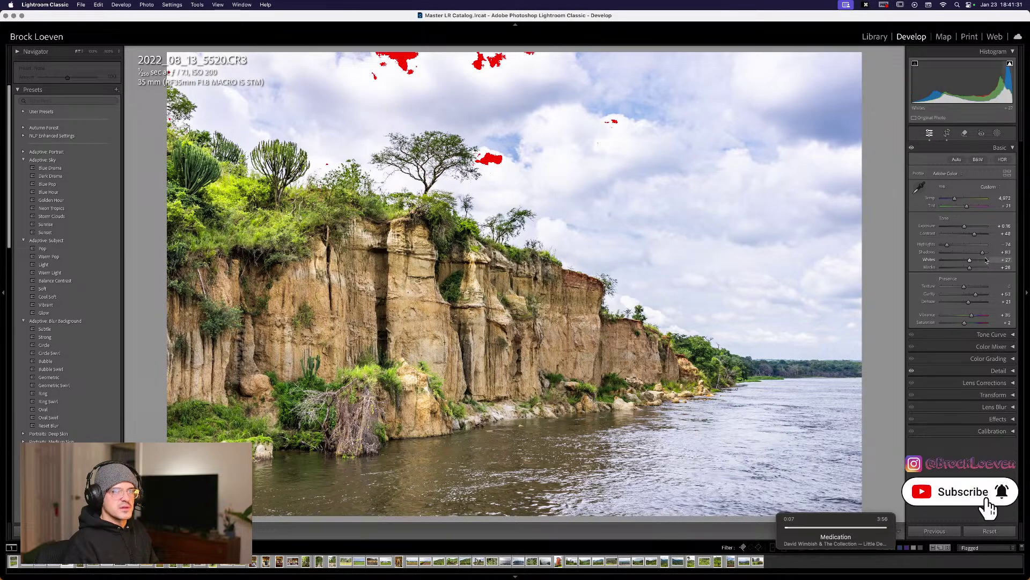
drag(1009, 84, 1001, 84)
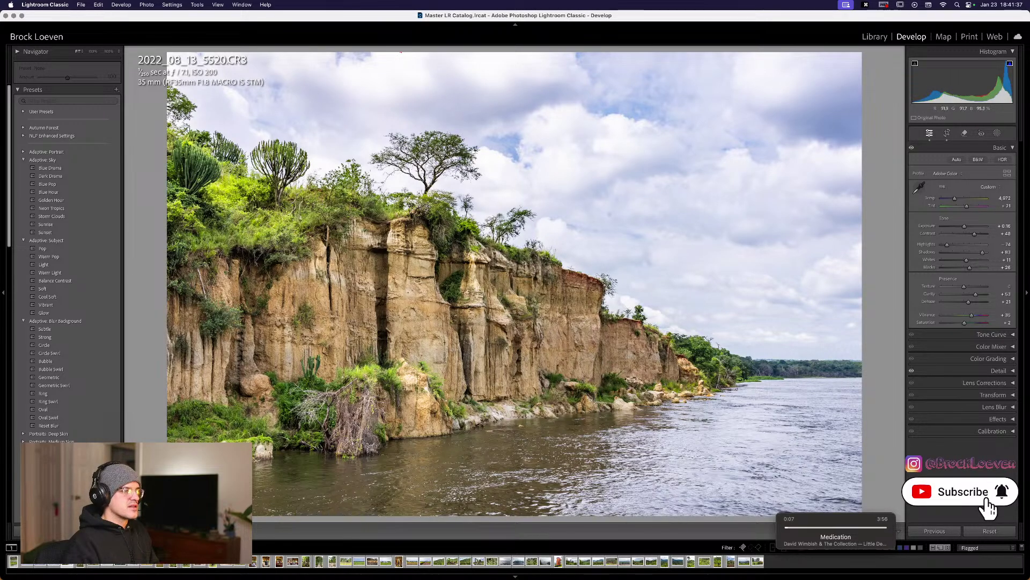
Raise the cliff photo's dehaze to +26, increase its vibrance slightly and check the sharpening settings.
drag(970, 304, 971, 304)
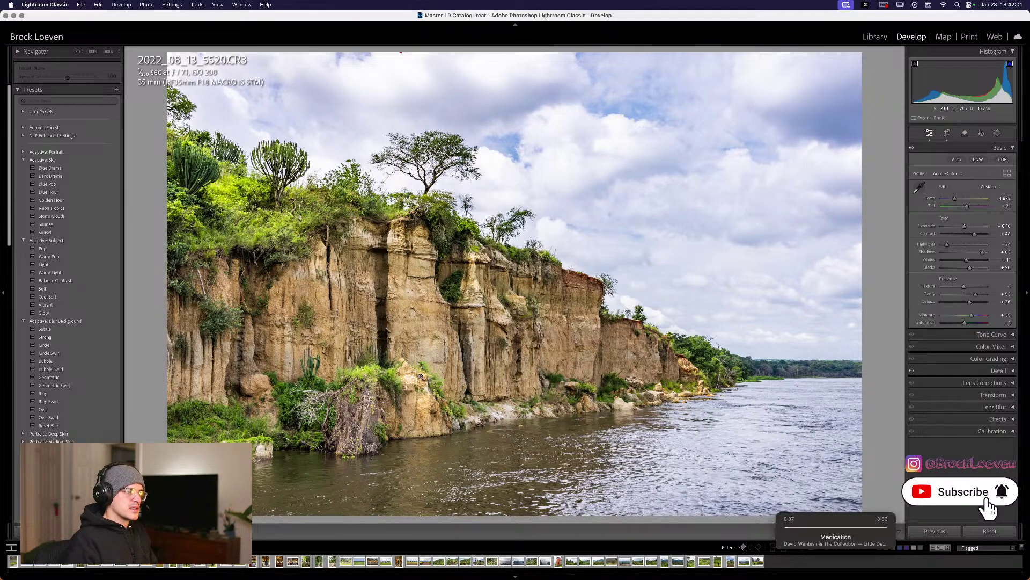
scroll(971, 314, up, 7)
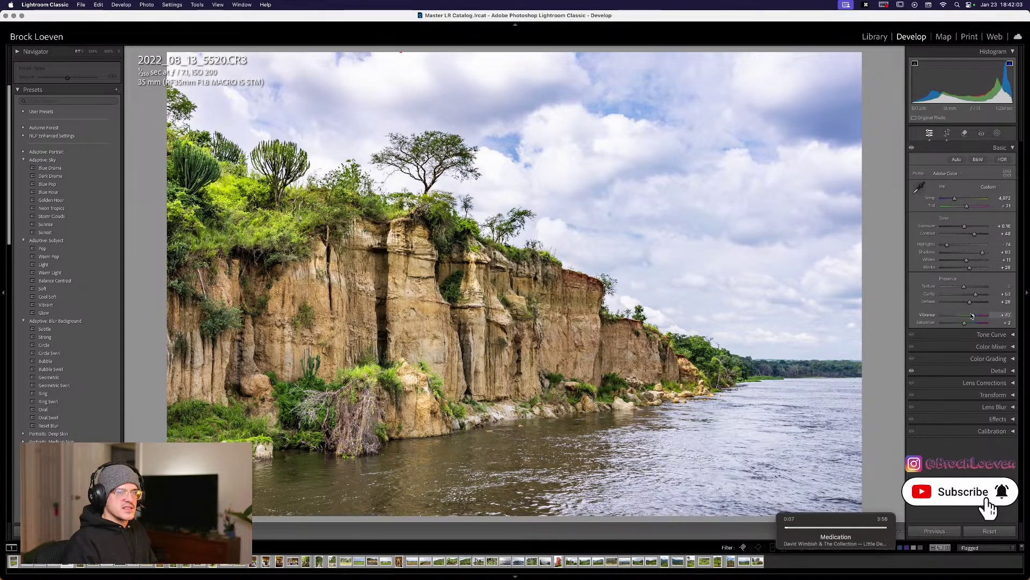
click(997, 375)
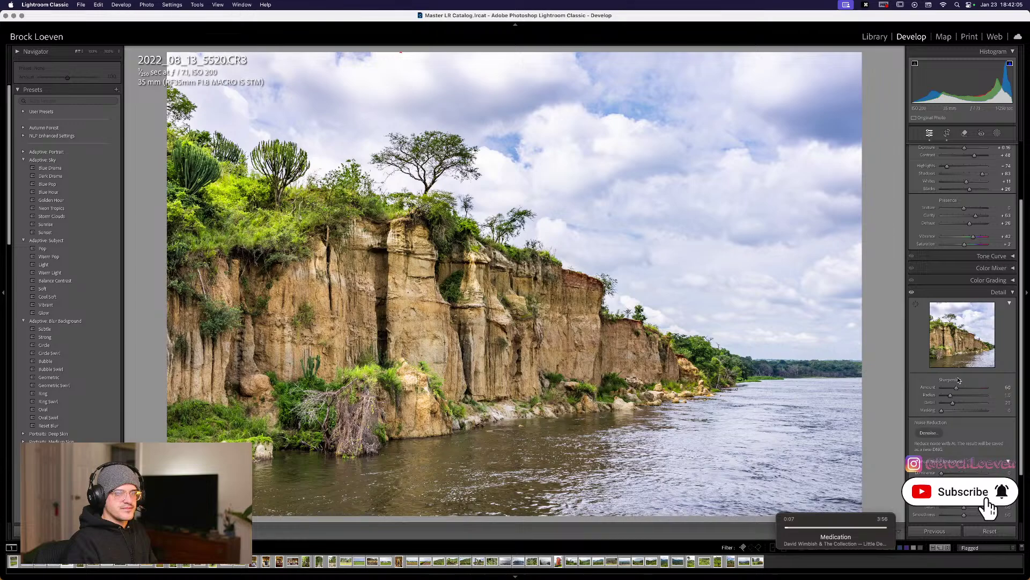
click(999, 293)
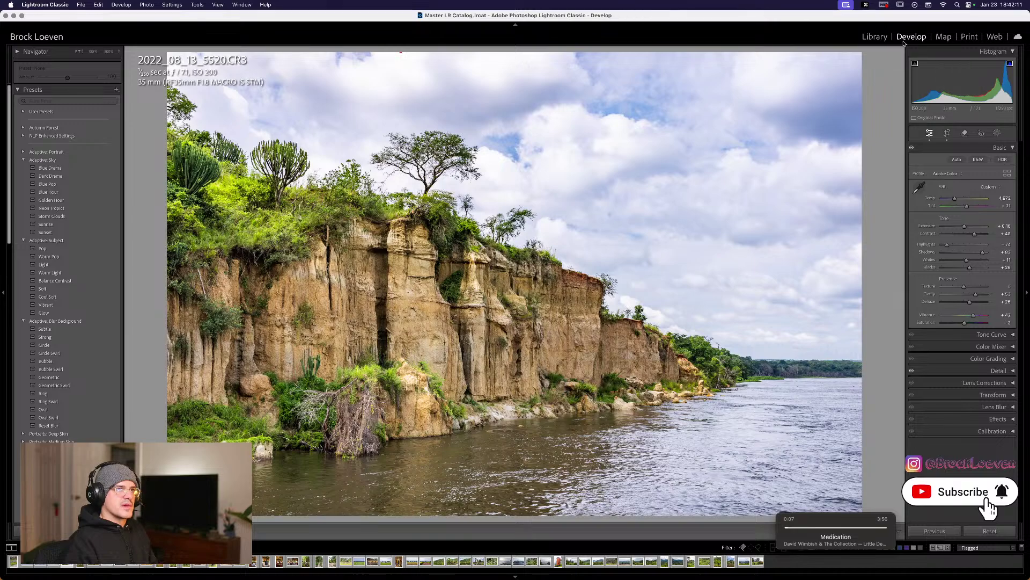
Return to the Library module and open the Pixify Generate plug-in for the cliff photo.
click(875, 37)
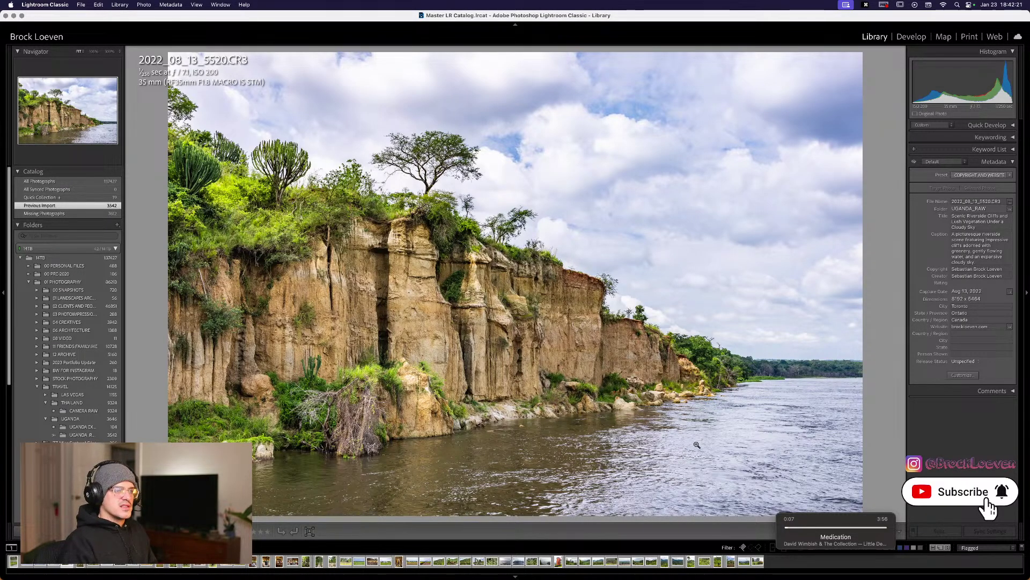
click(120, 4)
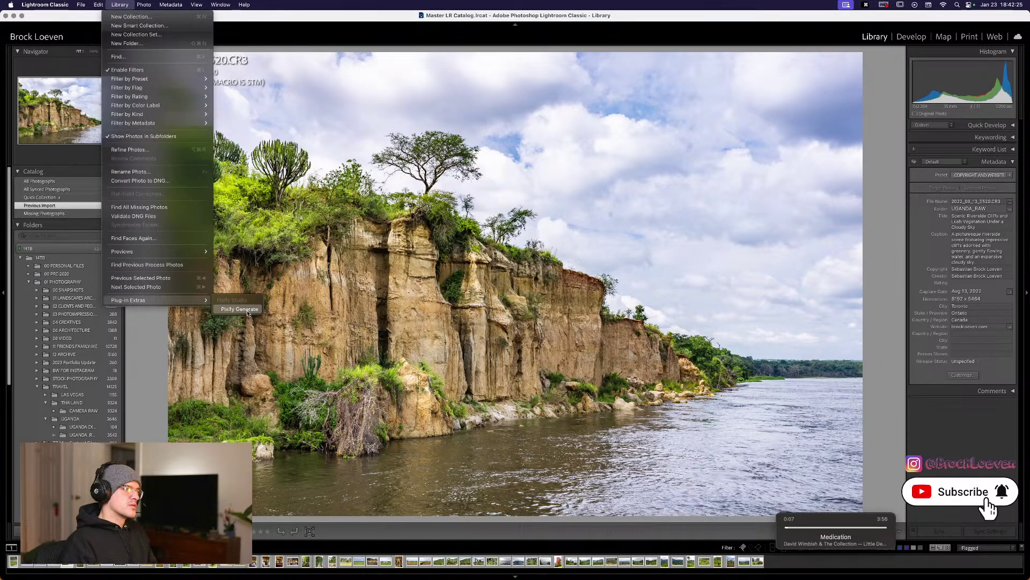
click(250, 313)
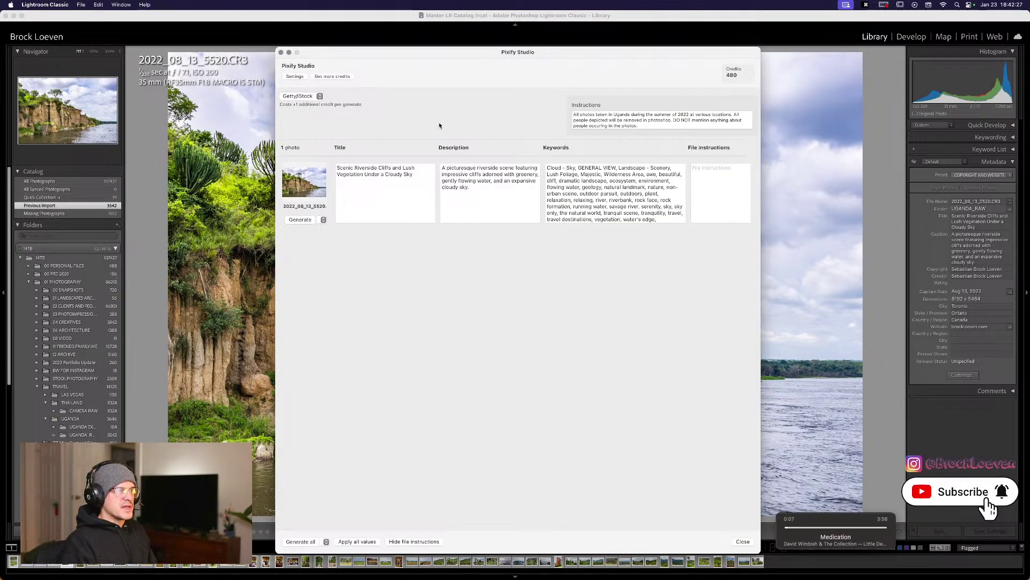
Enter the file instructions "Taken on the Nile river near Merchison Falls in Uganda." for the cliff photo.
click(708, 177)
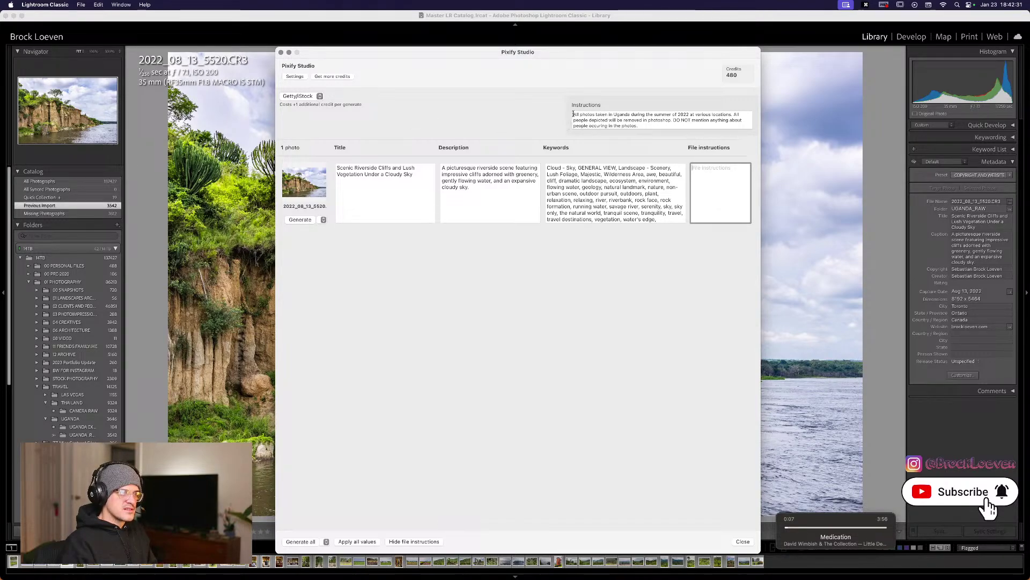
click(692, 124)
click(730, 188)
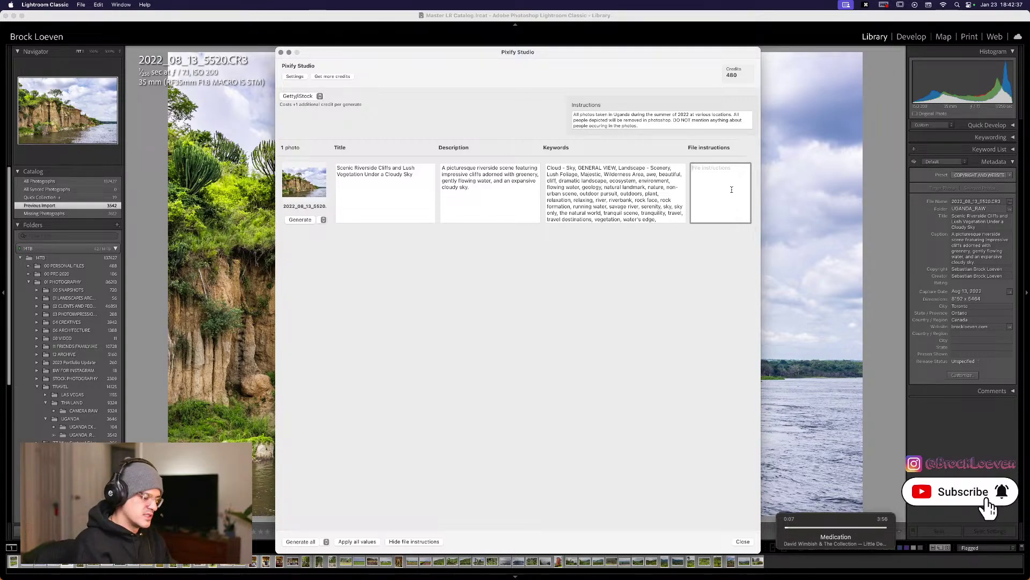
text(Taken)
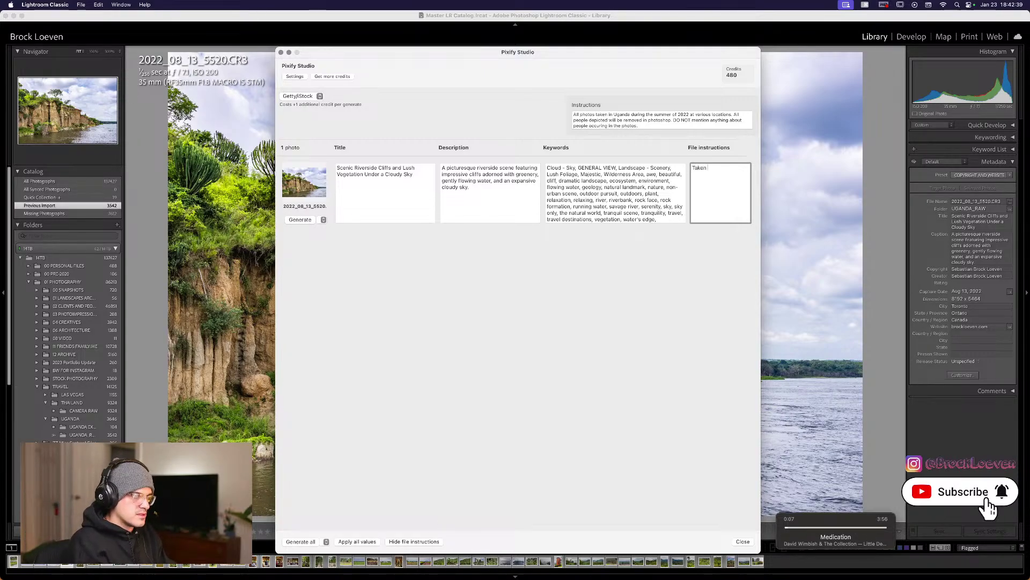
text( on)
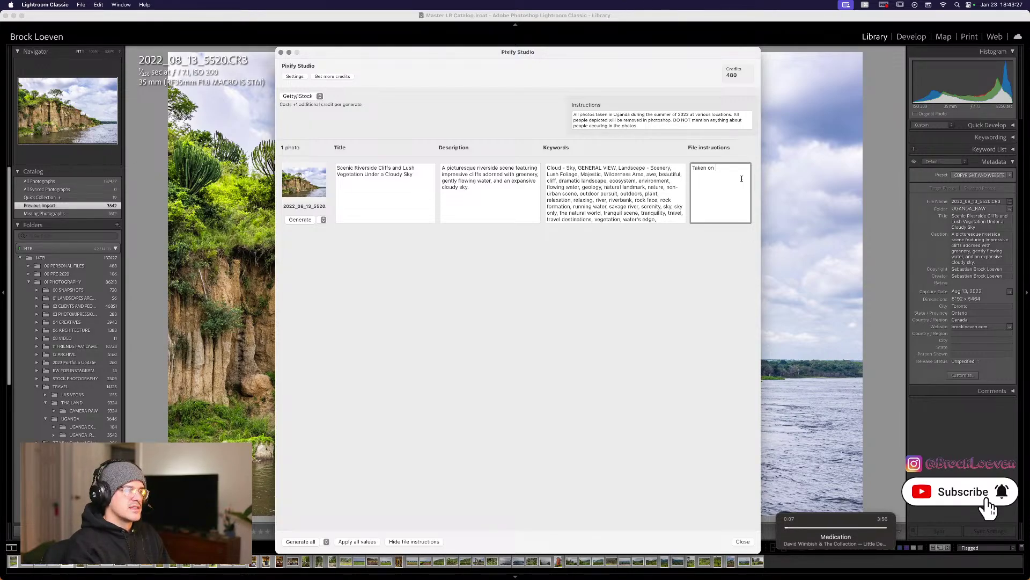
key(BackSpace)
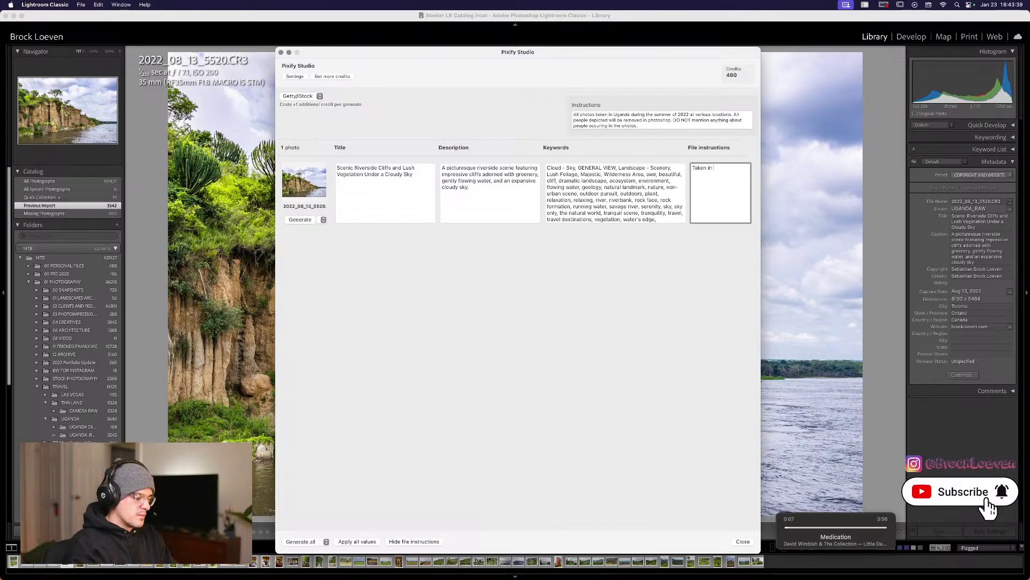
key(BackSpace)
key(BackSpace)
text(on Ni)
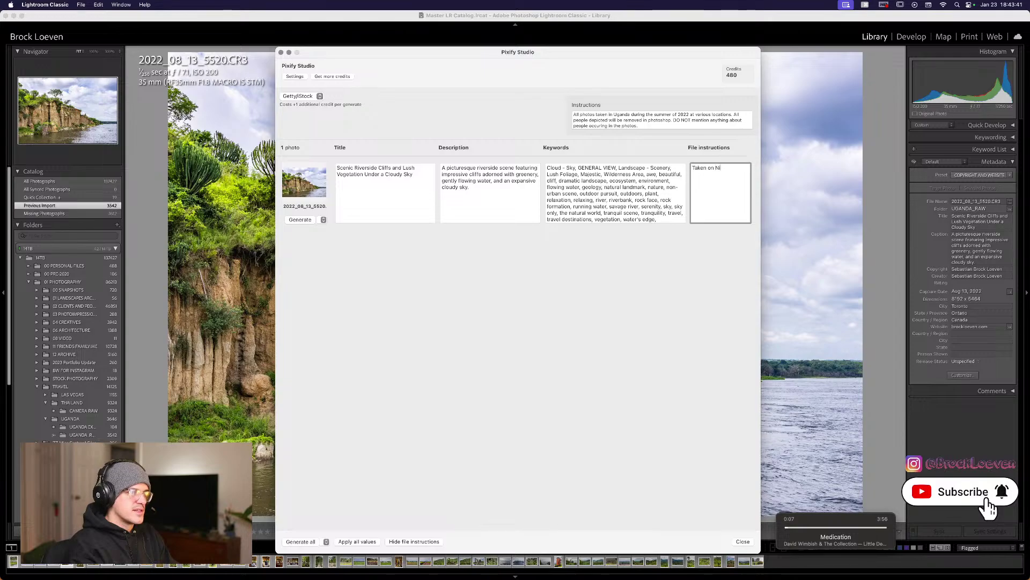
key(BackSpace)
key(BackSpace)
text(the Nil)
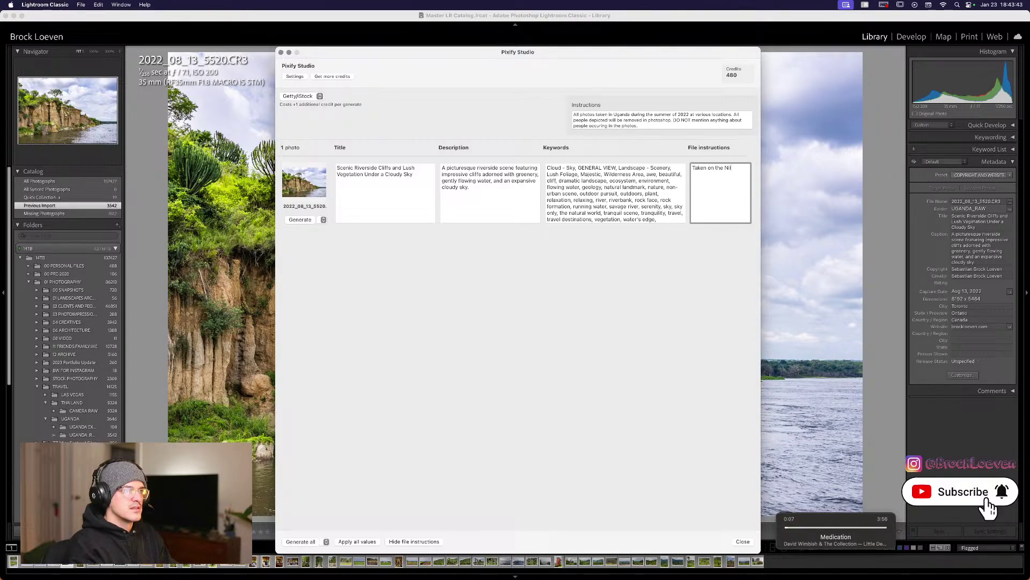
text(e o)
text(iver near Merchison )
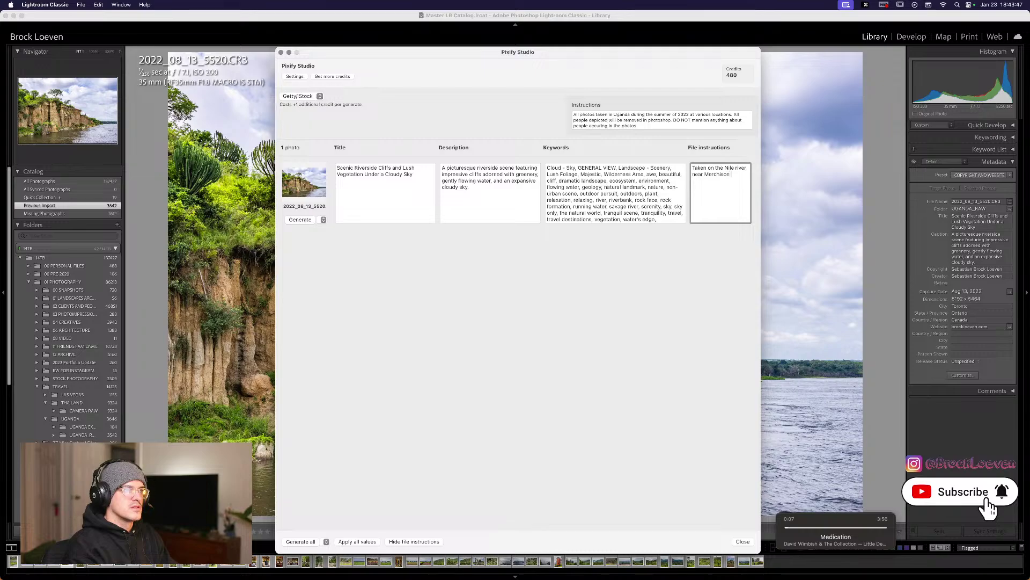
text(Falls in Uganda.)
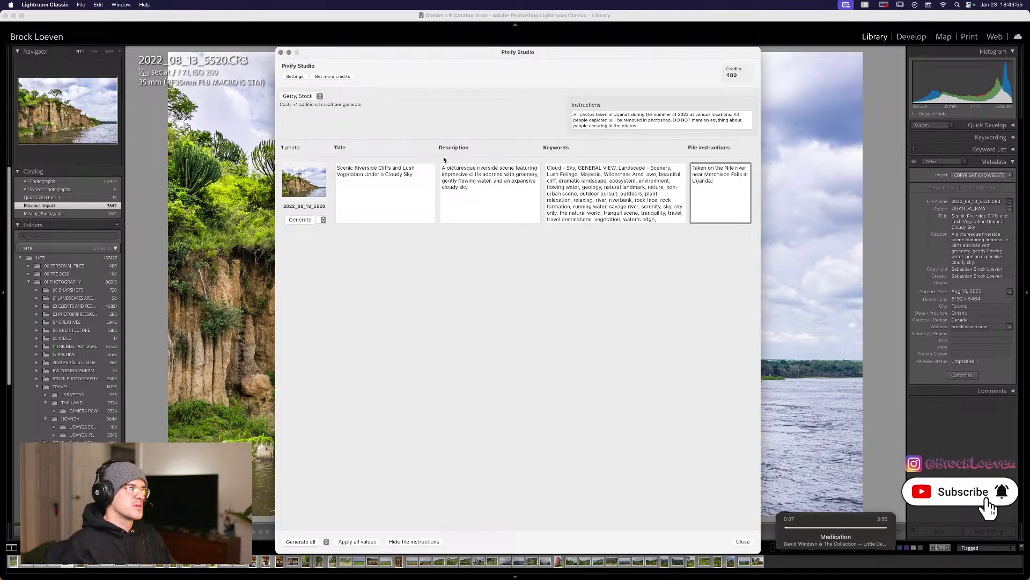
Set generation to cover all fields and regenerate the cliff photo's title, description and keywords.
click(325, 541)
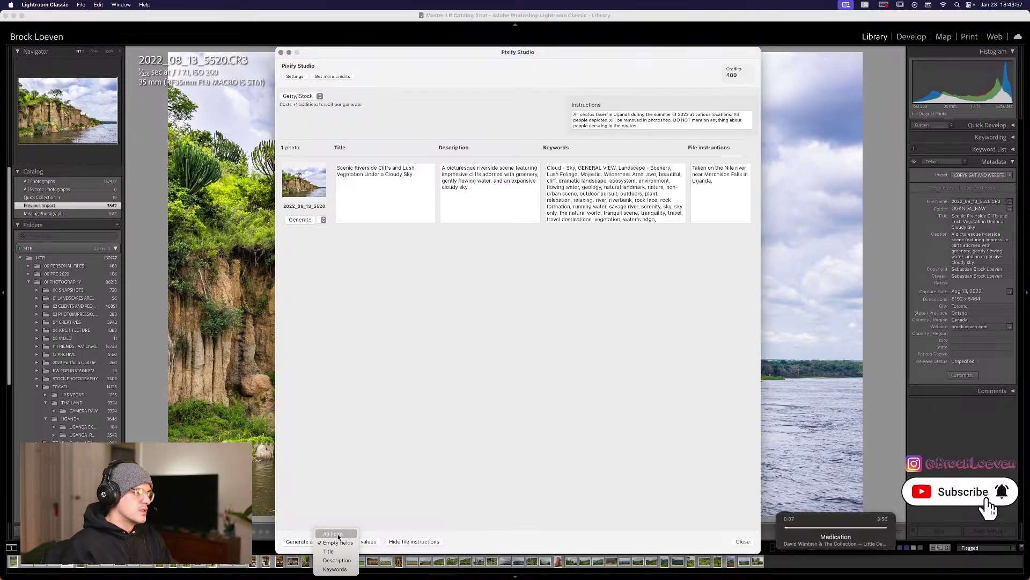
click(313, 542)
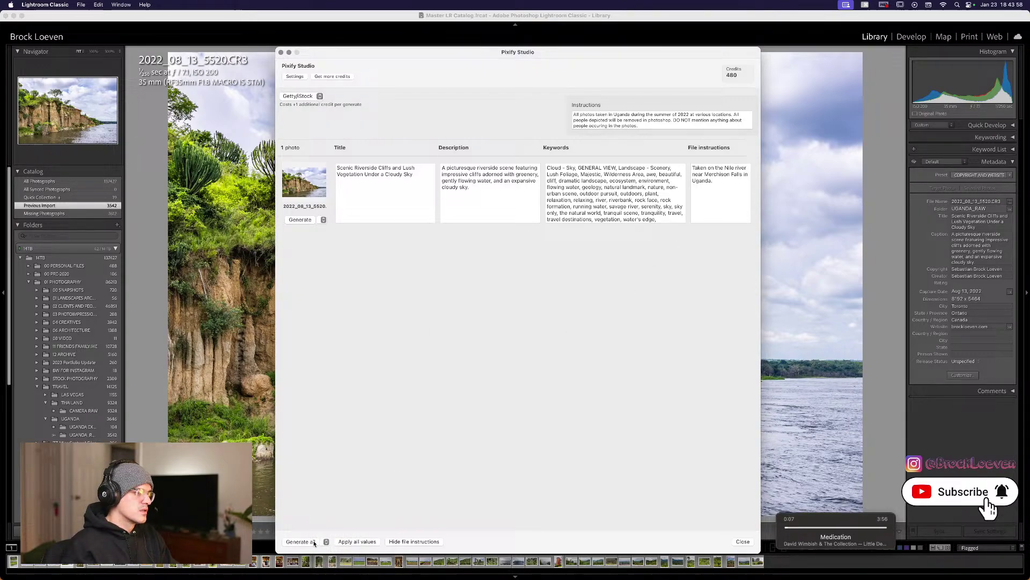
click(323, 220)
click(303, 221)
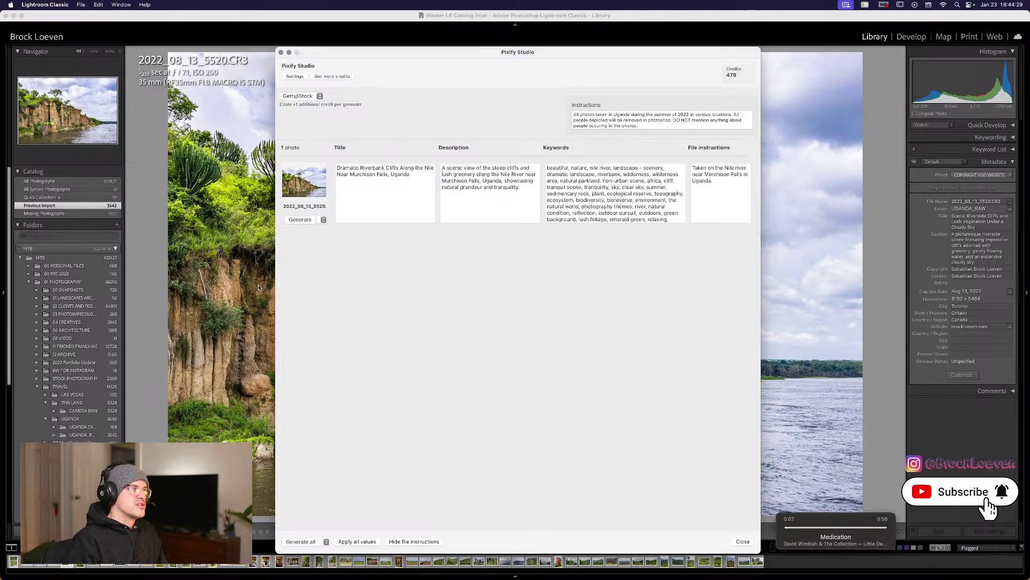
Review the regenerated title and description and apply all values to the cliff photo.
click(574, 114)
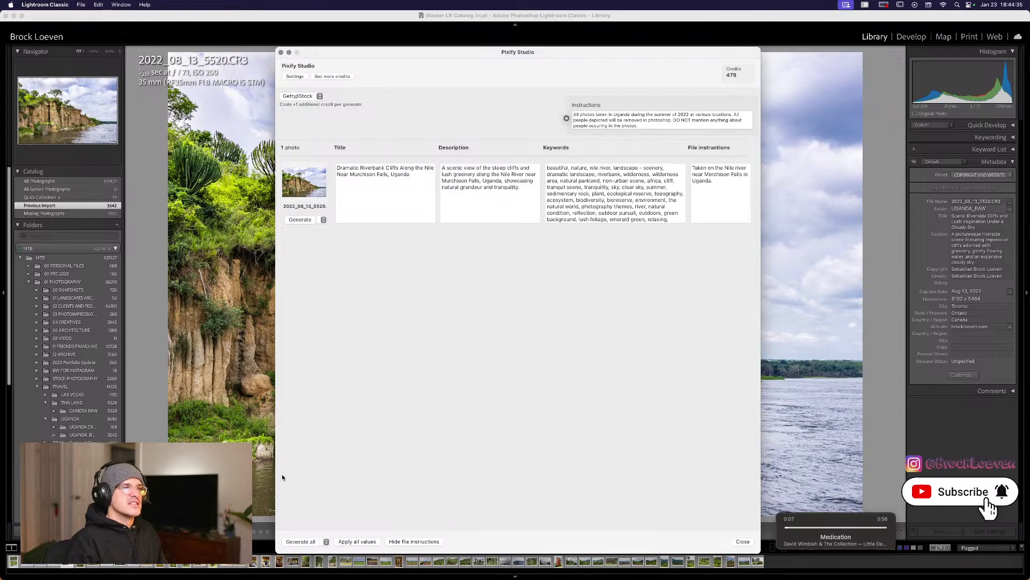
click(378, 163)
click(379, 165)
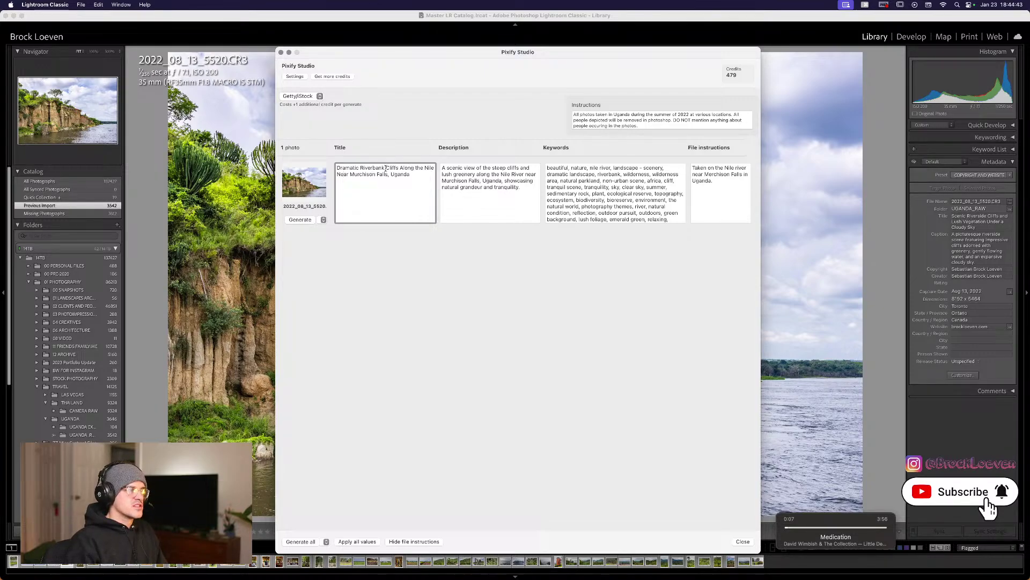
click(465, 171)
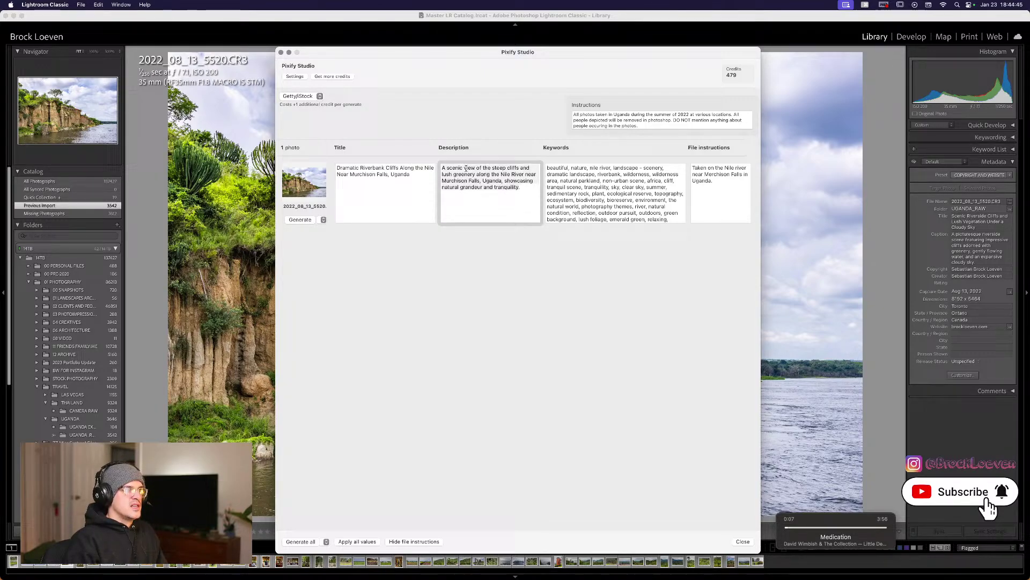
click(507, 206)
click(457, 264)
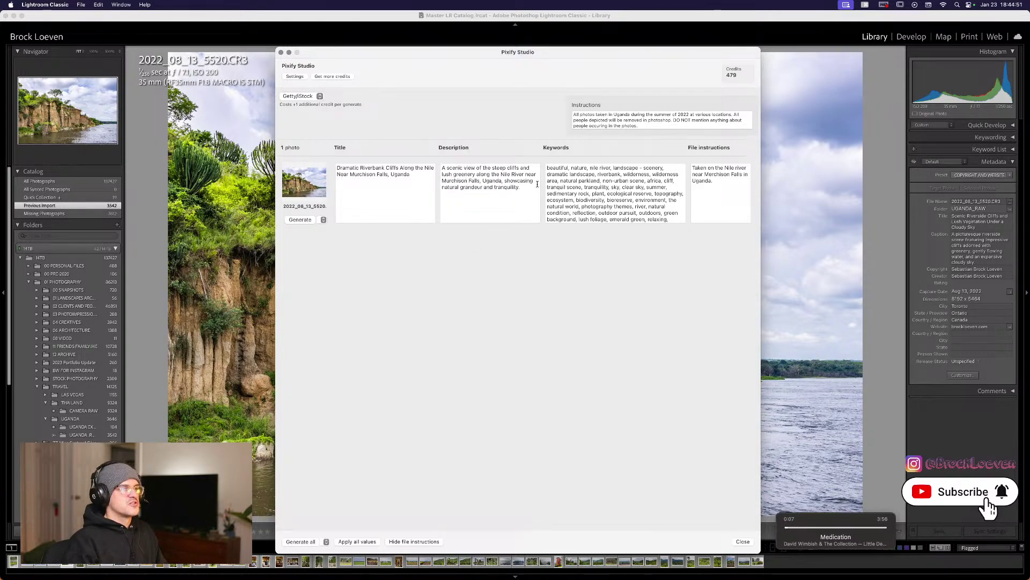
click(357, 541)
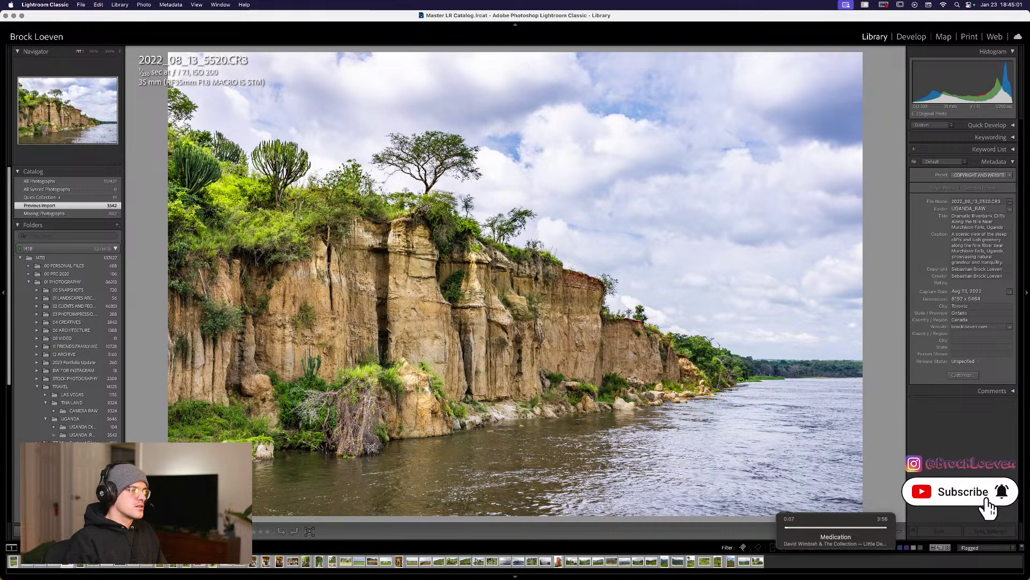
Open the export settings for the cliff photo and browse to the FUTURE STOCK folder as the destination.
key(super+shift+e)
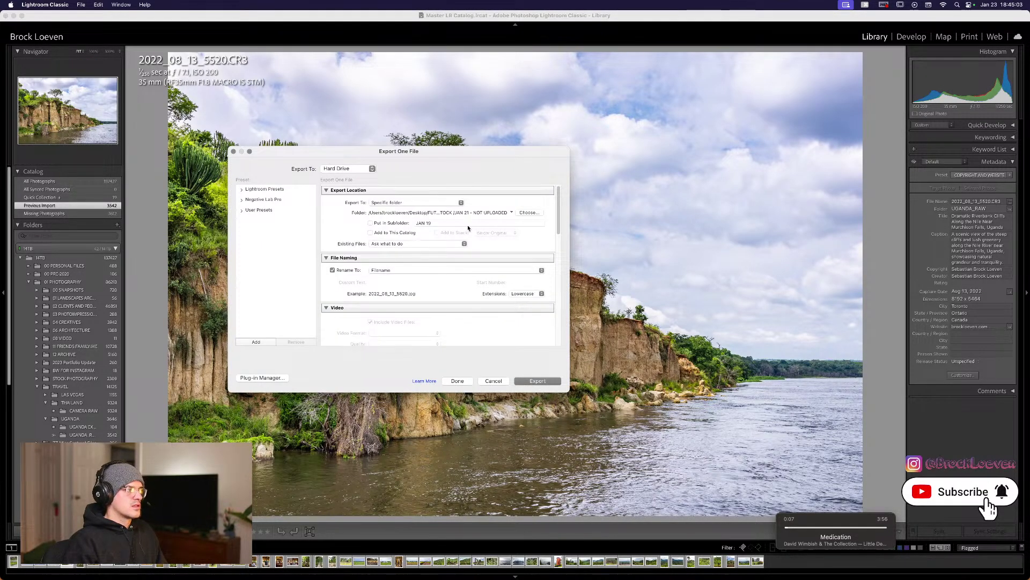
click(529, 213)
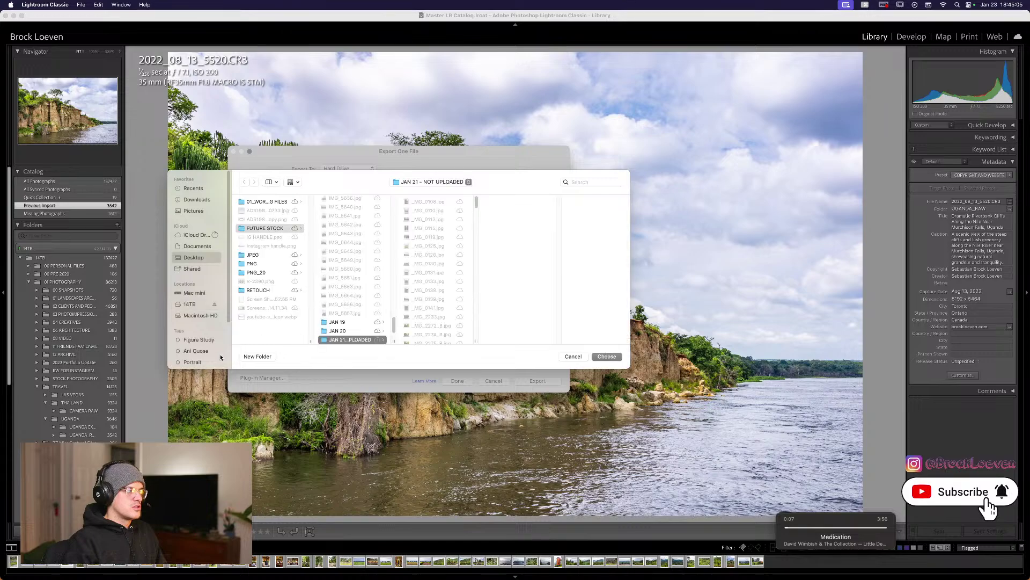
click(252, 356)
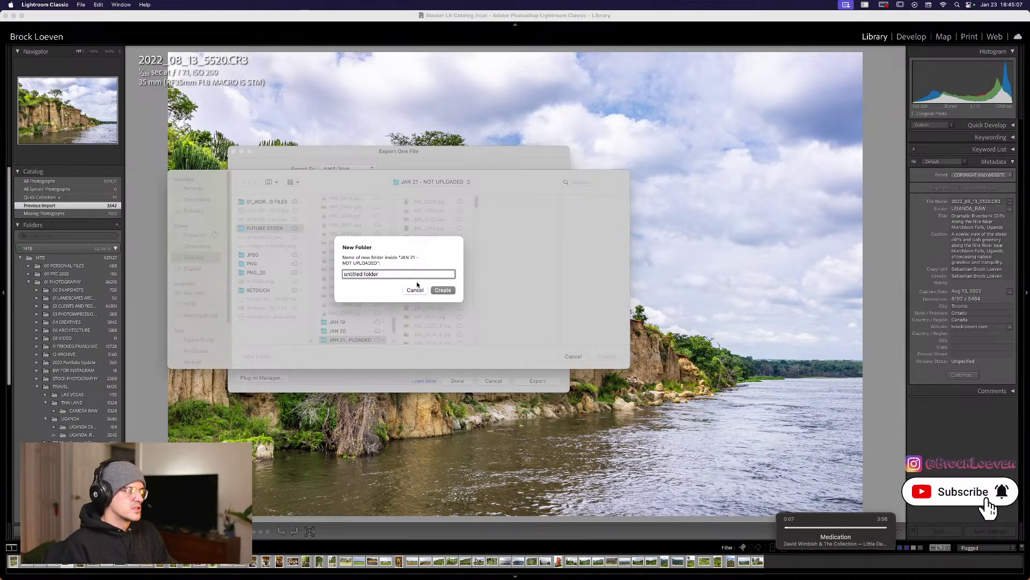
click(419, 290)
click(264, 228)
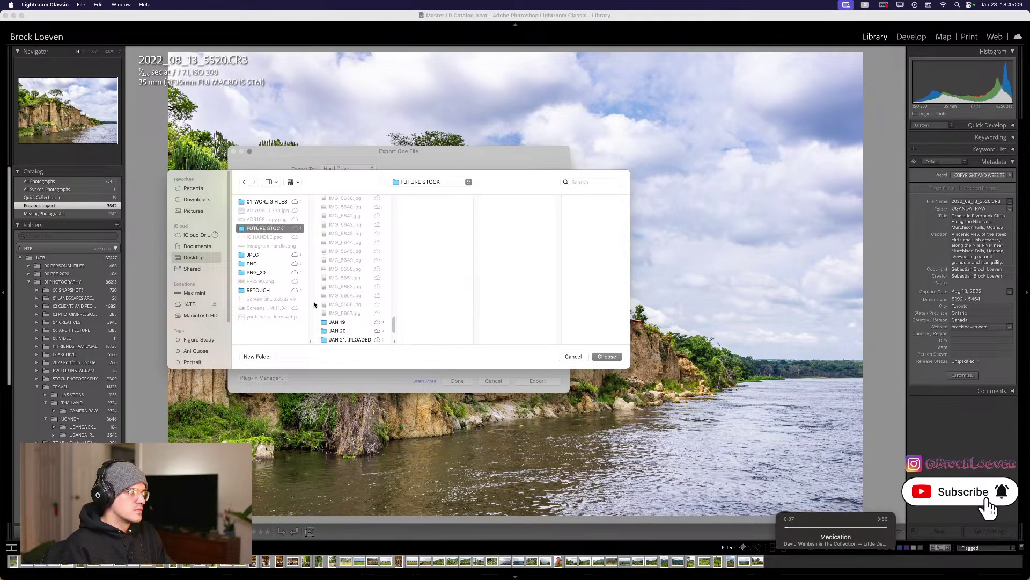
Create a folder named JAN 22 inside FUTURE STOCK and move it to the trash.
click(257, 357)
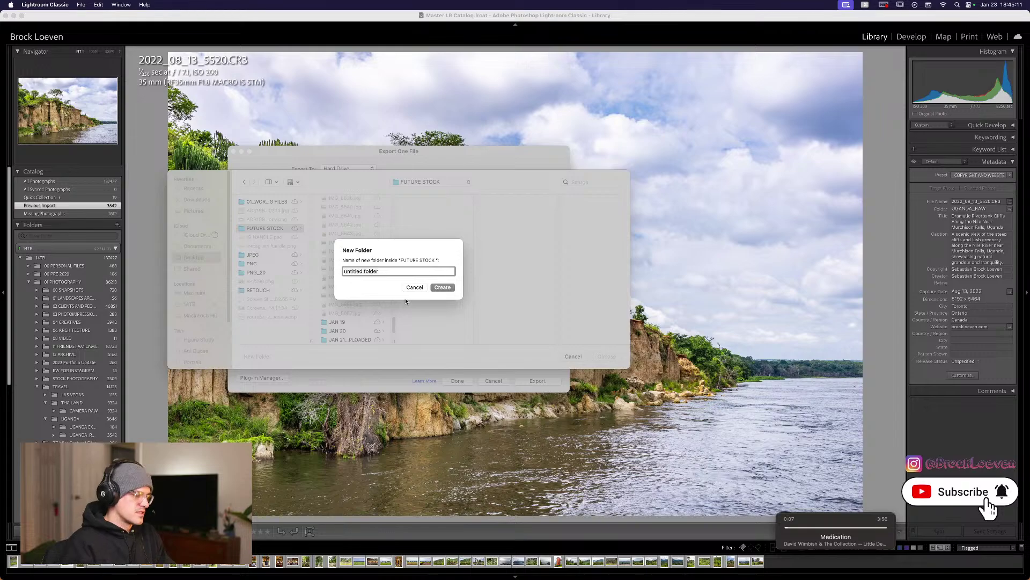
text(Jan)
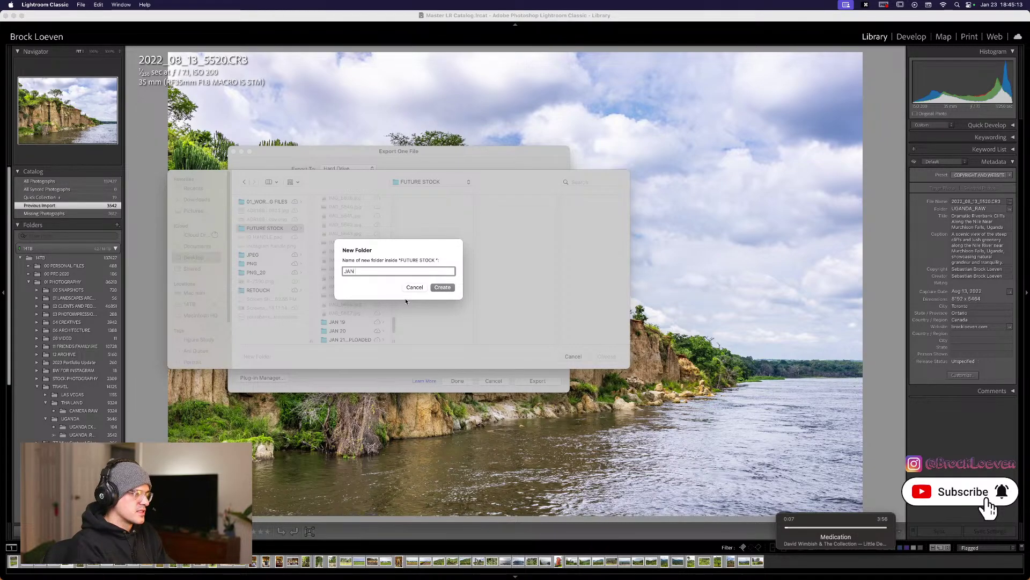
key(Return)
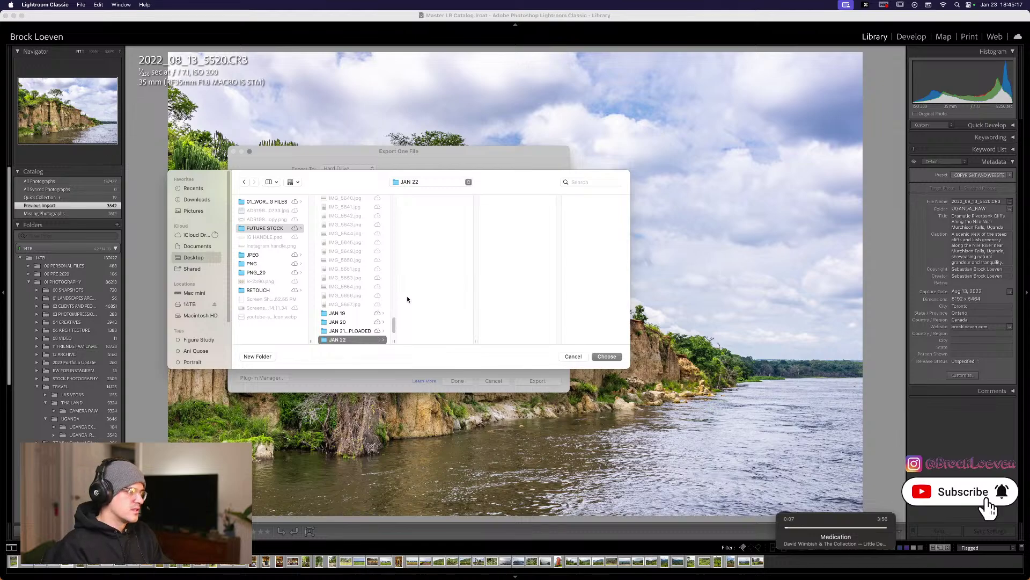
right_click(360, 336)
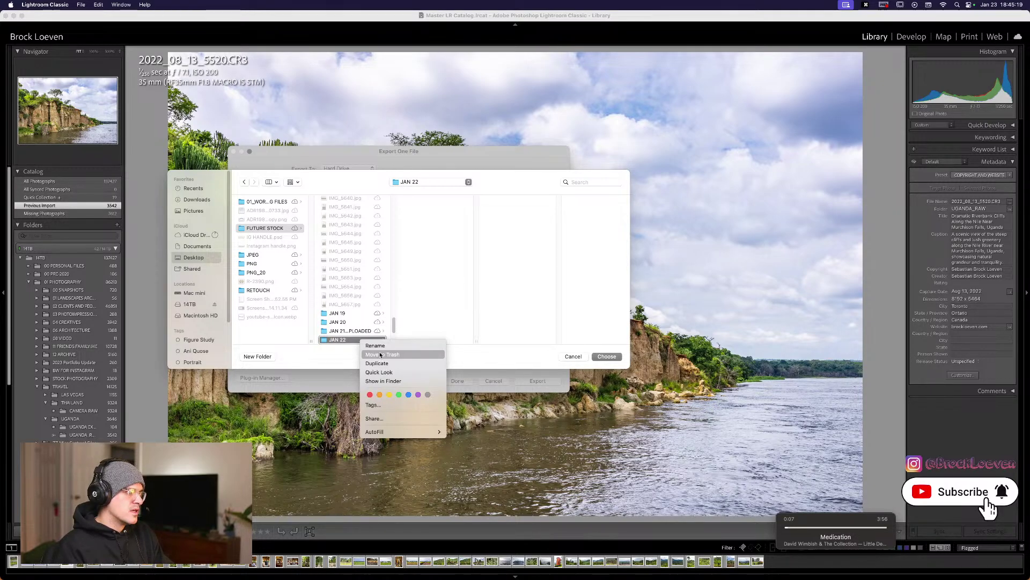
click(380, 353)
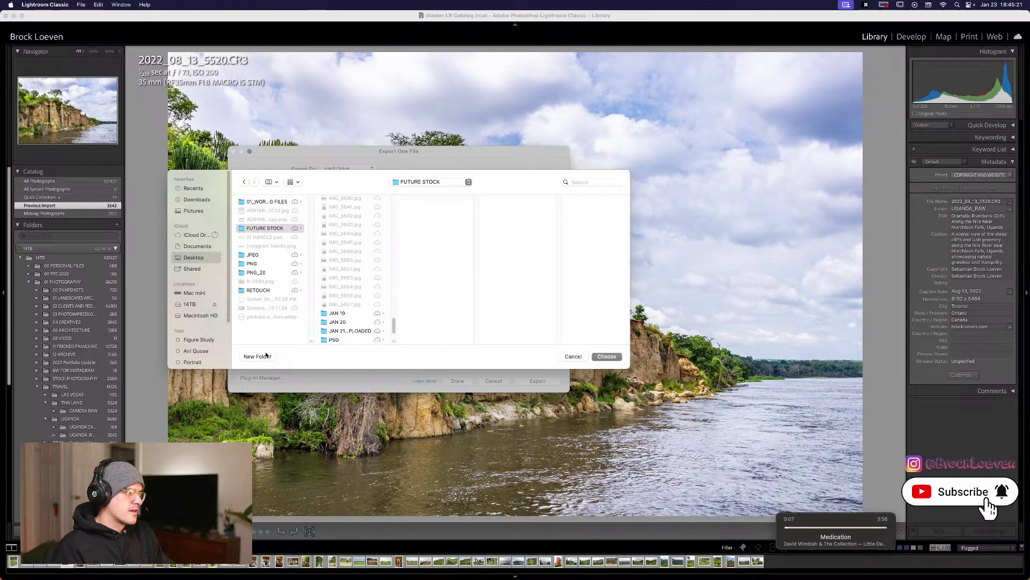
Create a folder named "JAN 23 - NILE RIVEr" inside FUTURE STOCK and choose it as the export destination.
click(258, 356)
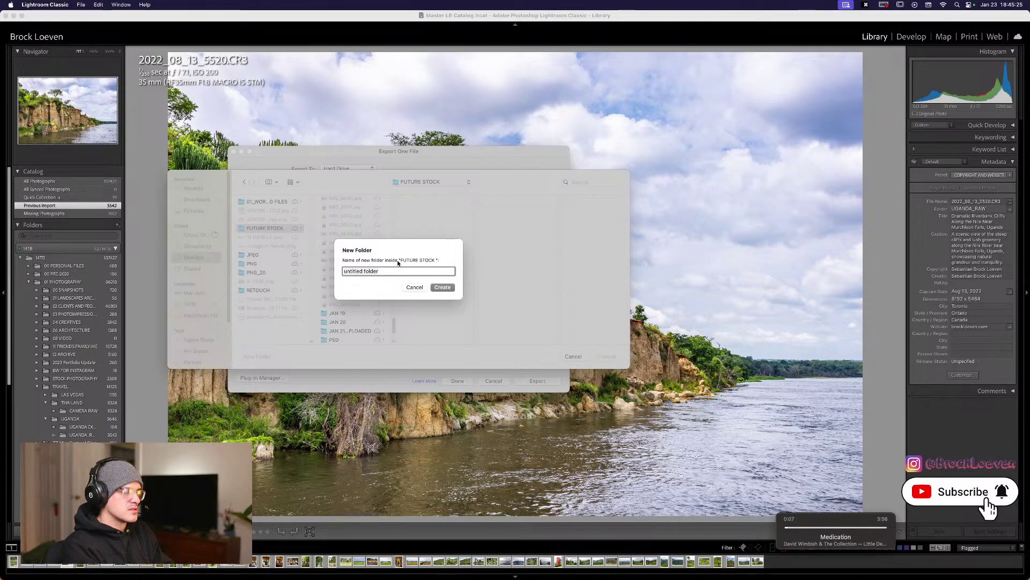
text(JAN 23 -)
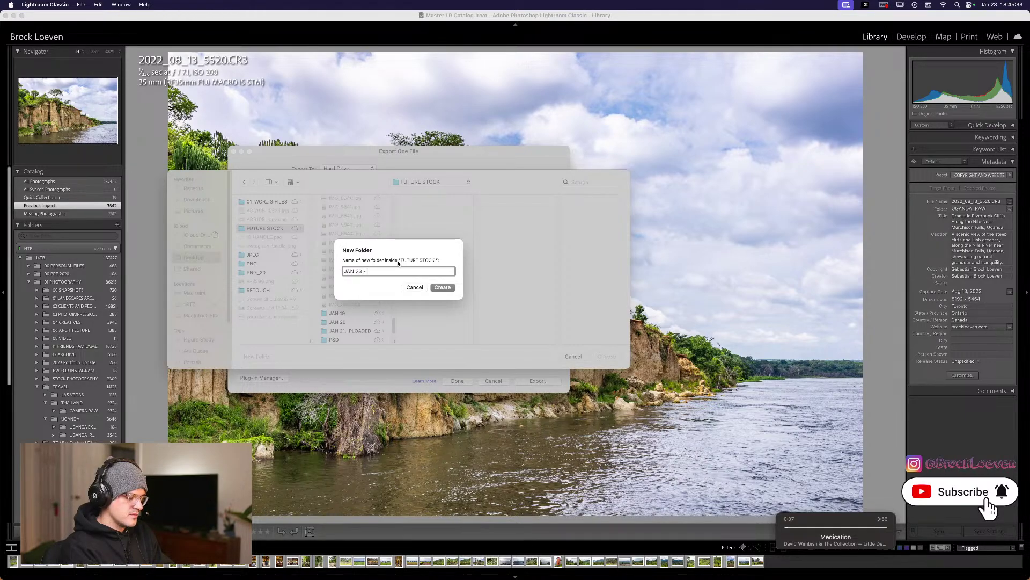
text(NILE RI)
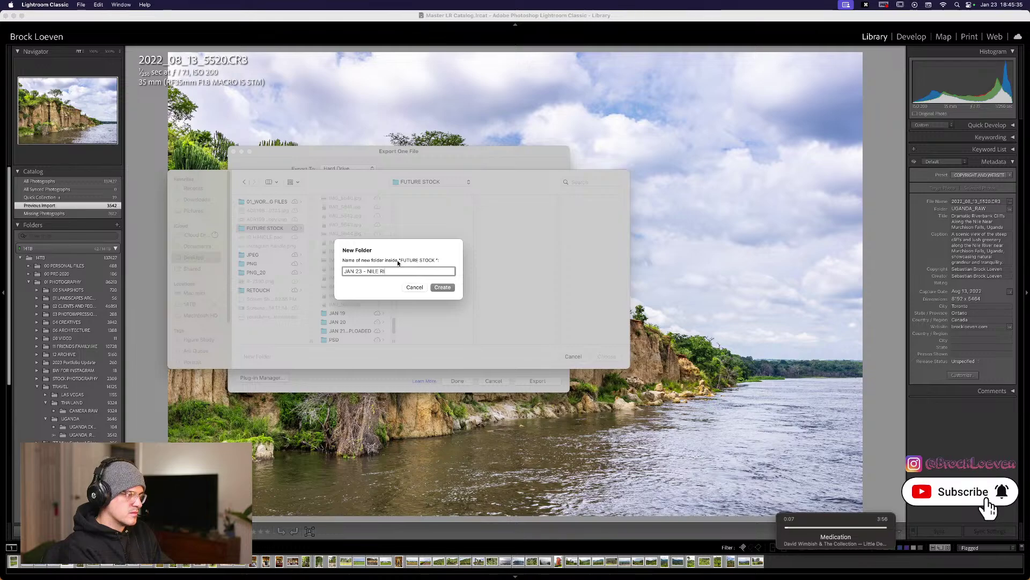
text(VEr)
key(Return)
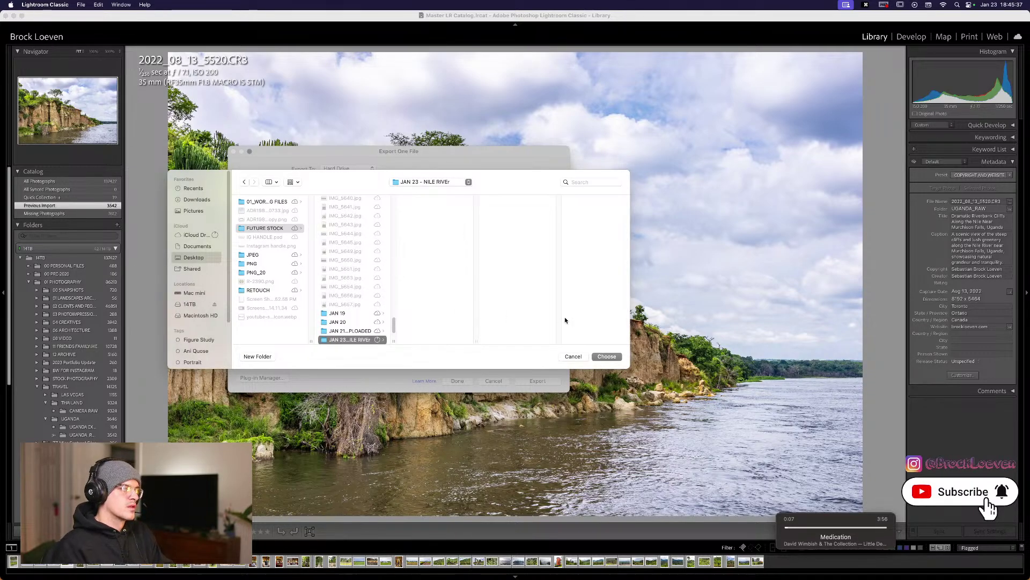
click(605, 357)
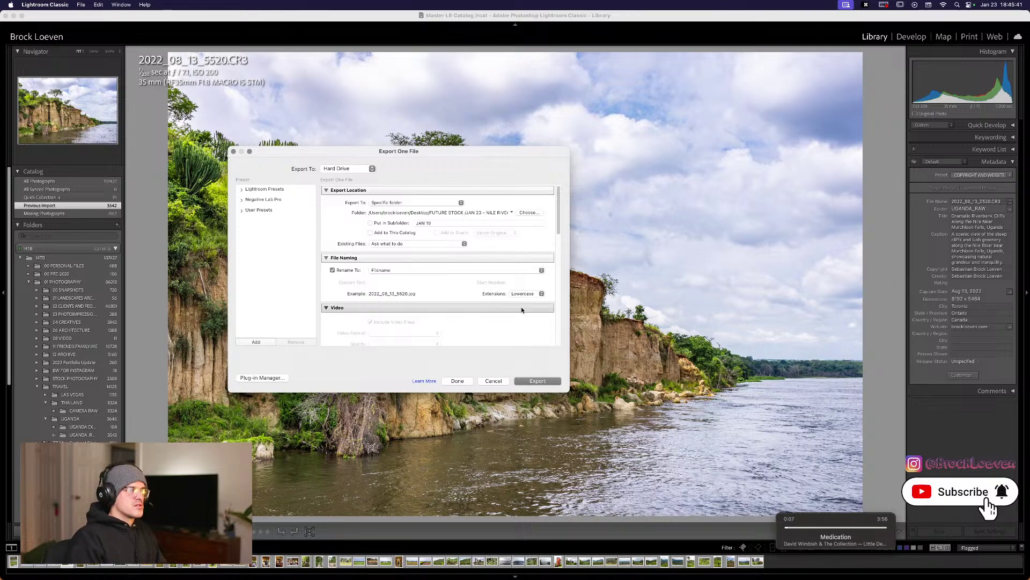
Check the remaining export settings and export the cliff photo.
scroll(433, 341, down, 10)
scroll(435, 341, up, 10)
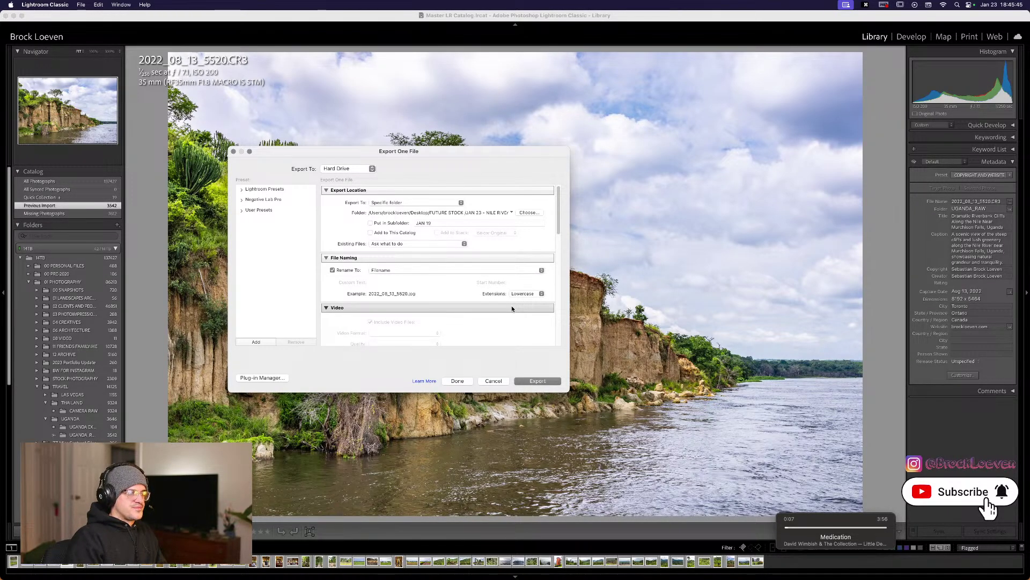
click(525, 381)
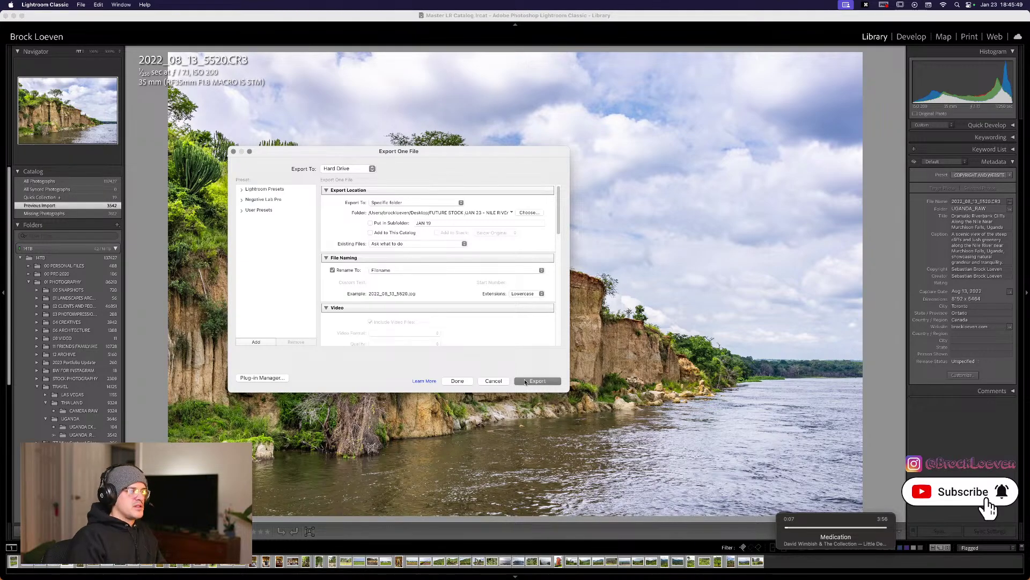
click(537, 380)
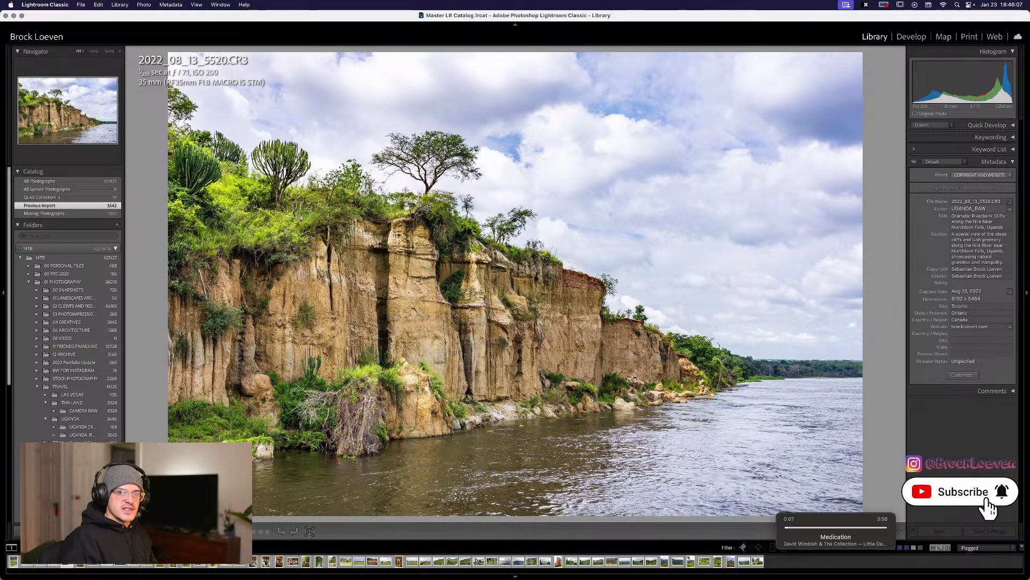
Switch to the Getty Images contributor page in Chrome and create an iStock creative image batch named "JAN 23 Upload".
key(super+n)
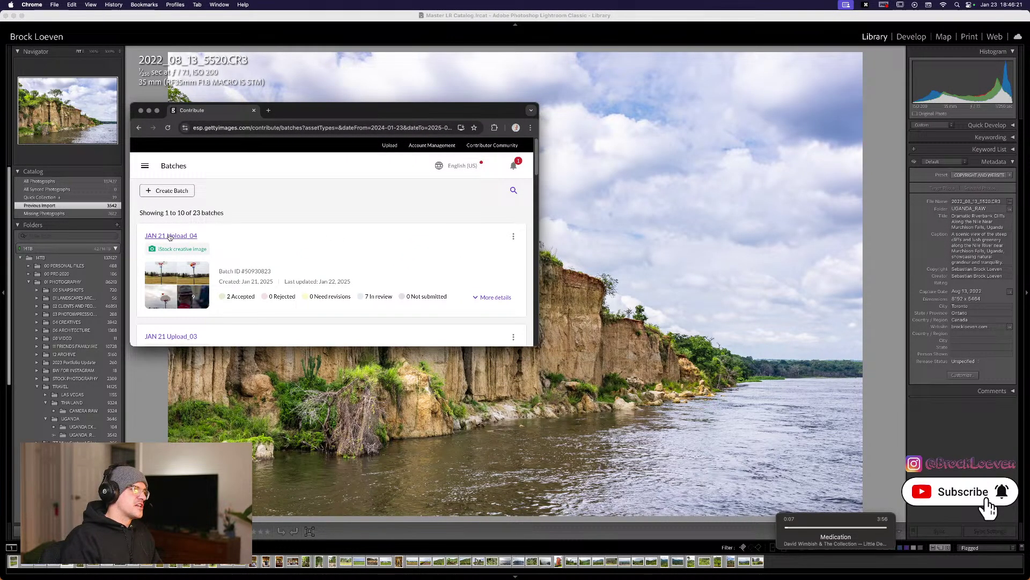
scroll(209, 238, down, 2)
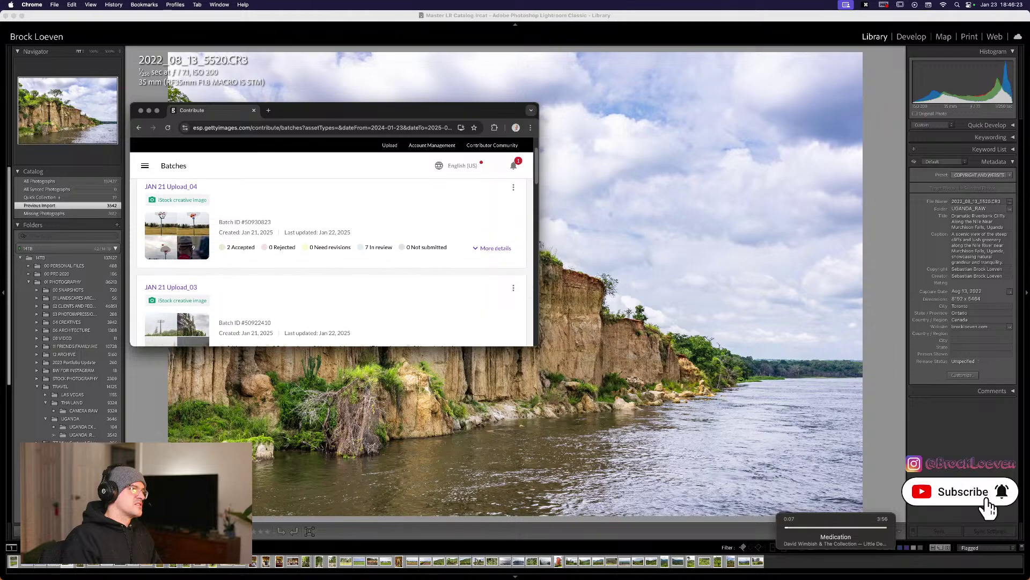
scroll(164, 285, down, 8)
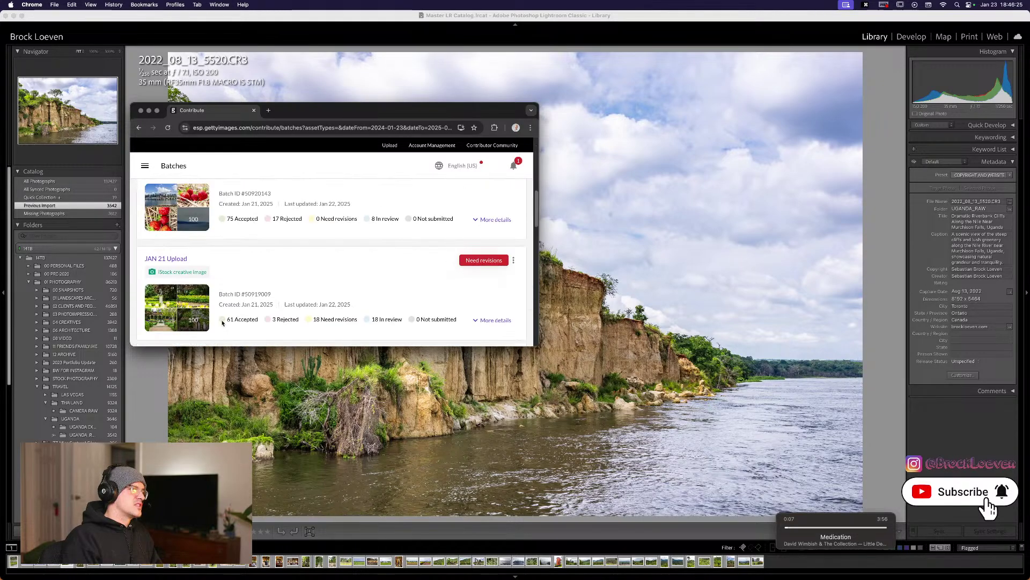
scroll(164, 285, up, 10)
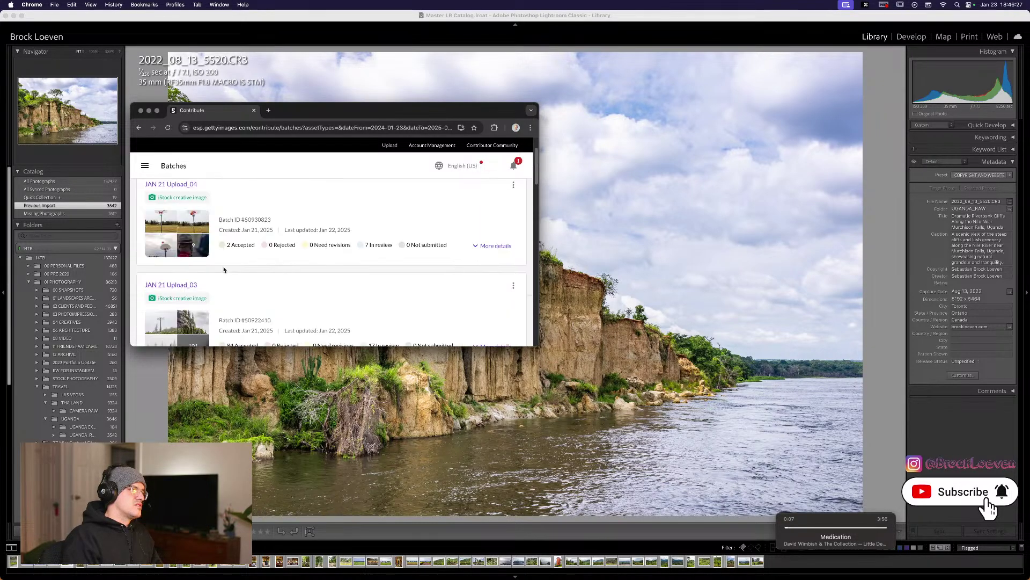
click(182, 191)
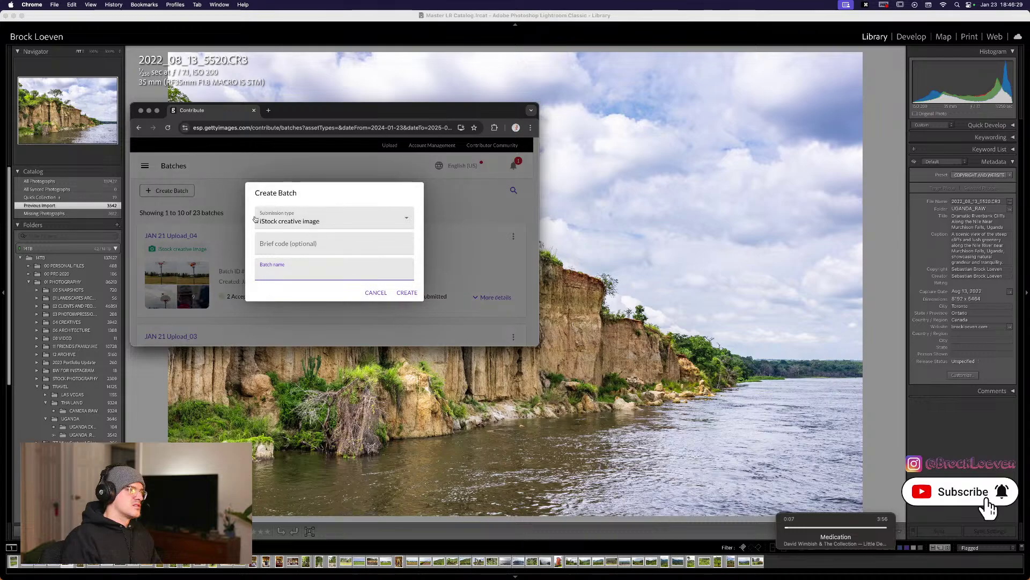
text(January)
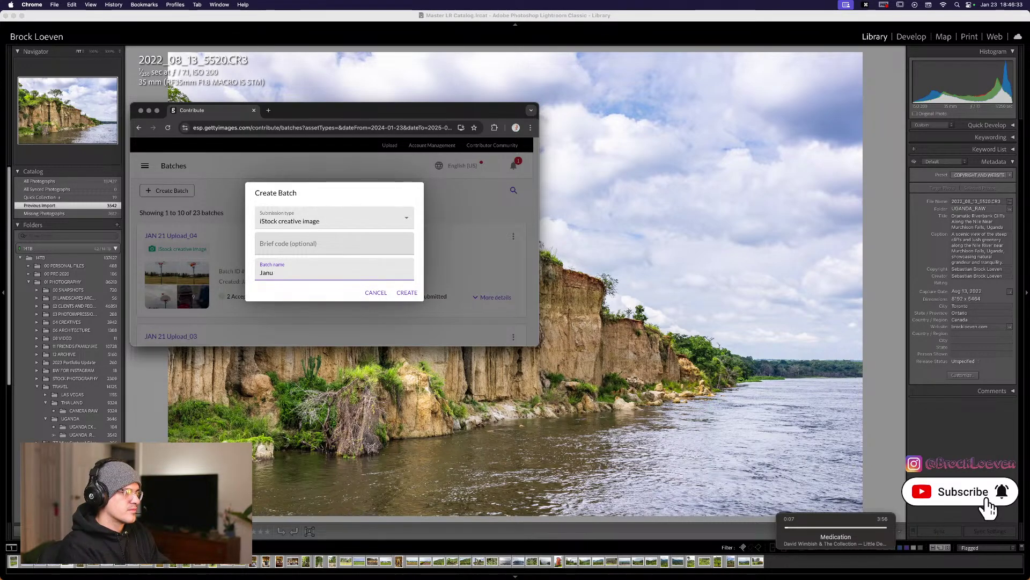
key(BackSpace)
key(BackSpace)
key(BackSpace)
text(AN )
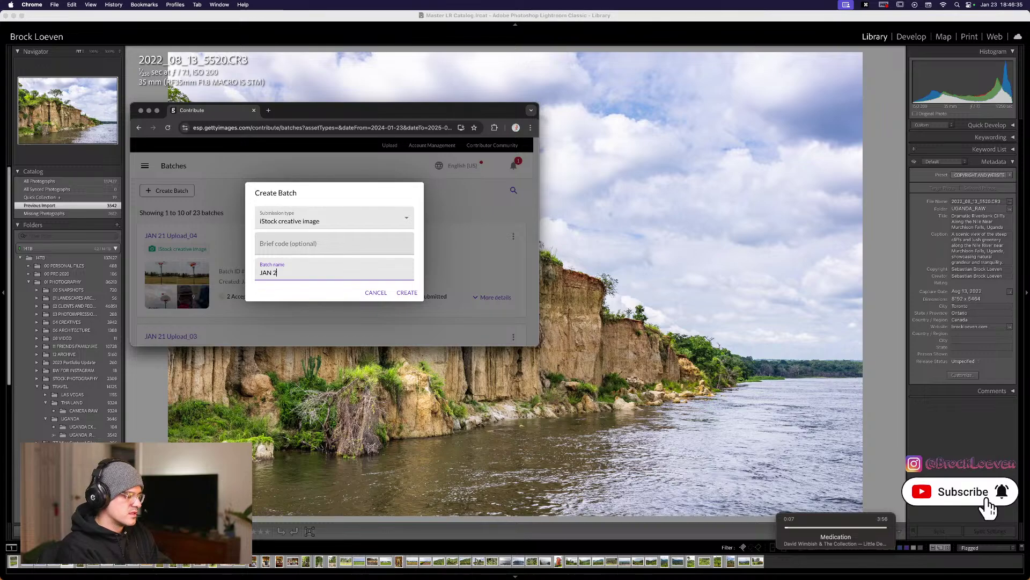
text(23 Upload)
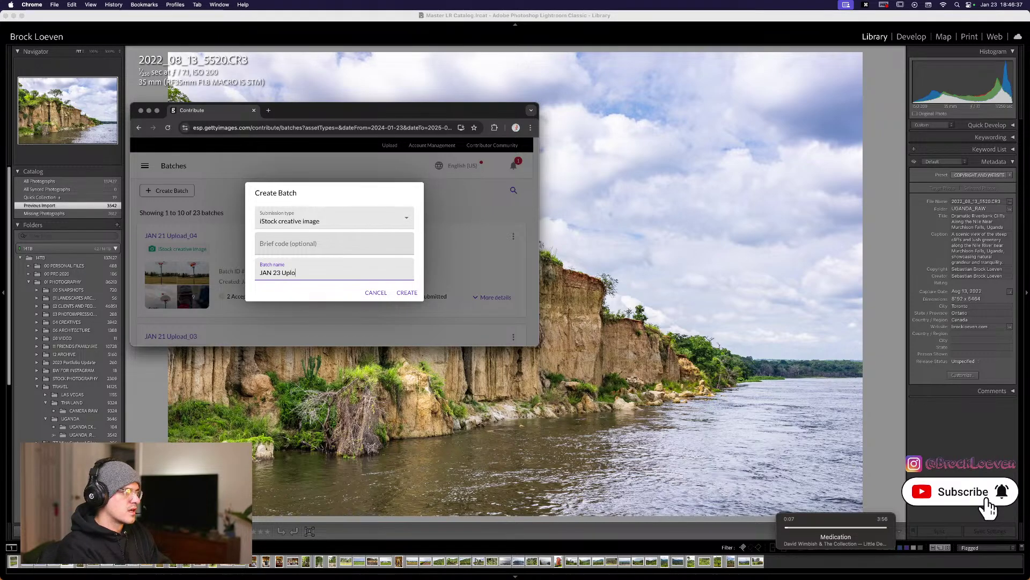
key(Return)
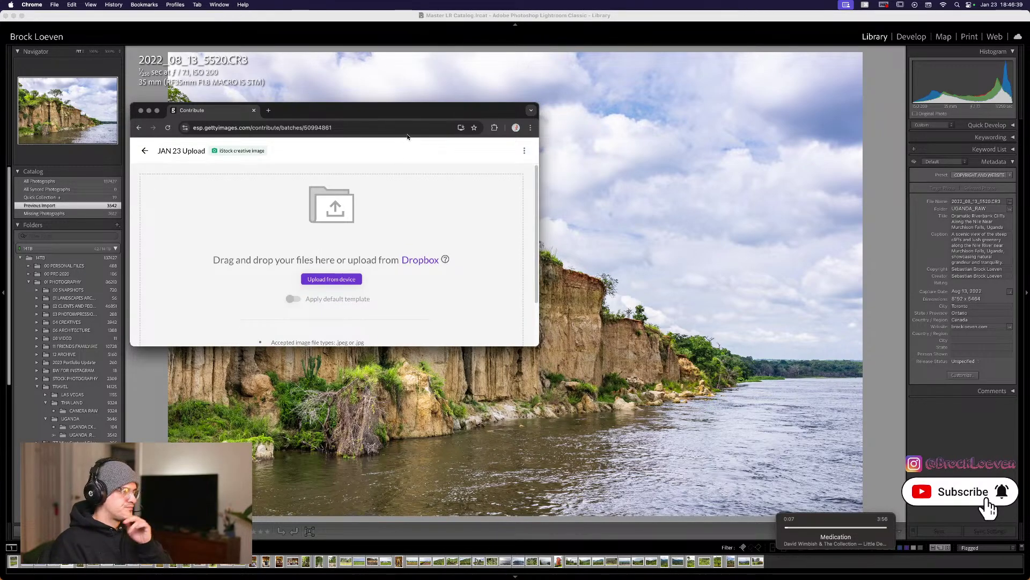
Upload 2022_08_13_5520.jpg from the "JAN 23 - NILE RIVEr" folder to the new batch.
click(347, 280)
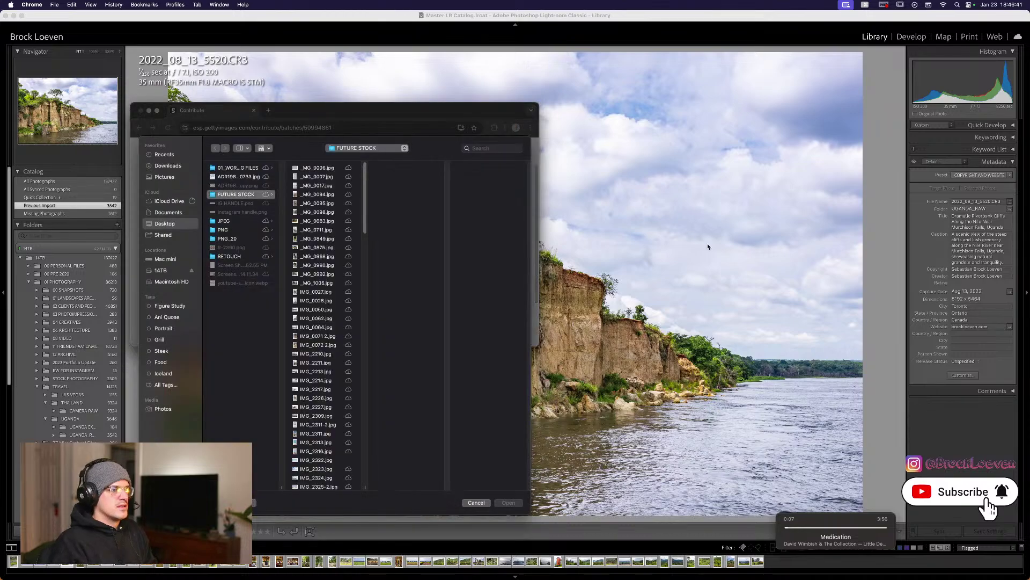
scroll(316, 268, down, 15)
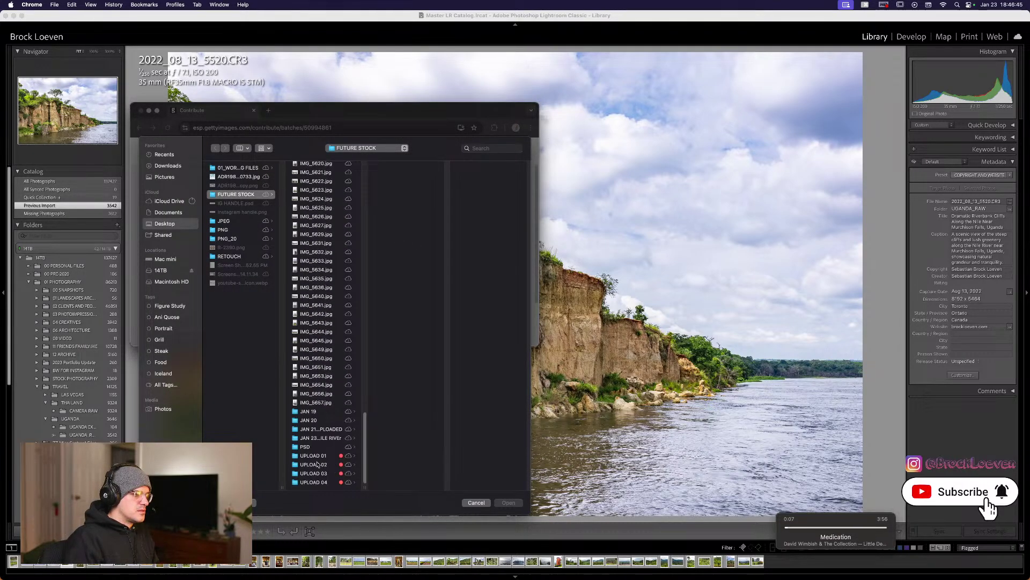
click(320, 438)
click(400, 167)
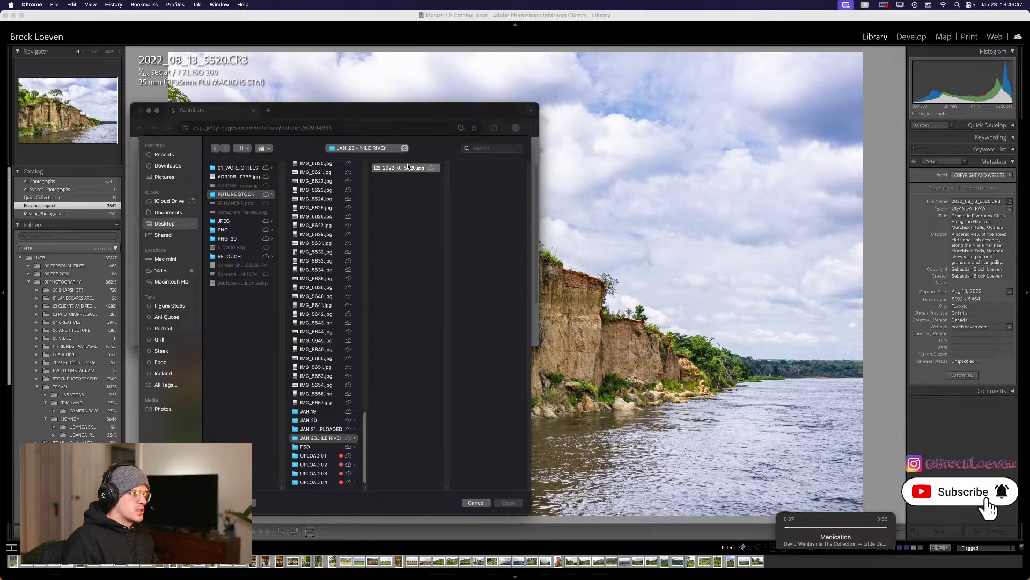
click(508, 503)
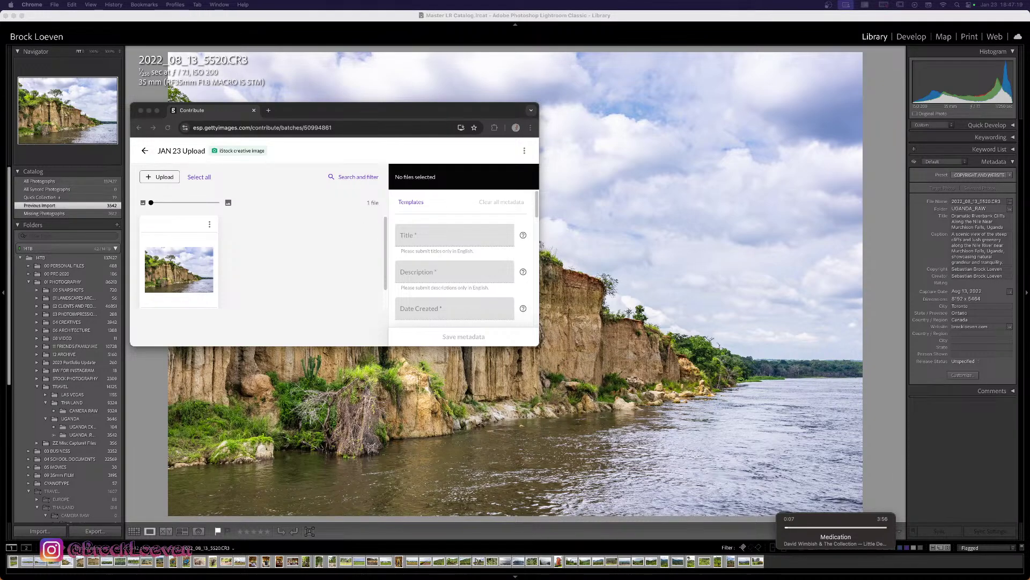
Review the uploaded photo's metadata and country-of-shoot options in an enlarged browser window, and switch back to Lightroom Classic.
scroll(295, 242, down, 1)
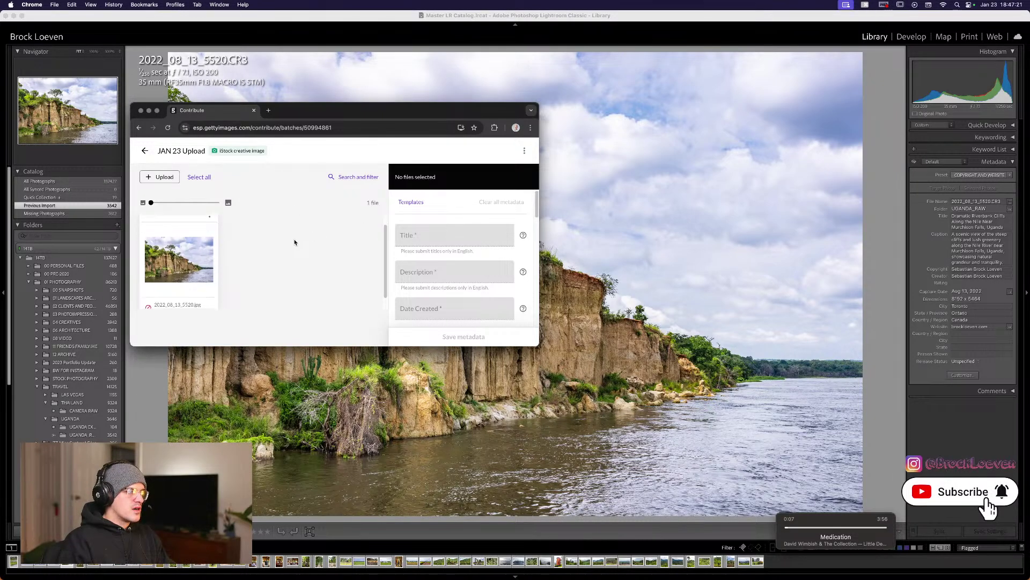
scroll(221, 257, up, 1)
click(196, 260)
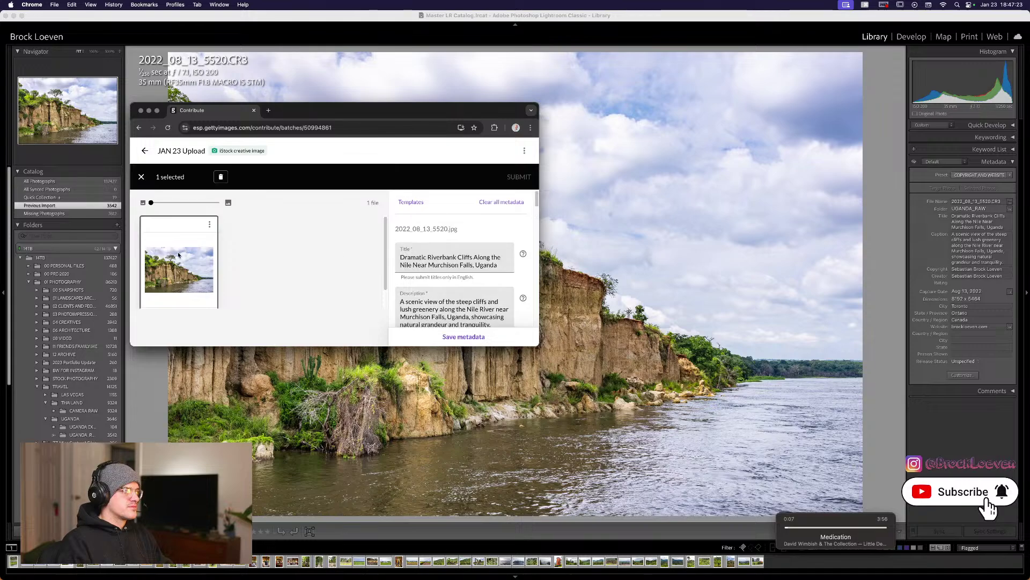
drag(539, 346, 749, 459)
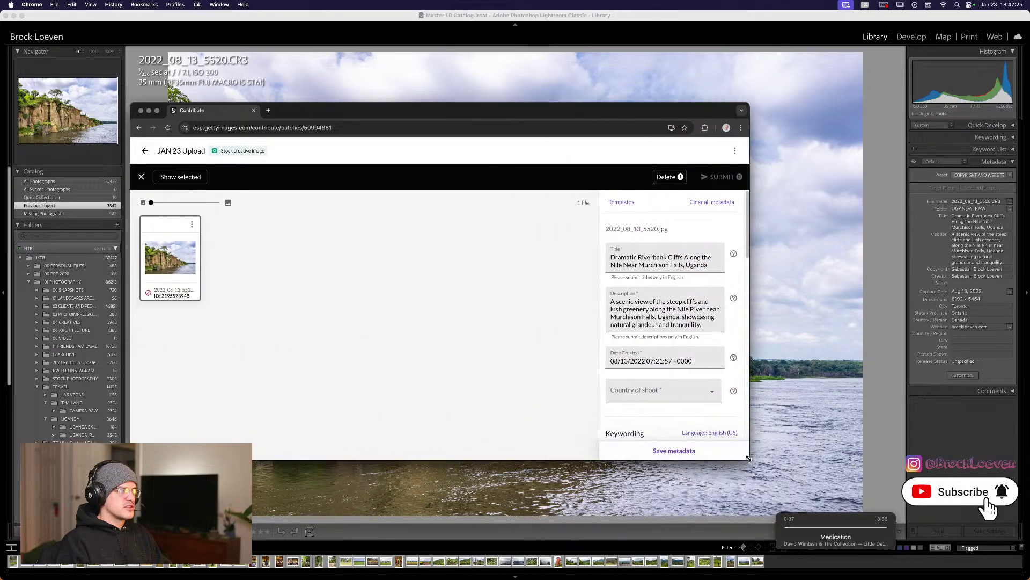
click(638, 382)
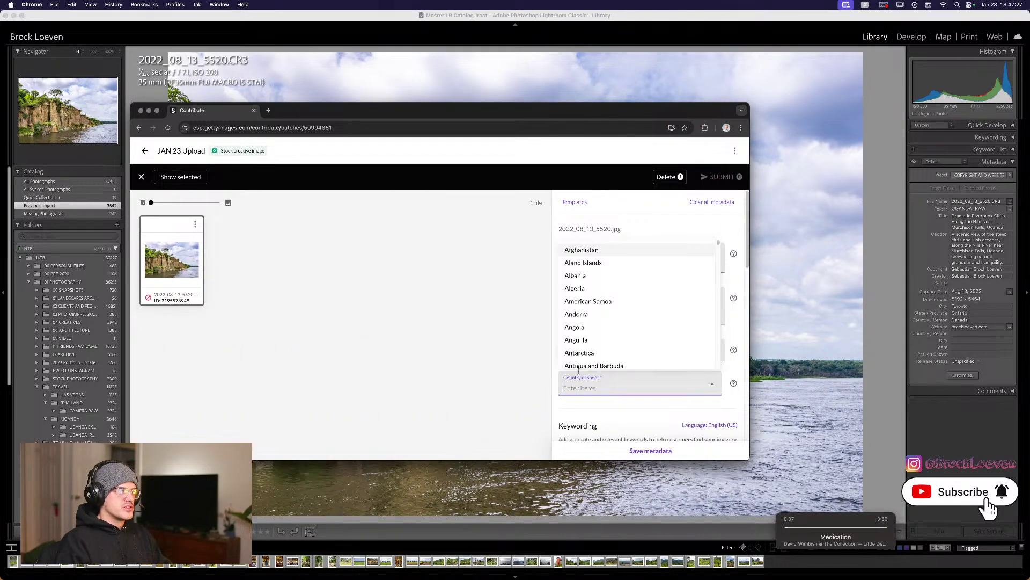
click(521, 392)
key(super+h)
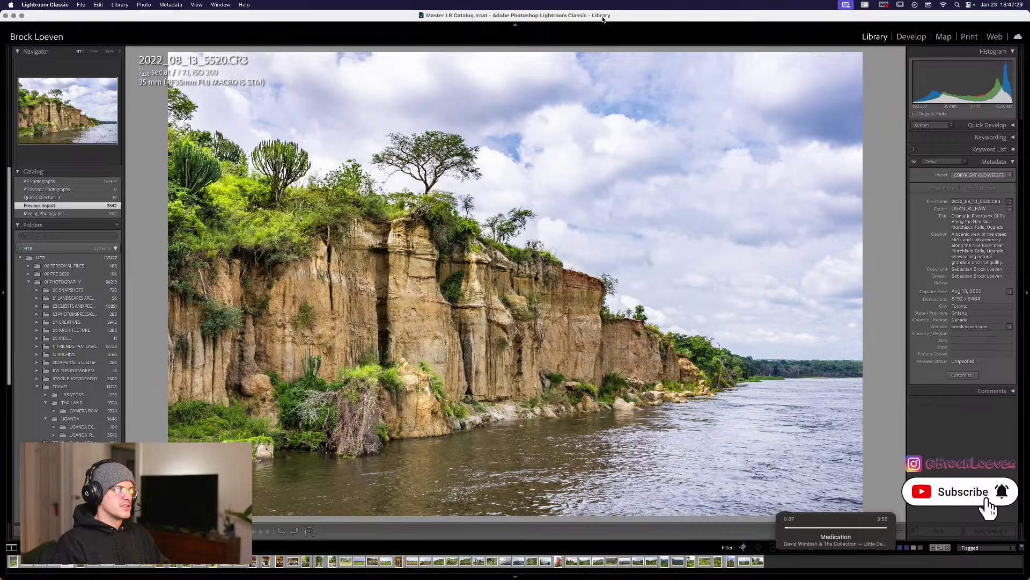
Set the empty IPTC Country / Region field to Uganda for all photos in the filtered grid and clear the selection.
key(g)
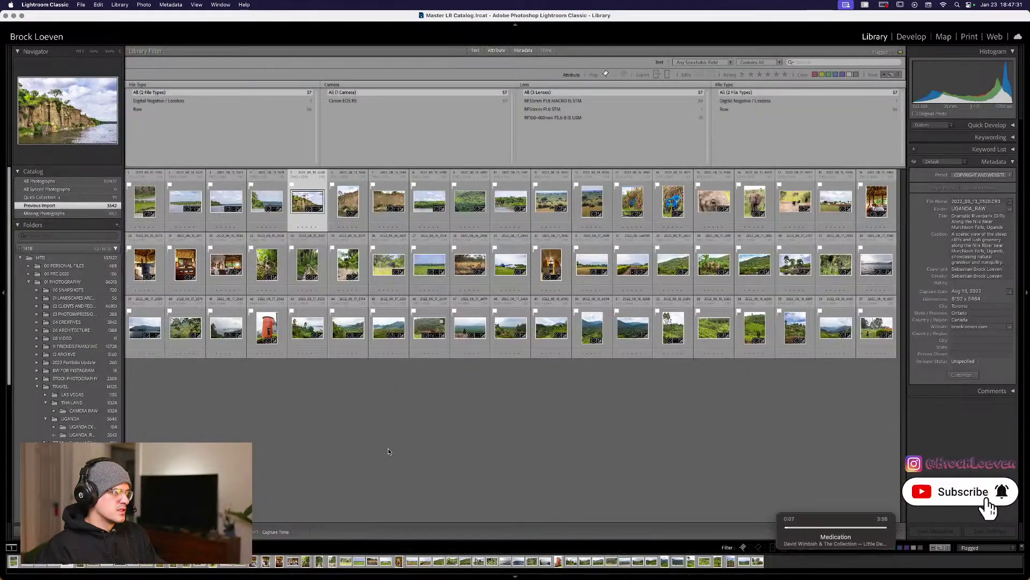
key(super+a)
click(977, 294)
text(Uga)
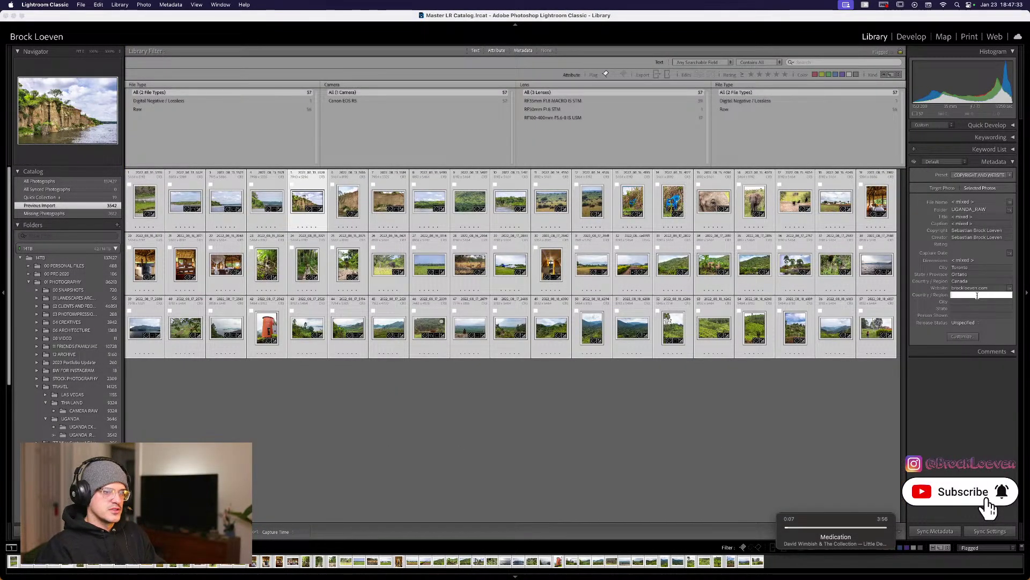
text(nda)
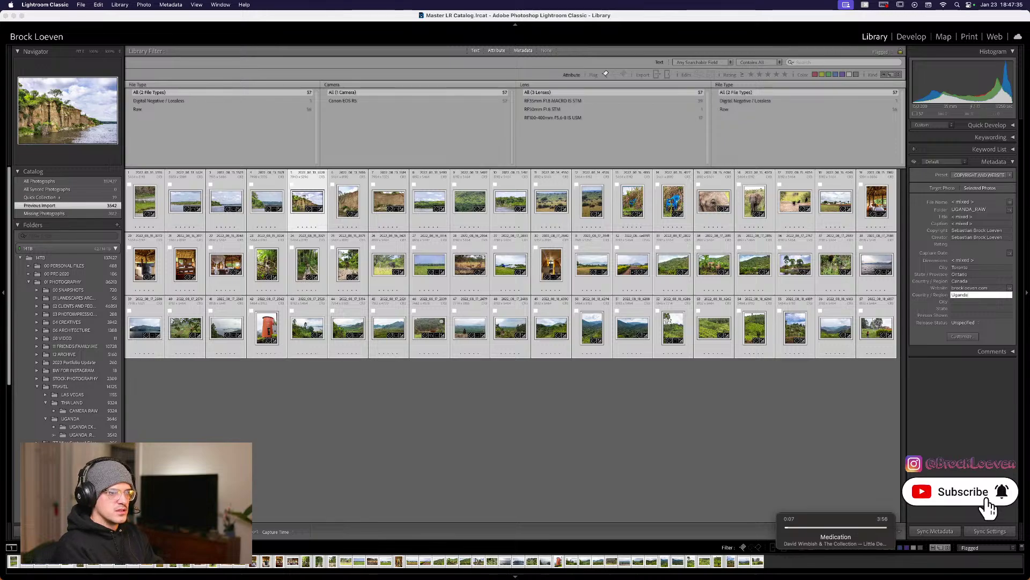
key(Tab)
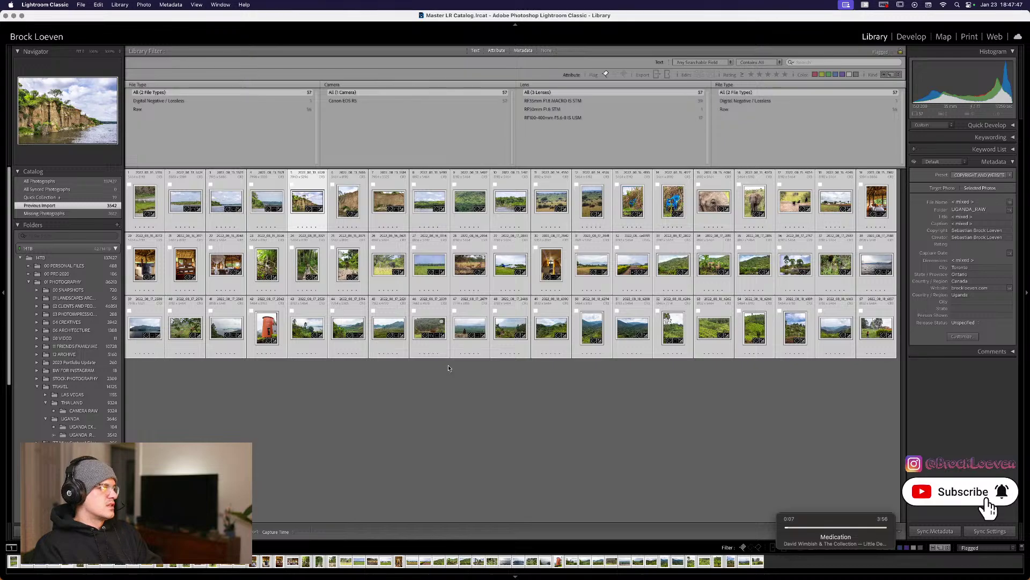
click(279, 420)
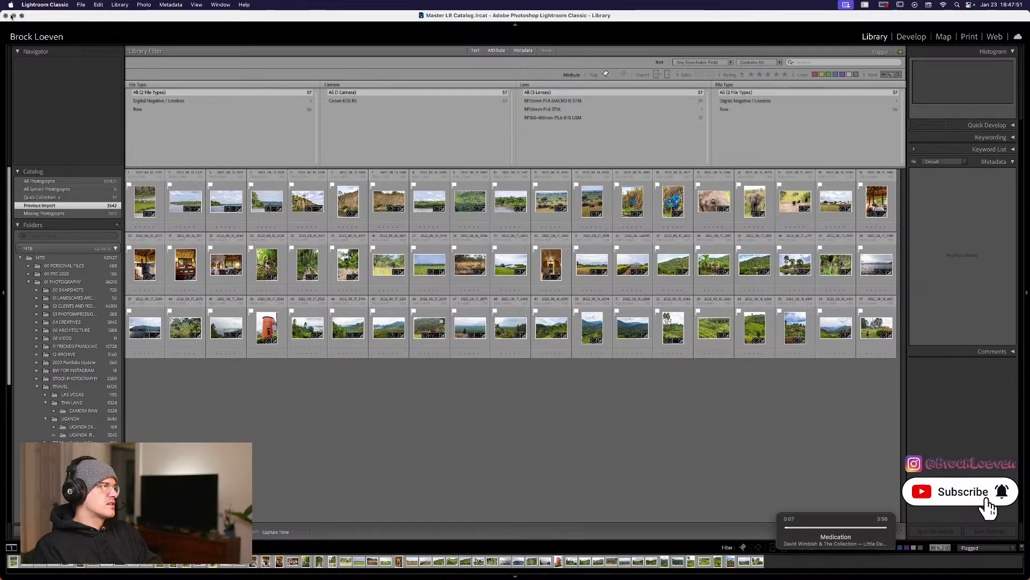
Switch to the Getty Images batch in Chrome and set the uploaded cliff photo's country of shoot to Uganda.
click(15, 15)
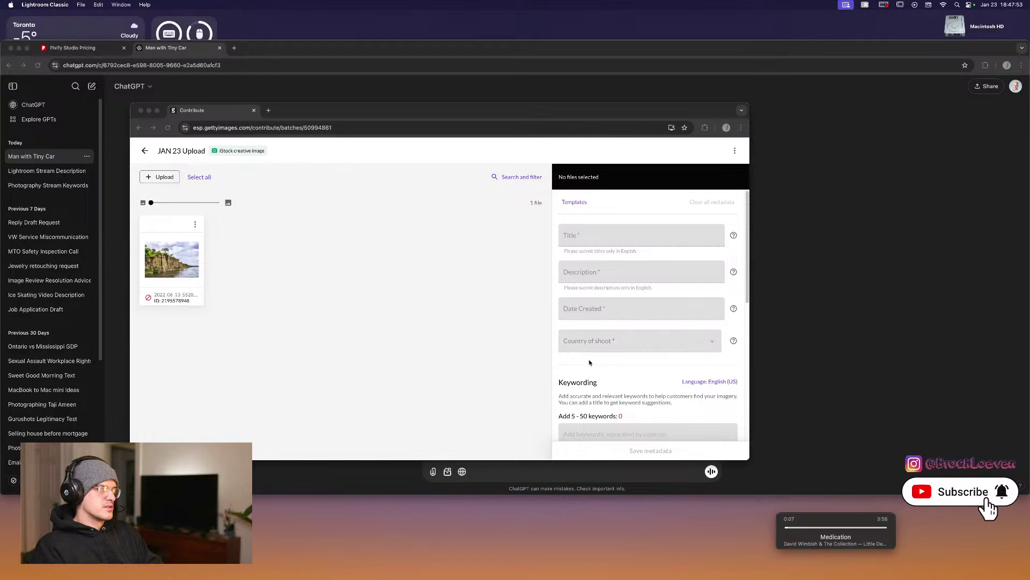
click(166, 231)
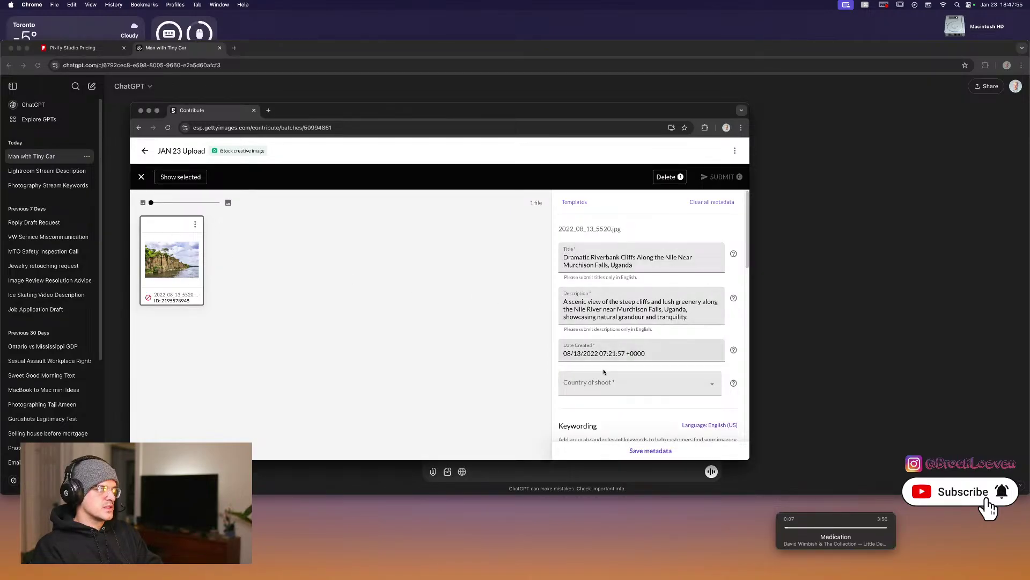
click(604, 378)
text(Ugan)
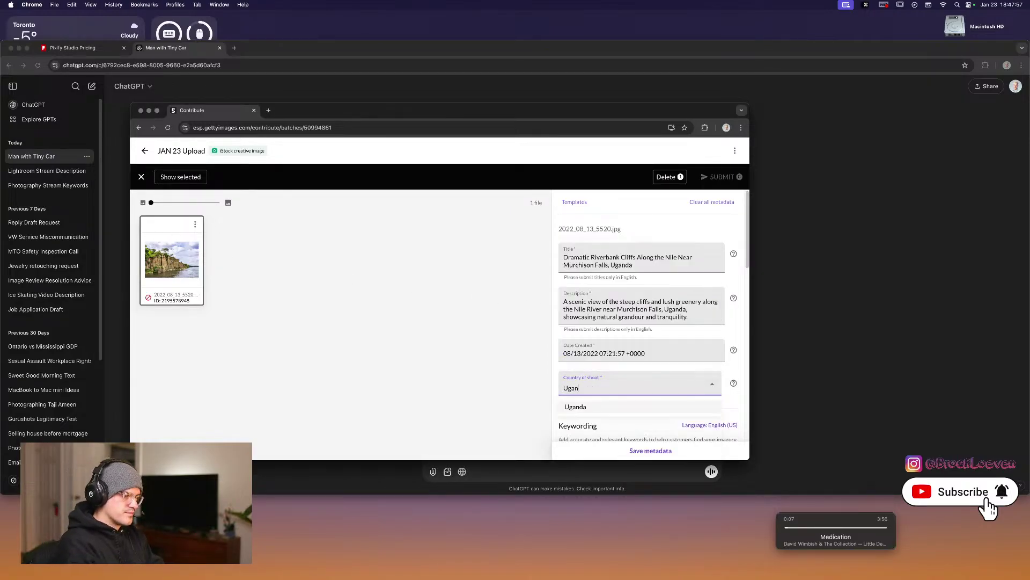
text(ada)
key(BackSpace)
text(da)
key(Return)
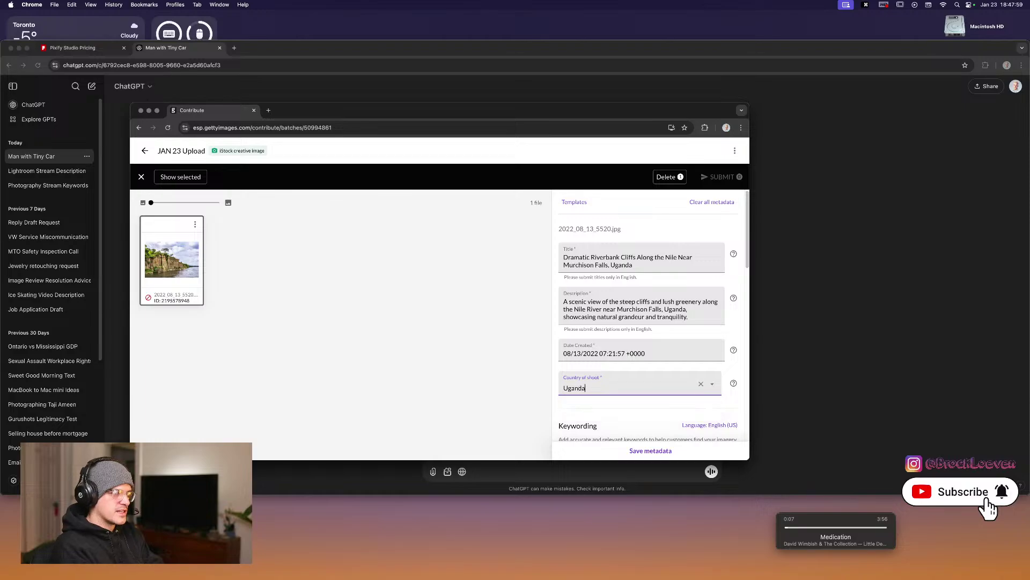
Set the cliff photo's number of people to "No People".
scroll(594, 396, down, 10)
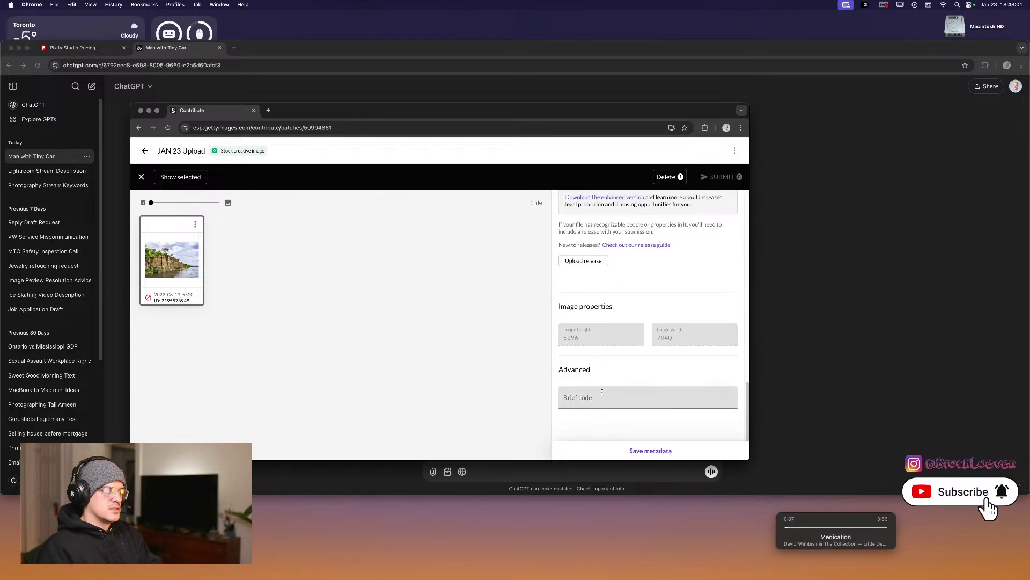
scroll(602, 392, up, 5)
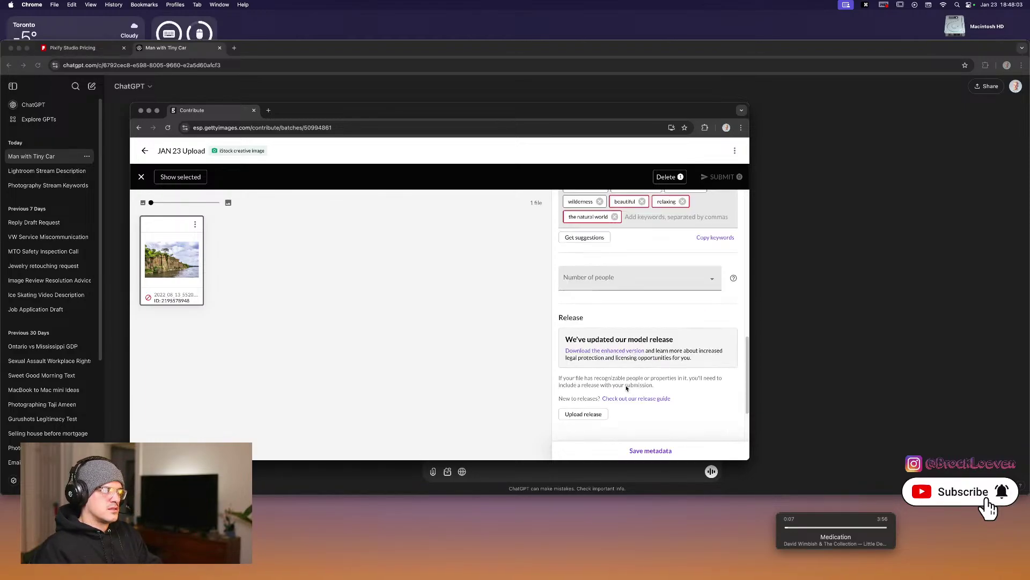
click(697, 278)
click(616, 363)
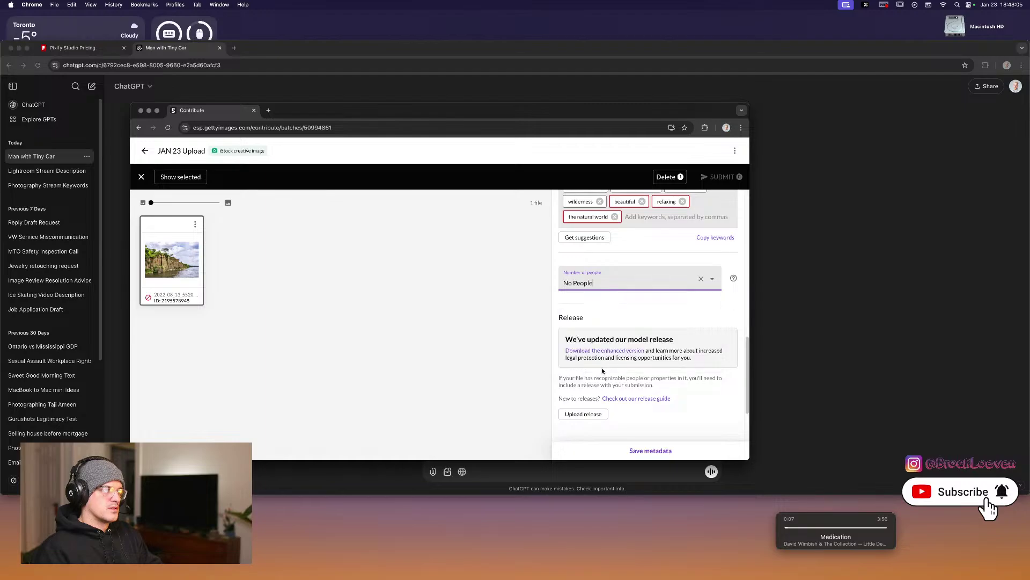
Remove the red-flagged keywords "beautiful", "relaxing" and "the natural world" from the cliff photo.
scroll(615, 379, up, 3)
scroll(615, 379, up, 3)
scroll(615, 379, down, 2)
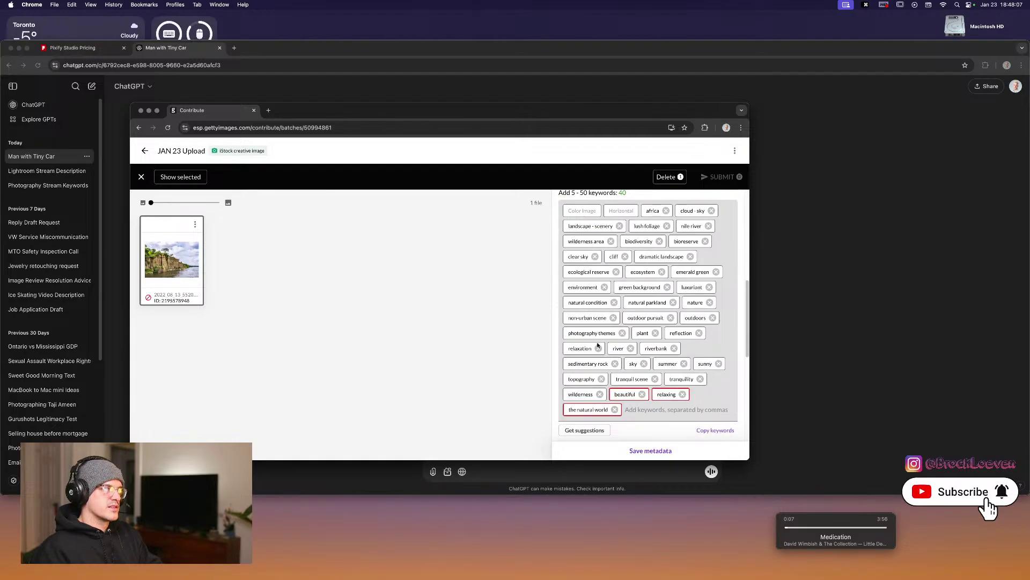
scroll(595, 208, up, 1)
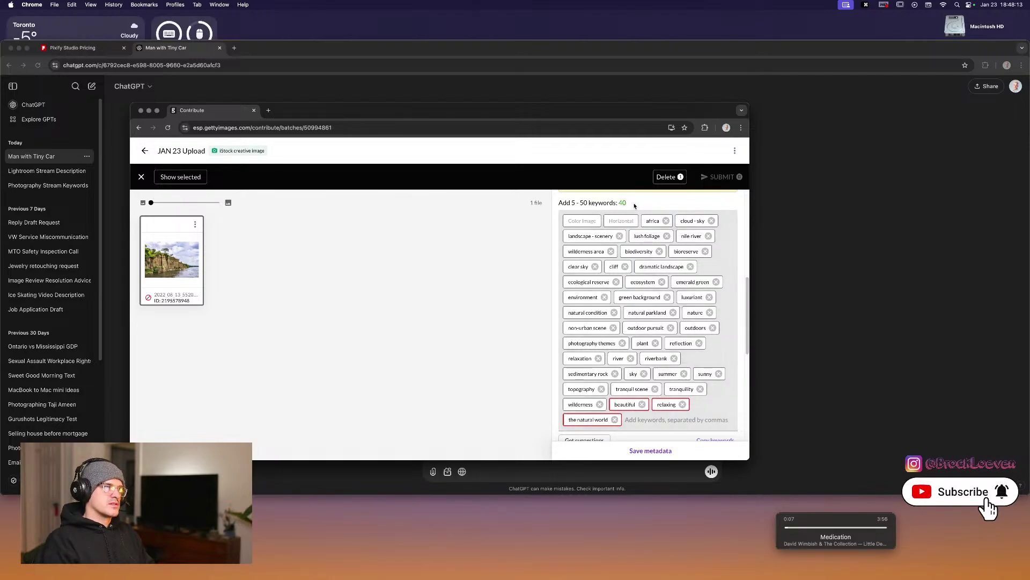
click(643, 405)
click(641, 405)
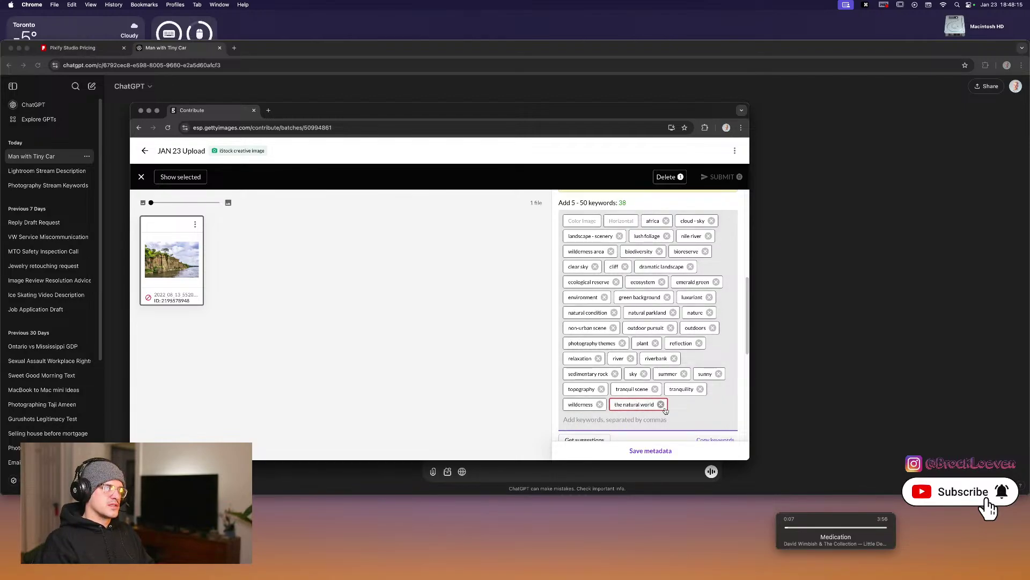
click(660, 405)
scroll(644, 403, up, 5)
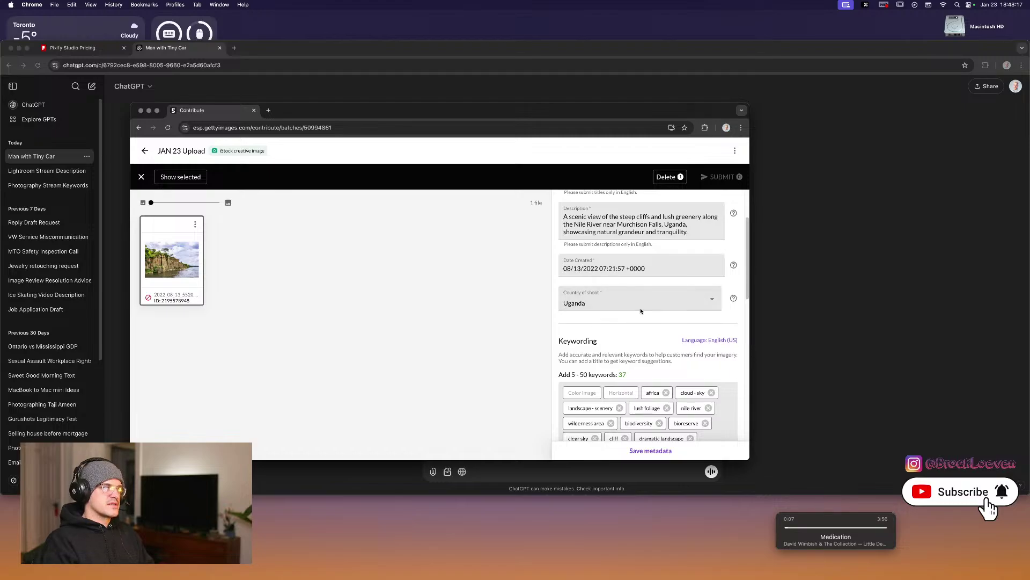
scroll(639, 309, up, 3)
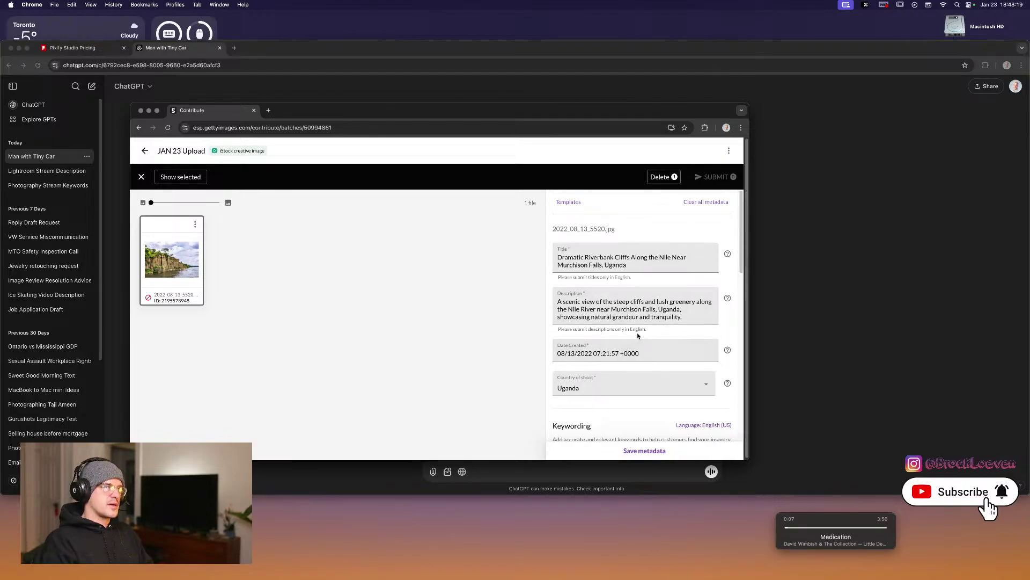
Get keyword suggestions and select No People, Scenics - Nature, Water, National Park, Murchison Falls, Beauty, Waterfall, Flowing and Wildlife Reserve.
scroll(593, 333, down, 10)
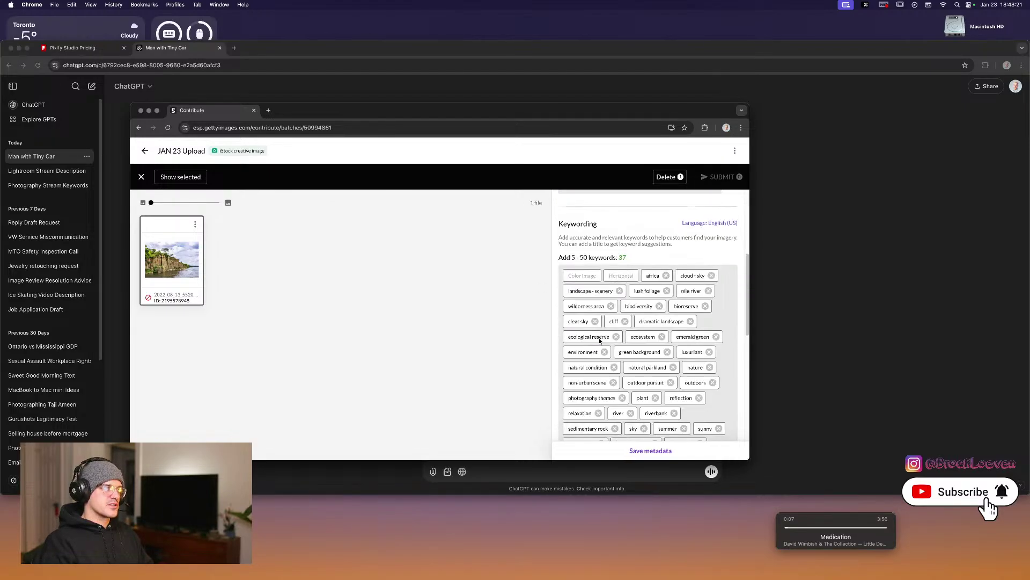
click(593, 290)
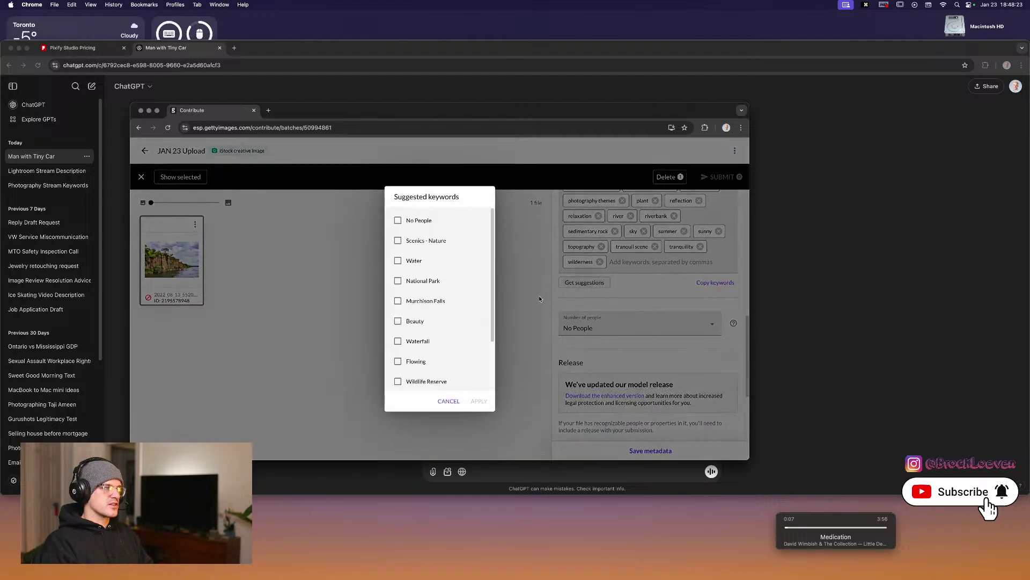
click(440, 221)
click(442, 242)
click(432, 262)
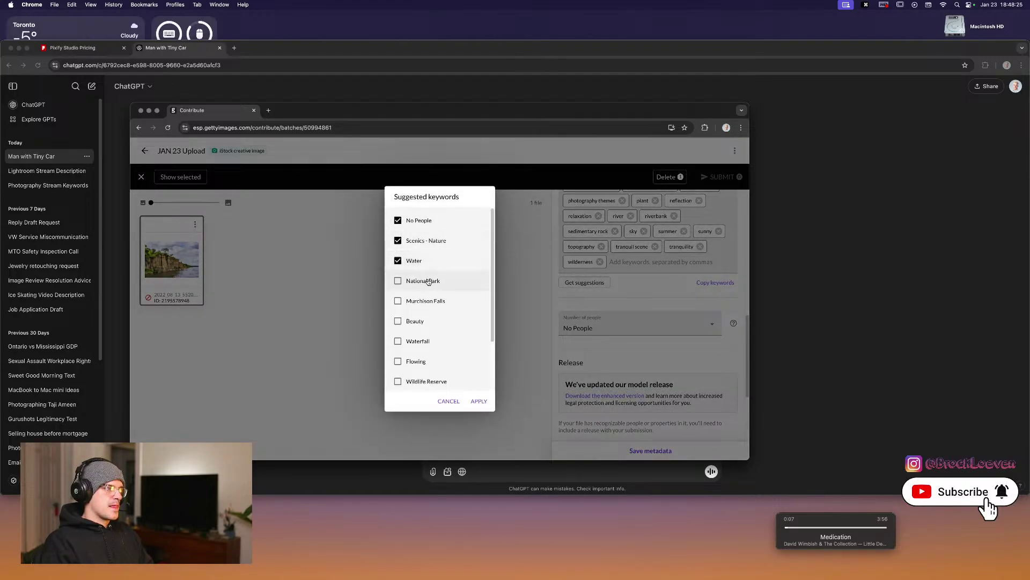
click(430, 282)
click(430, 301)
click(428, 322)
click(424, 342)
click(429, 361)
click(431, 381)
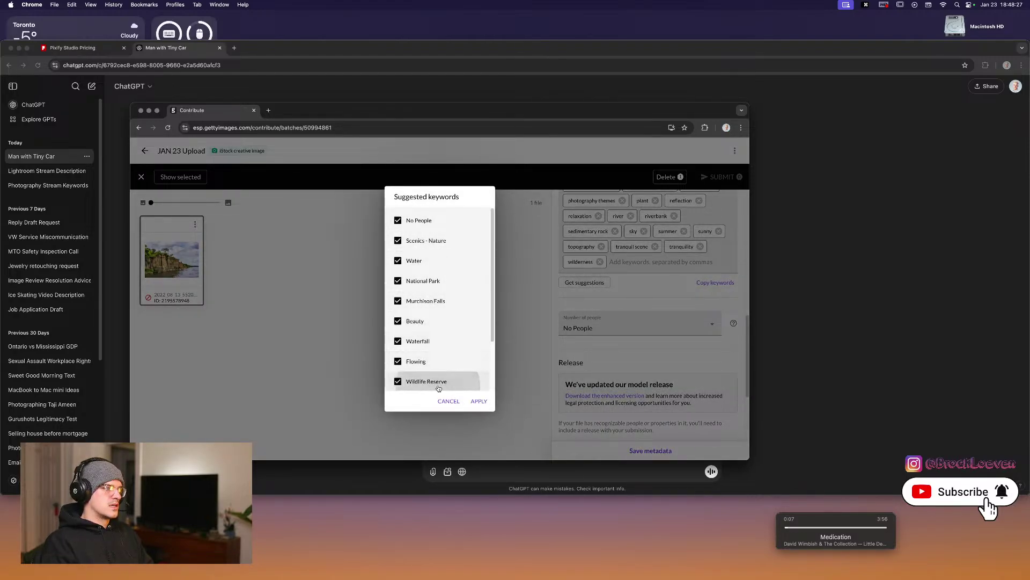
Add Rough, White Nile and National Landmark to the selected suggestions and apply them to the photo's keywords.
scroll(426, 365, down, 1)
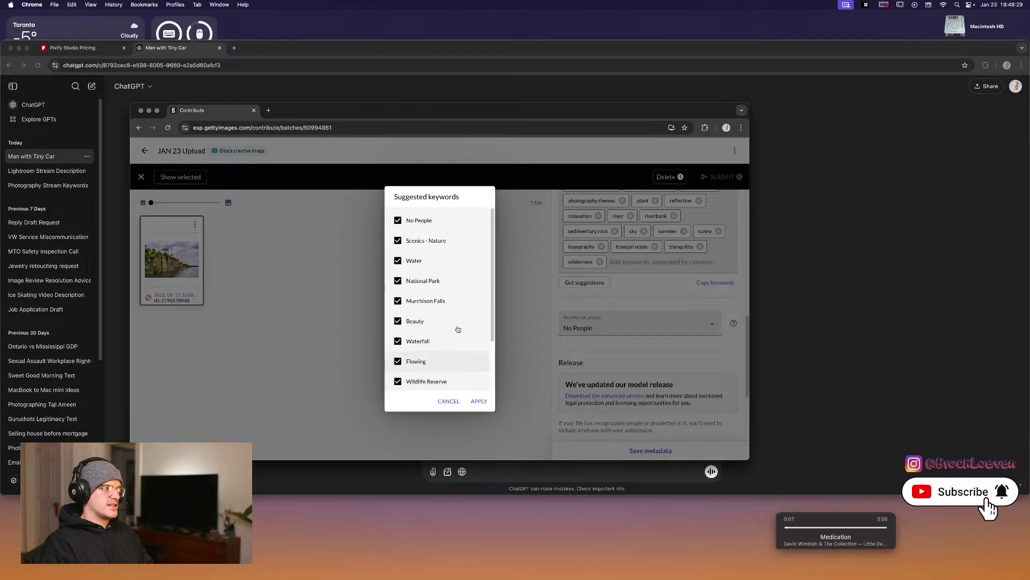
scroll(448, 382, down, 2)
click(447, 381)
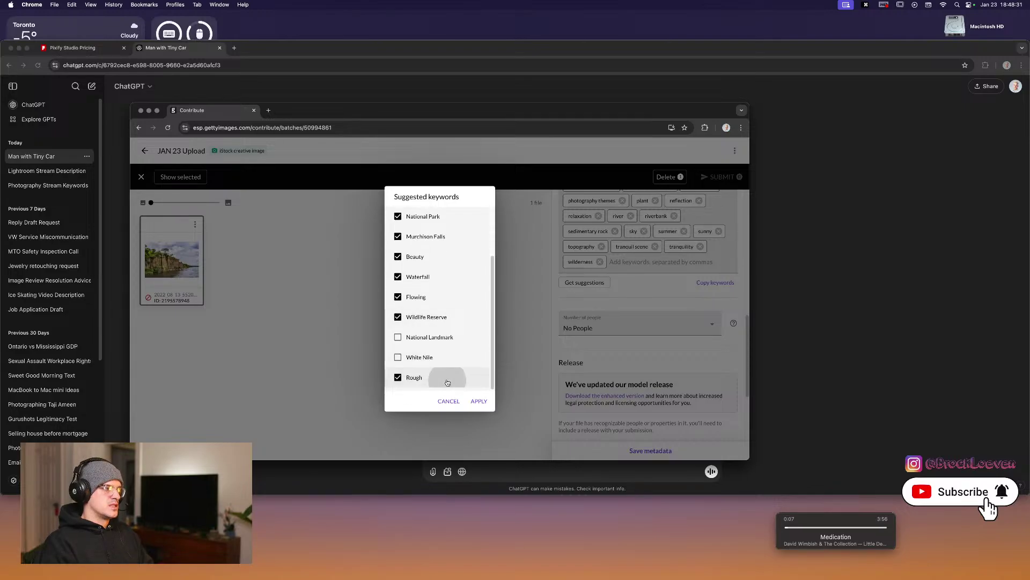
click(440, 364)
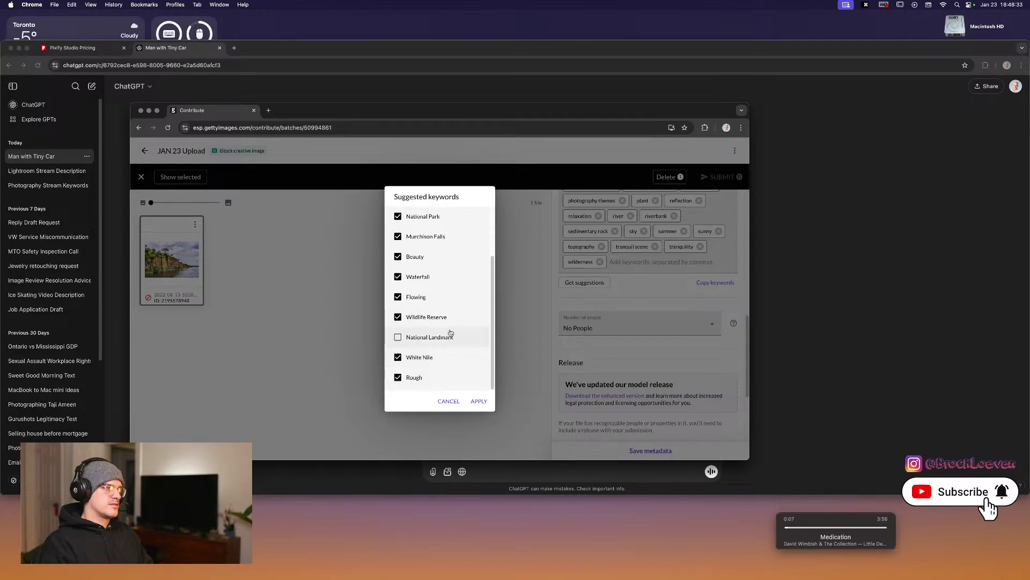
click(437, 338)
click(479, 401)
Check the cliff photo's completed fields and keywords, and save its metadata.
scroll(636, 383, up, 5)
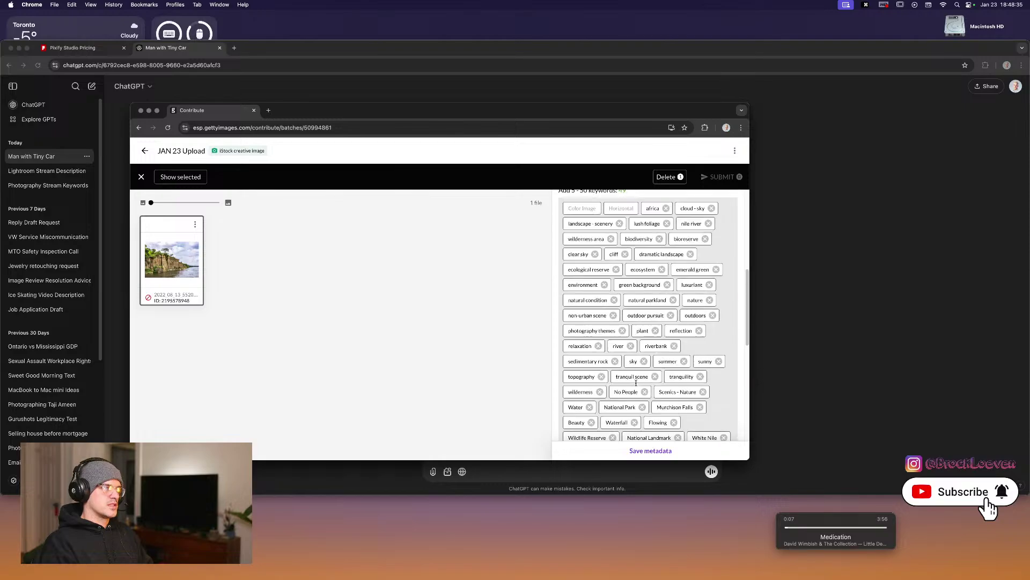
scroll(632, 314, up, 3)
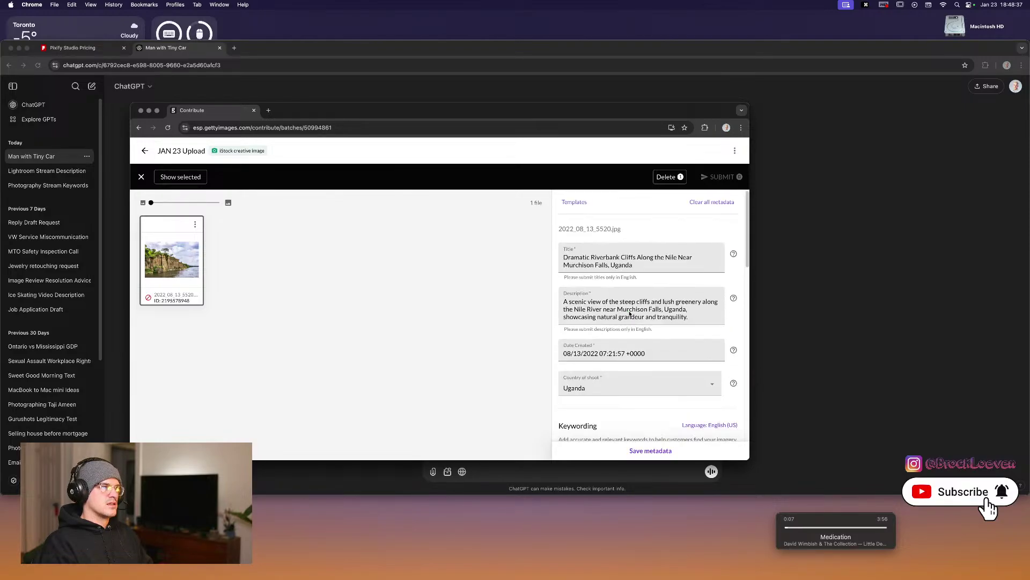
scroll(622, 314, down, 15)
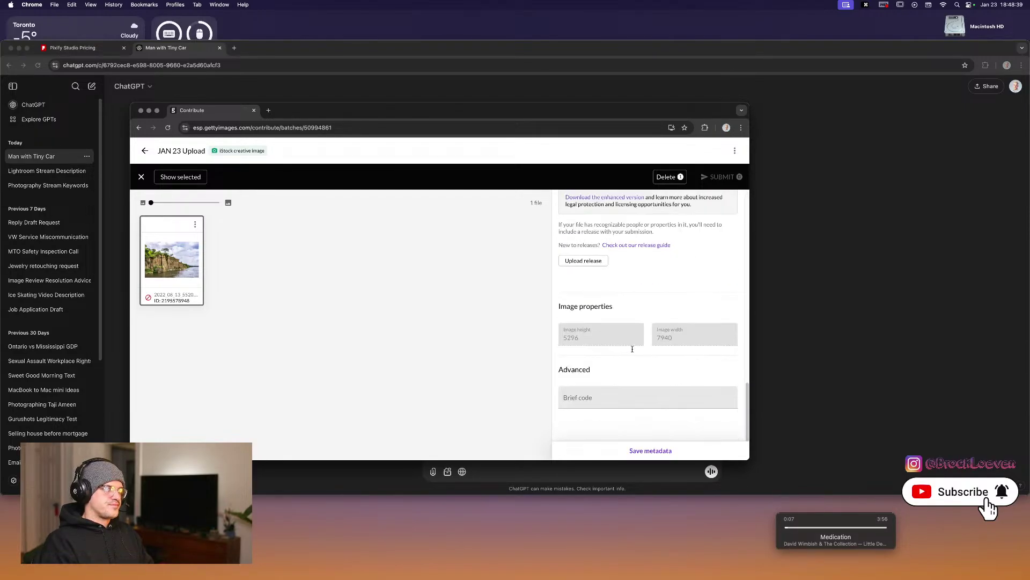
scroll(632, 349, up, 15)
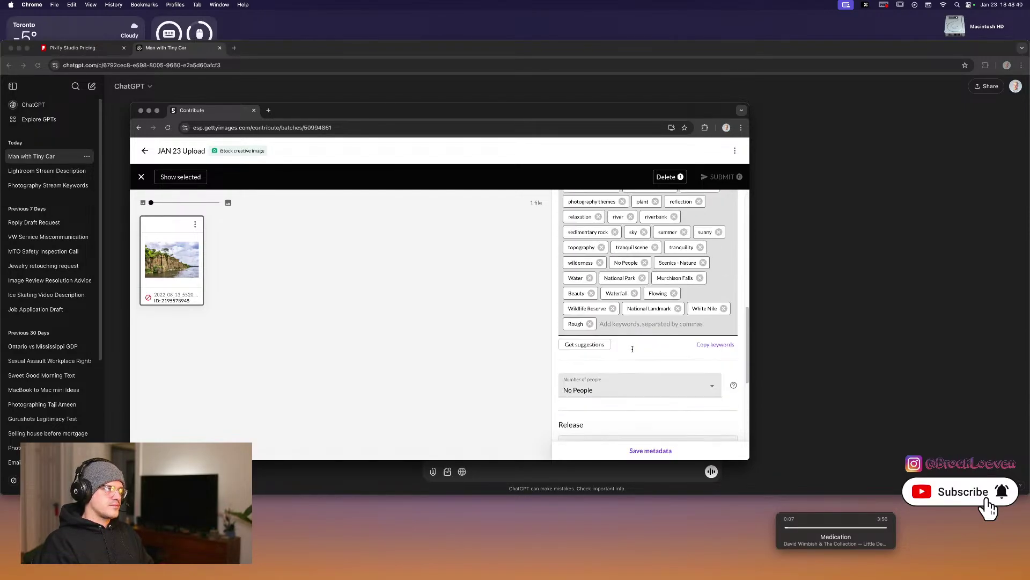
click(674, 457)
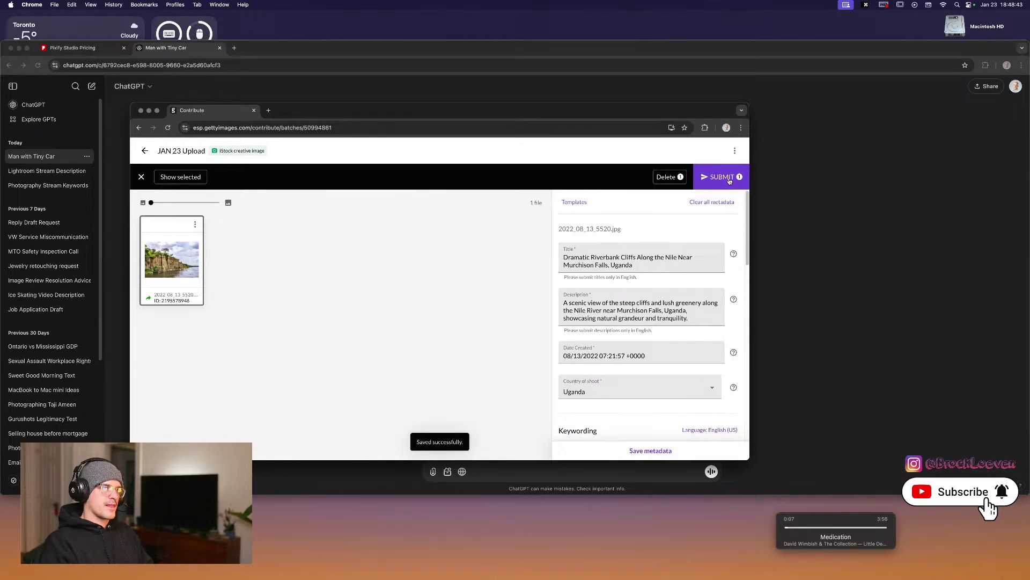
Submit the cliff photo from the "JAN 23 Upload" batch and switch back to Lightroom Classic.
click(730, 181)
click(492, 321)
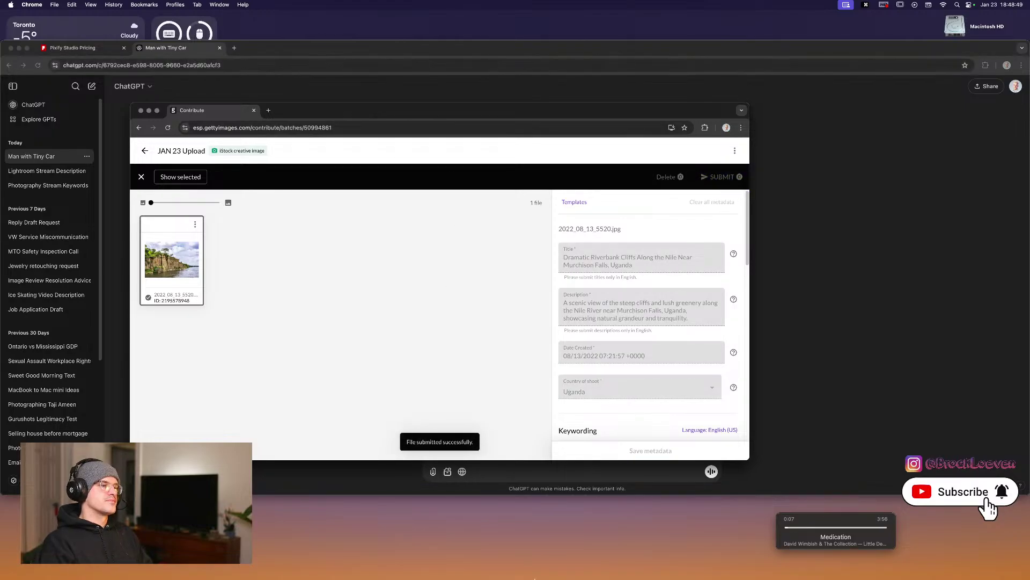
mouse_move(675, 575)
click(705, 561)
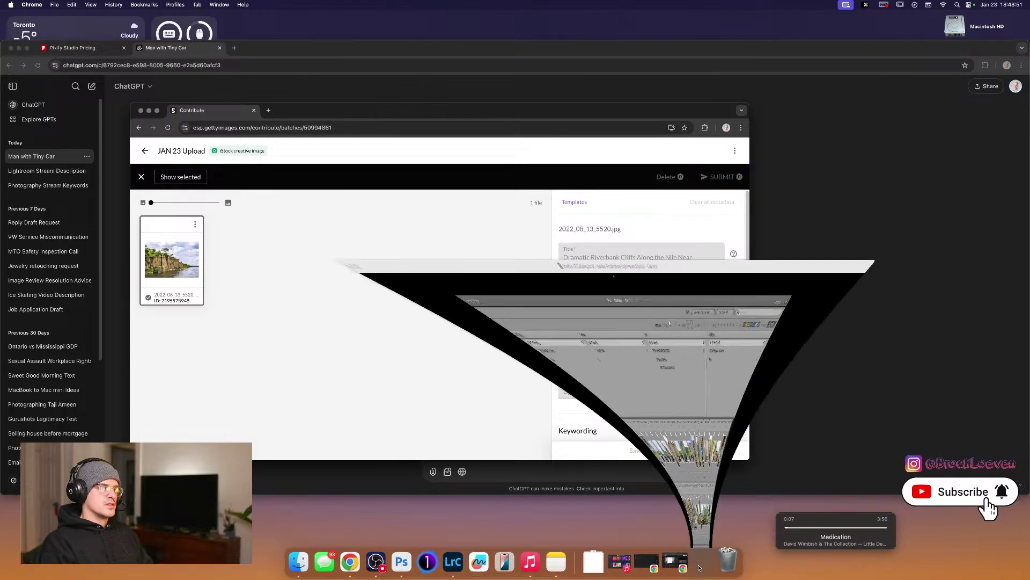